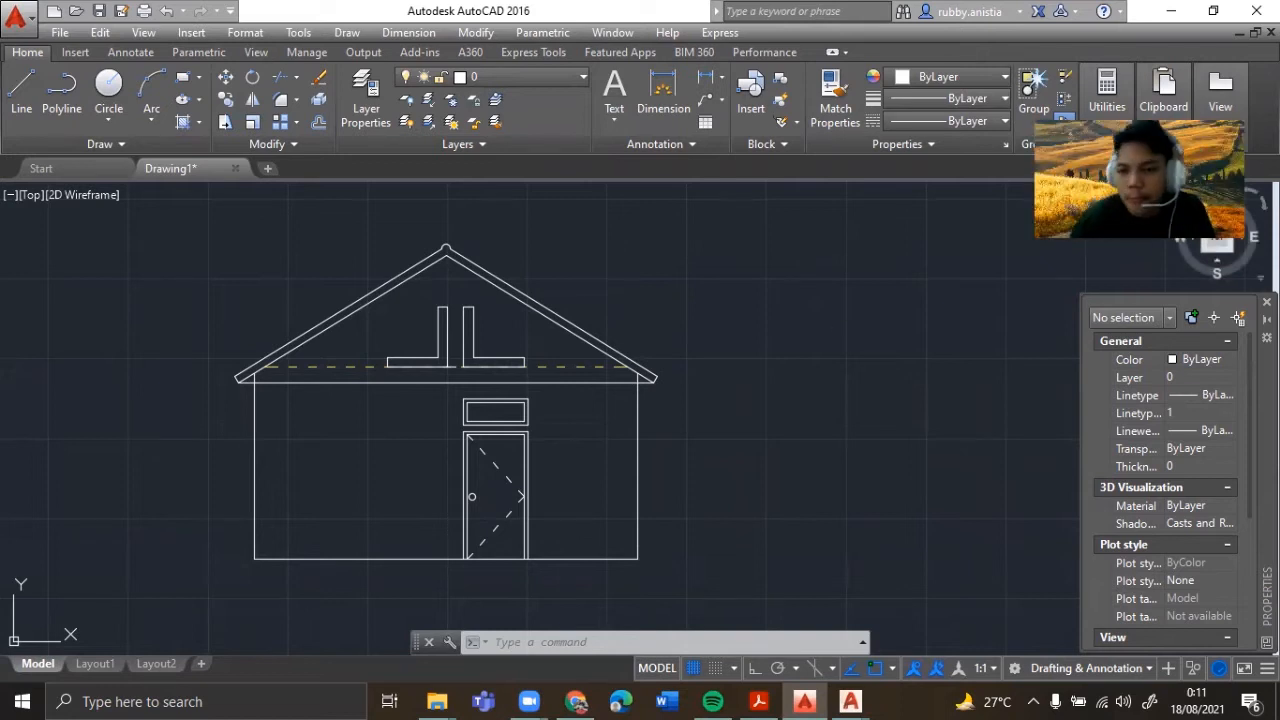
- Switch to the reference PDF, examine the left side elevation and its dimensions on page 7, and return to AutoCAD
left_click(760, 700)
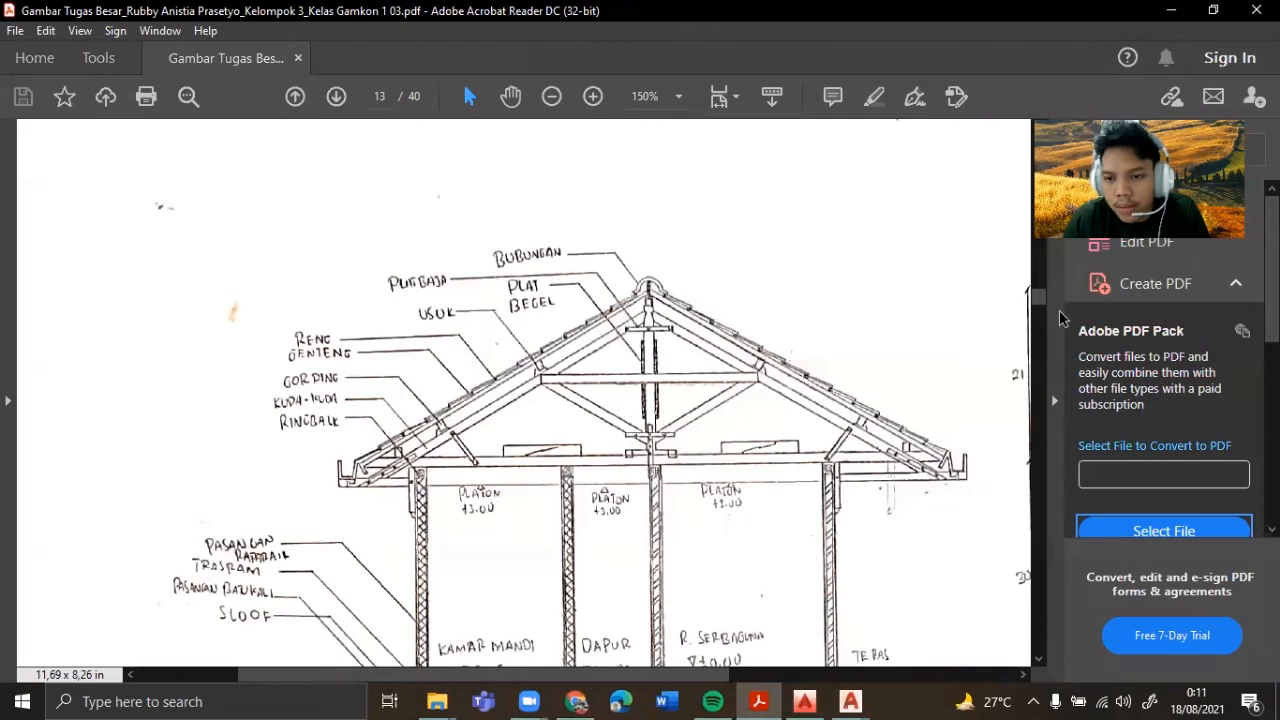
left_click_drag(1038, 298, 1037, 190)
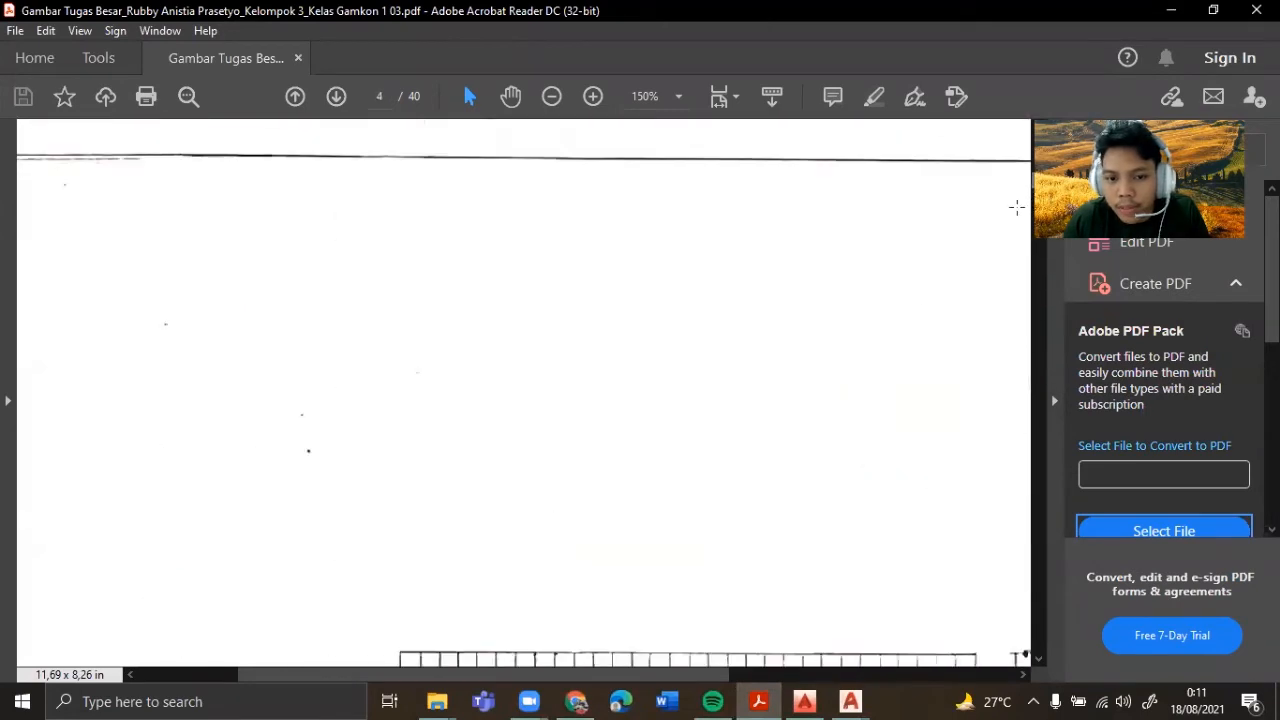
scroll(920, 295, "down", 4, "ctrl")
scroll(920, 297, "up", 1, "ctrl")
scroll(541, 378, "down", 8)
scroll(570, 270, "down", 6)
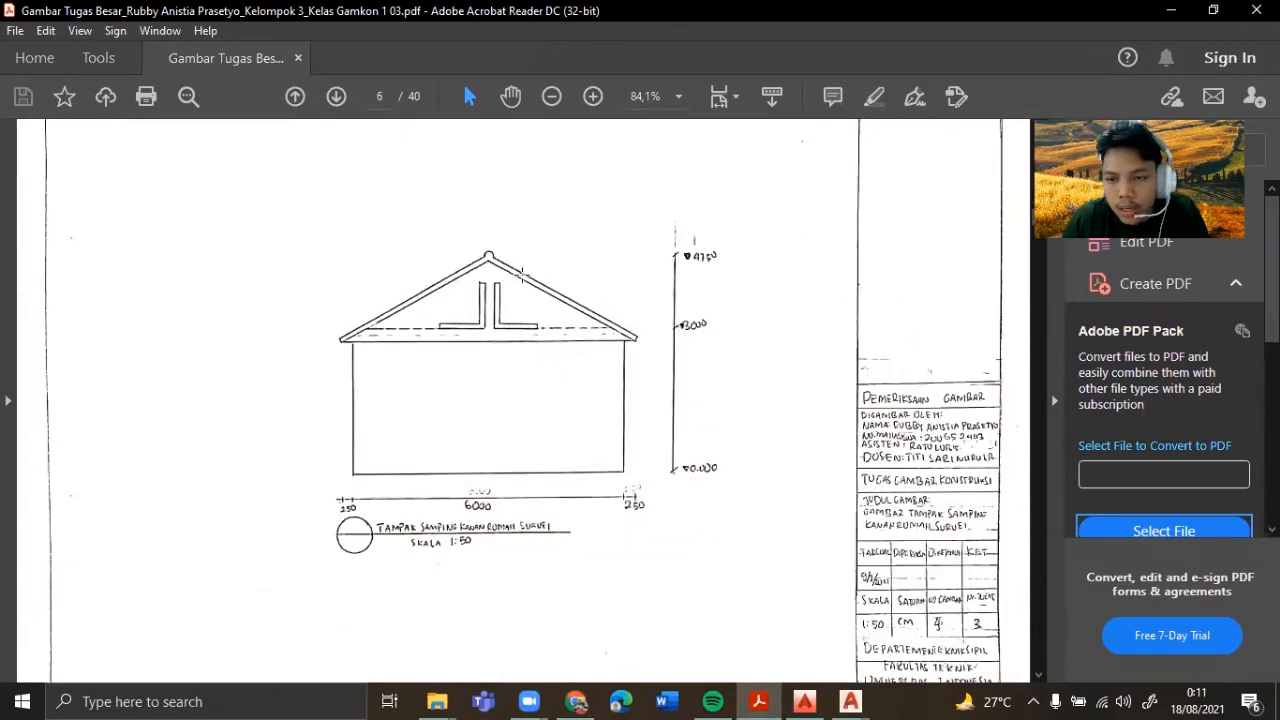
scroll(643, 248, "down", 6)
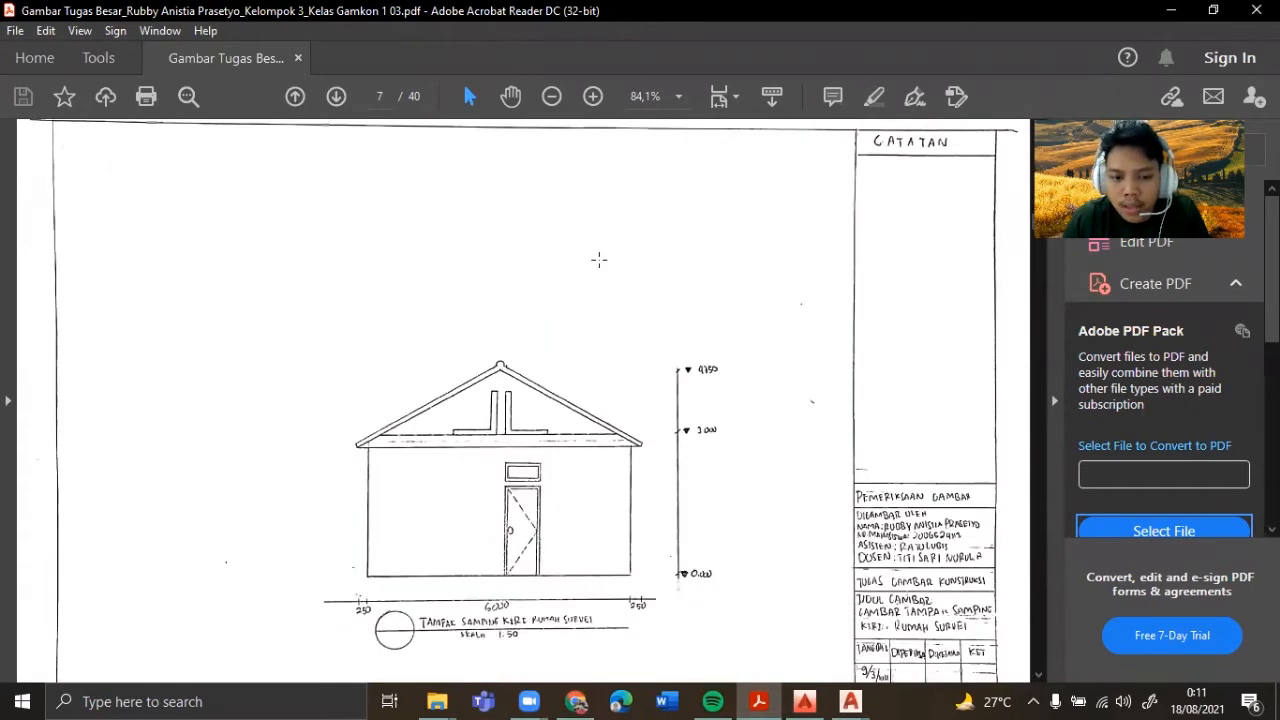
scroll(598, 260, "down", 1)
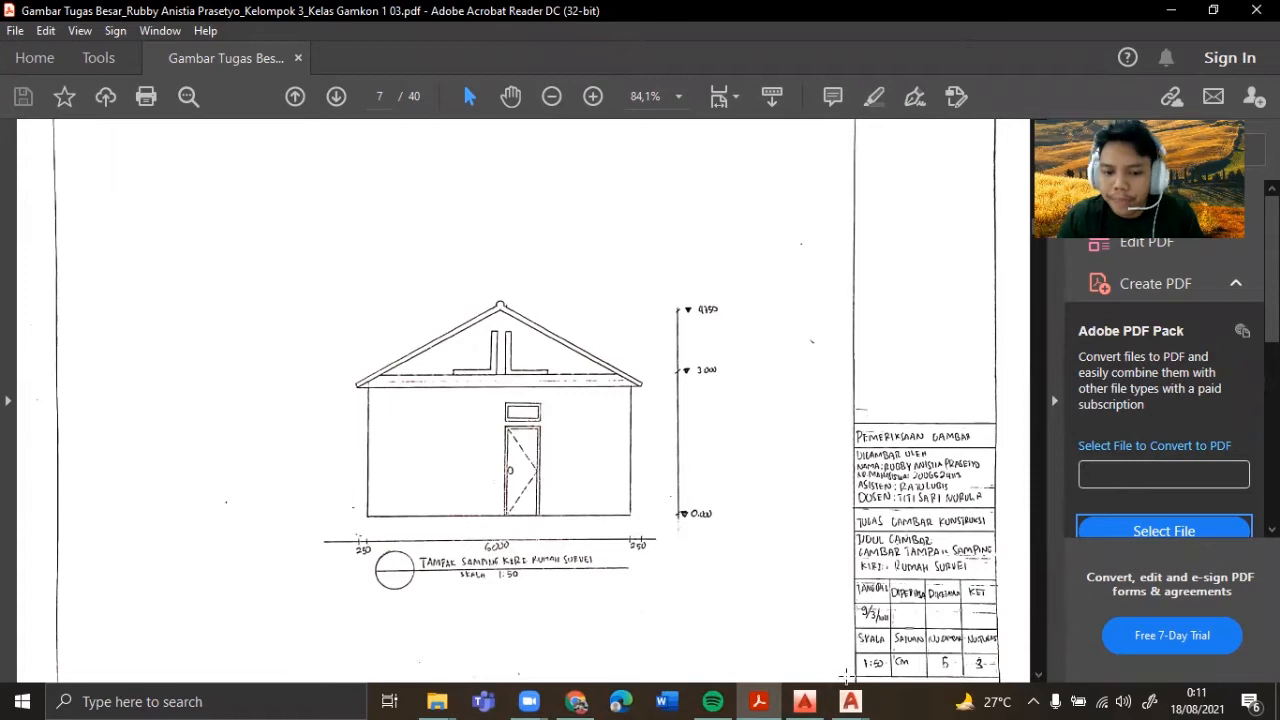
left_click_drag(746, 278, 274, 619)
left_click(402, 470)
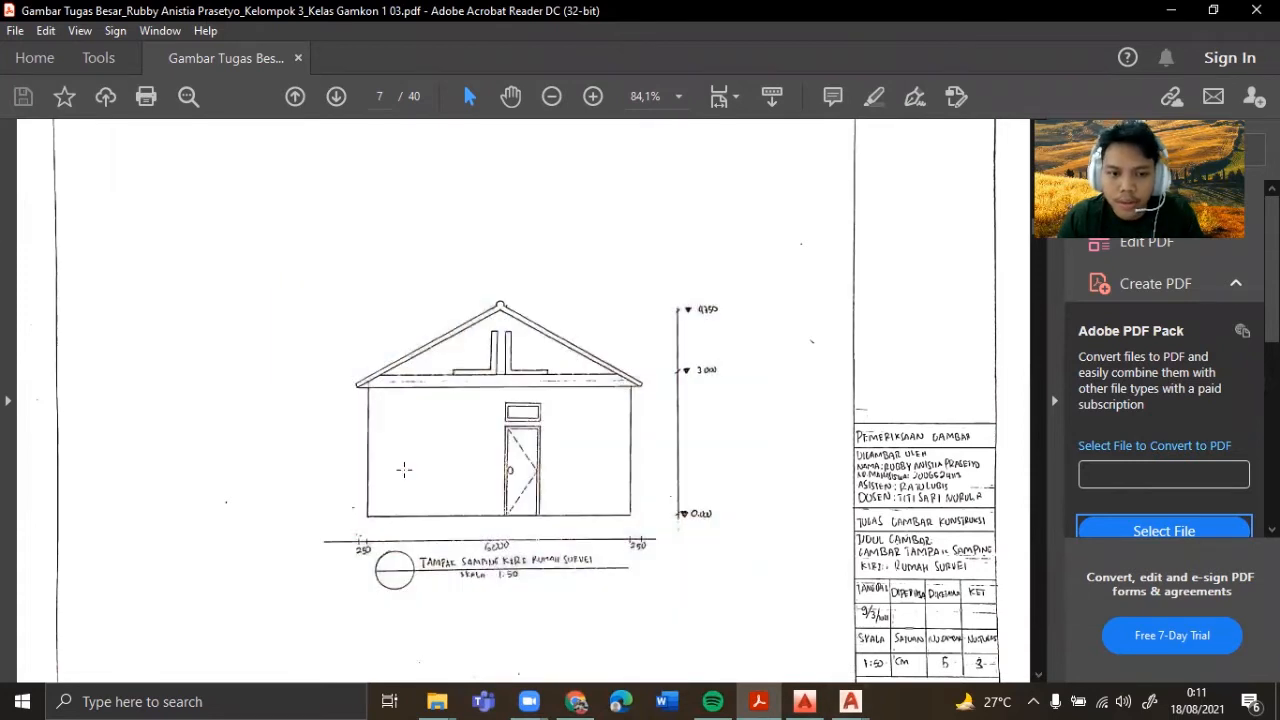
left_click(805, 701)
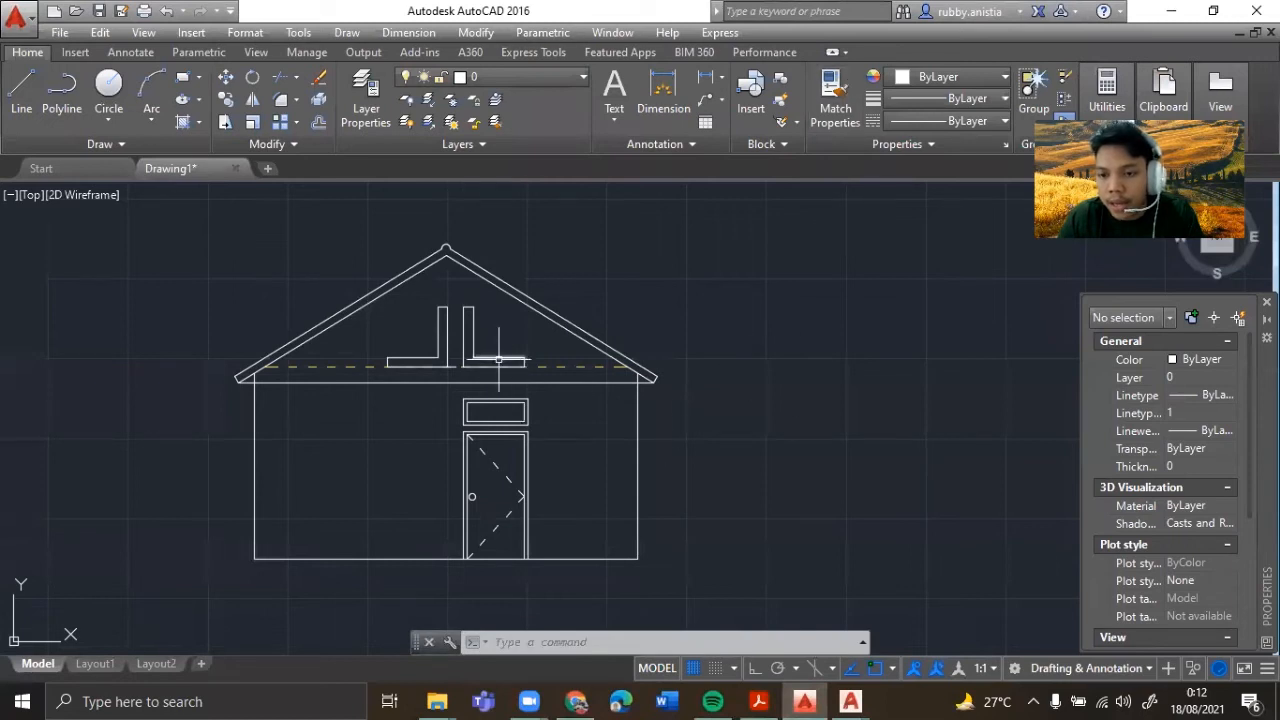
scroll(634, 280, "up", 2)
scroll(635, 283, "down", 2)
middle_click_drag(635, 283, 577, 320)
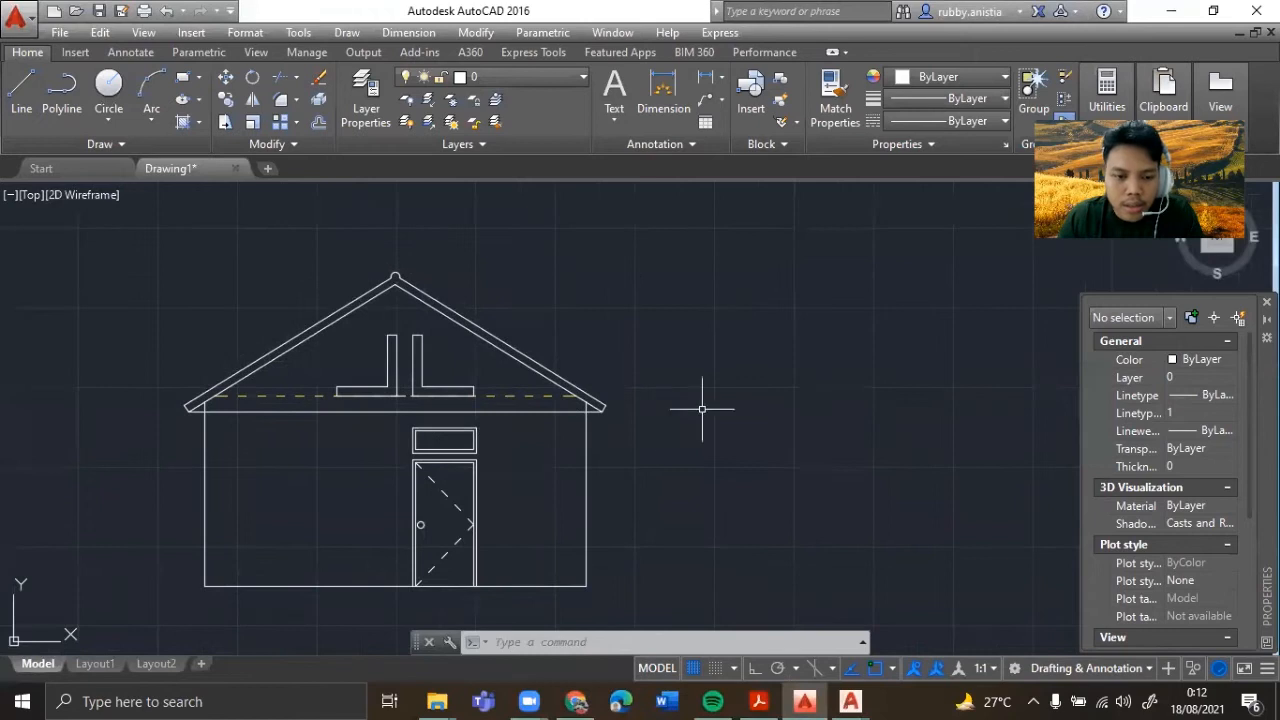
left_click(803, 269)
left_click(104, 610)
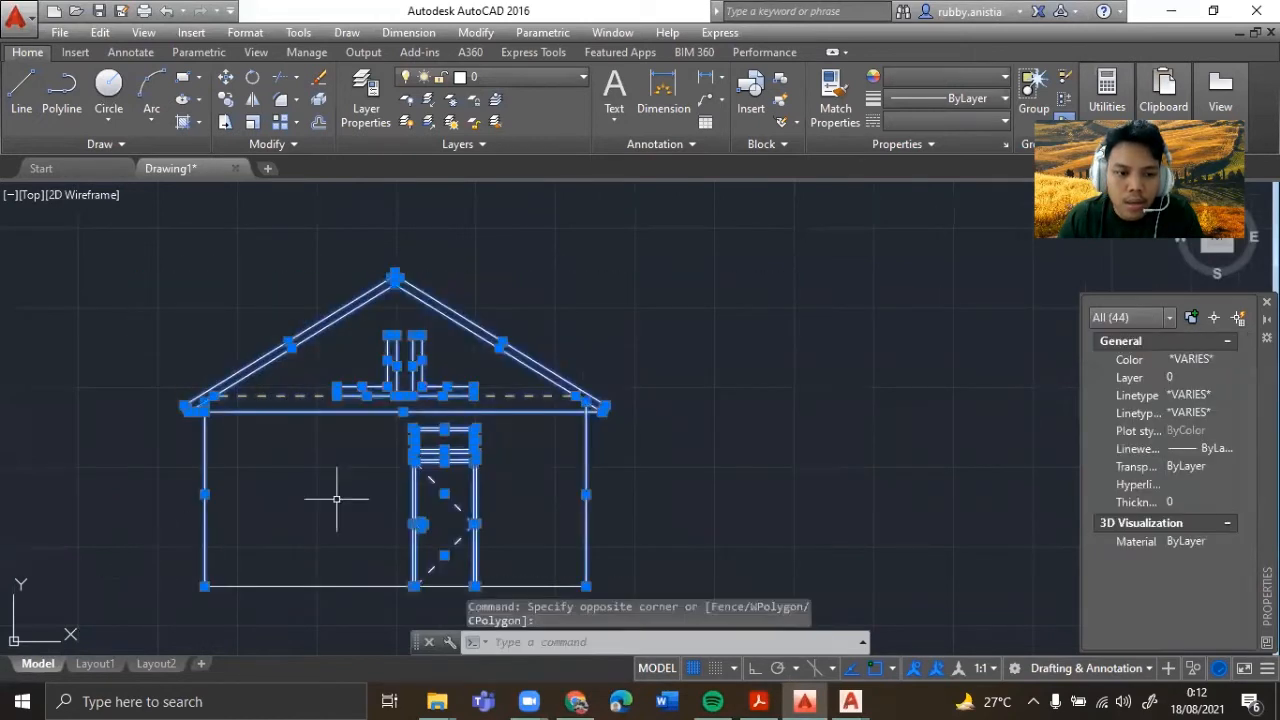
key("Escape")
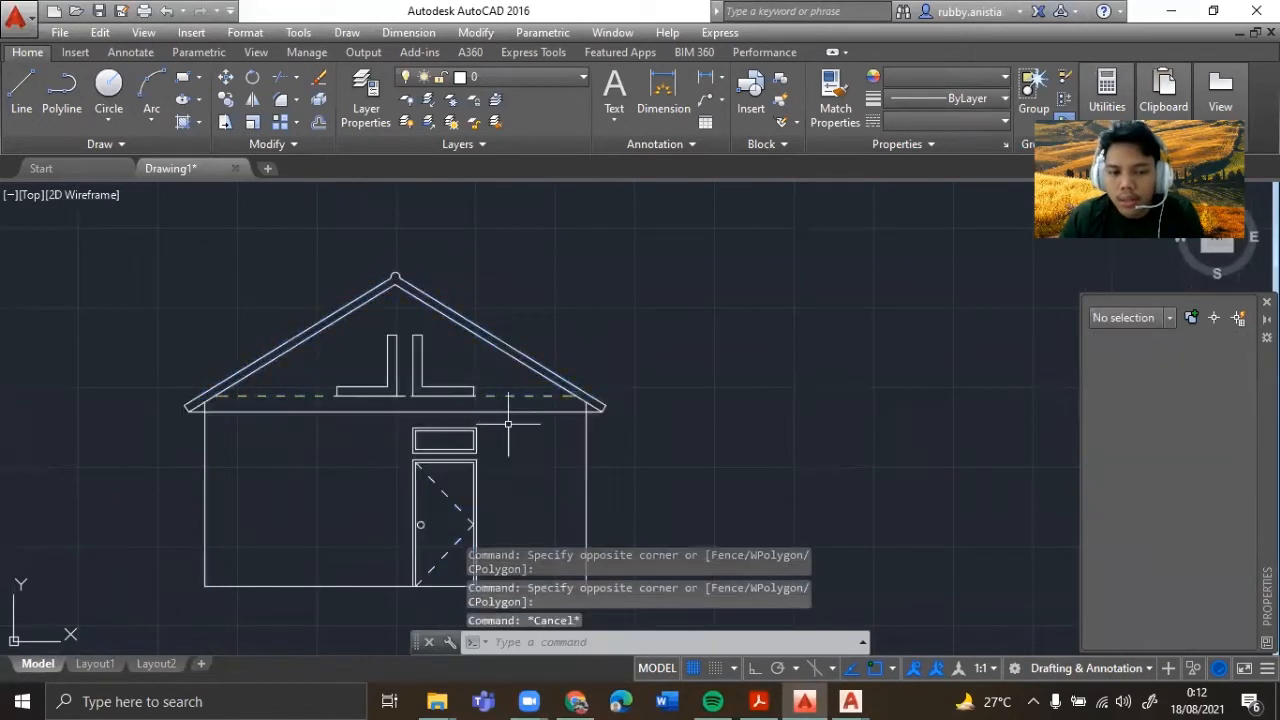
- Draw a horizontal line 6000 long in the empty area to the right of the existing house elevation, with Ortho on
type("l")
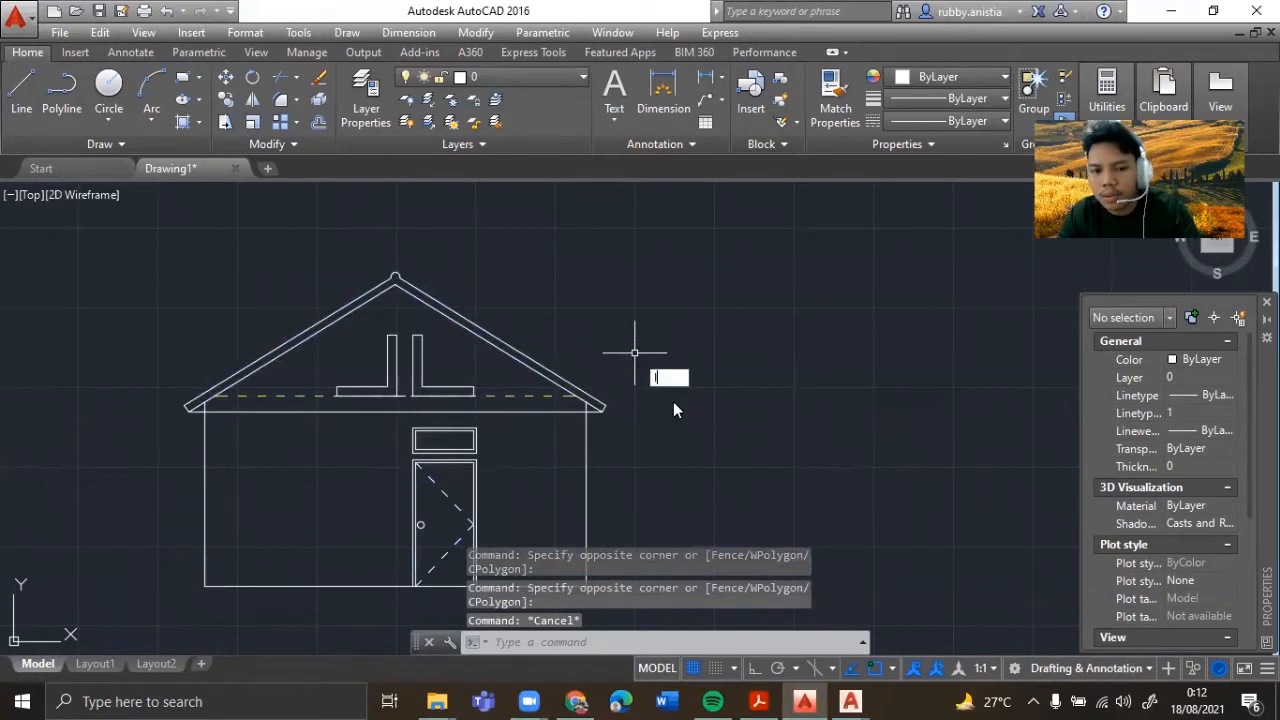
key("Return")
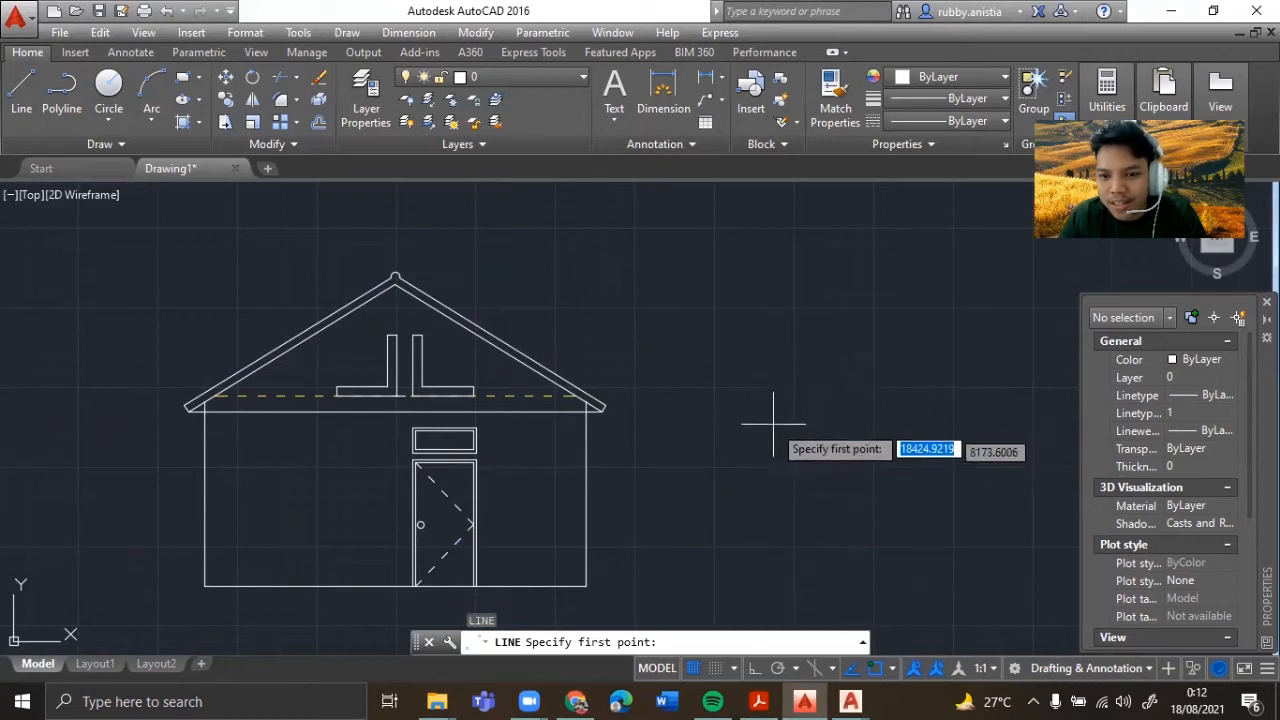
left_click(772, 386)
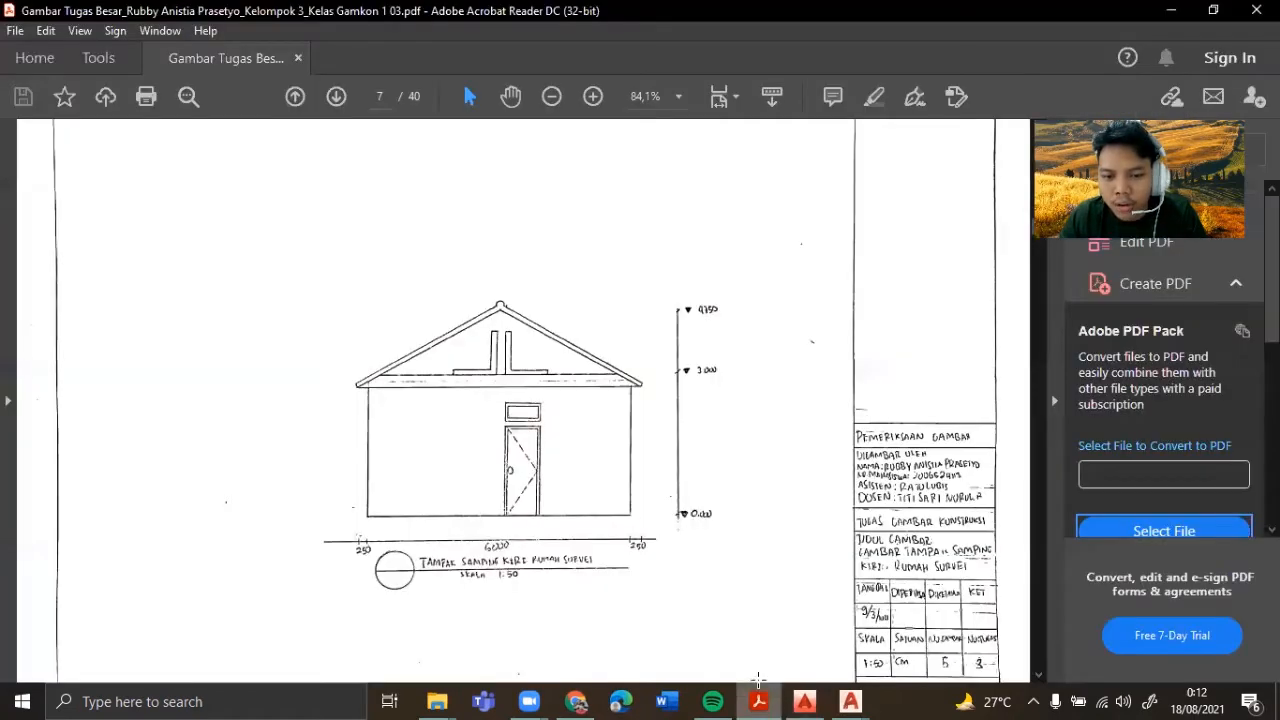
left_click(758, 701)
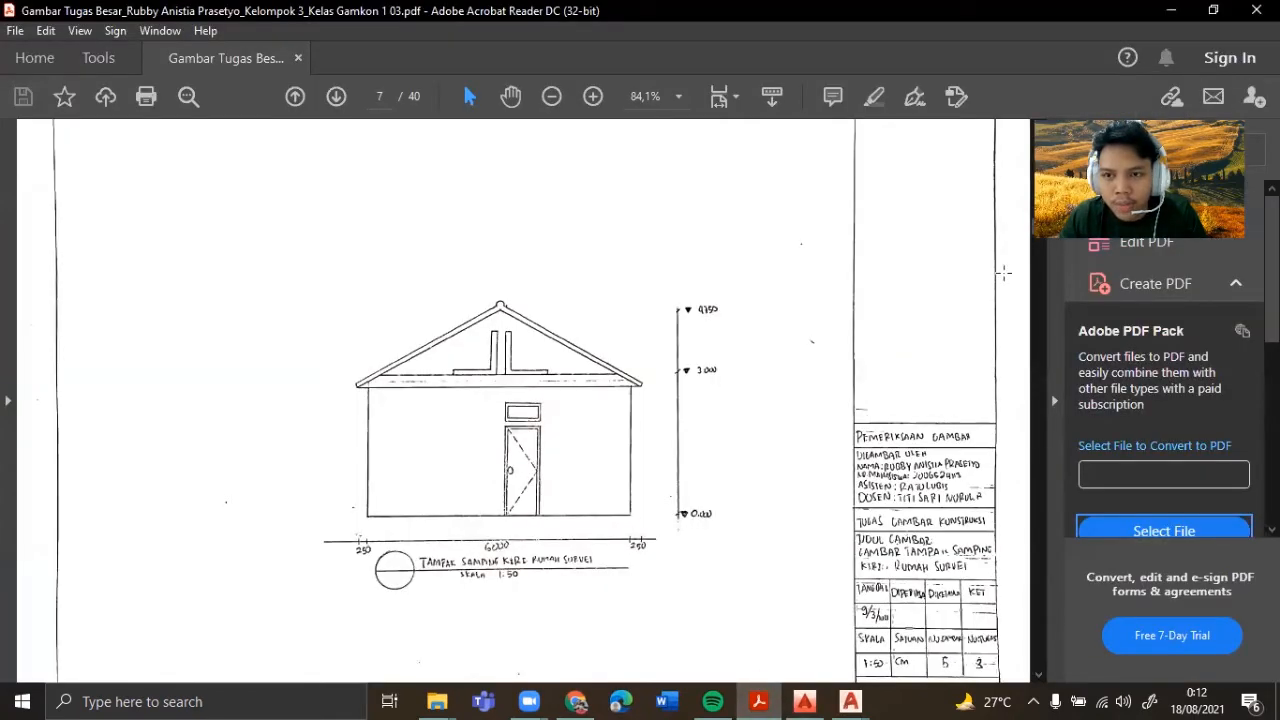
left_click(804, 701)
key("F8")
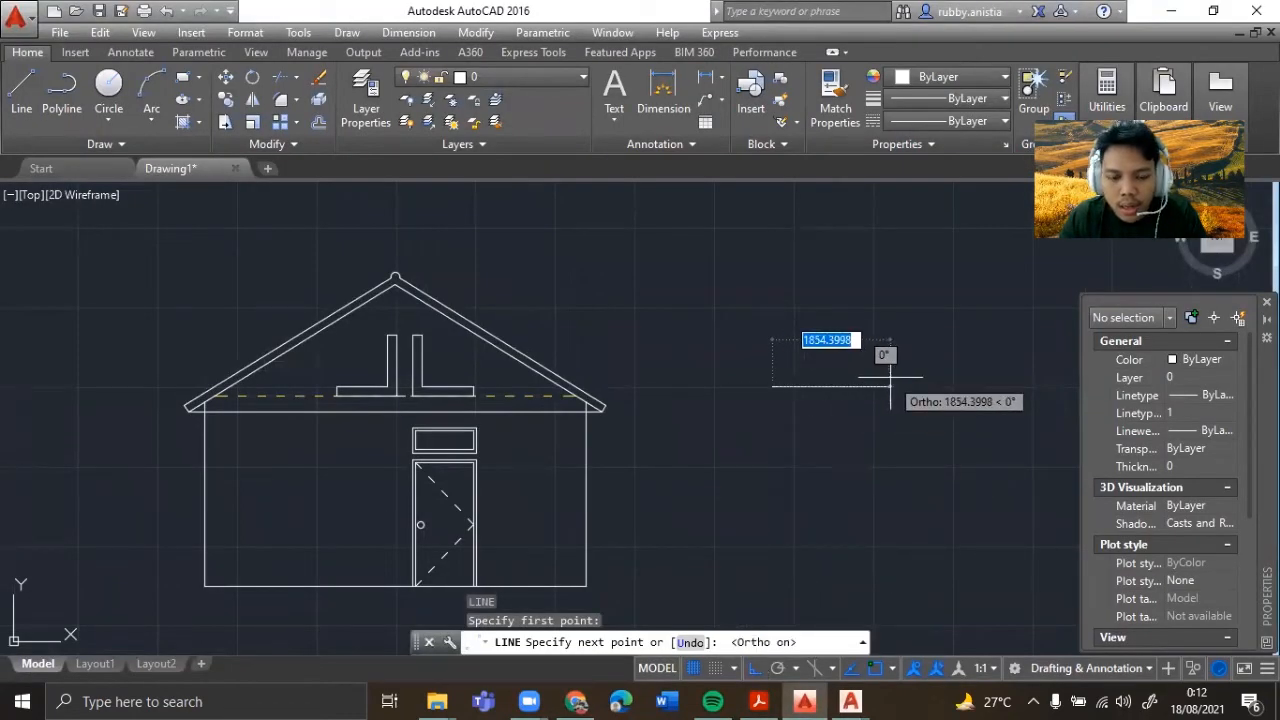
left_click(850, 701)
left_click(805, 701)
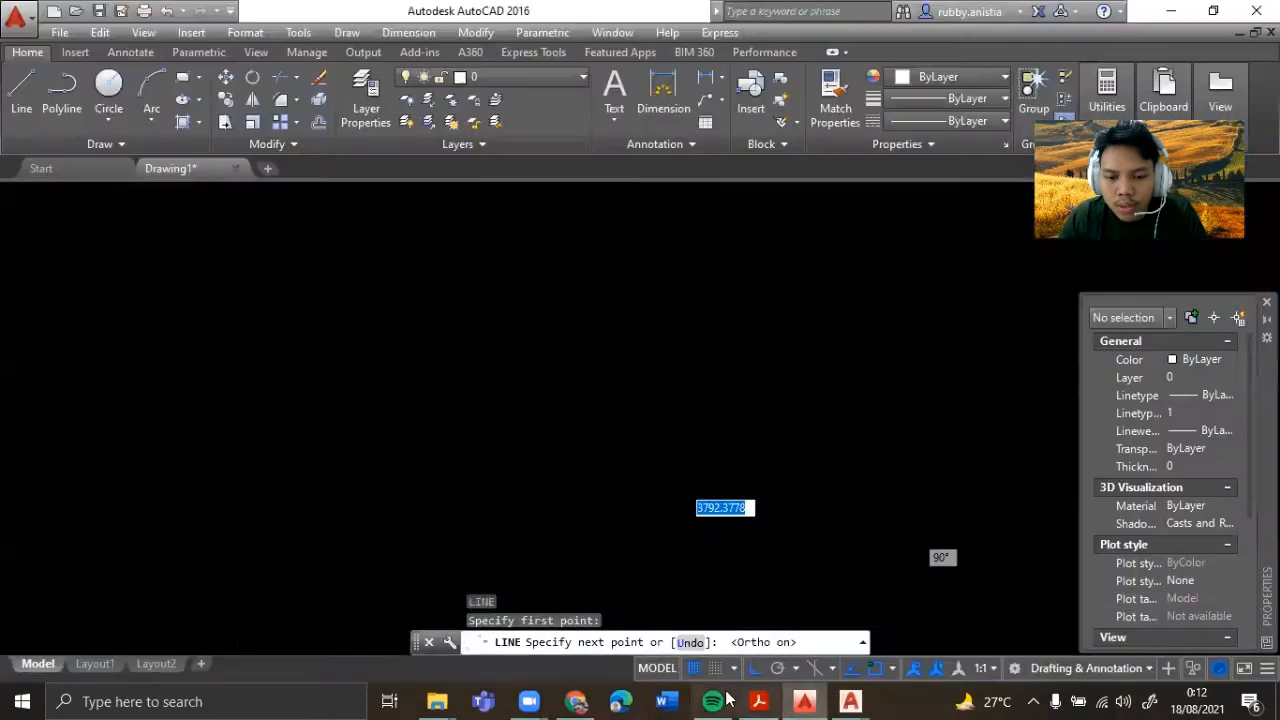
left_click(758, 701)
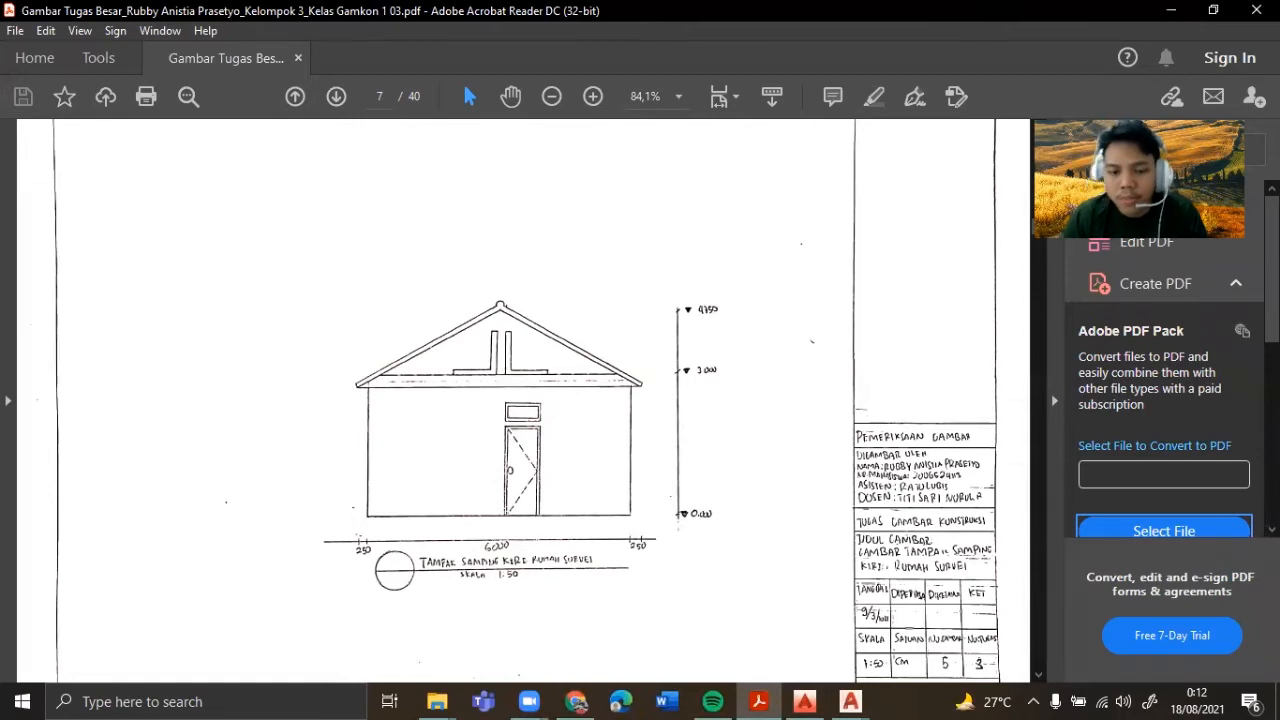
key("alt+Tab")
type("600")
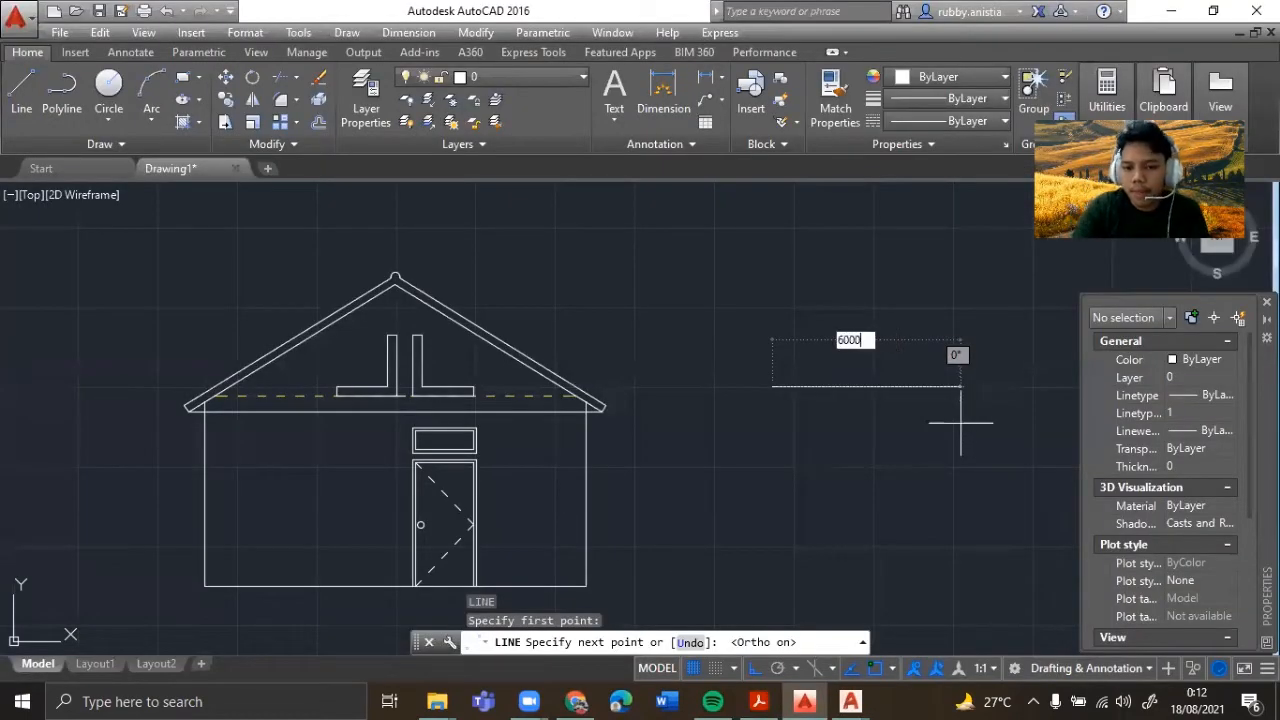
key("Return")
- Continue the line 250 to the right beyond the end of the 6000 segment and end the Line command
middle_click_drag(897, 349, 614, 363)
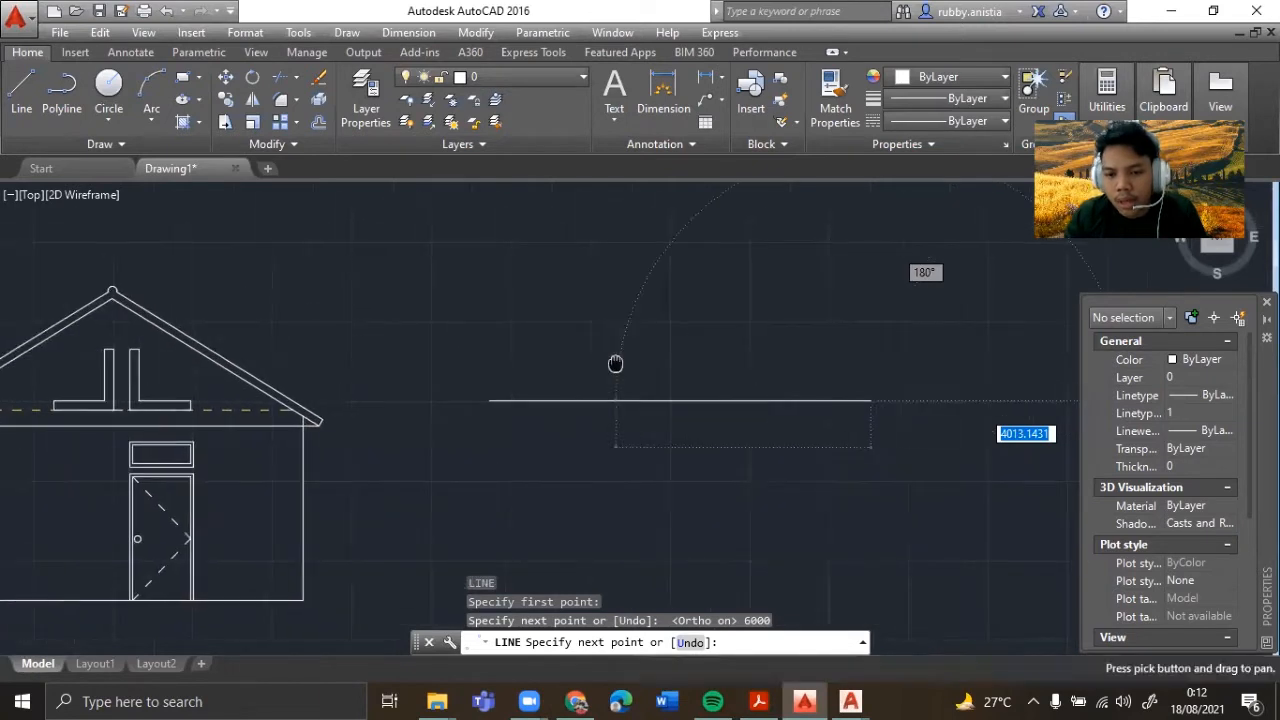
type("2")
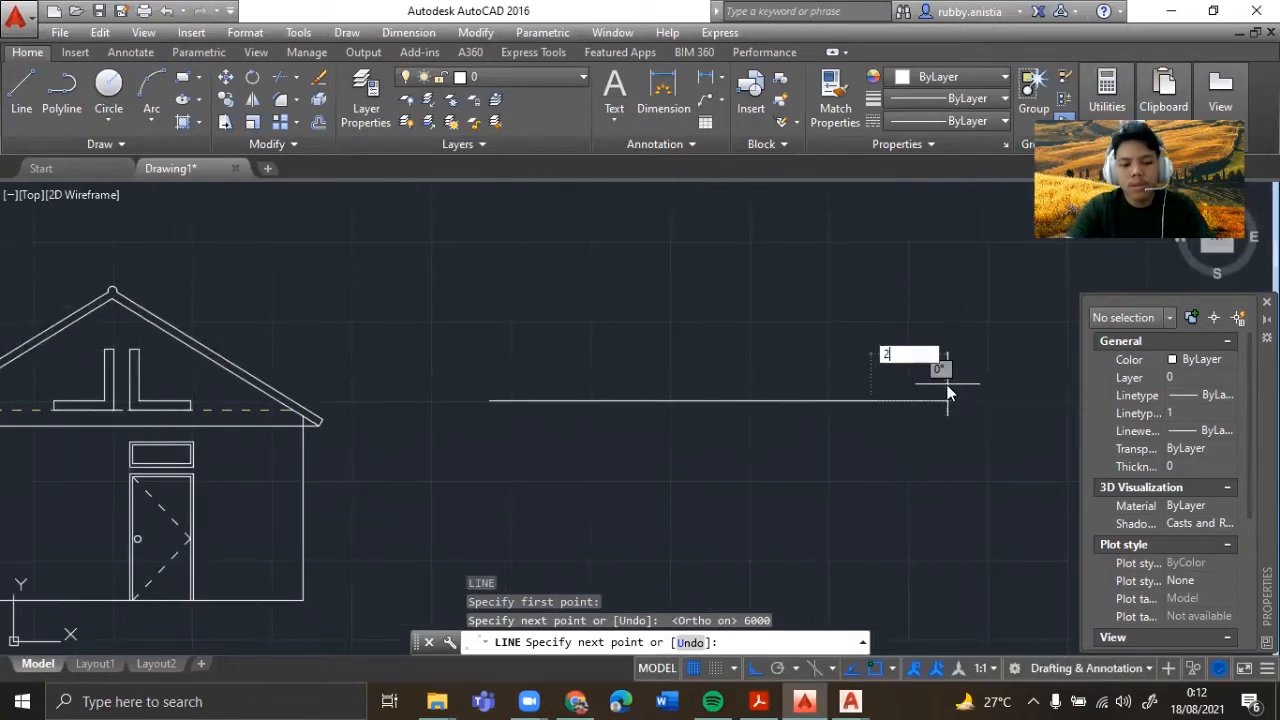
type("50")
key("Return")
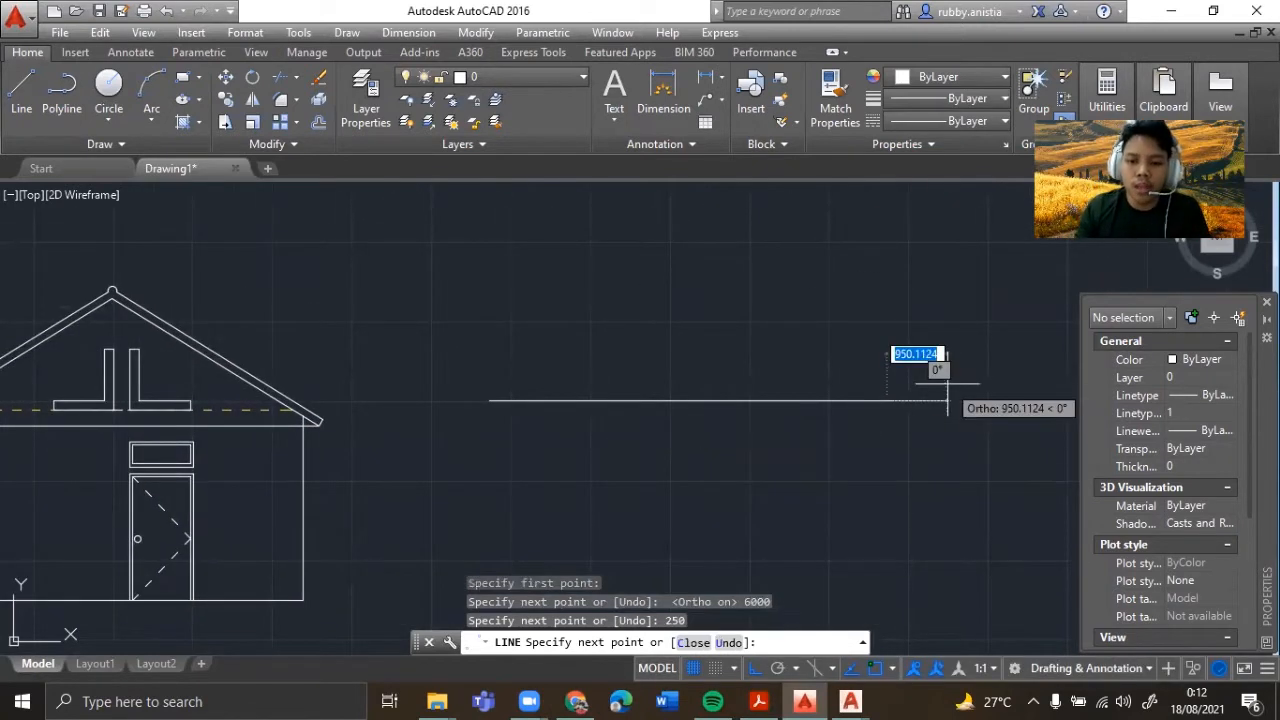
key("Escape")
- Draw a 250 line extending to the left from the left end of the 6000 line
type("l")
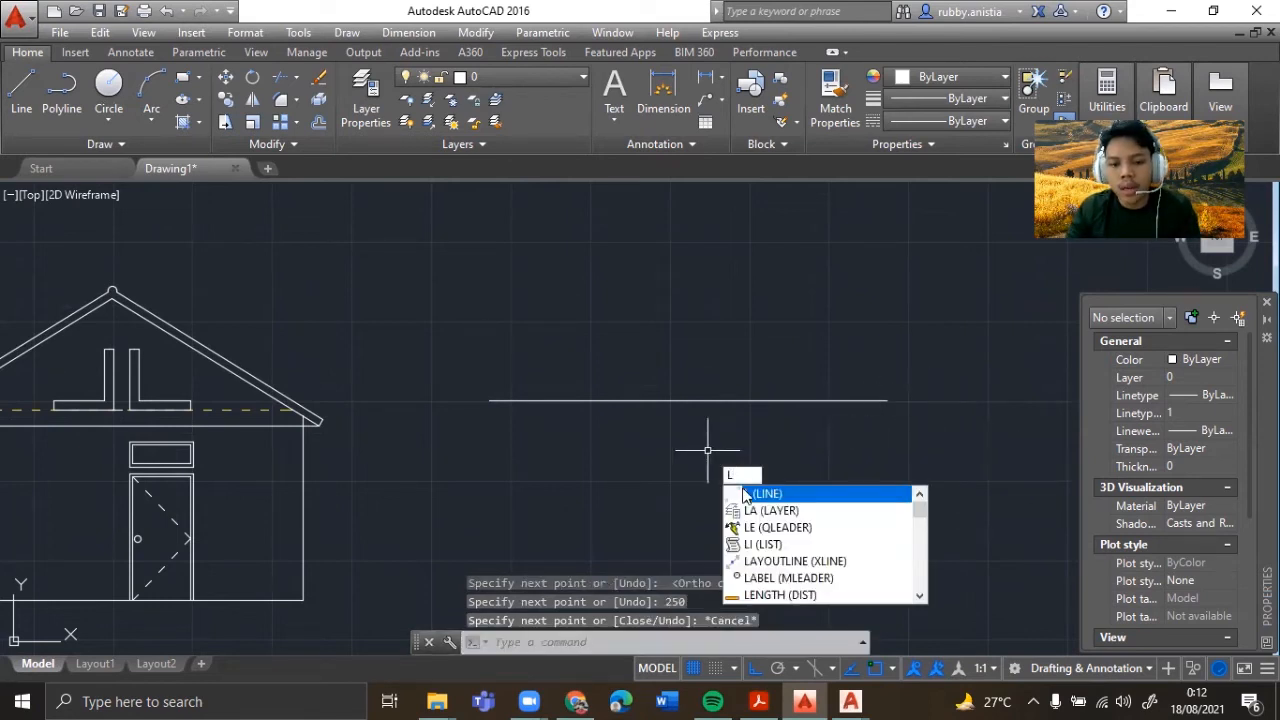
key("Return")
left_click(489, 401)
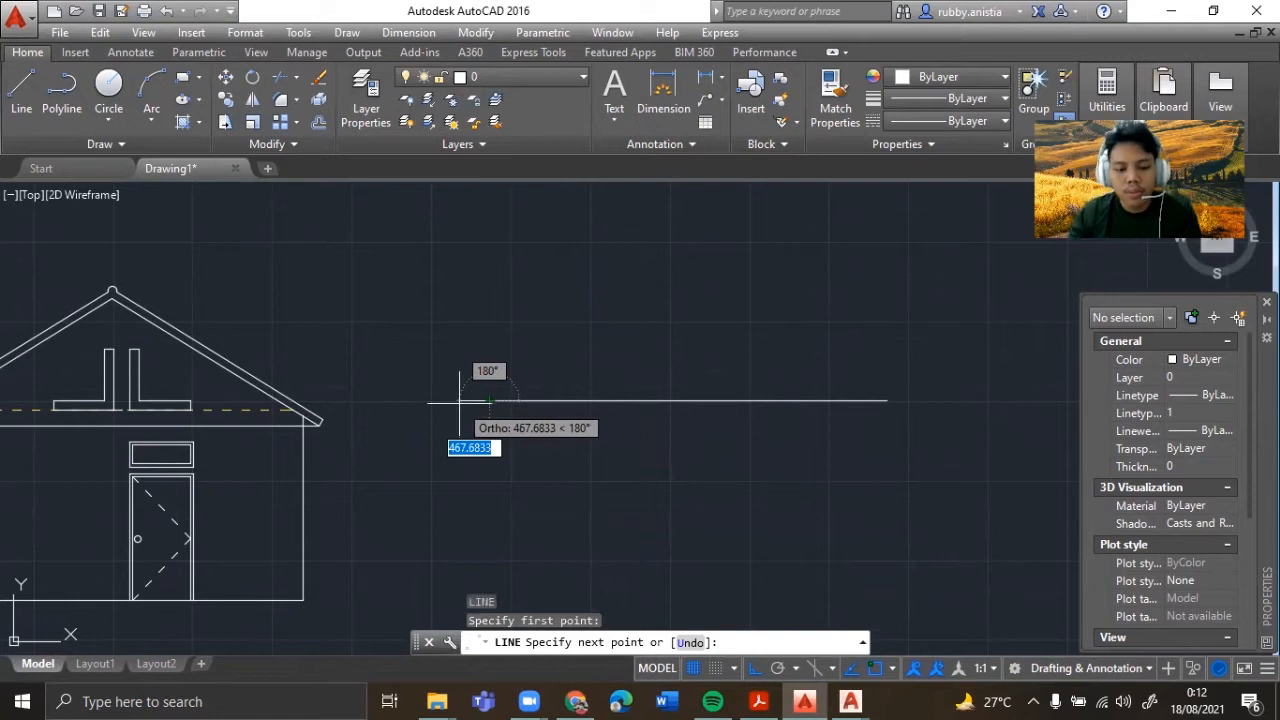
type("250")
key("Return")
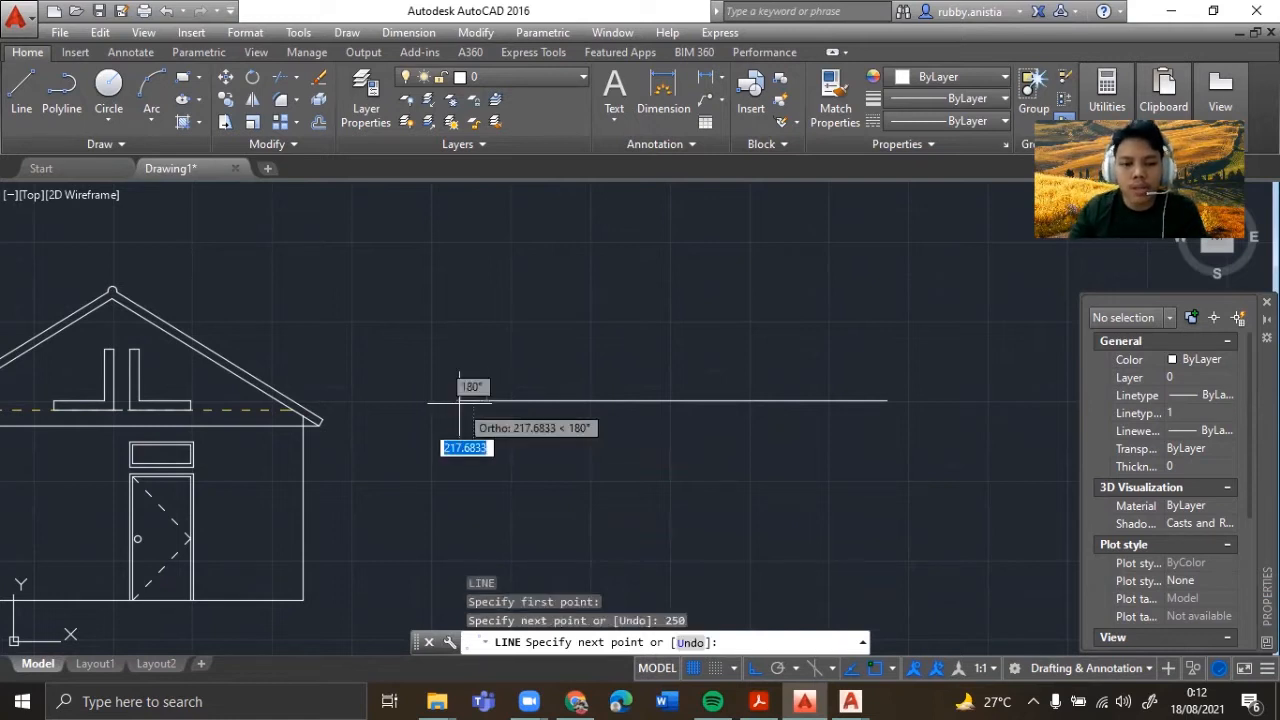
key("Escape")
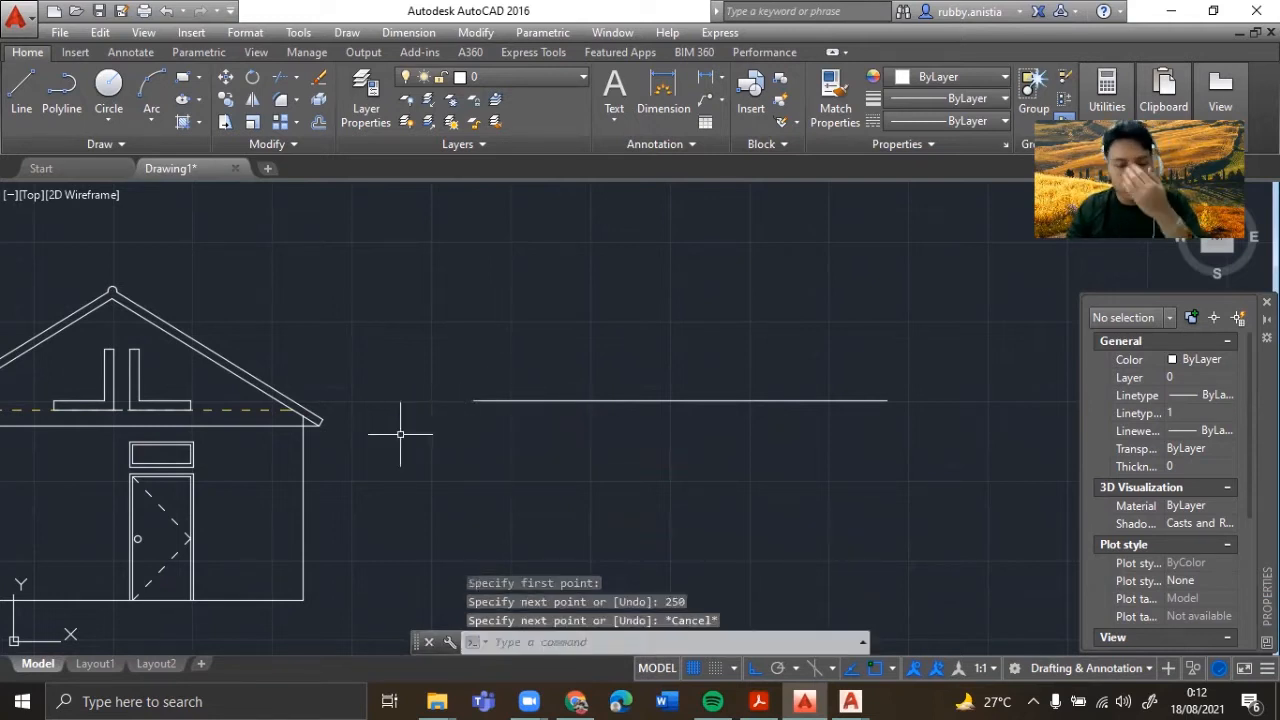
- Offset the 6000 line upward by 250
middle_click_drag(410, 432, 496, 402)
type("o")
key("Return")
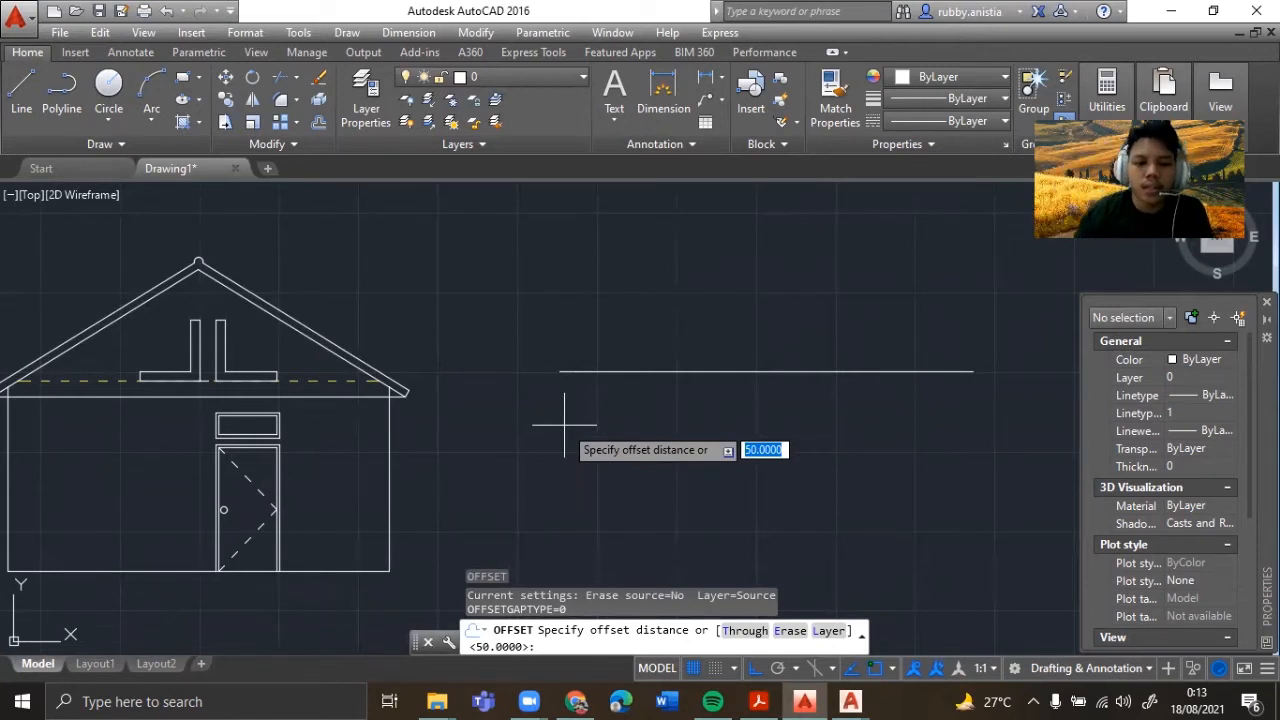
type("250")
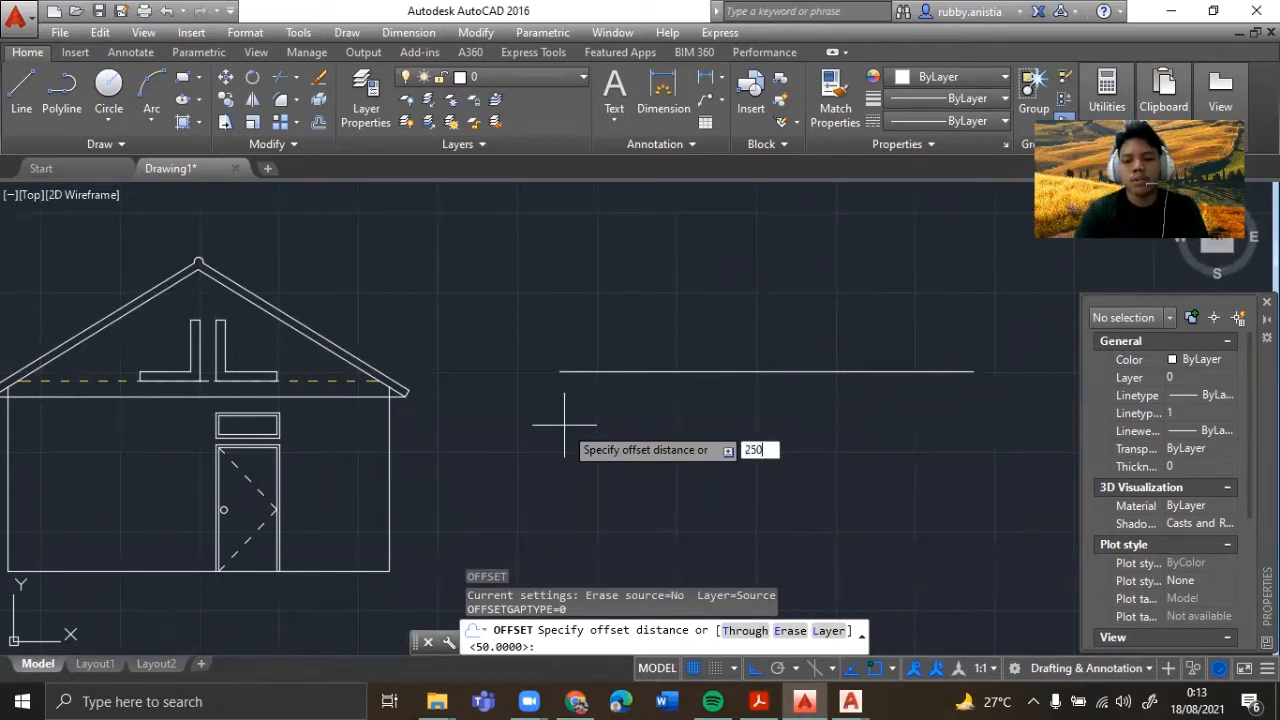
key("Return")
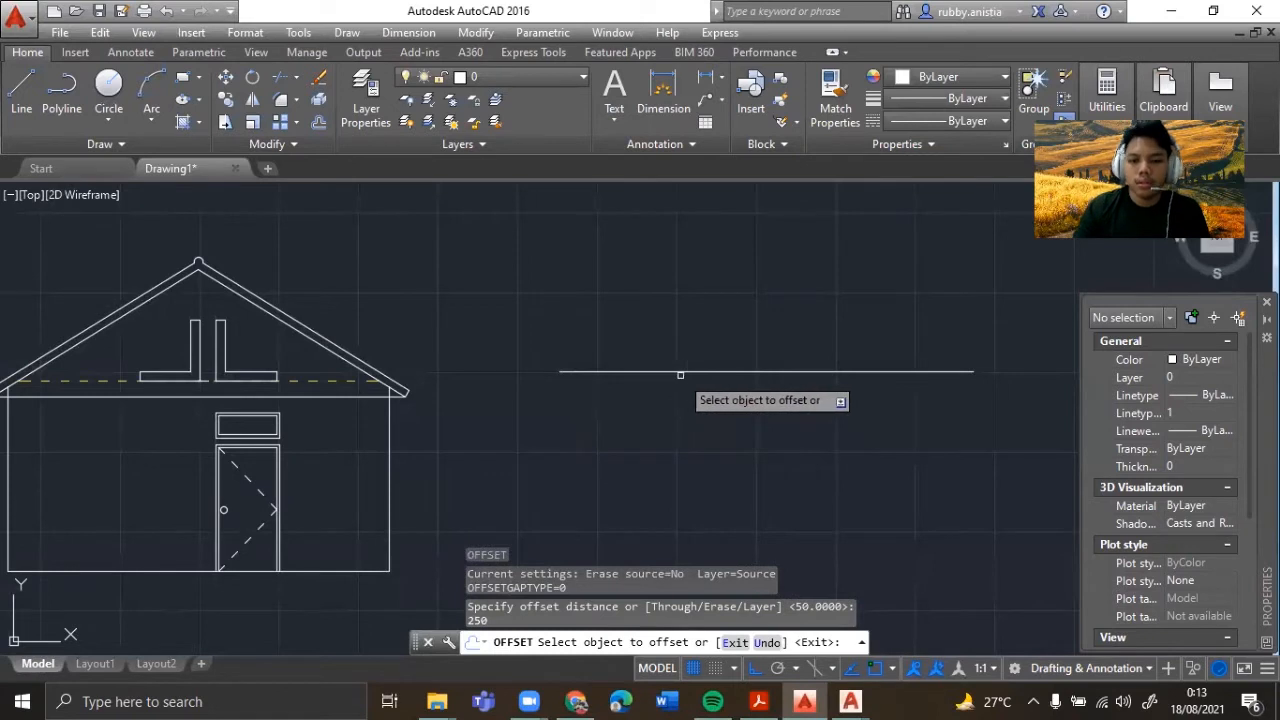
left_click(681, 372)
left_click(700, 350)
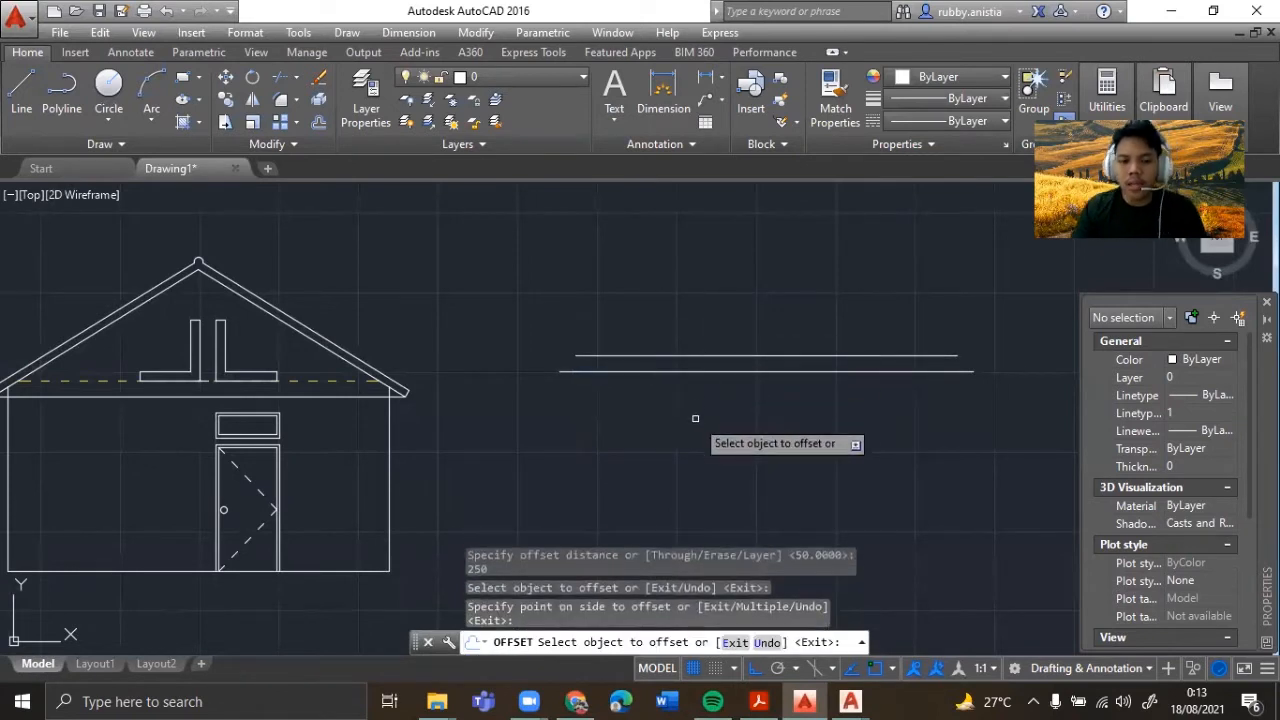
key("Escape")
- Draw the wall outline from the offset line's left end: 3000 down, across to below its right end, and up to that end
type("l")
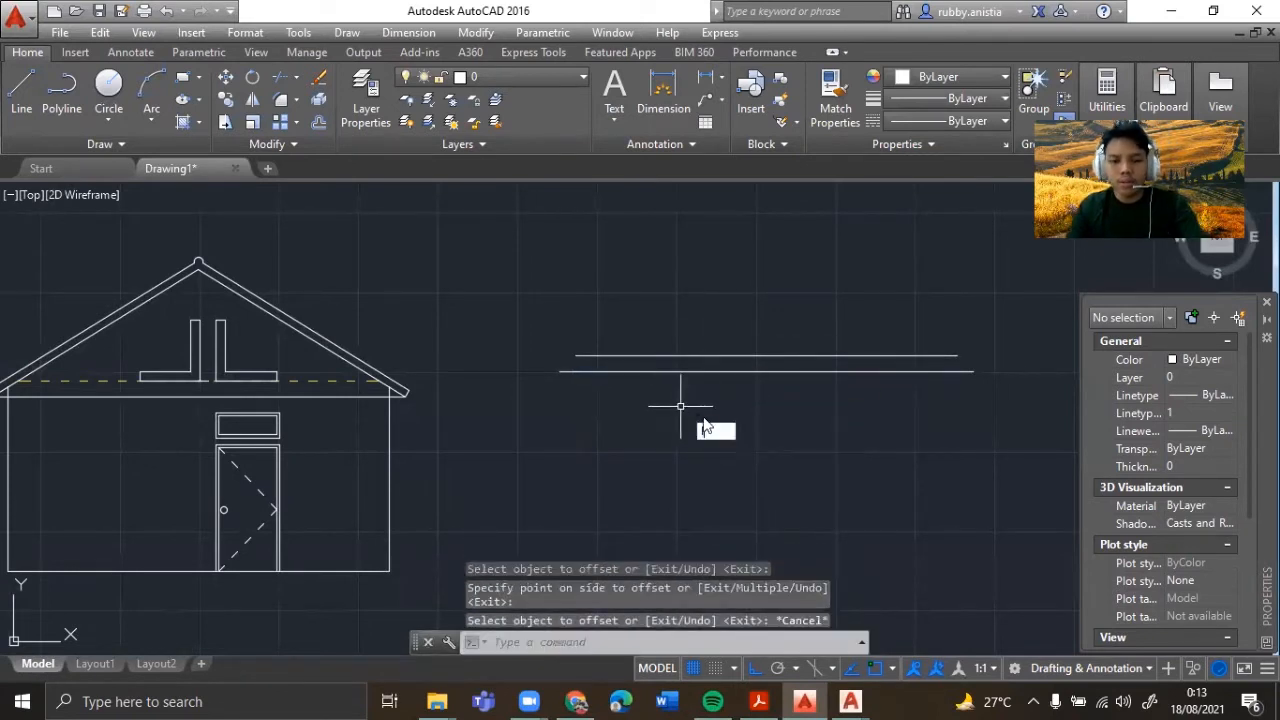
left_click(738, 450)
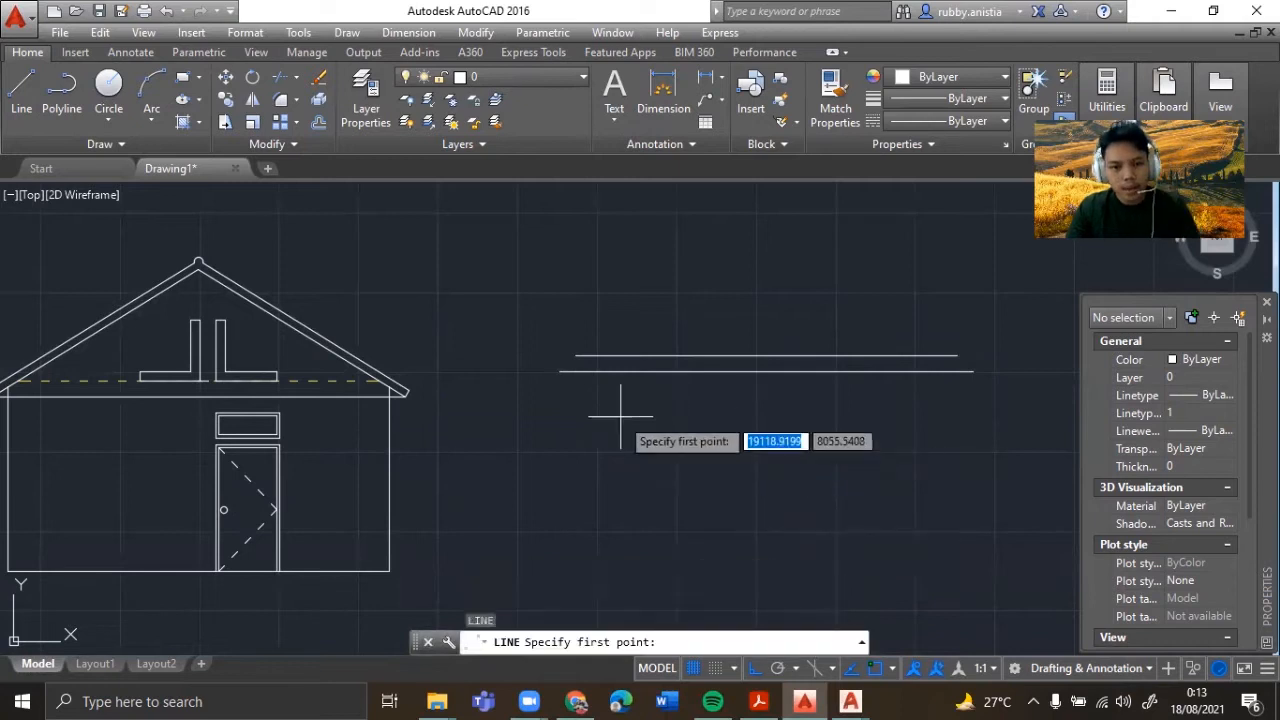
left_click(577, 356)
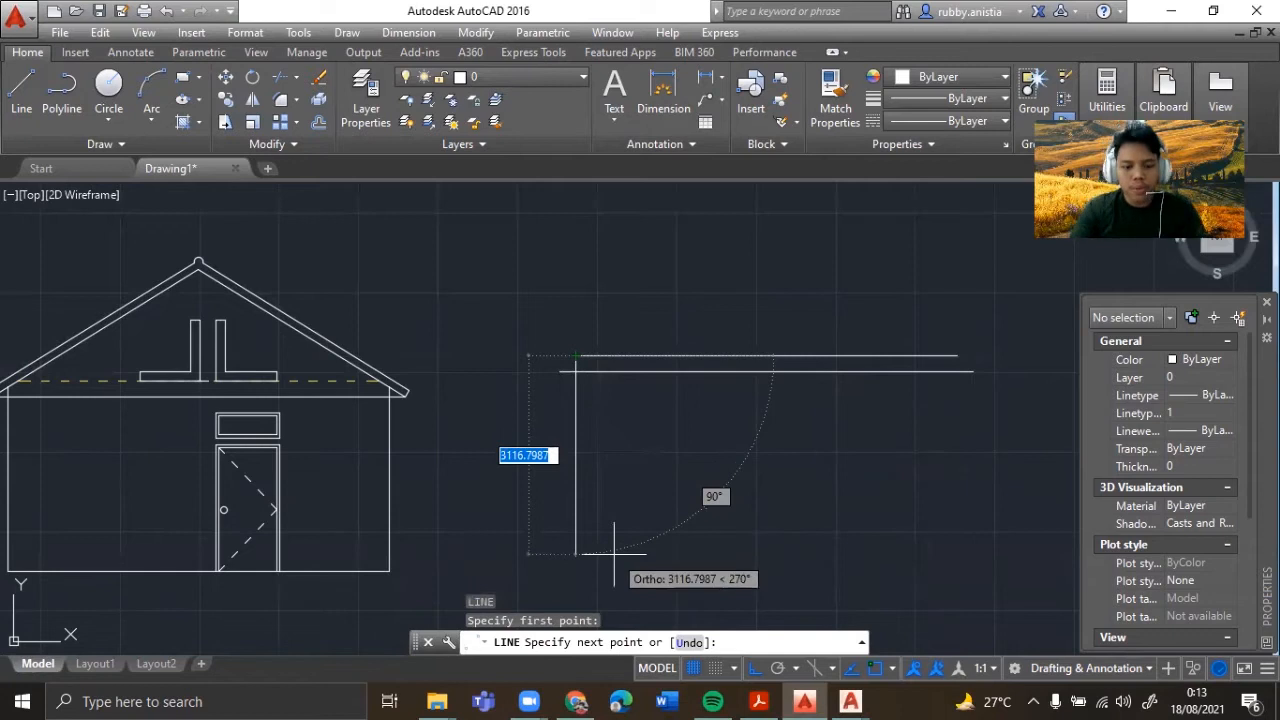
type("3000")
key("Return")
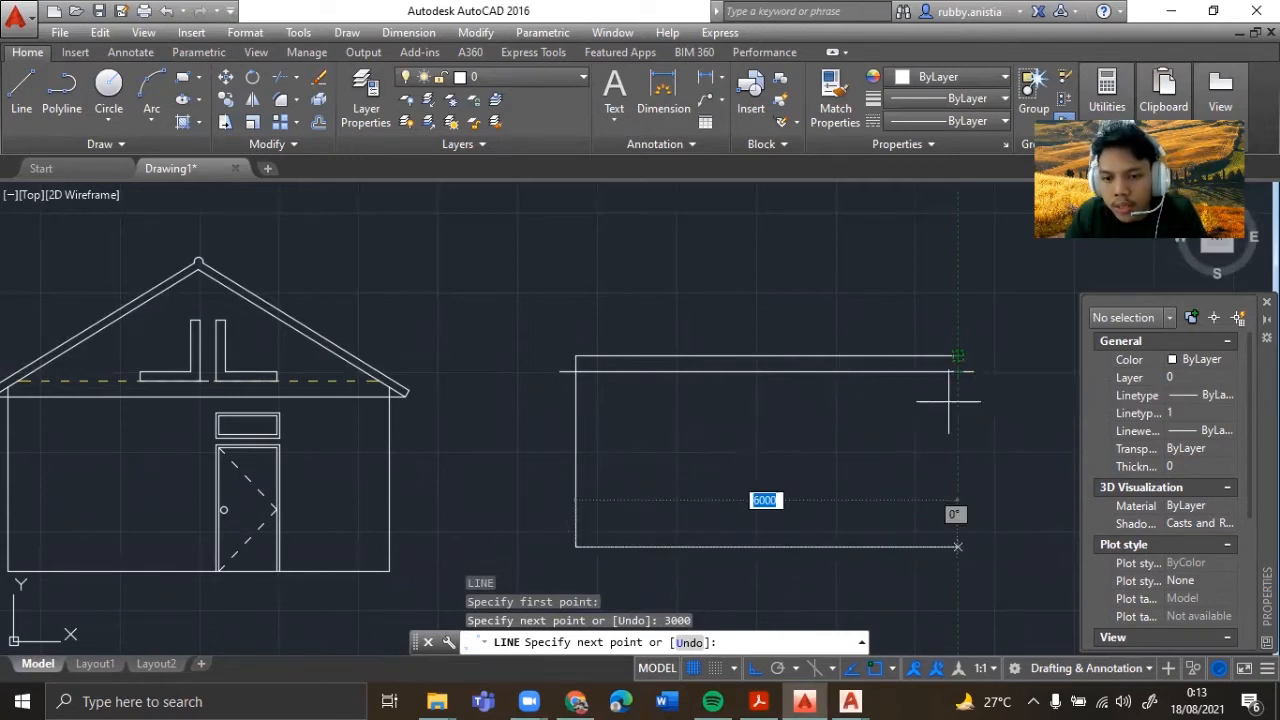
left_click(957, 546)
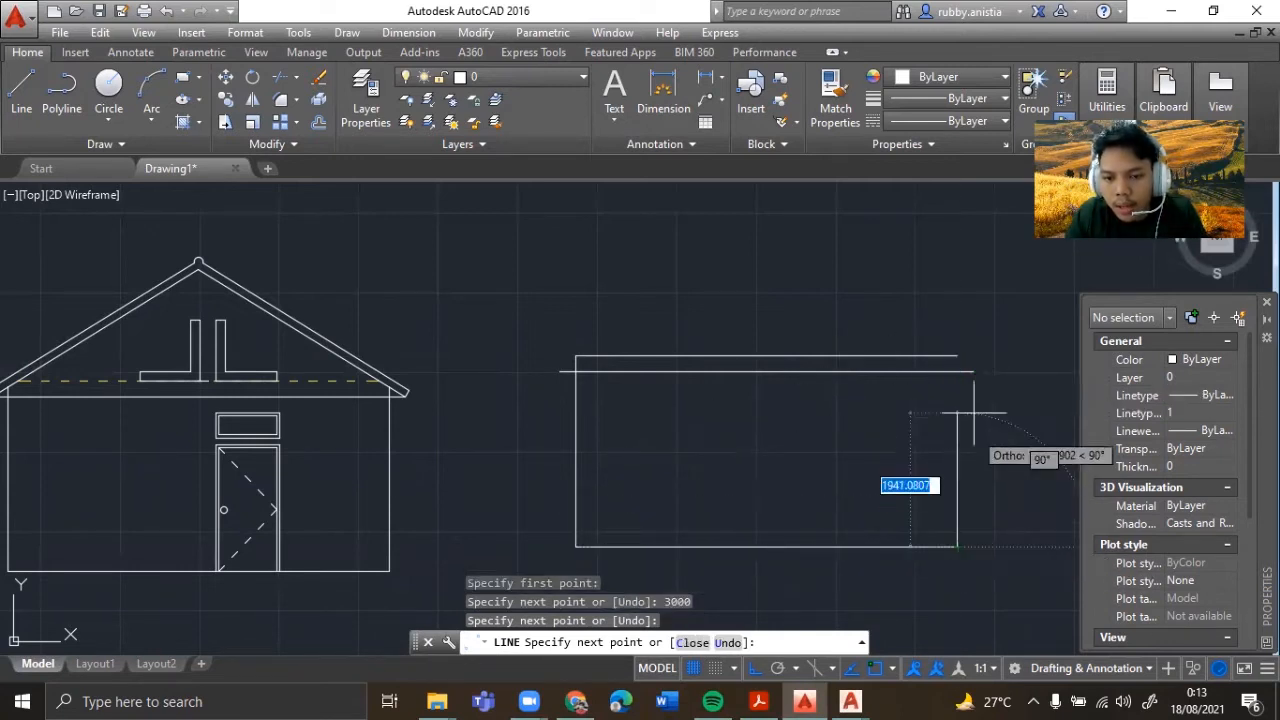
left_click(957, 356)
key("Escape")
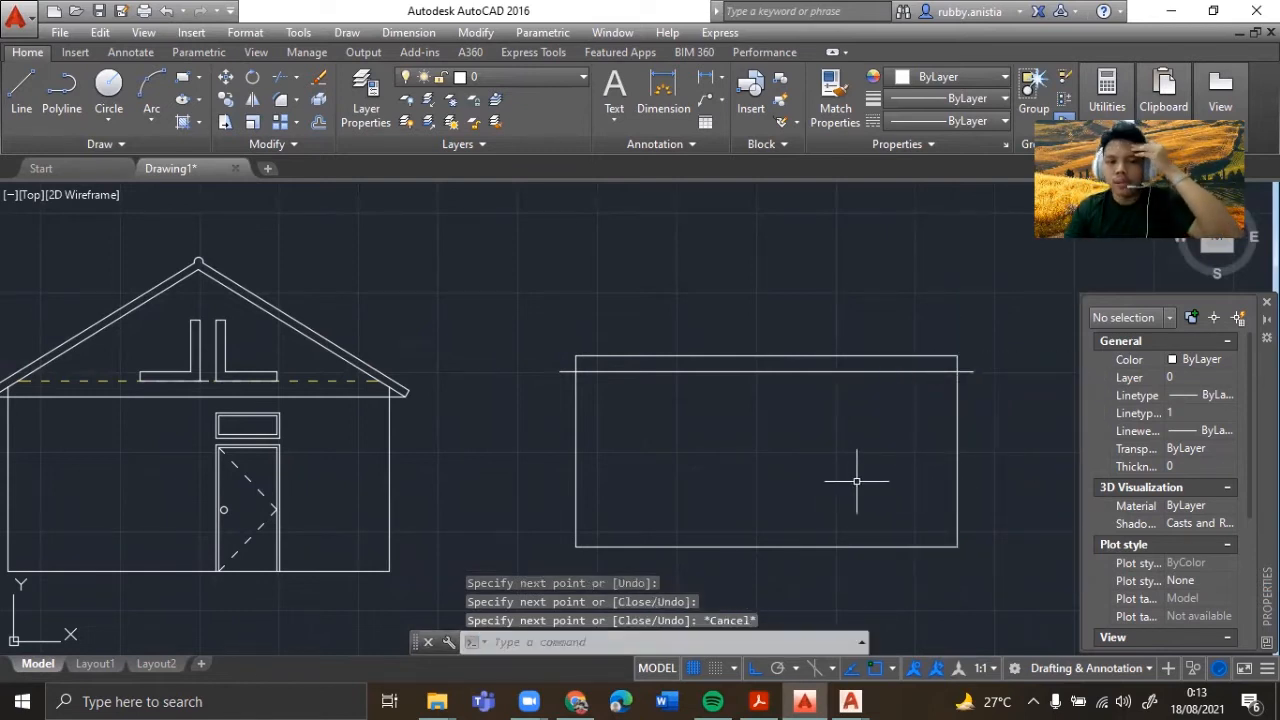
- Draw a 1750 vertical line upward from the midpoint of the wall's top line, checking the height in the reference PDF
middle_click_drag(844, 455, 837, 501)
type("l")
key("Return")
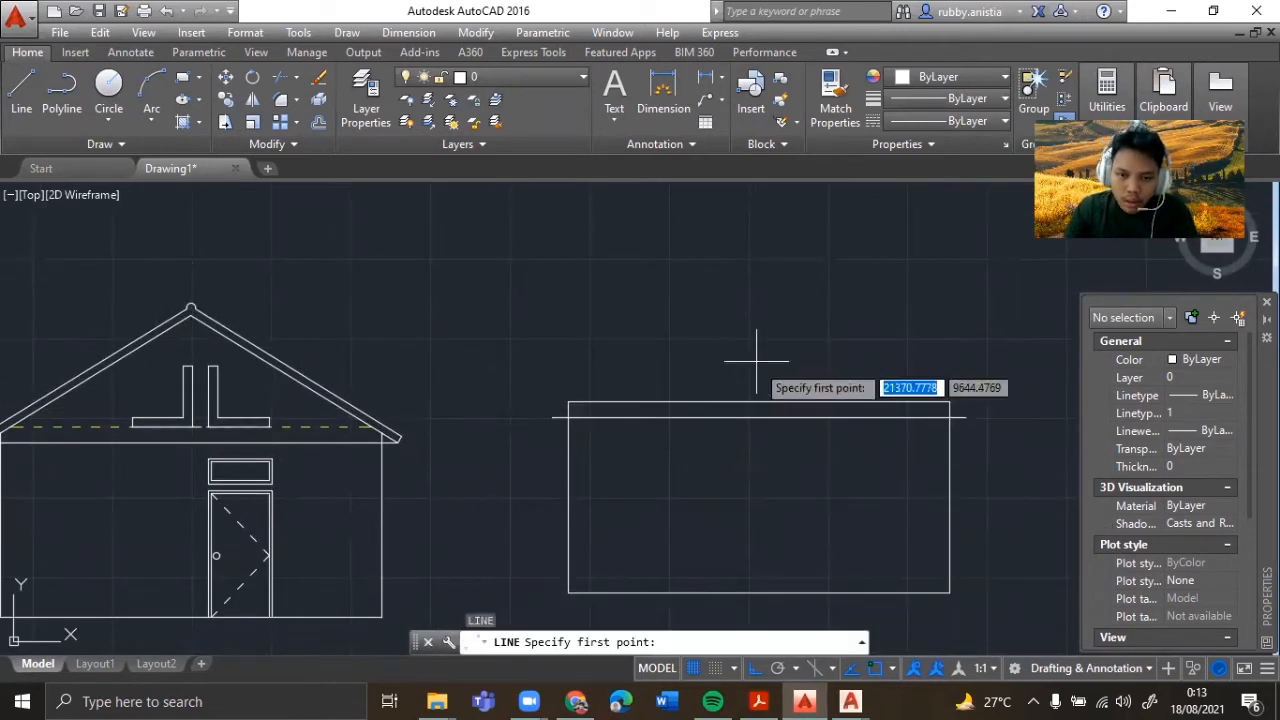
left_click(759, 405)
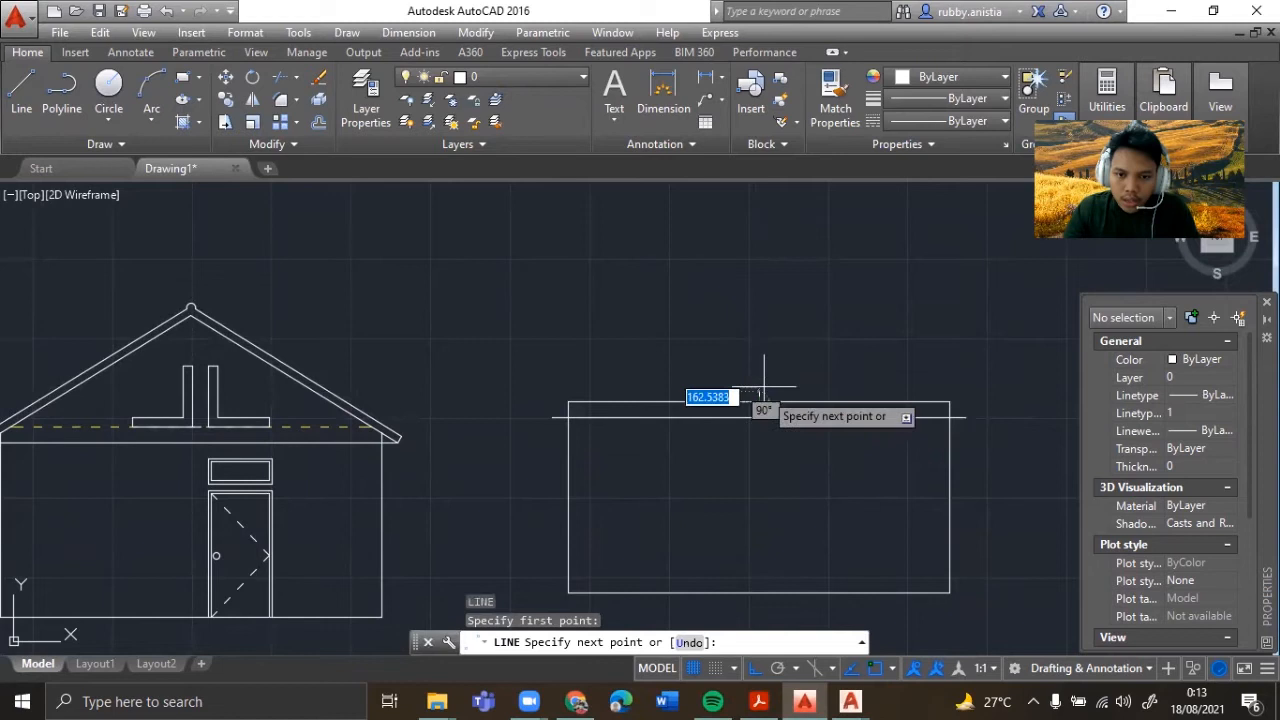
left_click(758, 701)
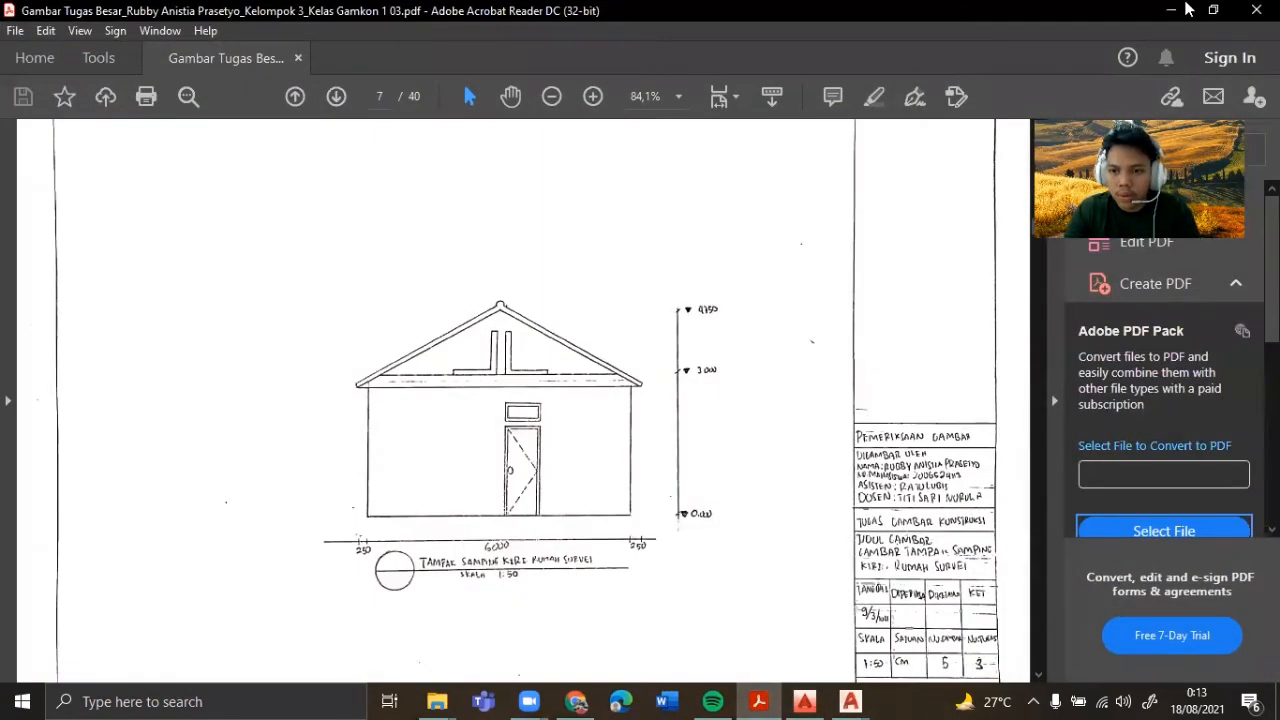
key("alt+Tab")
type("1750")
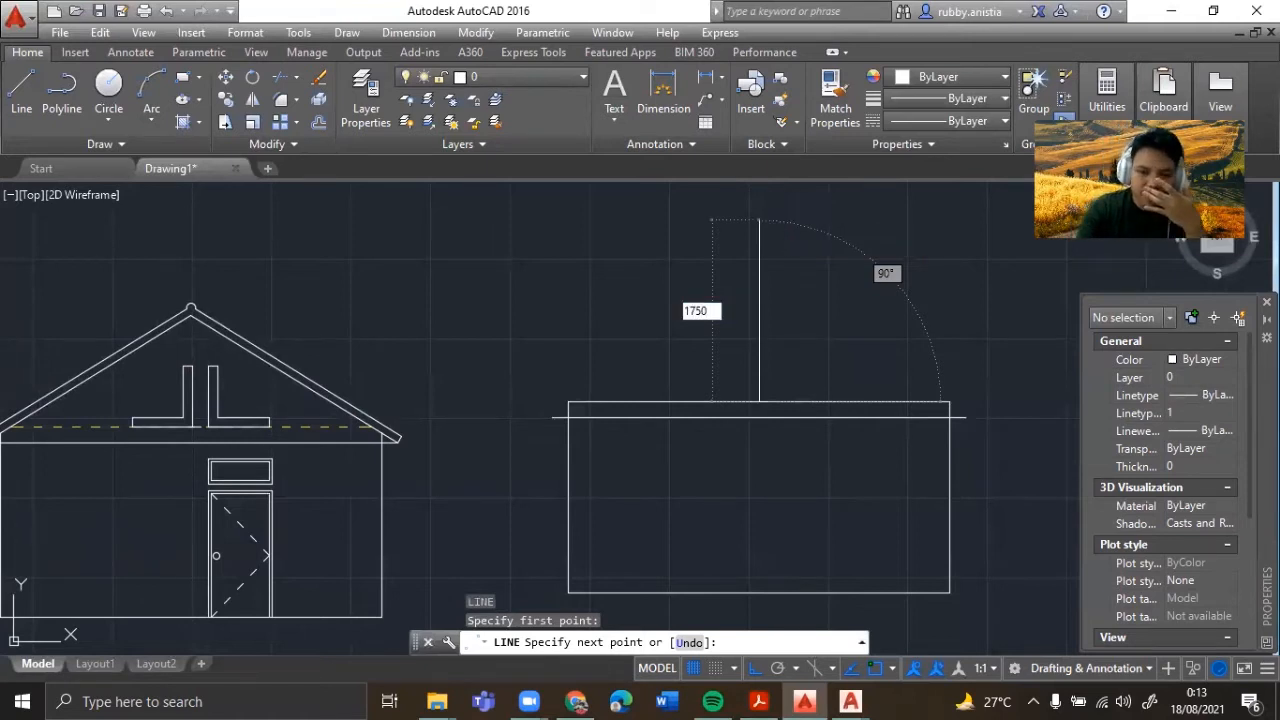
key("Return")
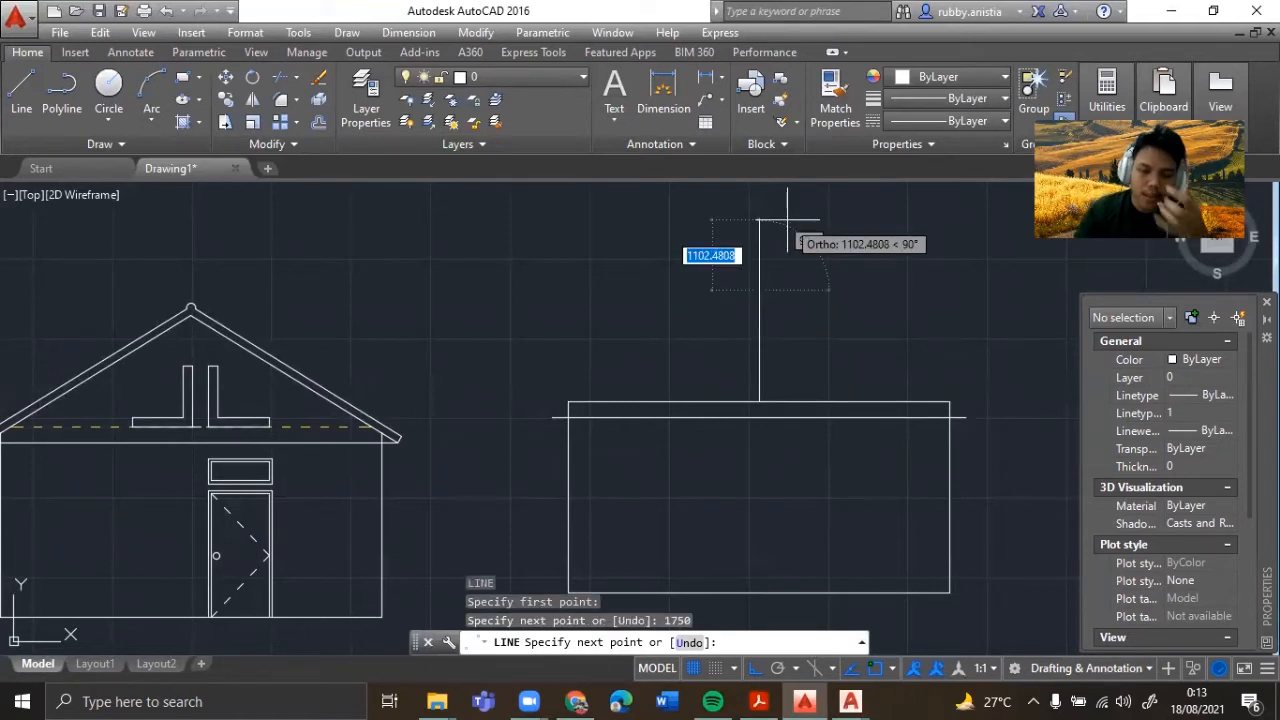
- Continue with Ortho off from the top of the vertical line down to the left end of the lower horizontal line, forming the roof slope
scroll(559, 418, "up", 2)
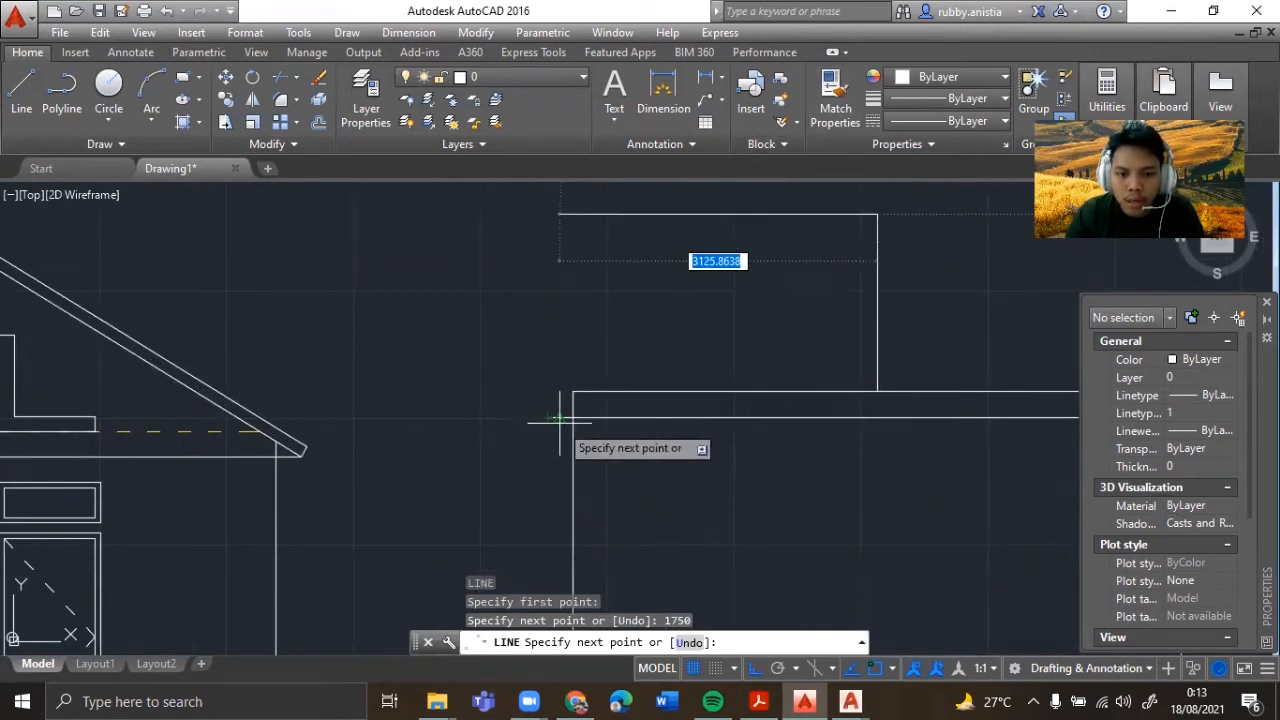
key("F8")
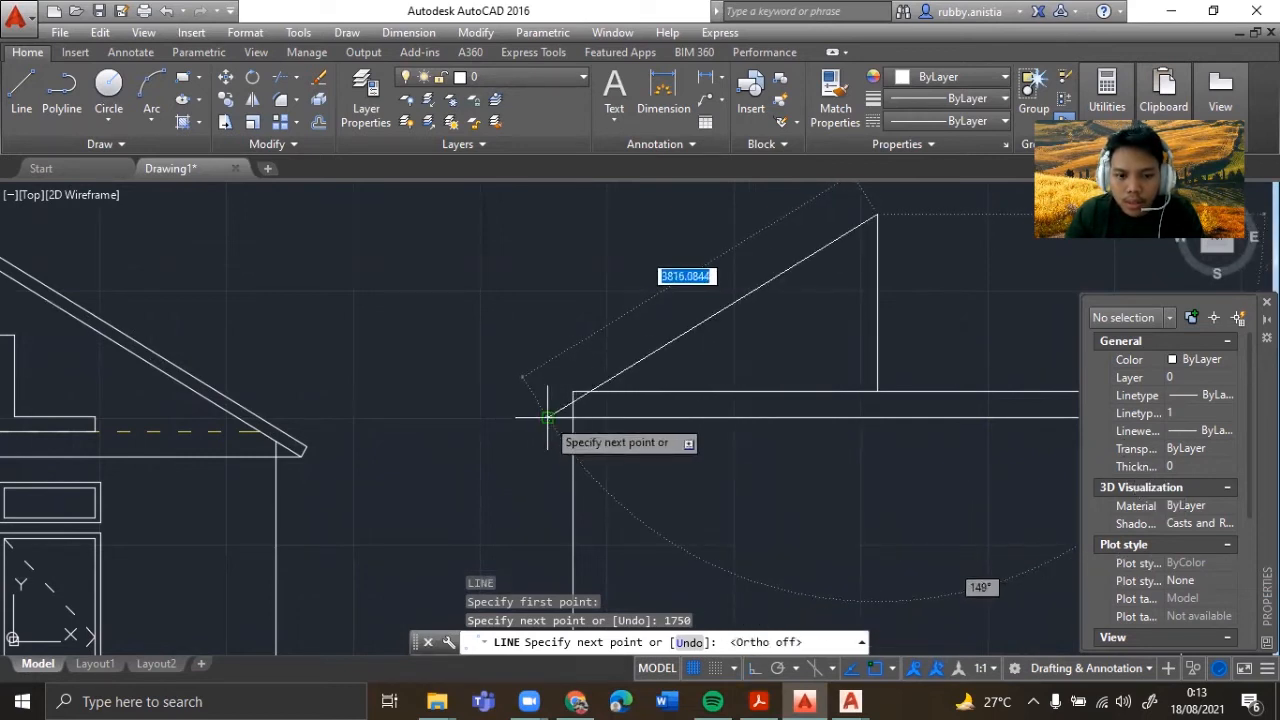
left_click(547, 418)
key("Escape")
- Mirror the left roof slope about the vertical centre line, keeping the source line
left_click(733, 326)
left_click(666, 286)
middle_click_drag(829, 266, 617, 323)
type("mi")
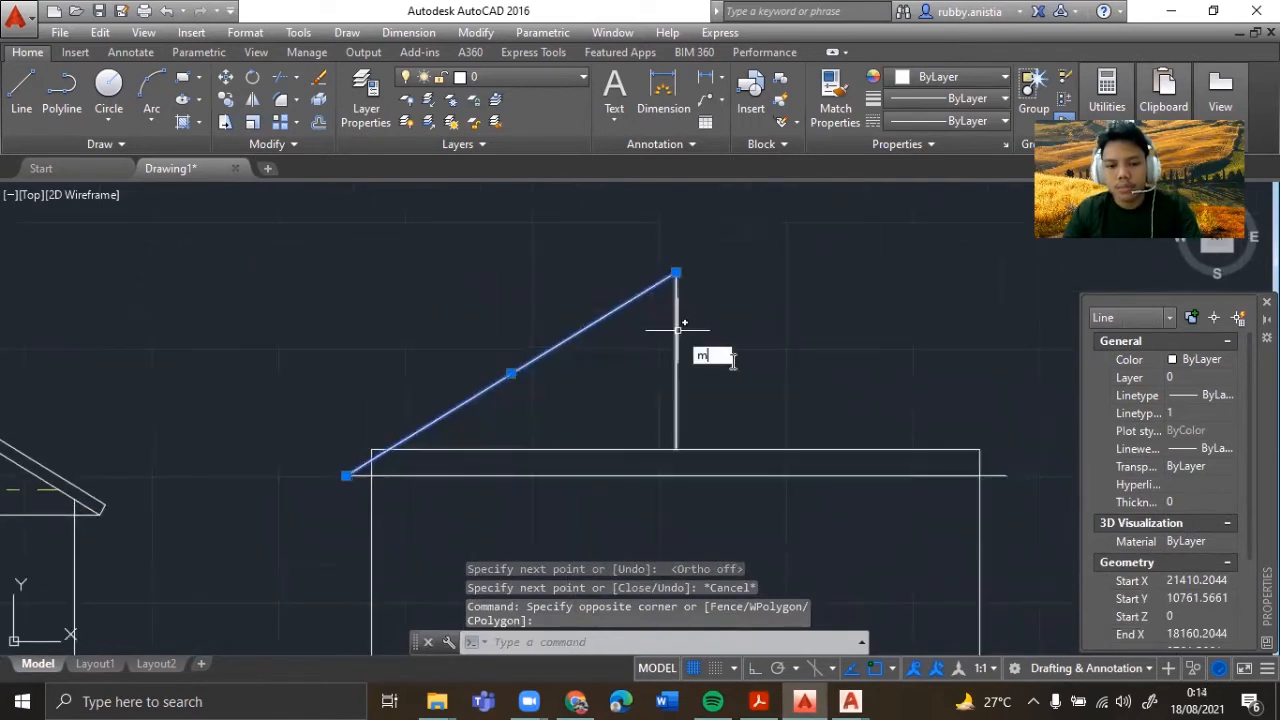
key("Return")
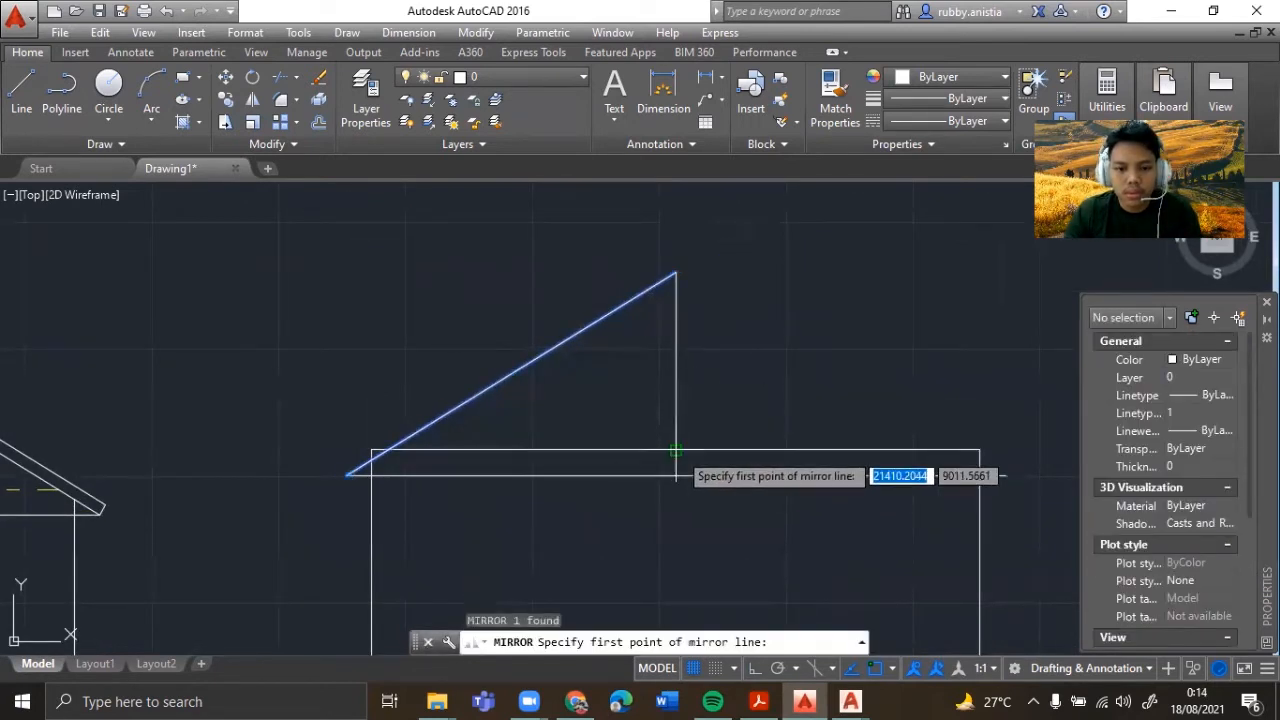
left_click(676, 452)
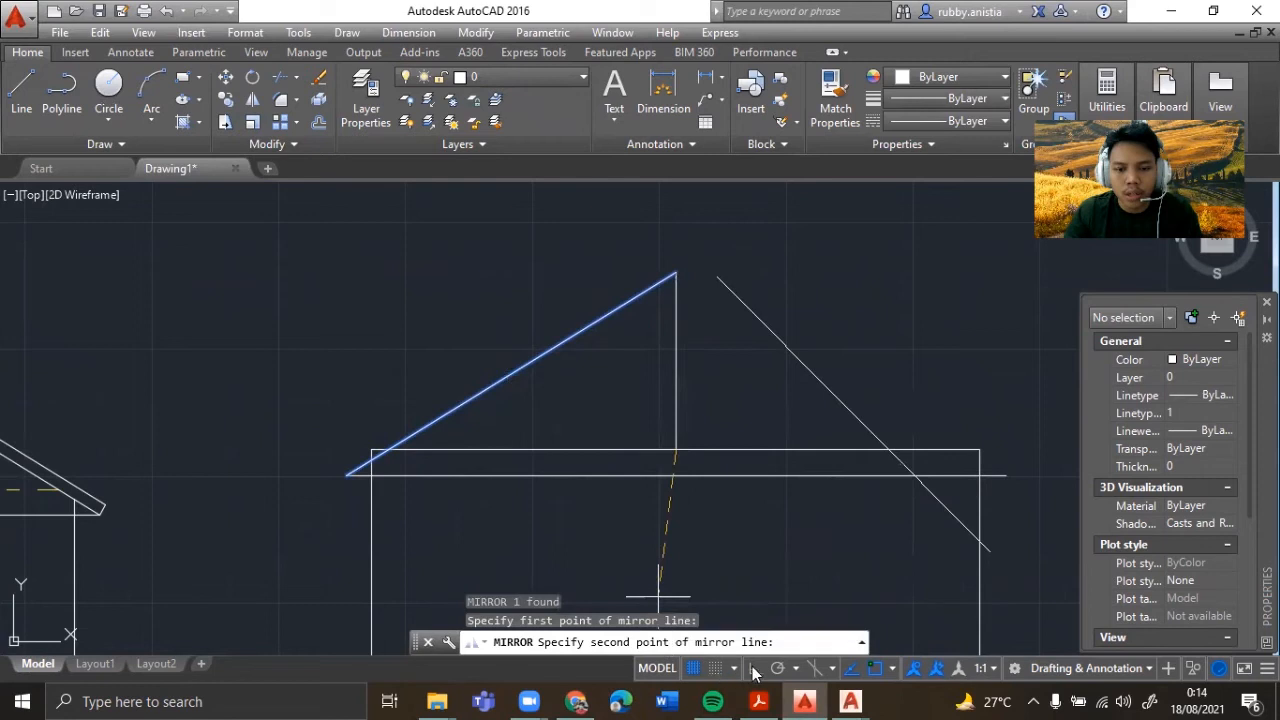
key("F8")
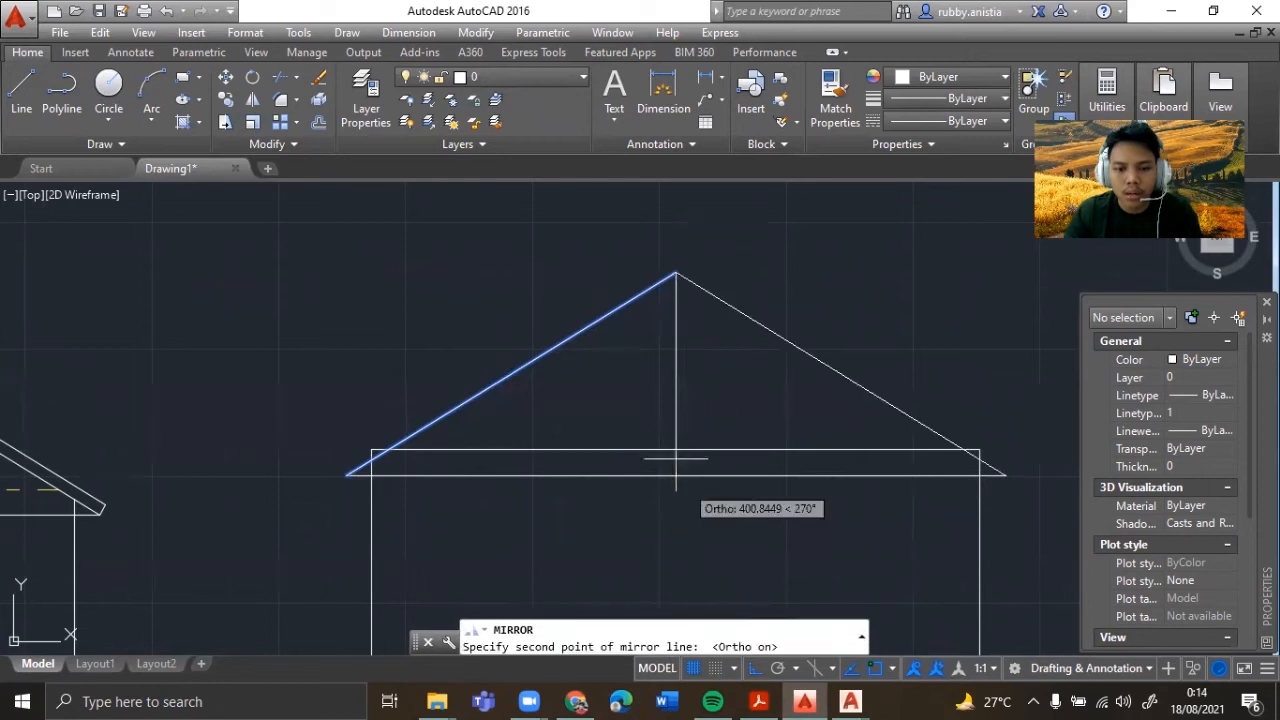
left_click(676, 271)
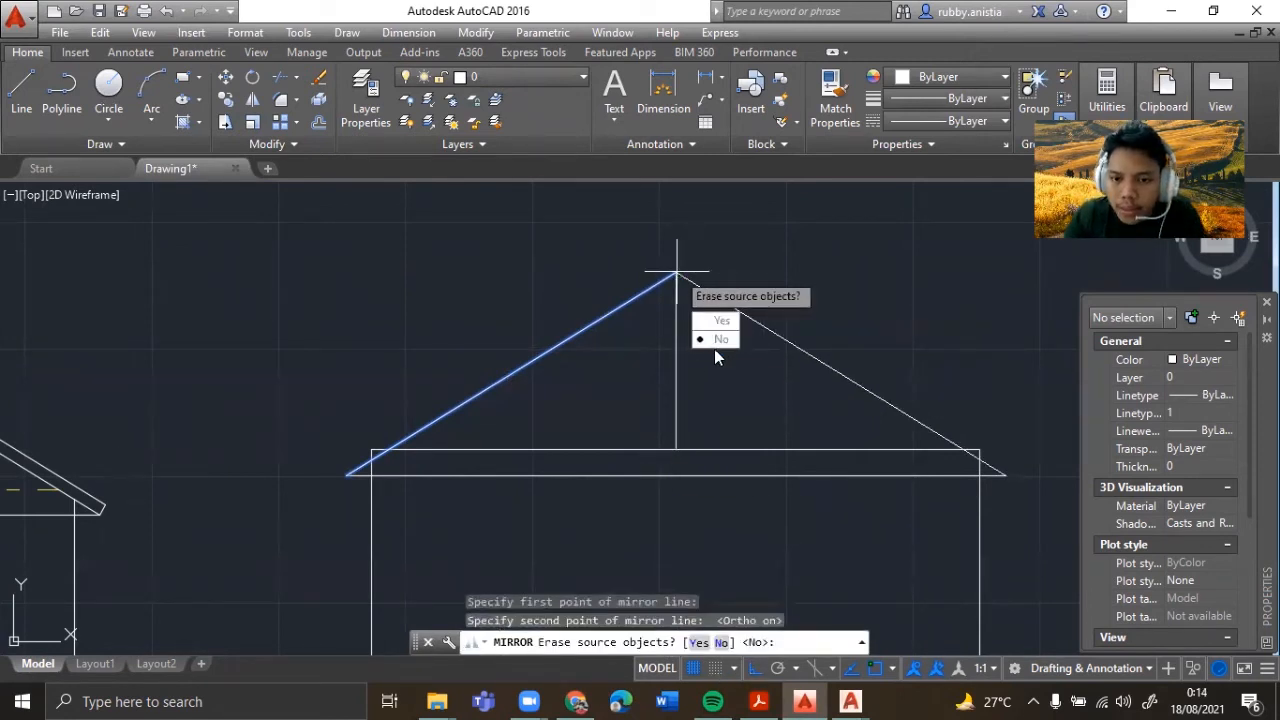
left_click(716, 342)
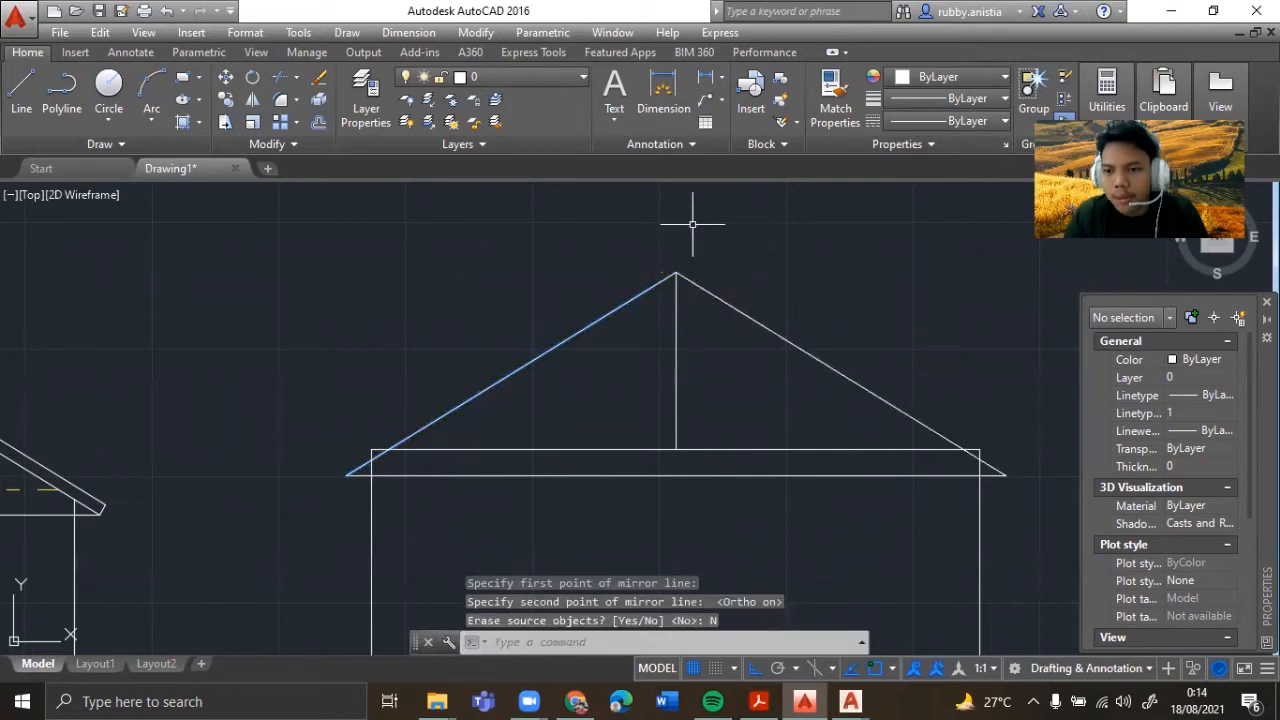
- Offset both roof slopes outward by 120
type("O")
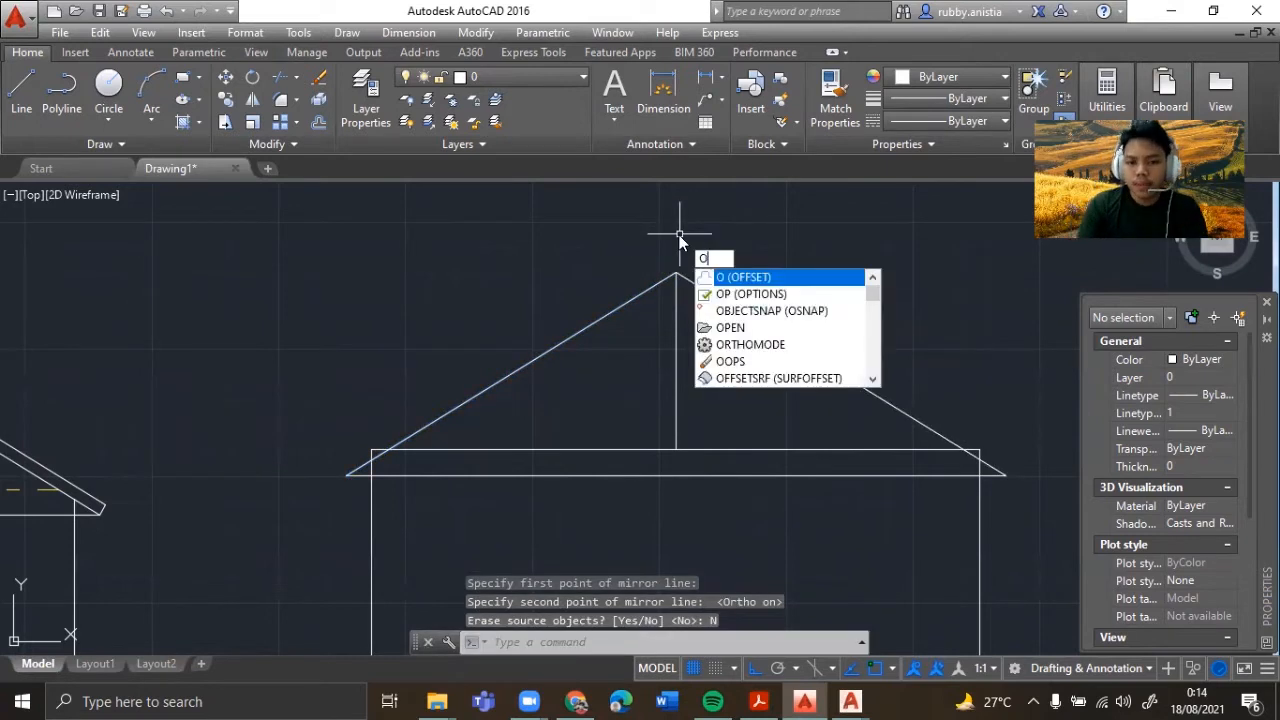
key("Return")
type("120")
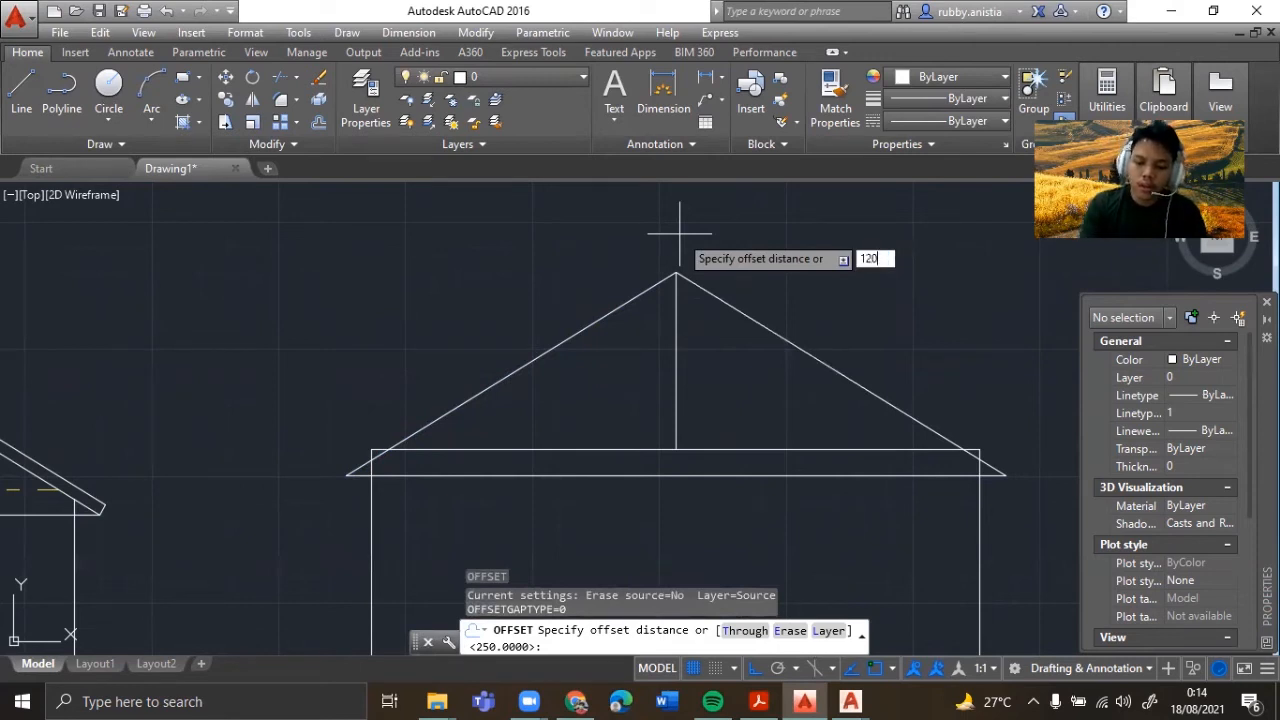
key("Return")
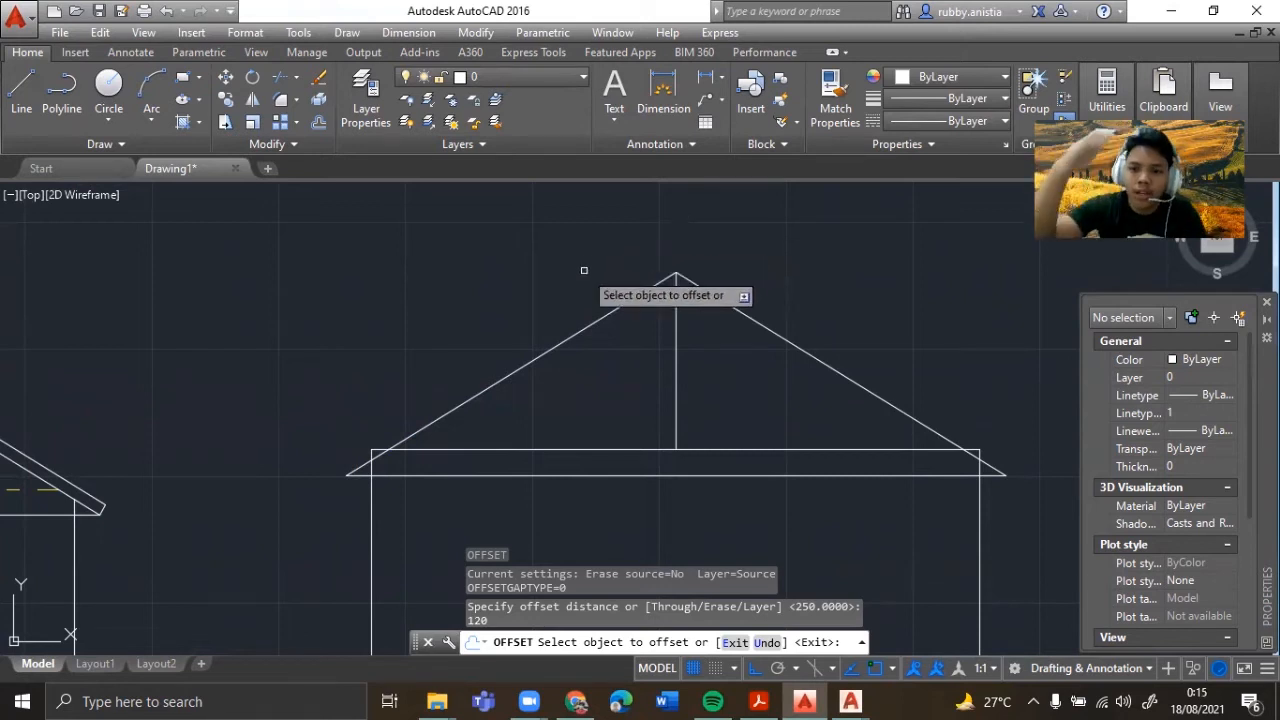
left_click(502, 378)
left_click(458, 362)
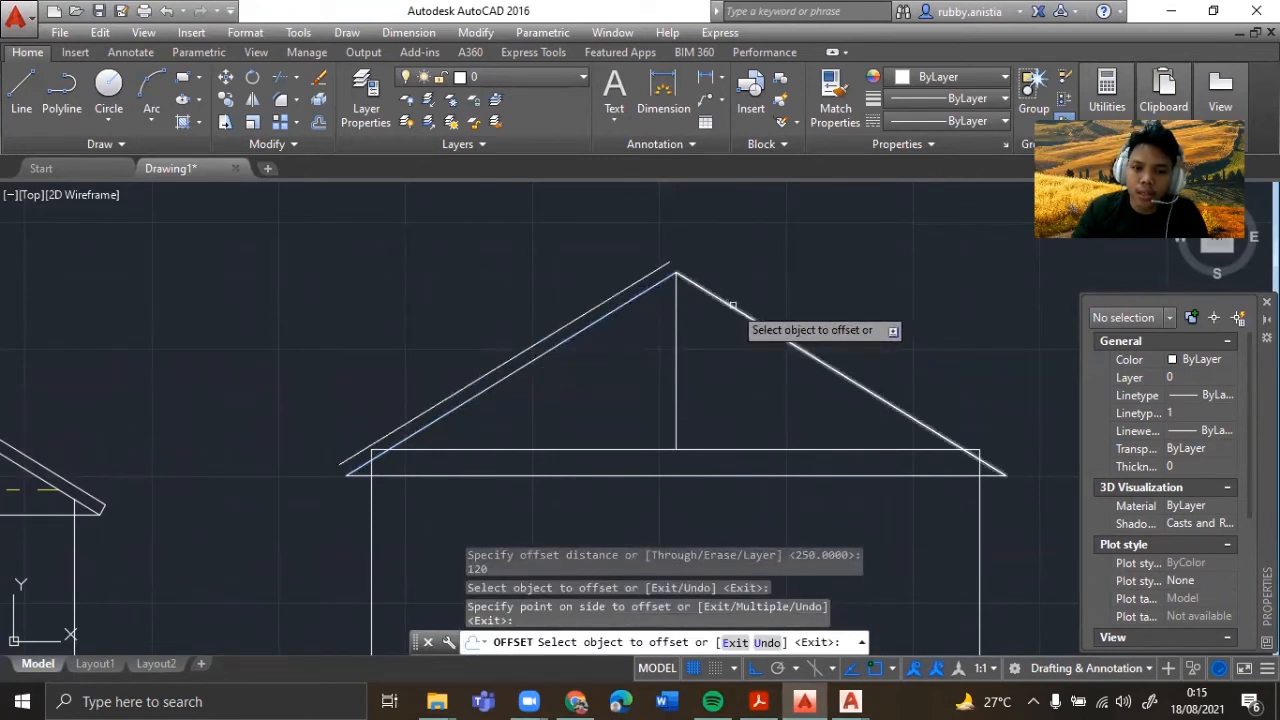
left_click(734, 306)
left_click(765, 256)
key("Escape")
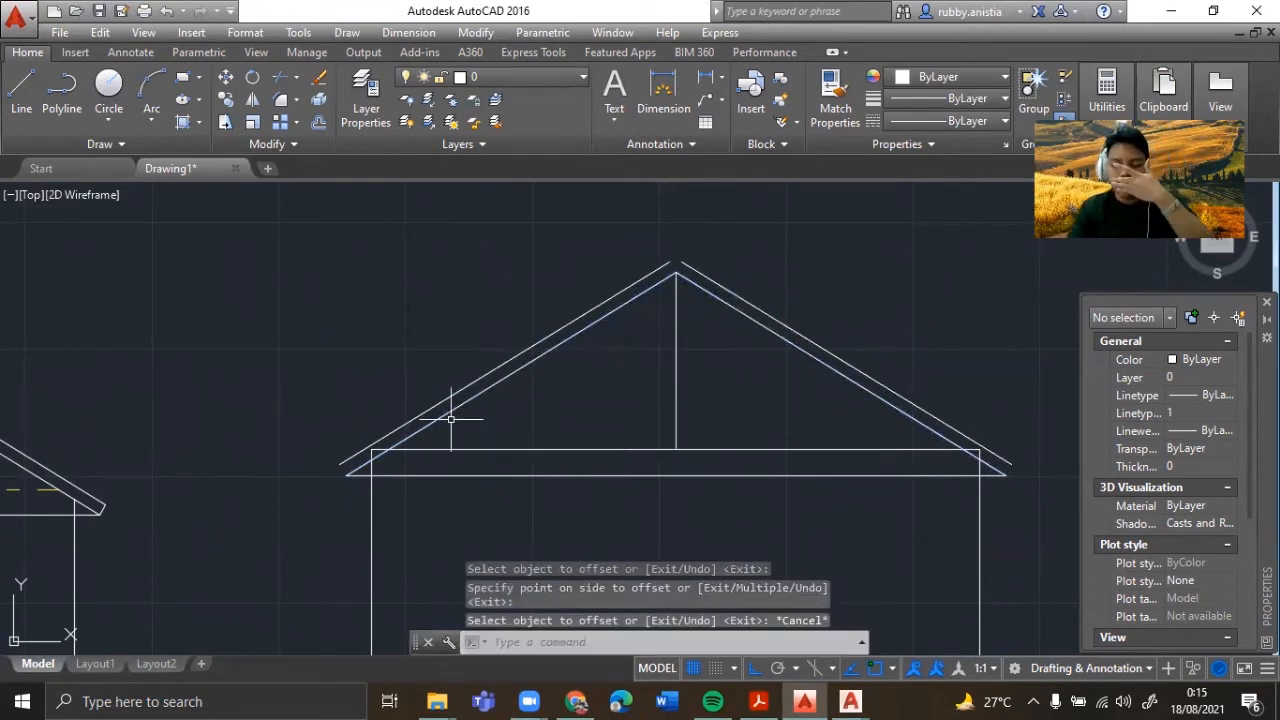
type("l")
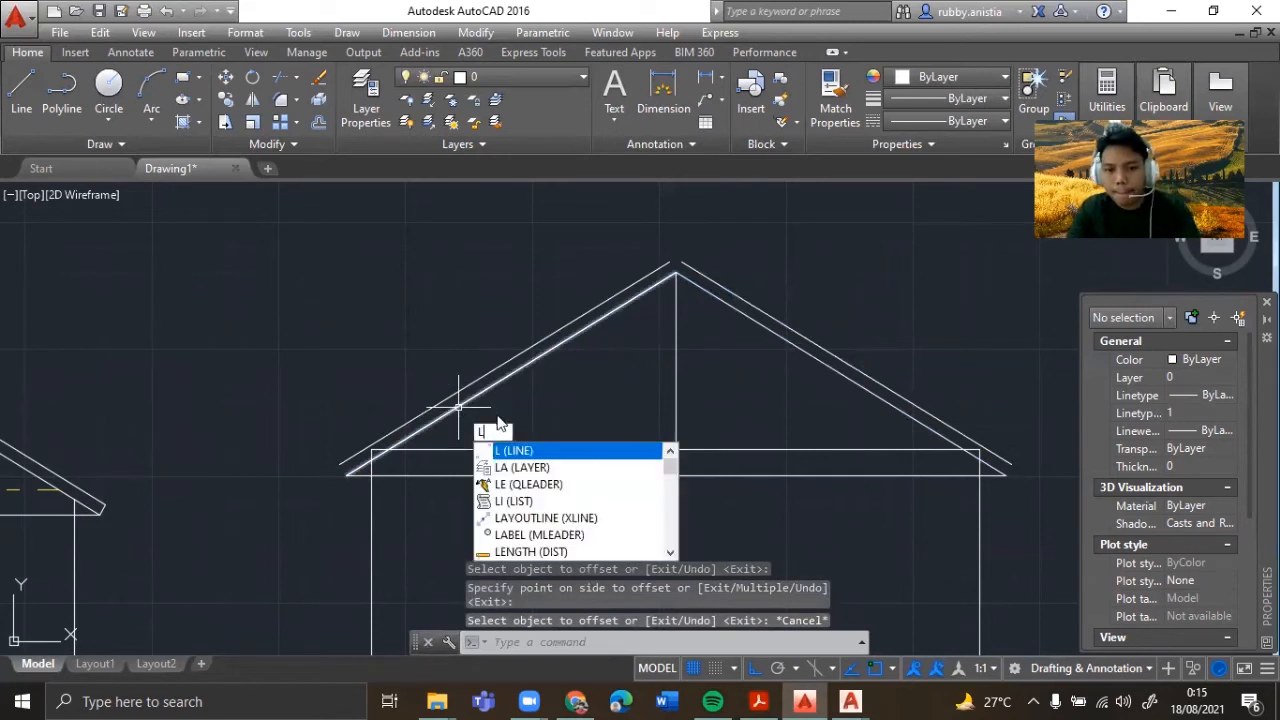
key("Return")
scroll(338, 450, "up", 3)
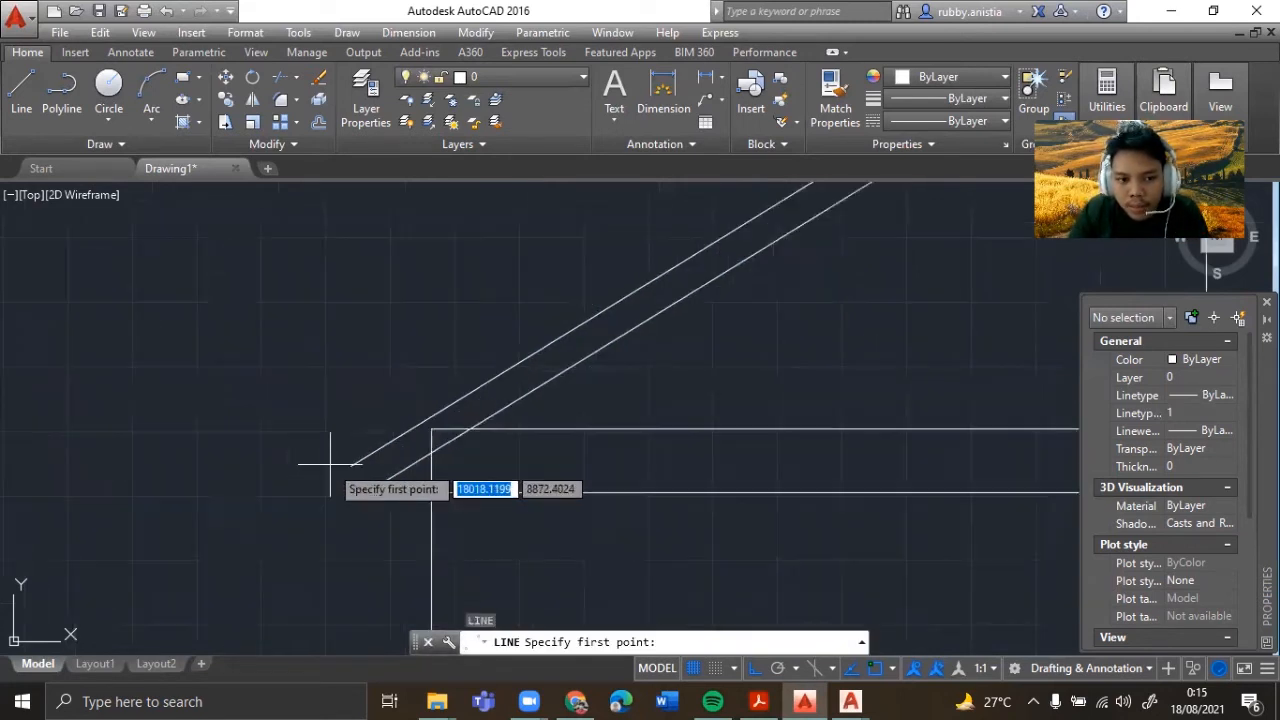
left_click(351, 466)
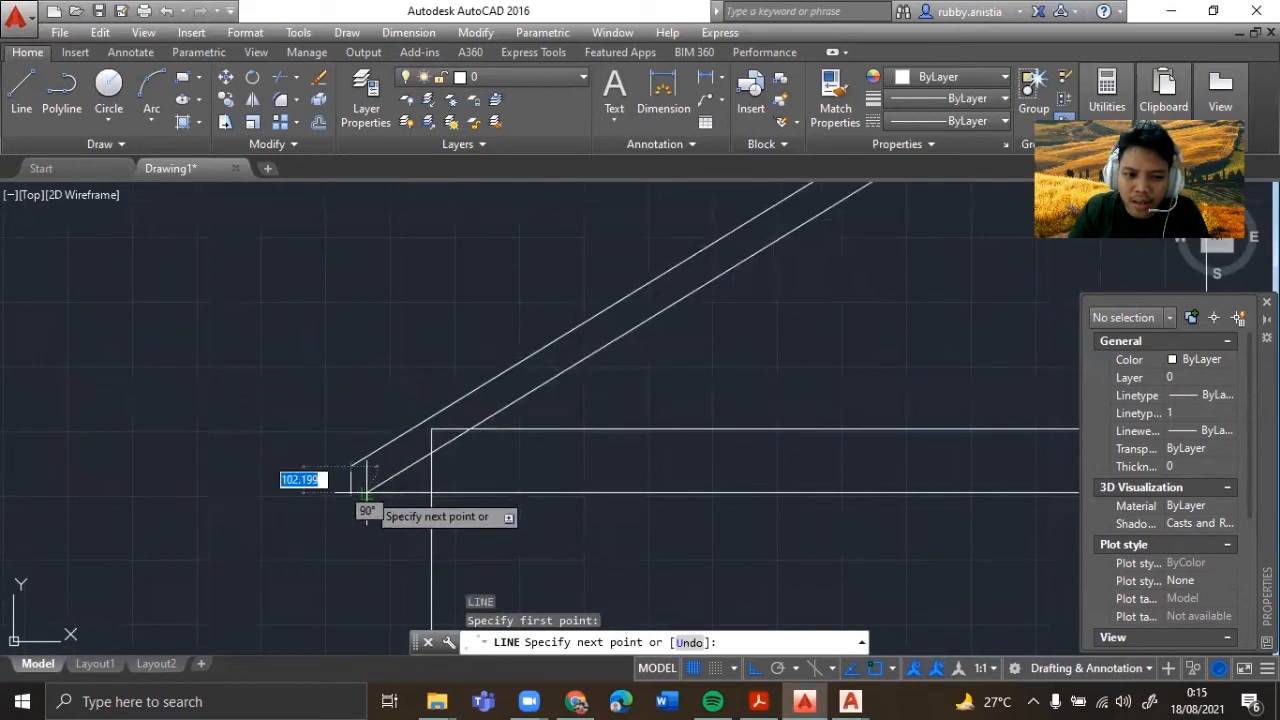
key("Escape")
- Close the left eave with a line joining the lower ends of the two parallel roof lines, with Ortho off
type("l")
key("Return")
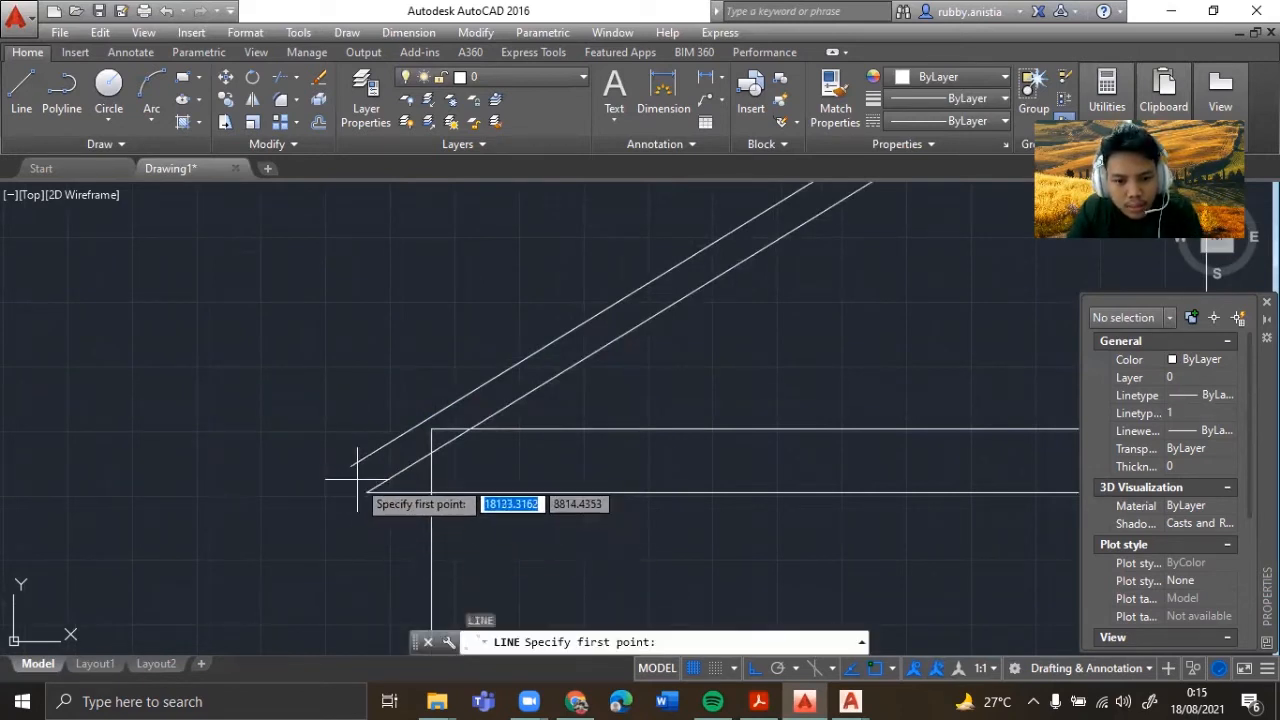
key("F8")
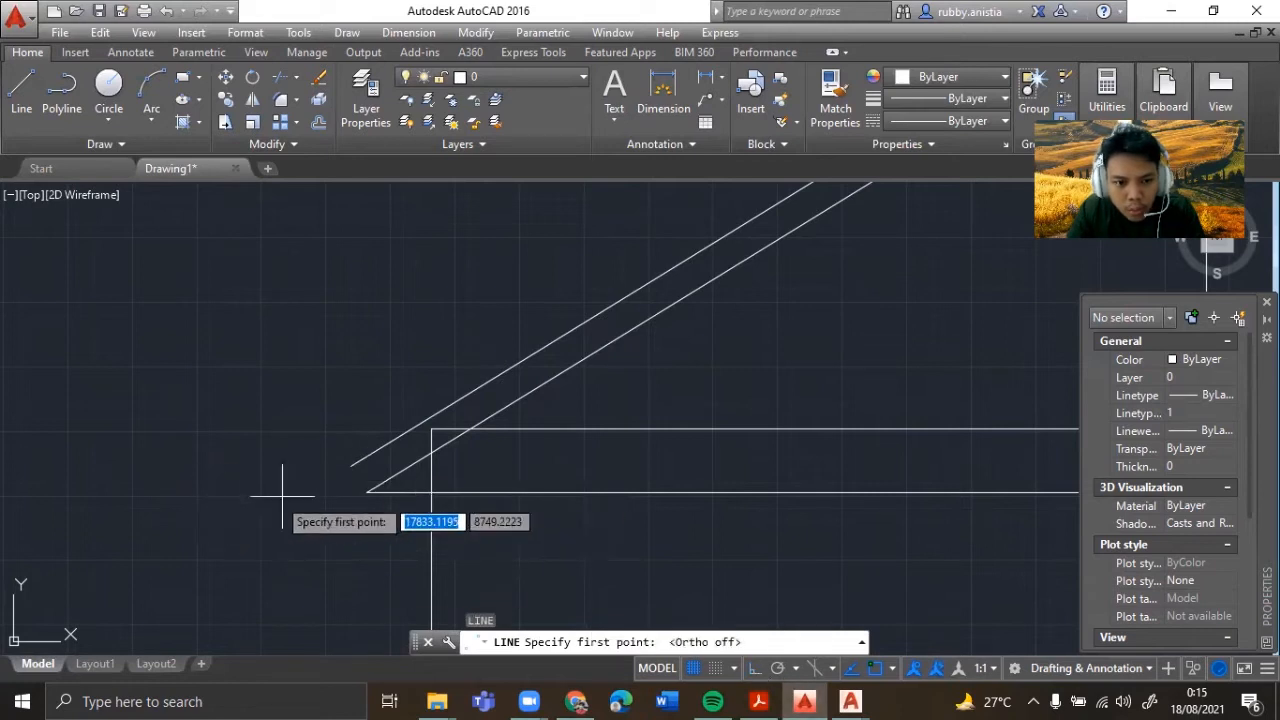
left_click(352, 465)
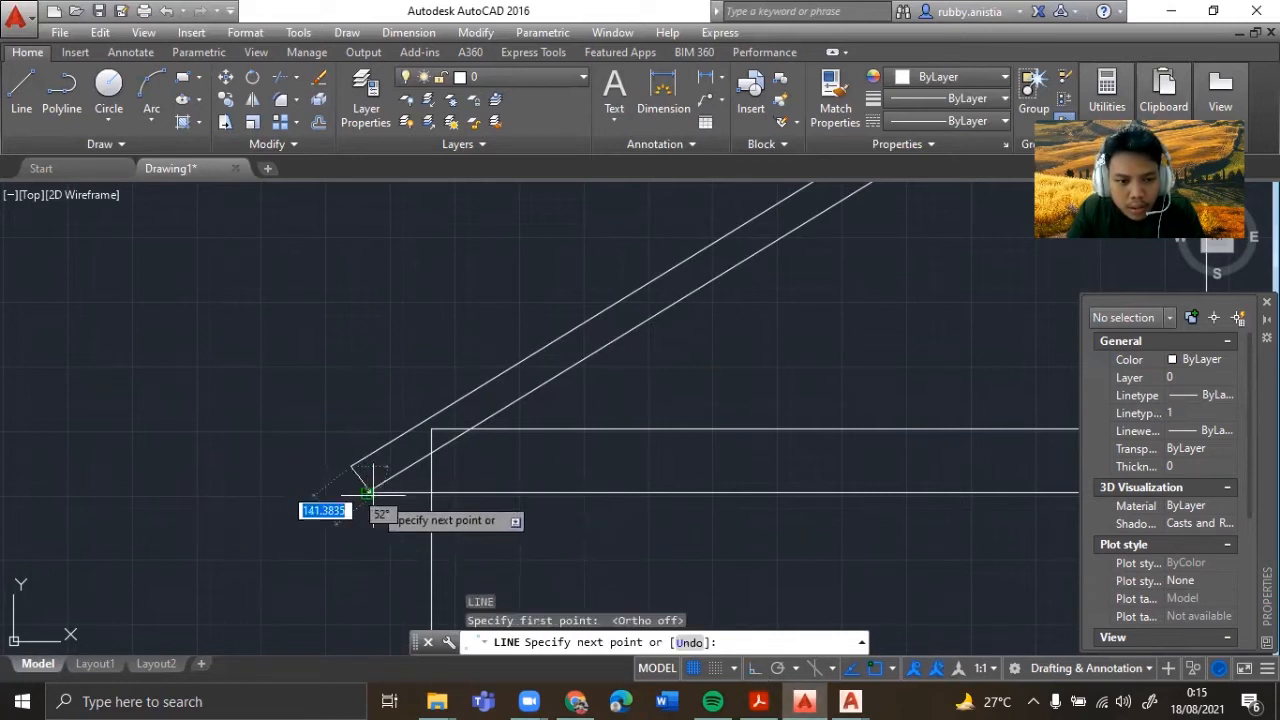
left_click(368, 492)
middle_click_drag(870, 205, 480, 560)
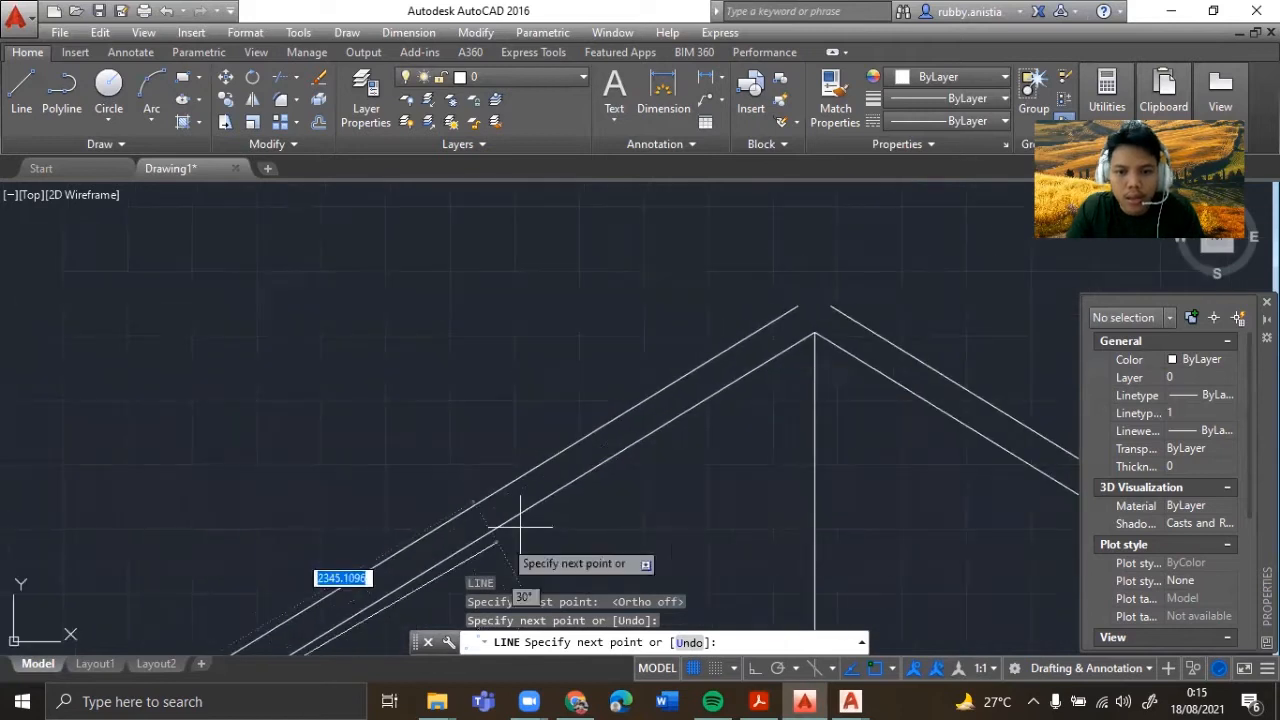
key("Escape")
- Close the right eave with a line joining the lower ends of the inner and outer roof lines
middle_click_drag(806, 349, 177, 337)
middle_click_drag(391, 404, 369, 348)
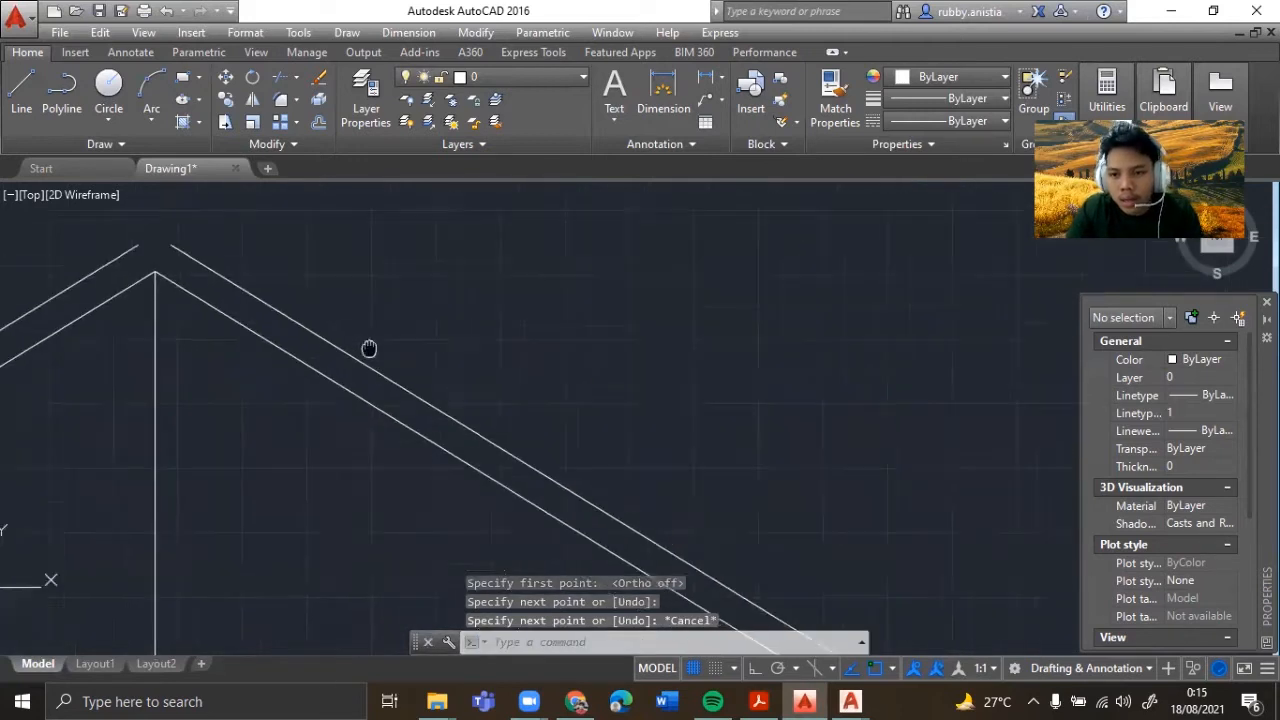
mouse_move(851, 517)
middle_mouse_down()
mouse_move(794, 434)
mouse_move(689, 334)
middle_mouse_up()
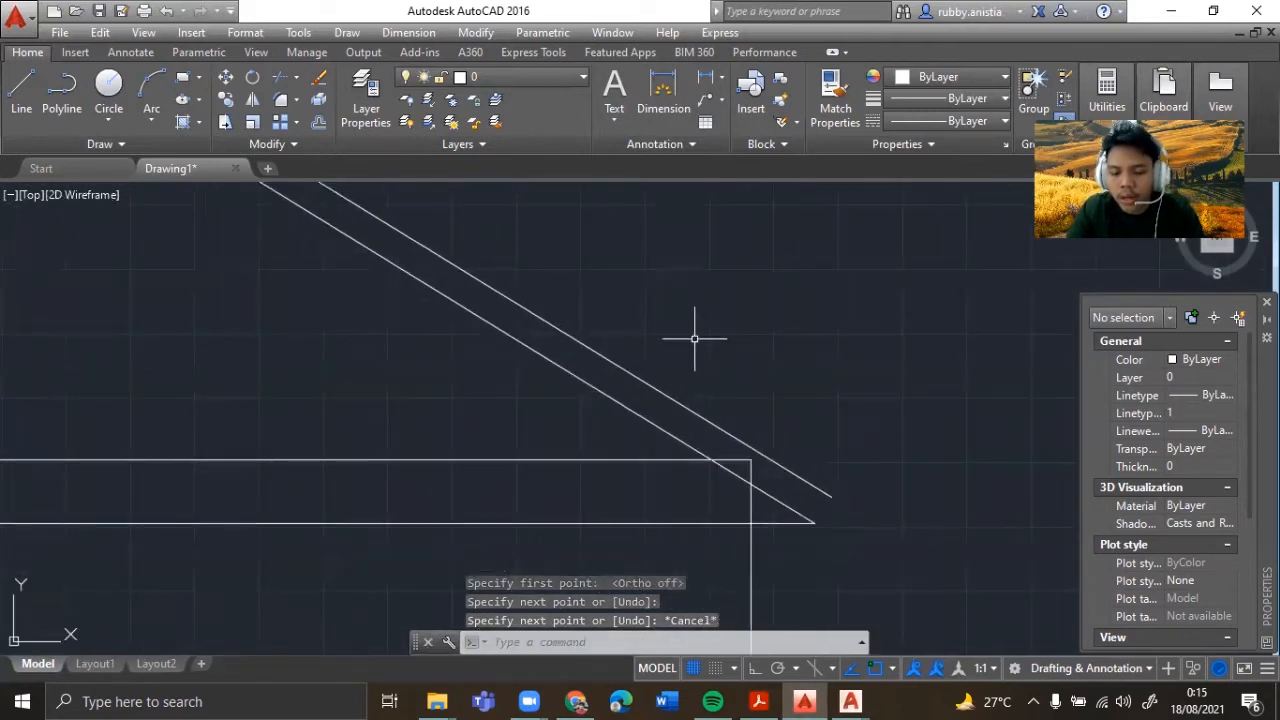
type("L")
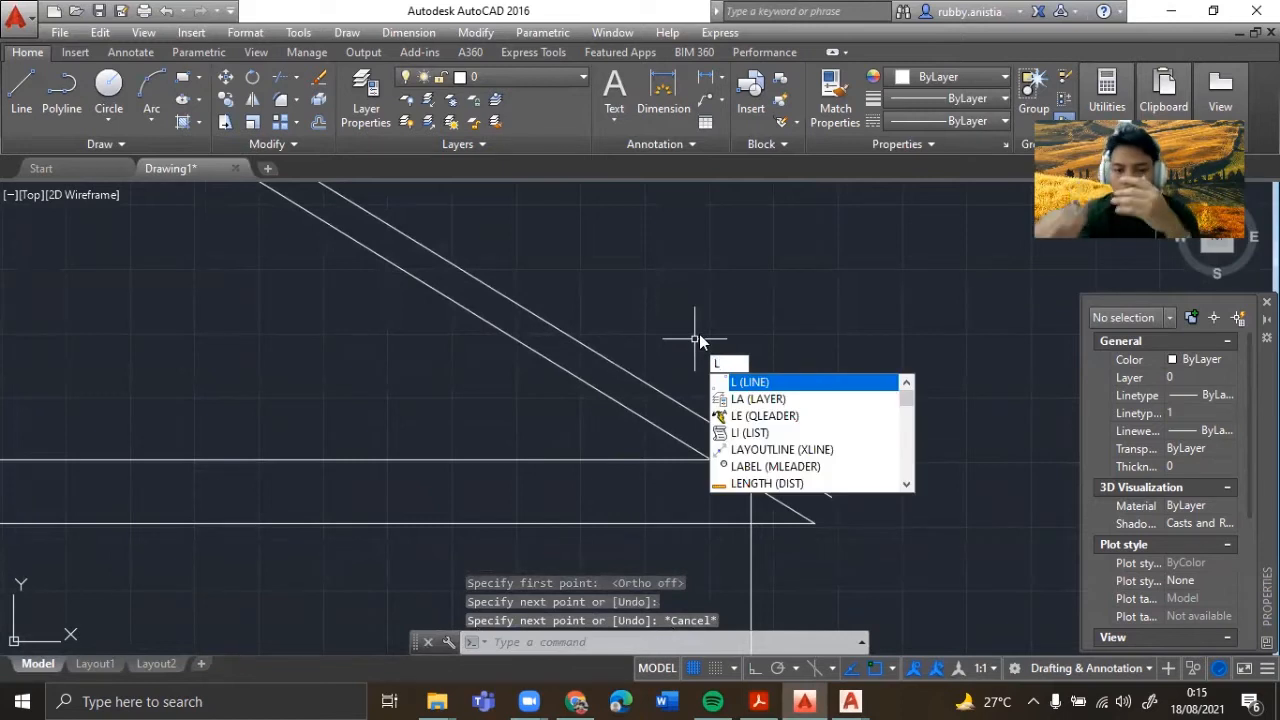
key("Return")
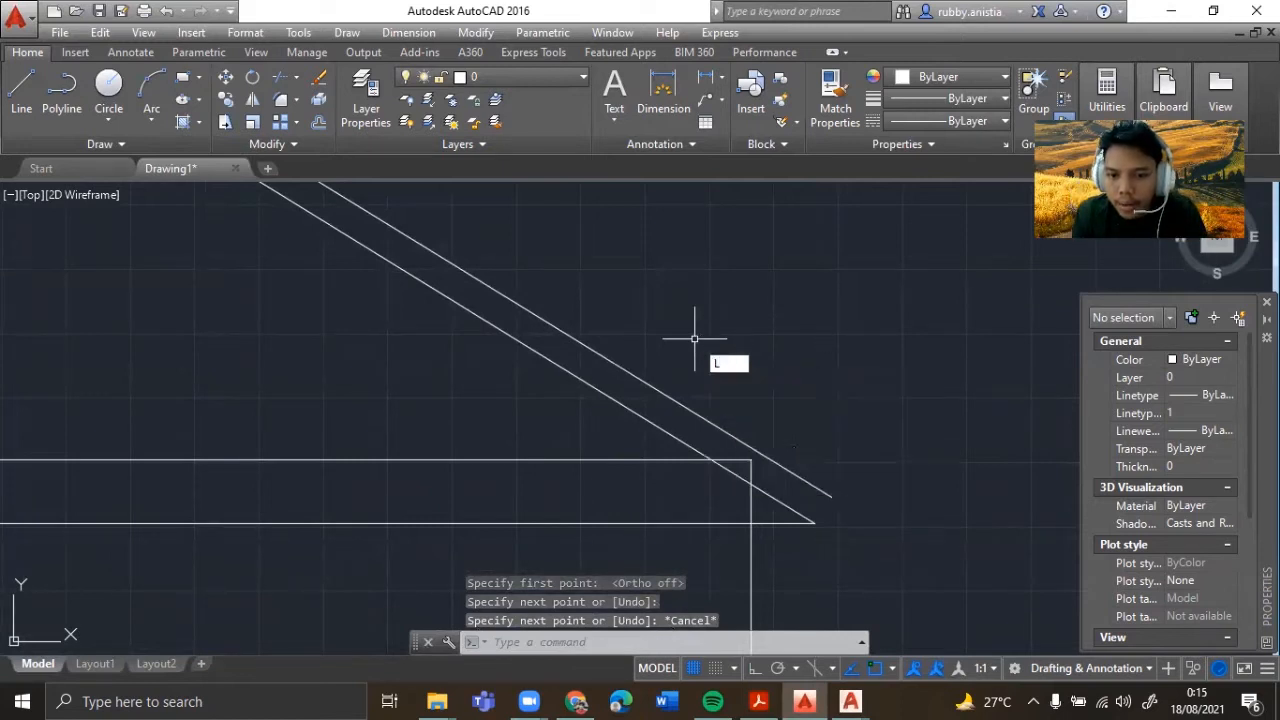
key("Return")
left_click(815, 521)
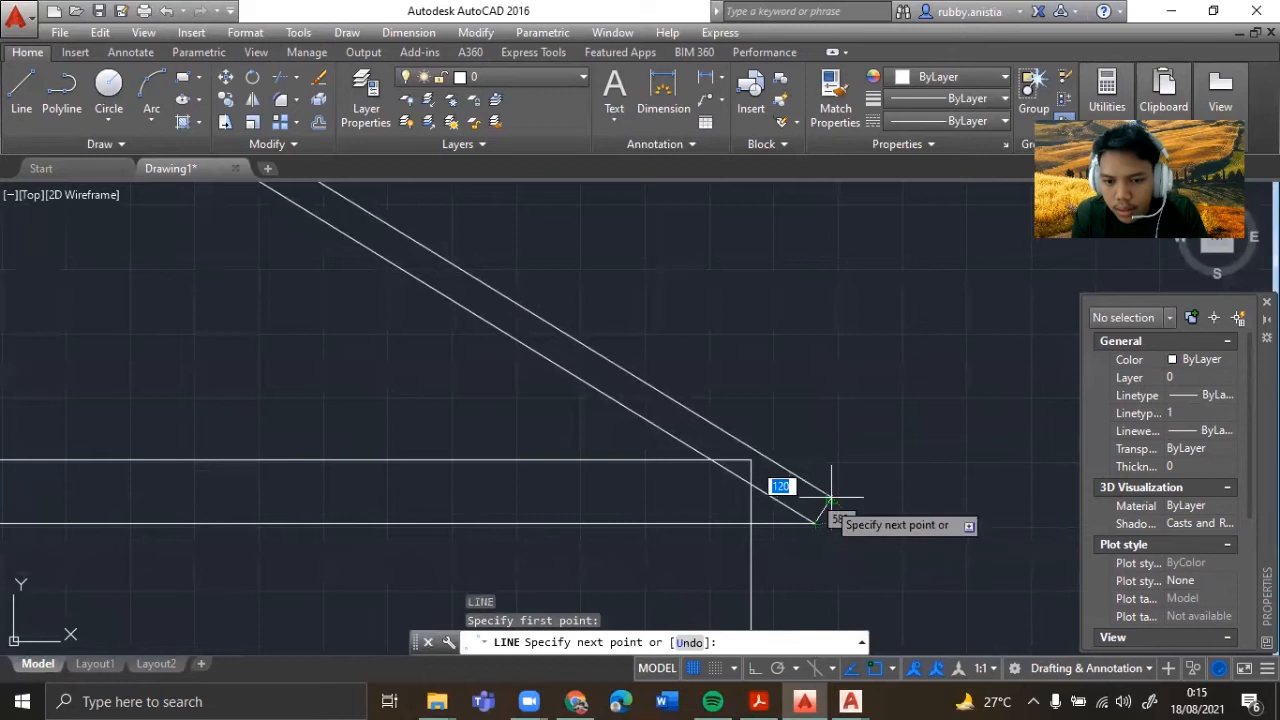
left_click(831, 496)
key("Escape")
- Trim off the ends of the wall and ceiling lines that project past the inner roof line at the right eave
scroll(850, 443, "down", 3)
type("tr")
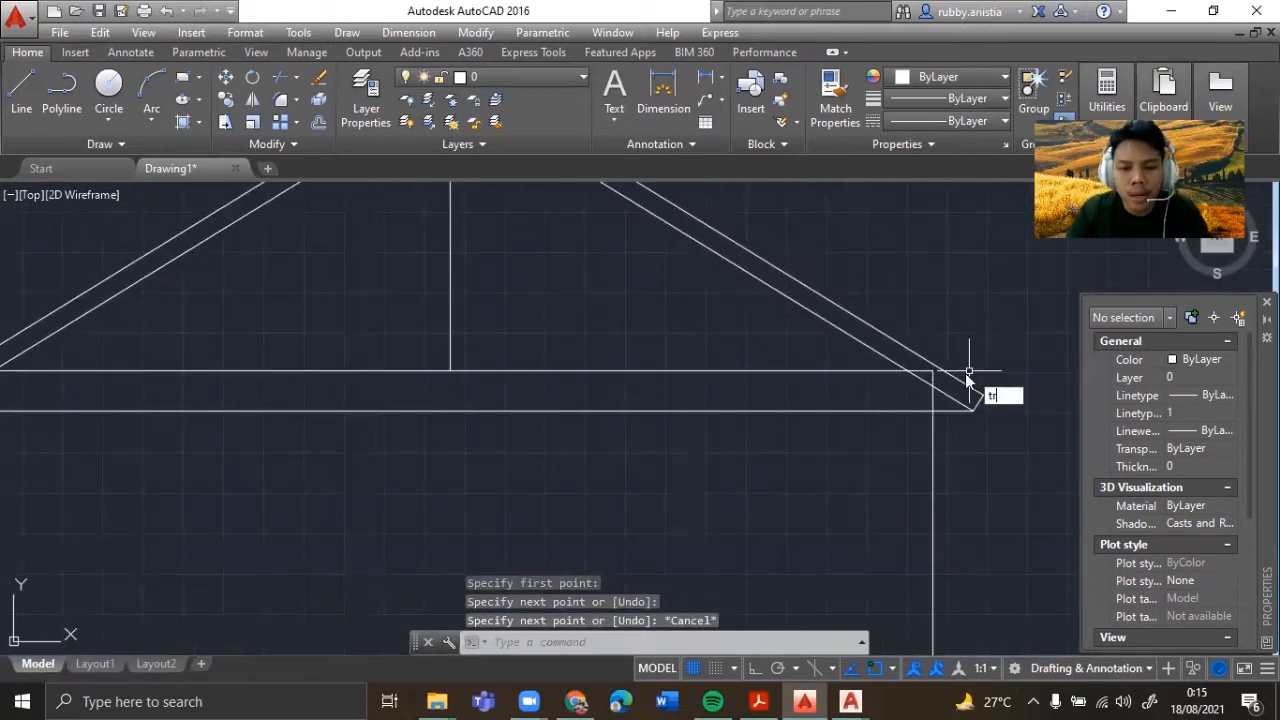
key("Return")
scroll(980, 403, "up", 4)
left_click(928, 377)
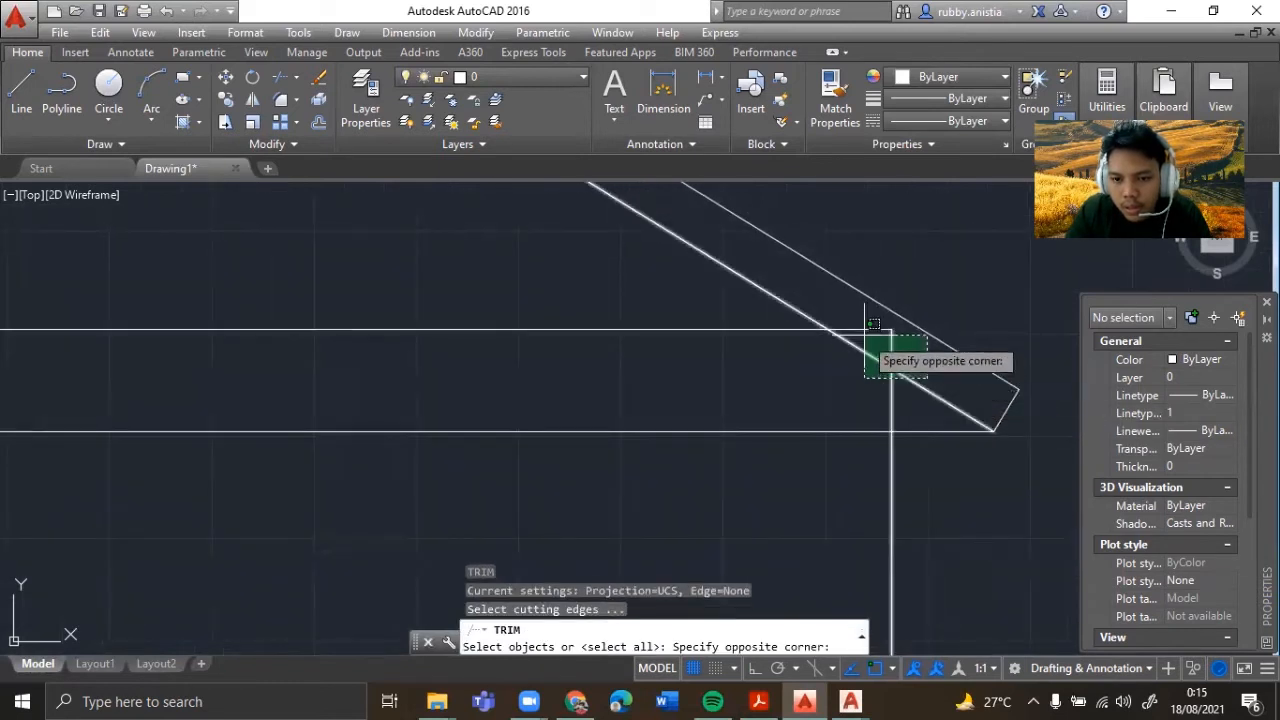
left_click(917, 376)
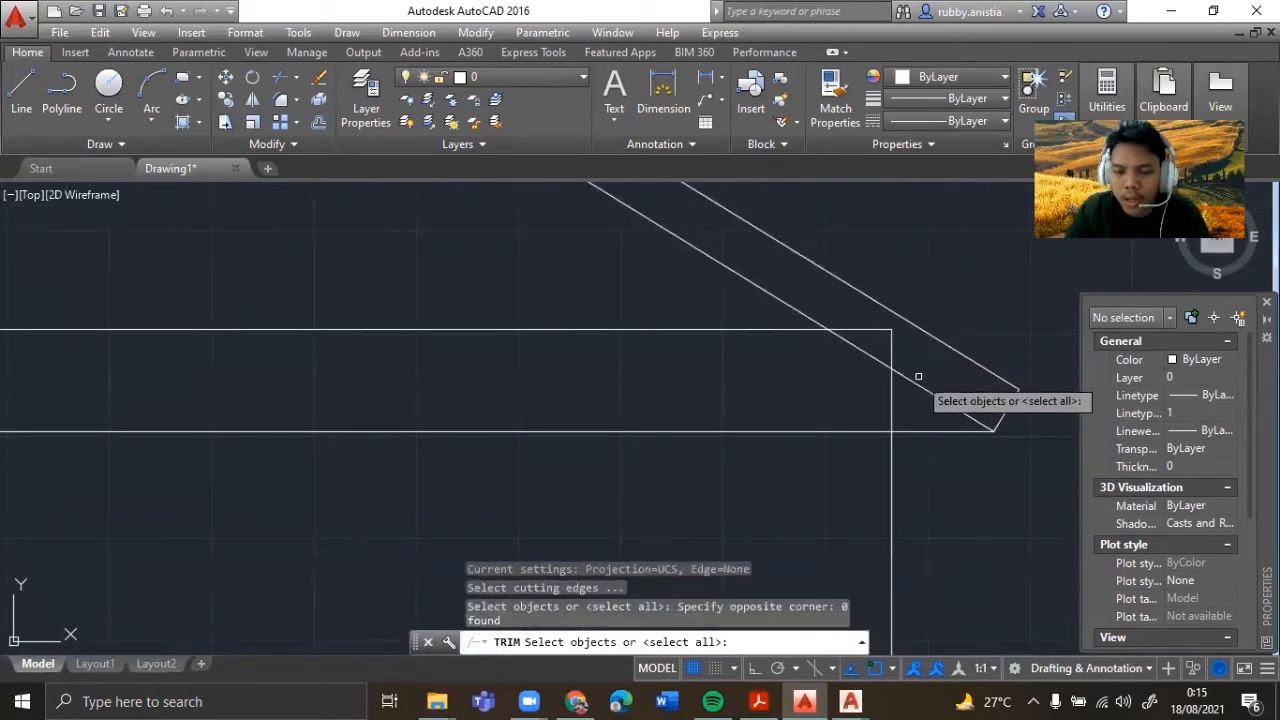
key("Return")
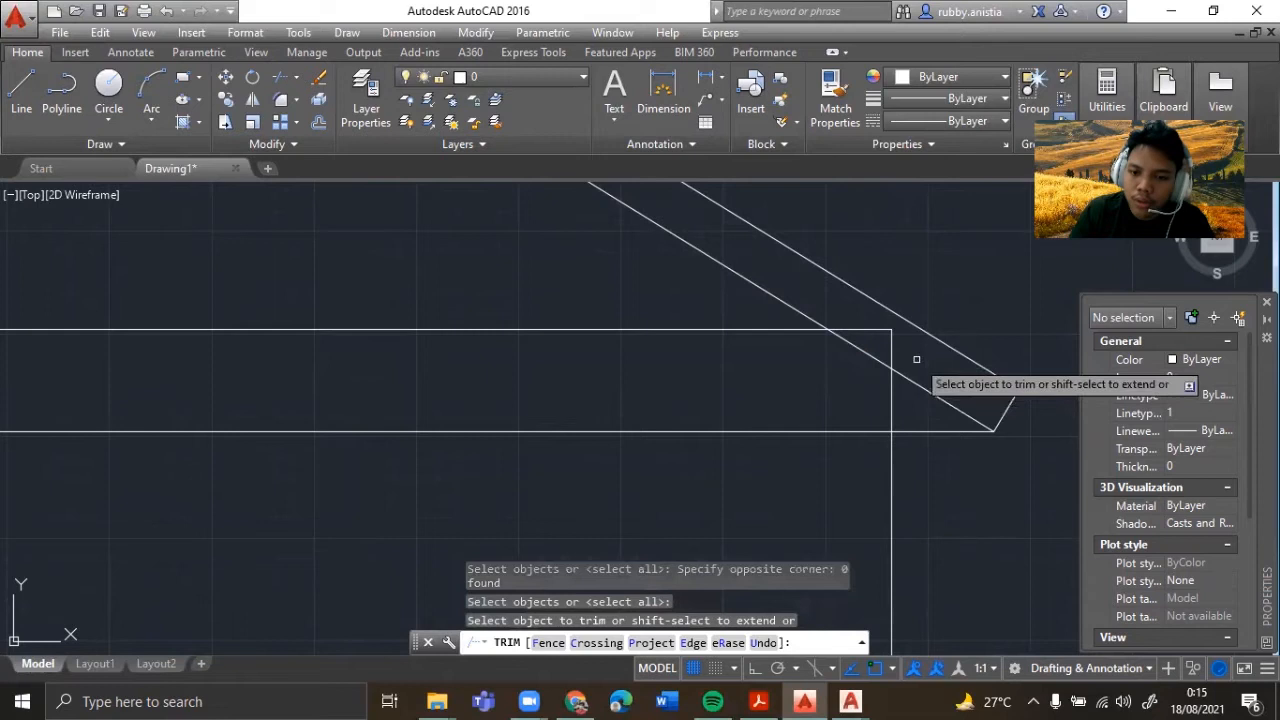
left_click(916, 359)
left_click(886, 335)
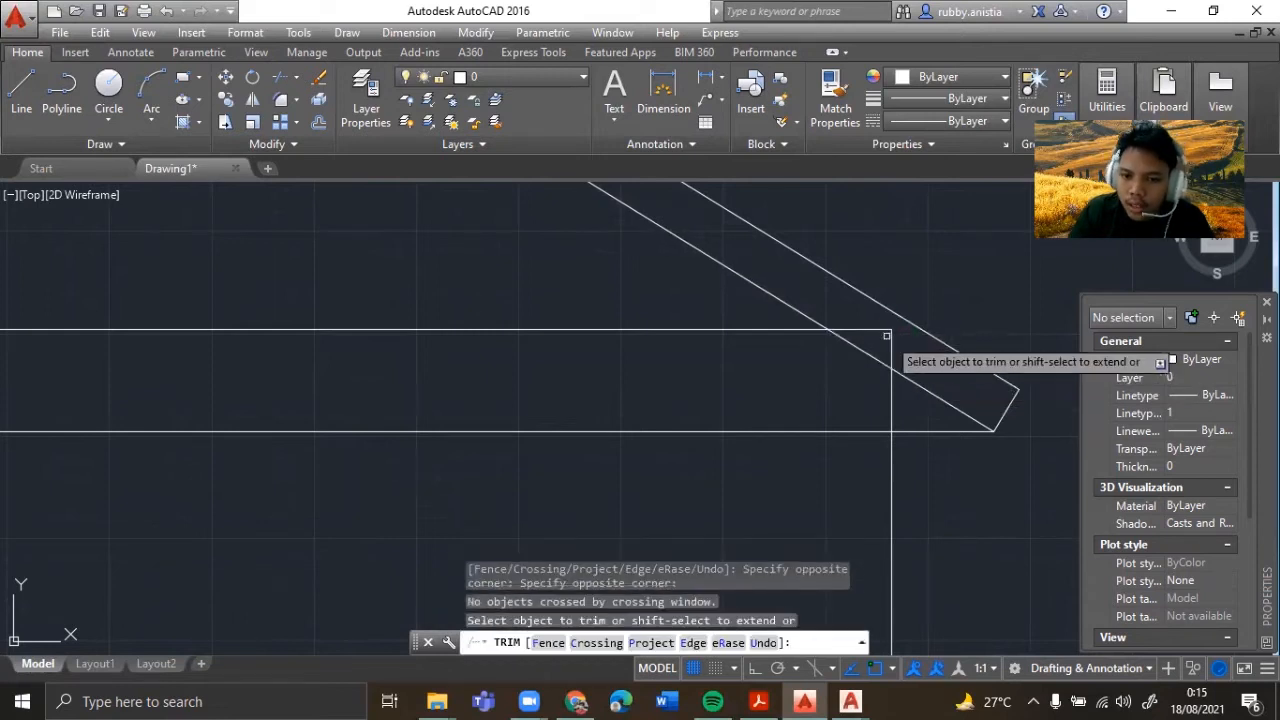
left_click(891, 337)
left_click(776, 348)
- Trim off the corner of the wall and ceiling lines that projects past the inner roof line at the left eave
middle_click_drag(658, 361, 980, 337)
middle_click_drag(486, 354, 723, 371)
middle_click_drag(495, 322, 659, 283)
middle_click_drag(194, 263, 811, 374)
middle_click_drag(193, 309, 752, 296)
scroll(760, 297, "up", 2)
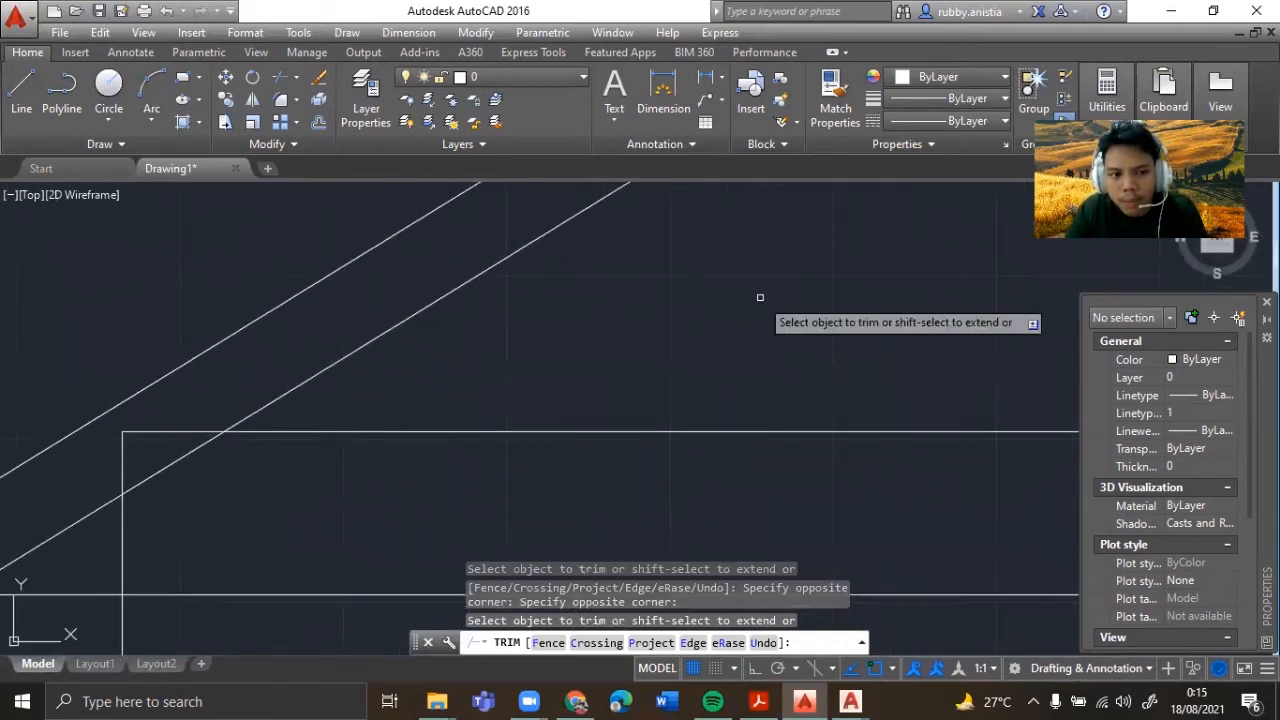
middle_click_drag(191, 446, 363, 397)
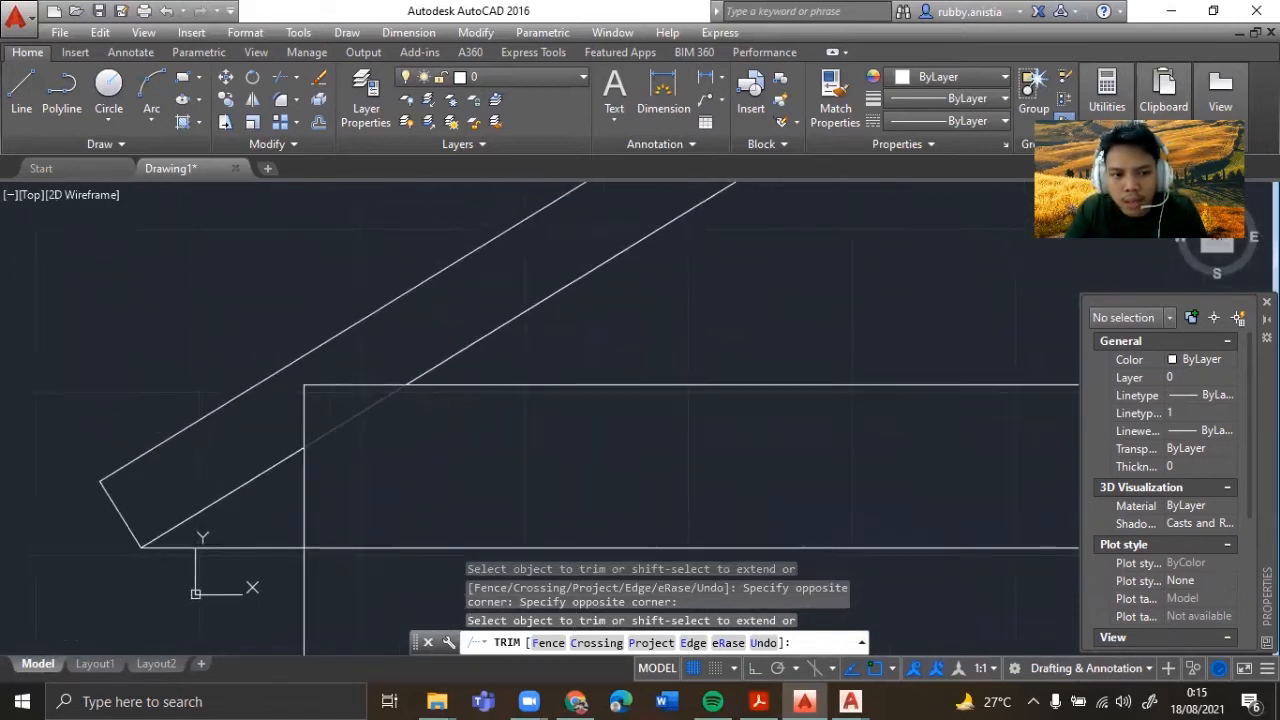
left_click(333, 358)
left_click(288, 402)
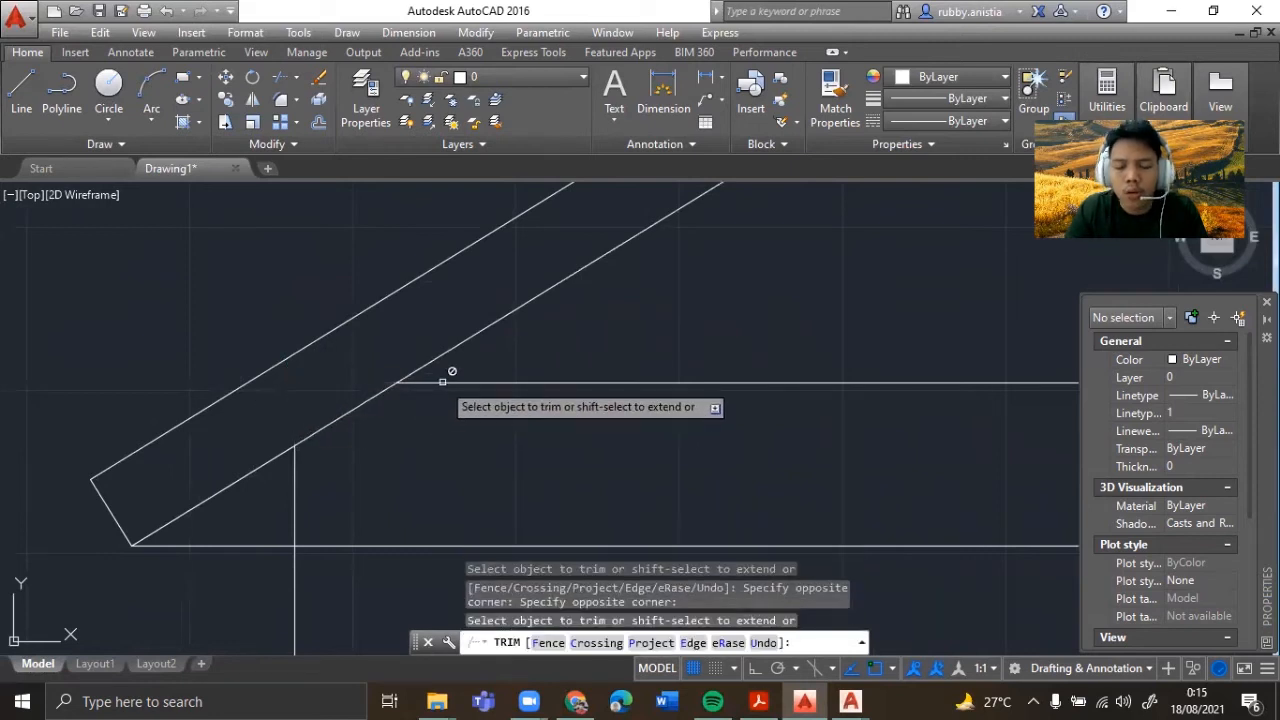
middle_click_drag(688, 299, 556, 491)
scroll(568, 480, "down", 4)
middle_click_drag(613, 408, 277, 481)
mouse_move(621, 371)
middle_mouse_down()
mouse_move(523, 430)
mouse_move(519, 447)
middle_mouse_up()
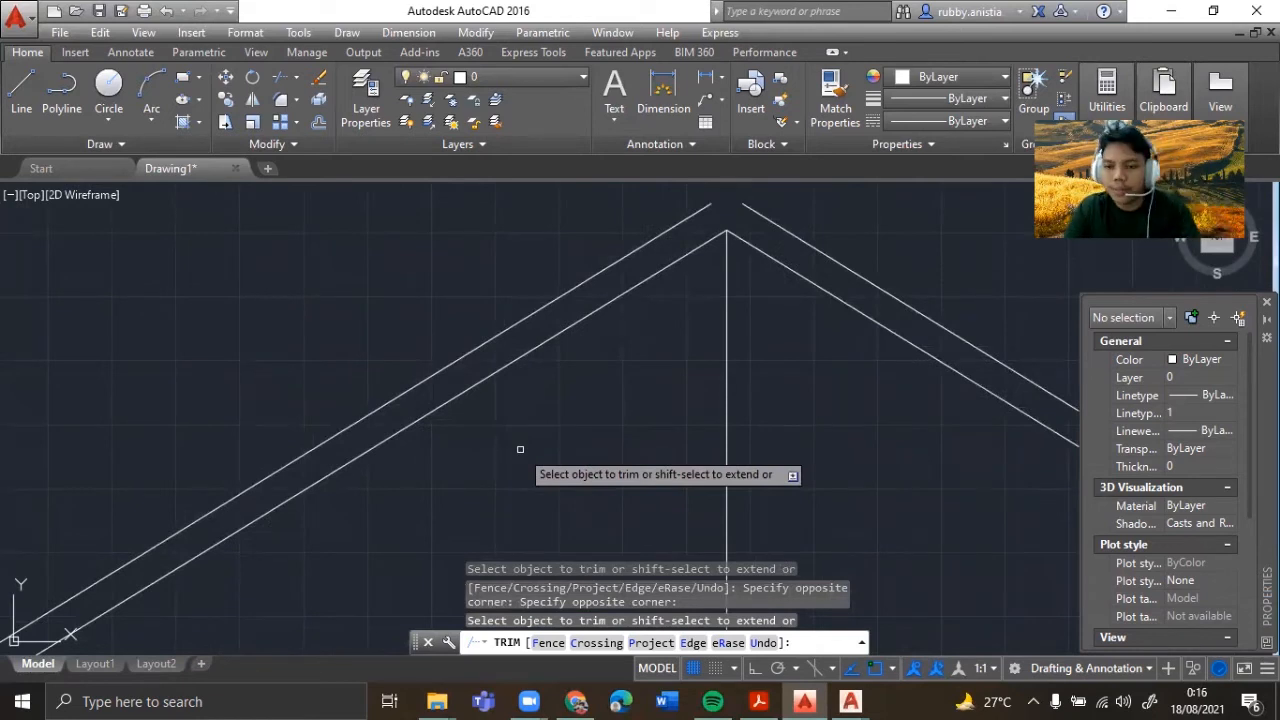
middle_click_drag(558, 430, 520, 446)
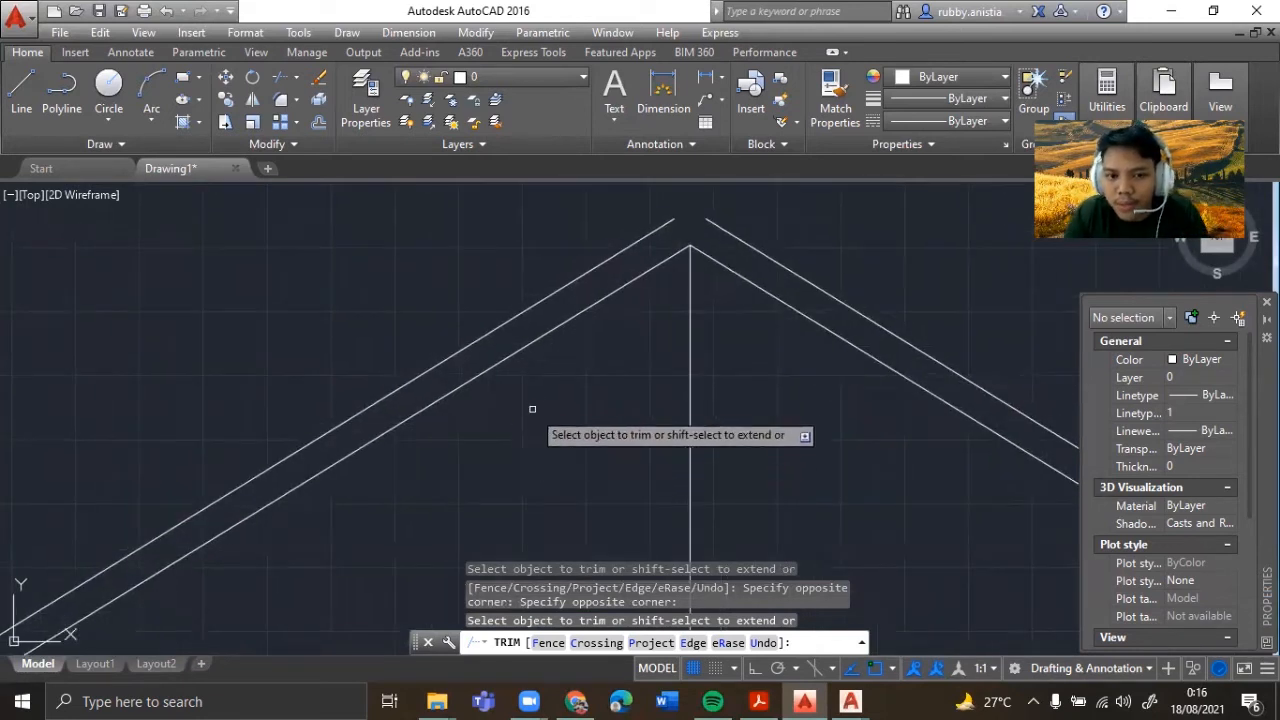
middle_click_drag(520, 332, 523, 297)
scroll(540, 295, "up", 3)
scroll(529, 323, "down", 4)
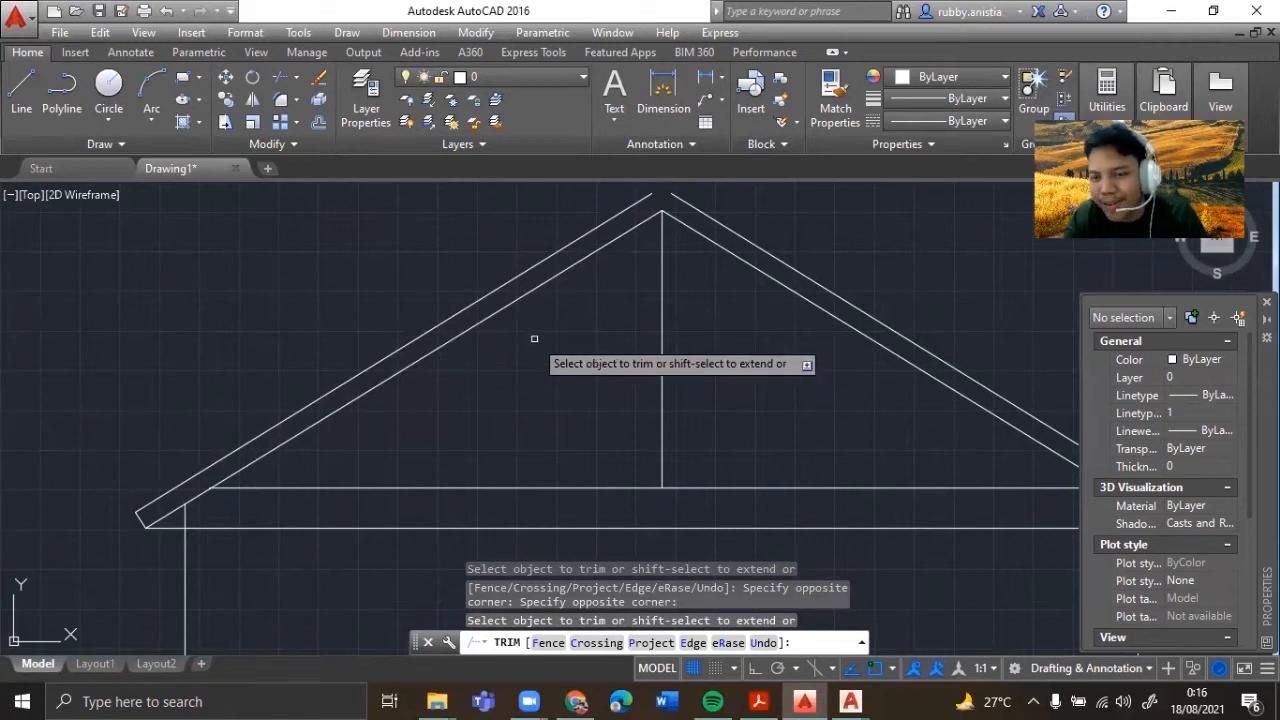
key("Escape")
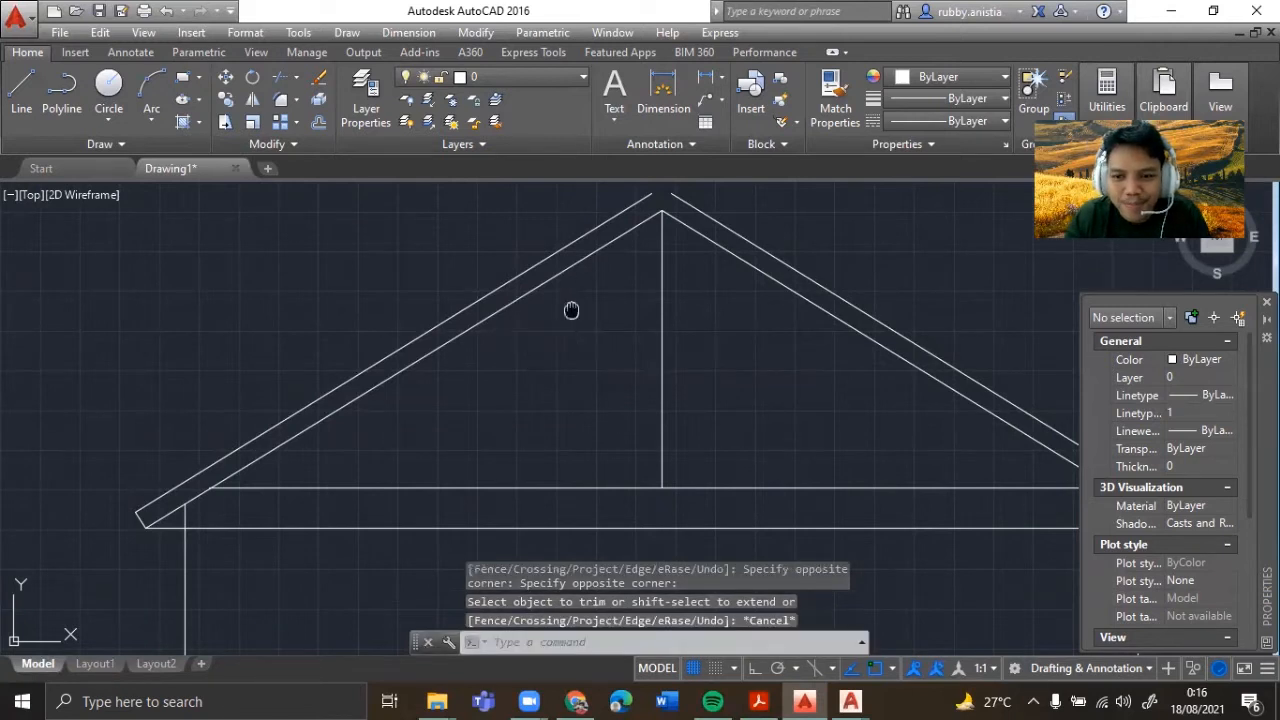
- Draw a three-point arc over the ridge, joining the upper ends of the two outer roof lines
middle_click_drag(571, 309, 540, 395)
type("arc")
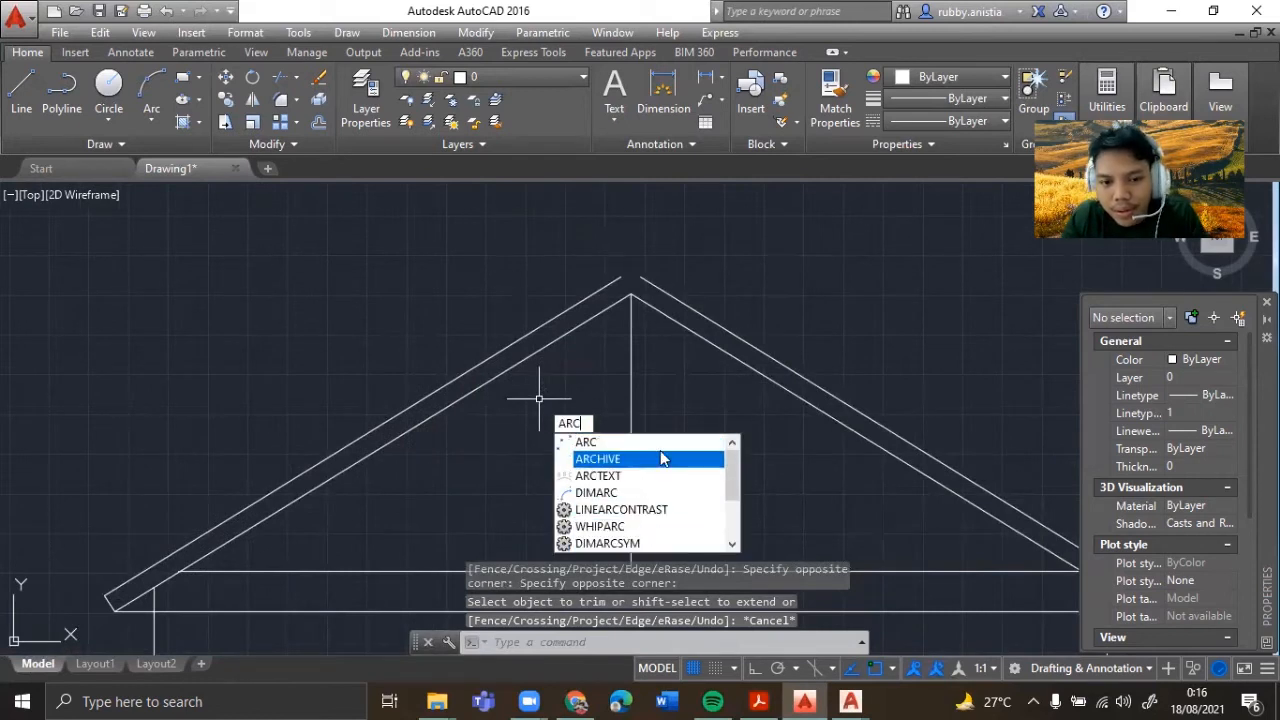
key("Return")
scroll(621, 280, "up", 2)
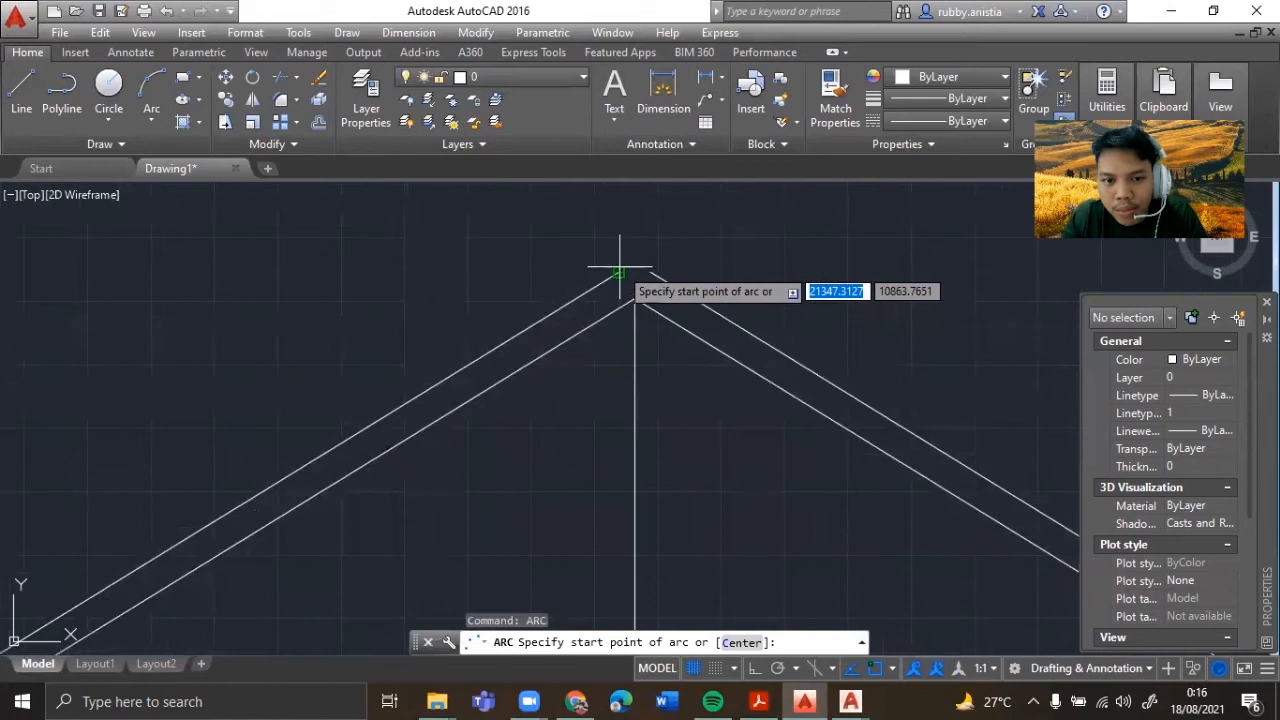
left_click(619, 271)
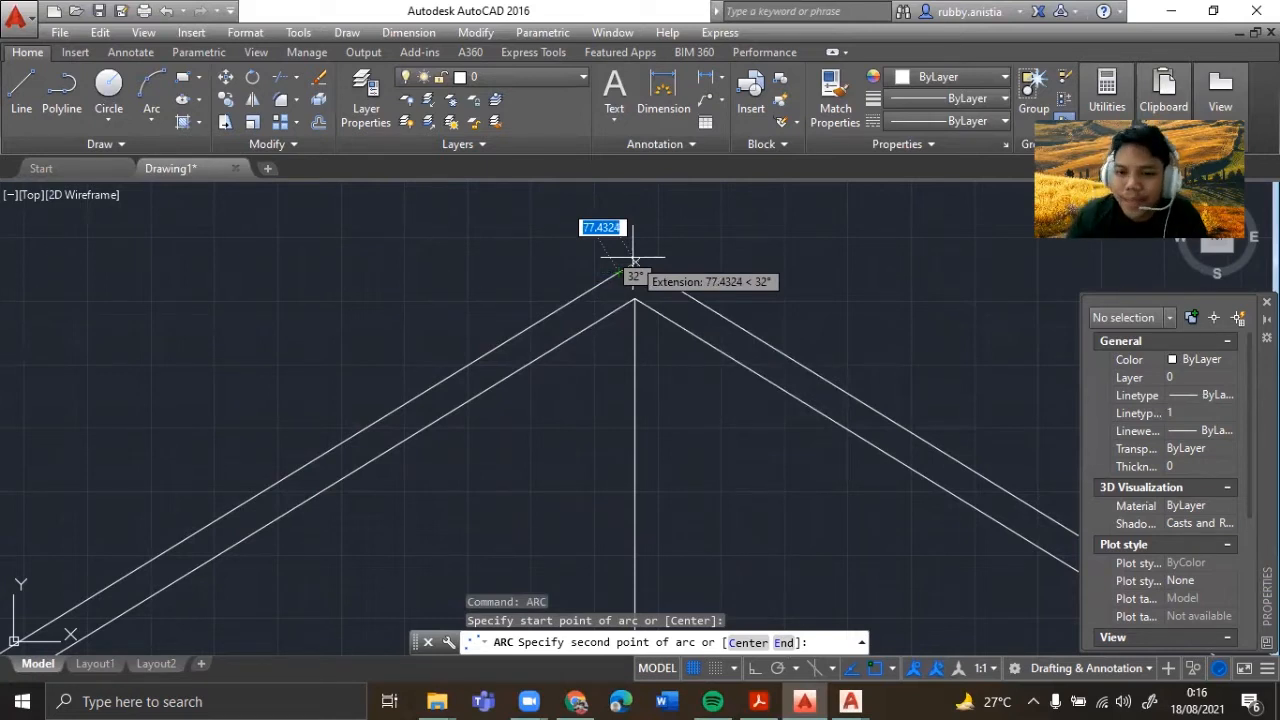
scroll(632, 268, "up", 4)
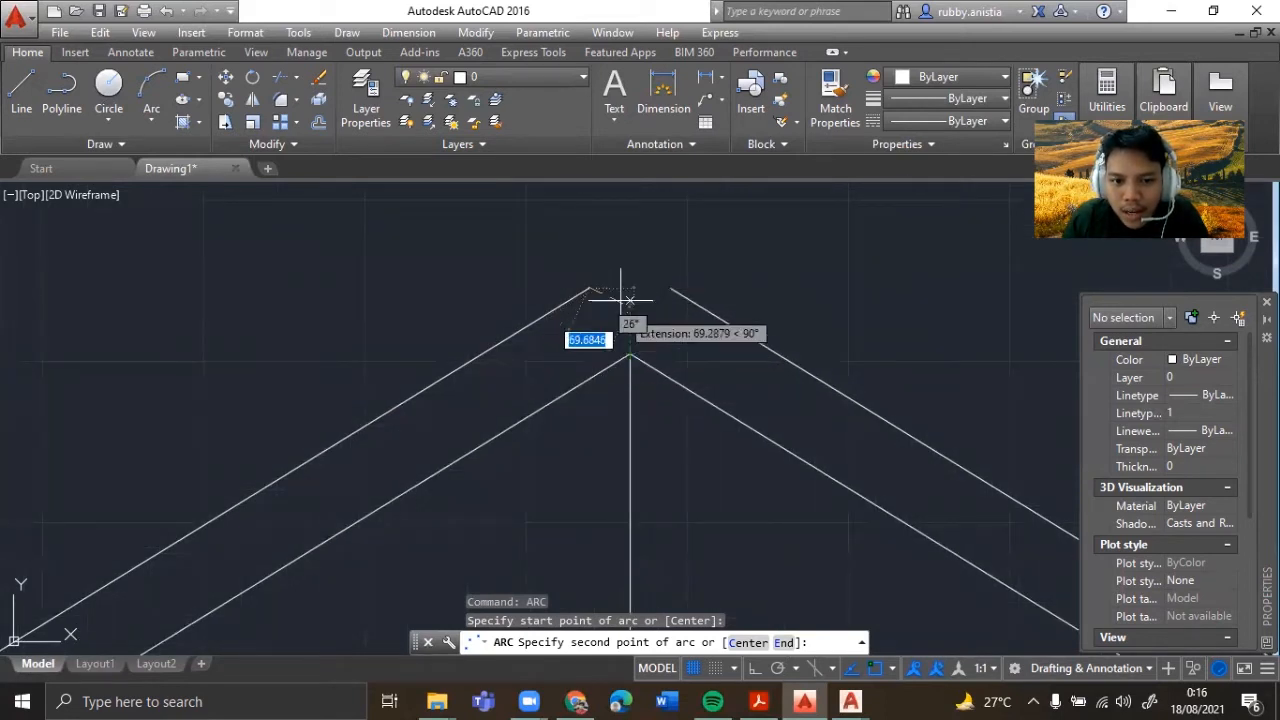
left_click(631, 252)
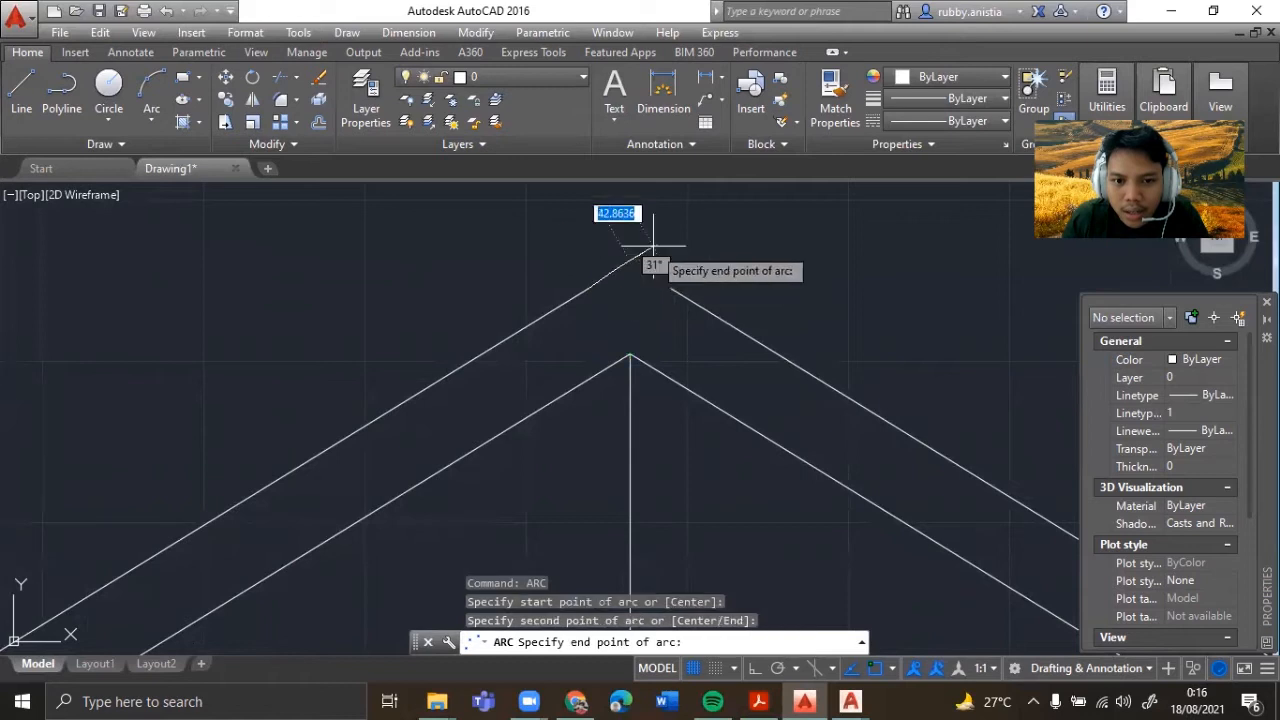
left_click(671, 289)
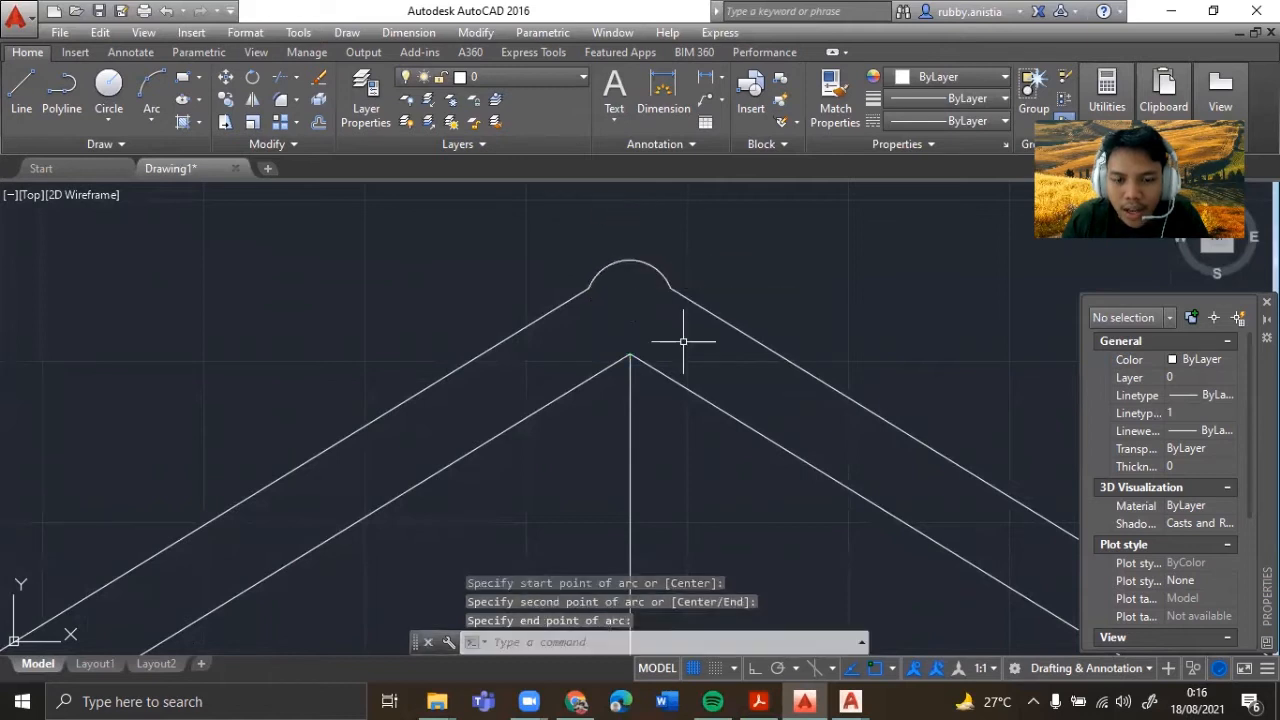
- Stretch the ridge arc's midpoint upward to make a fuller, semicircle-like cap
left_click(659, 260)
left_click(644, 270)
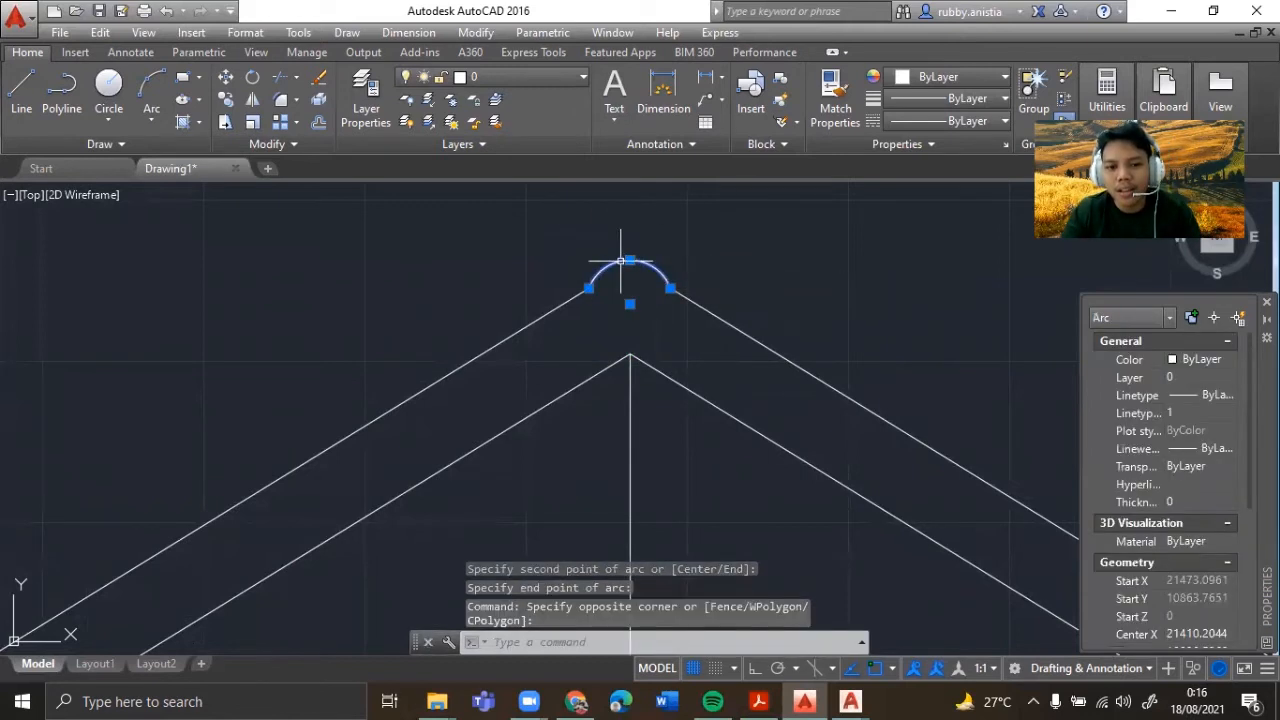
left_click(629, 260)
left_click(629, 245)
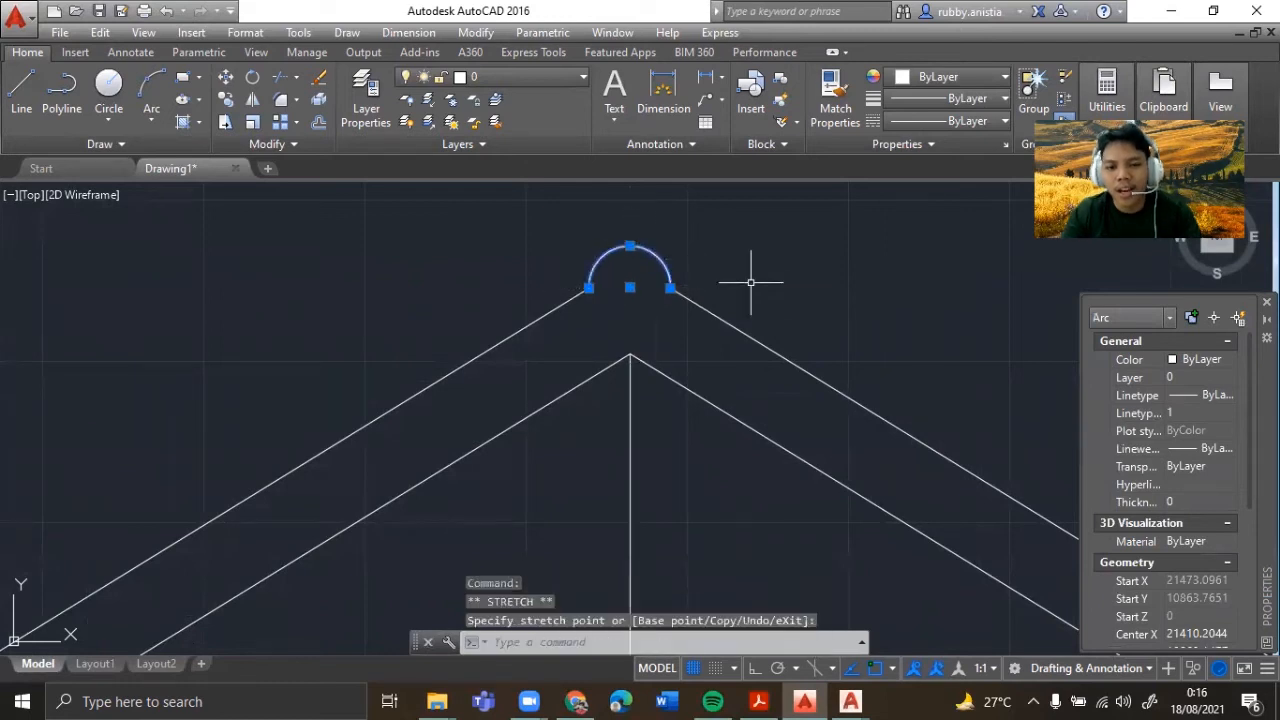
key("Escape")
scroll(748, 300, "down", 5)
scroll(700, 400, "up", 4)
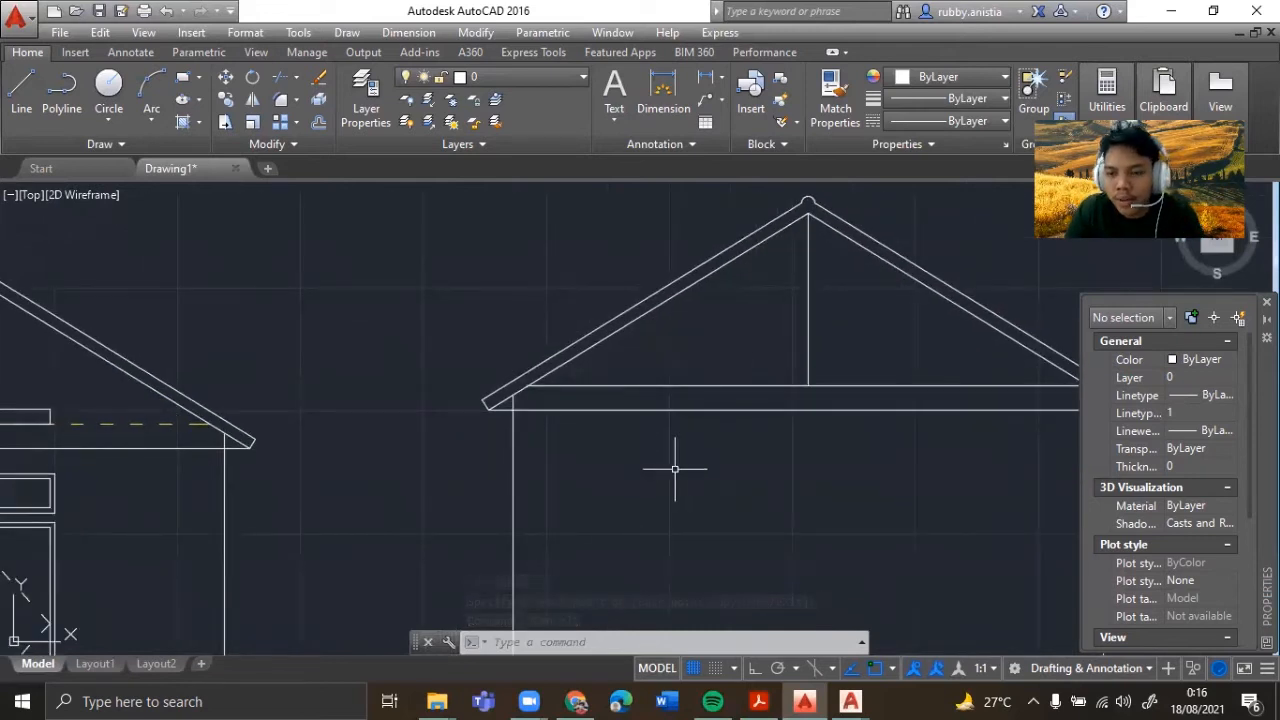
- Switch to the reference PDF in Acrobat Reader, examine the two L-shaped members inside the gable, and return to AutoCAD
left_click(758, 701)
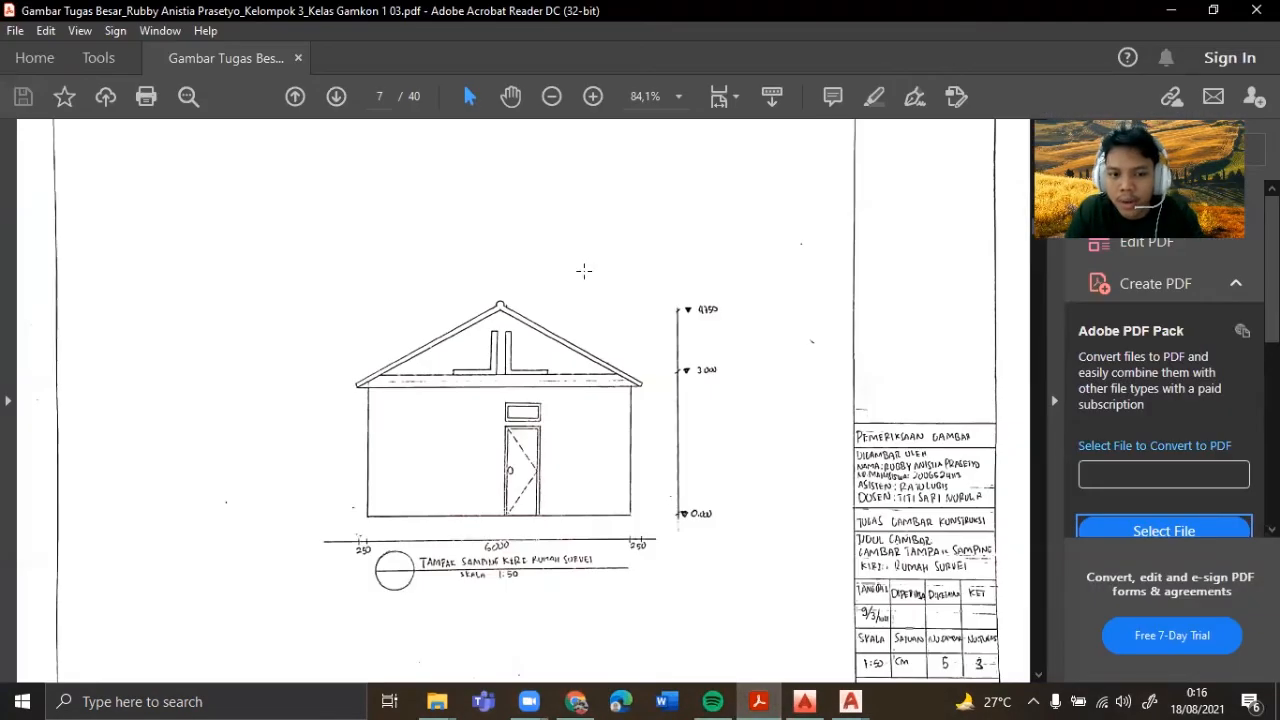
scroll(584, 270, "up", 2)
scroll(570, 340, "up", 3, "ctrl")
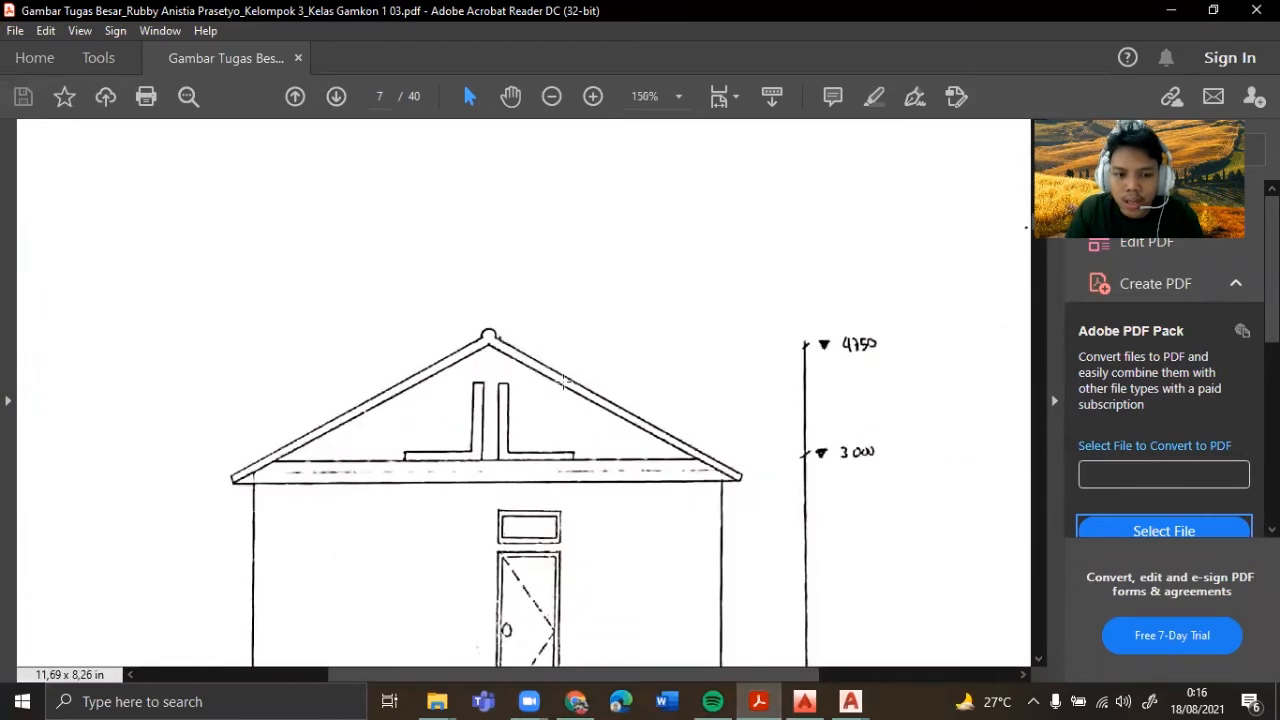
left_click(565, 381)
left_click(520, 415)
left_click(522, 416)
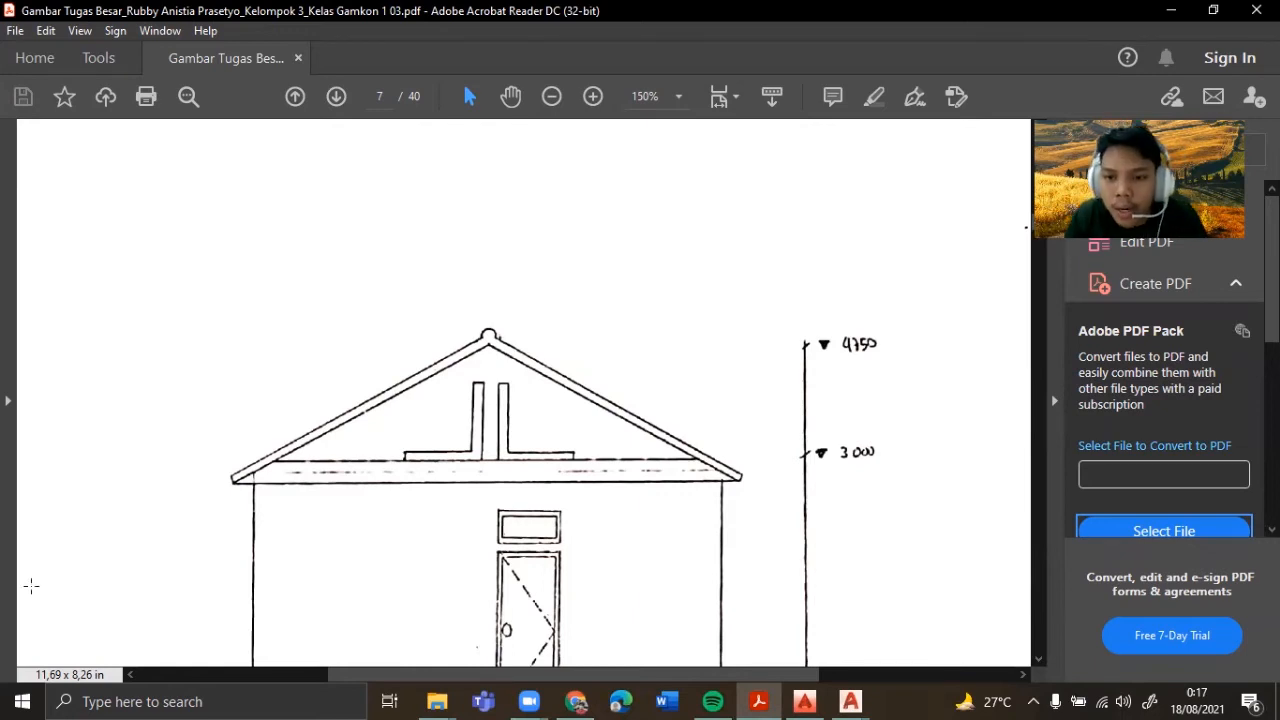
left_click_drag(510, 423, 432, 478)
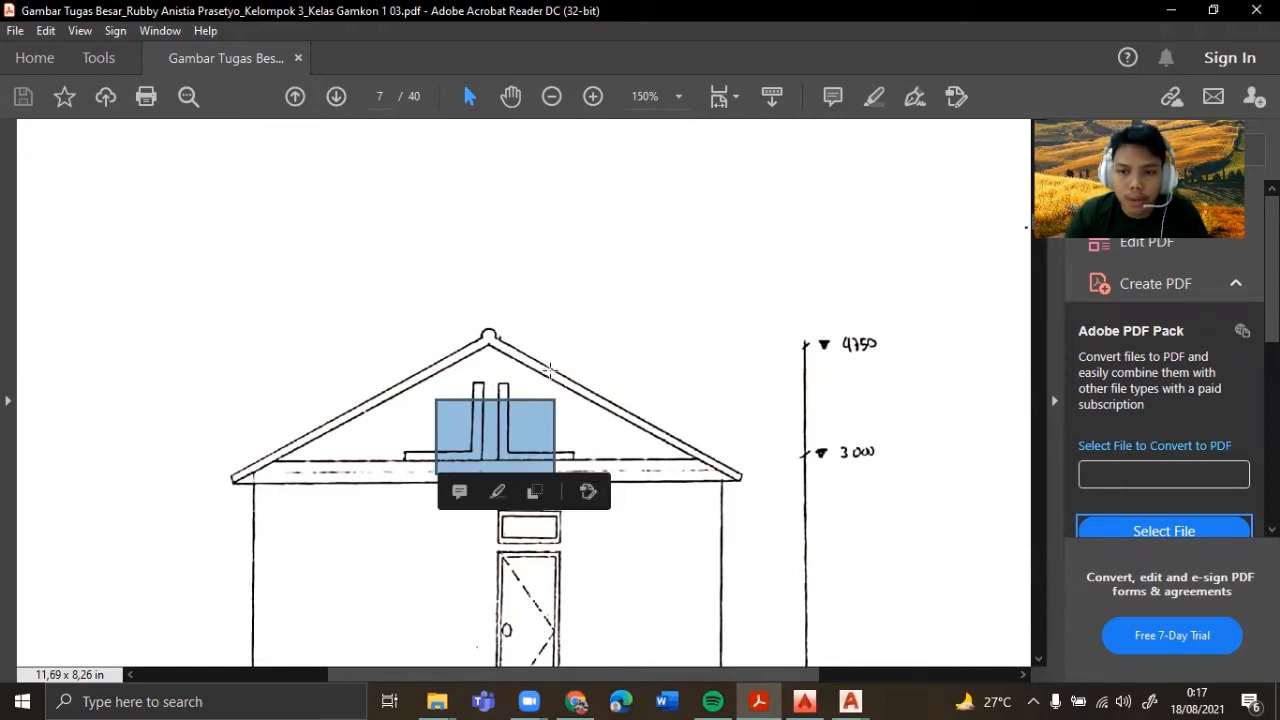
left_click(606, 376)
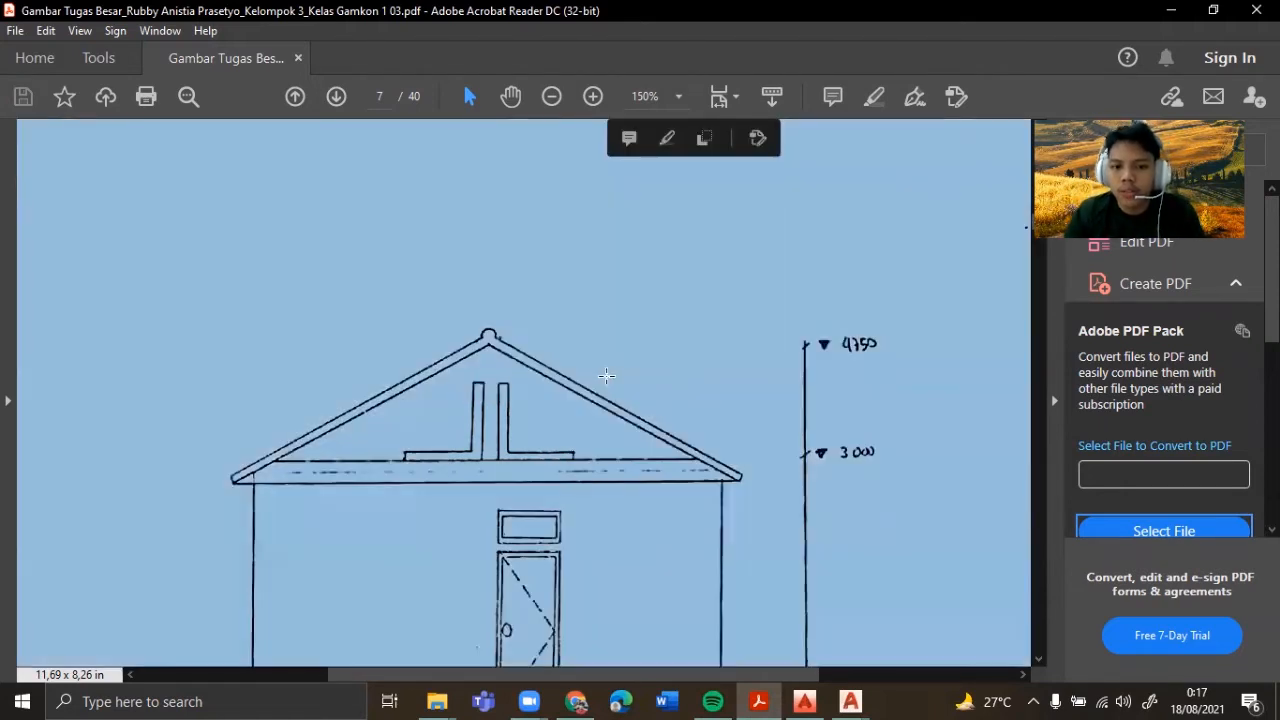
left_click(618, 378)
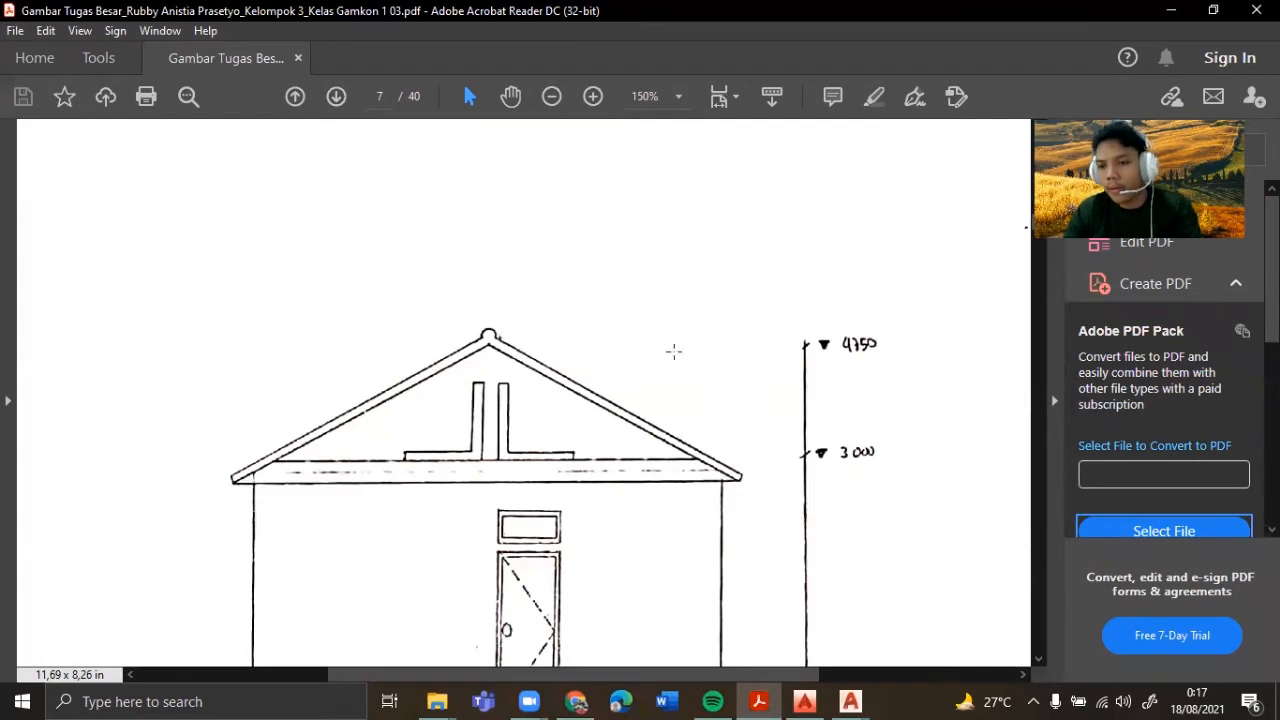
left_click(850, 701)
- Try a 150-long line running right from the foot of the gable's vertical centre line, and undo it
middle_click_drag(774, 475, 680, 449)
scroll(715, 390, "up", 2)
mouse_move(664, 409)
middle_mouse_down()
mouse_move(660, 377)
mouse_move(606, 471)
middle_mouse_up()
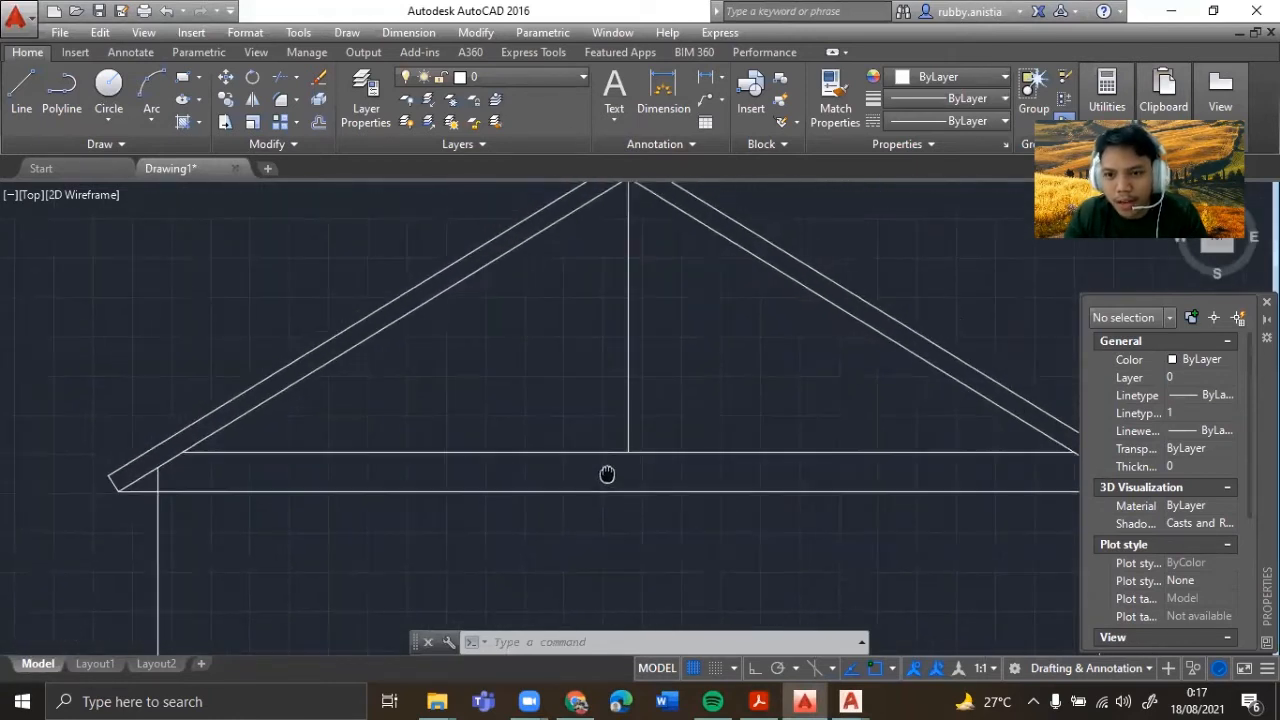
type("L")
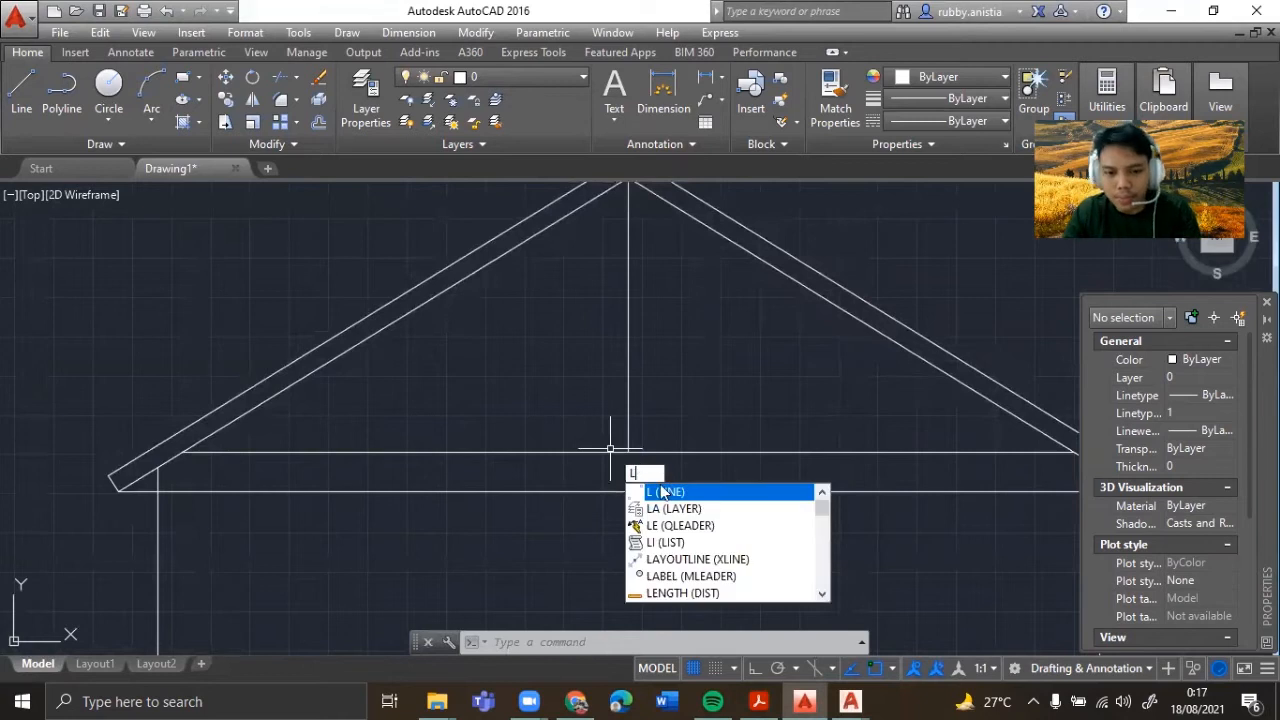
left_click(666, 492)
scroll(624, 465, "up", 4)
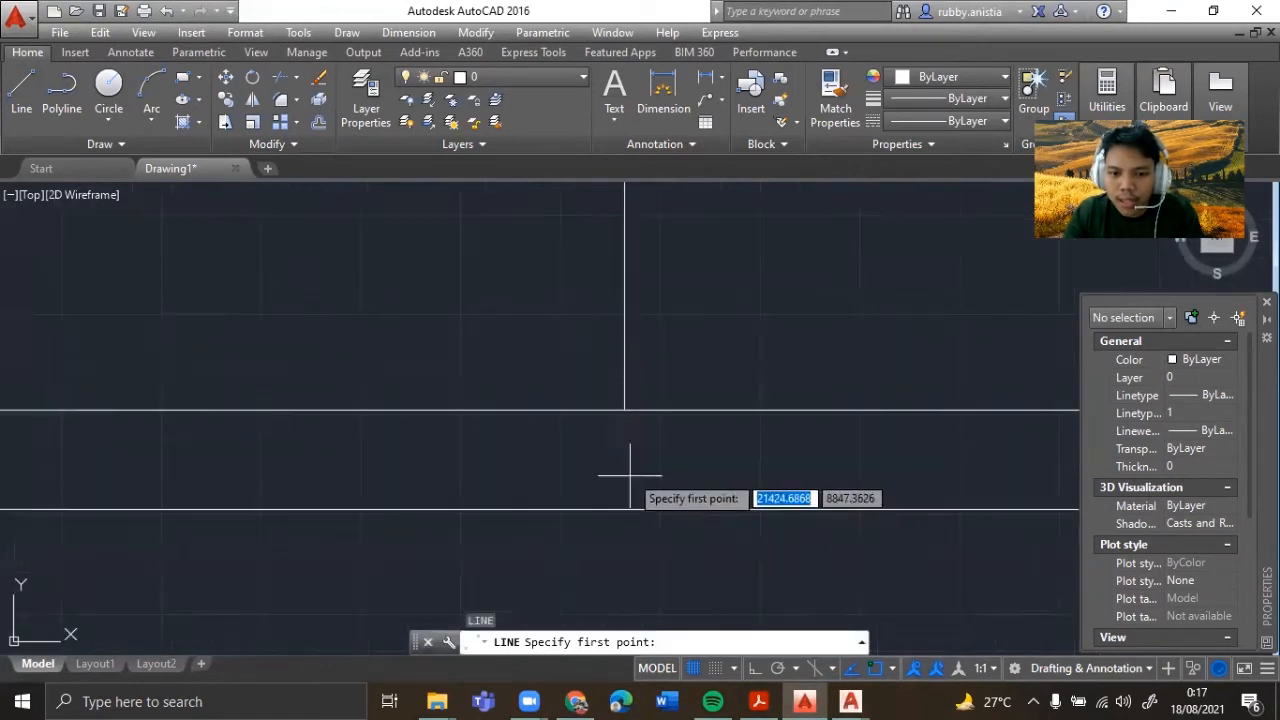
left_click(625, 409)
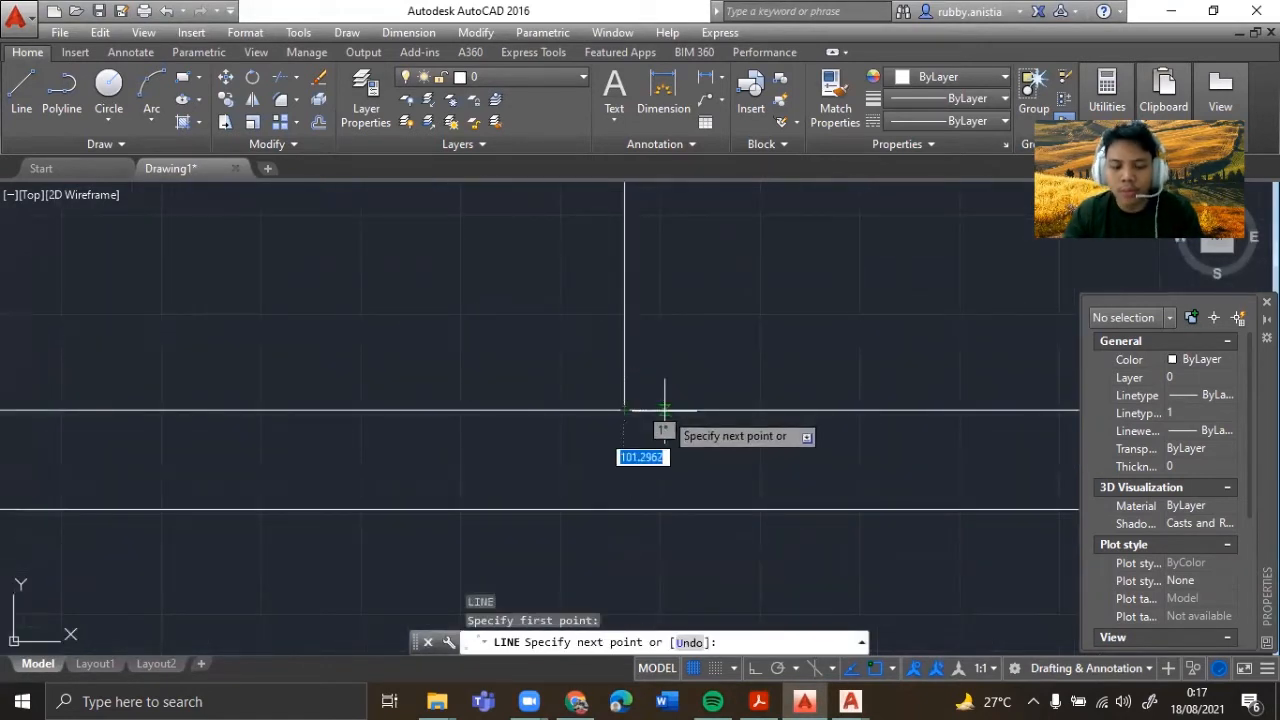
type("150")
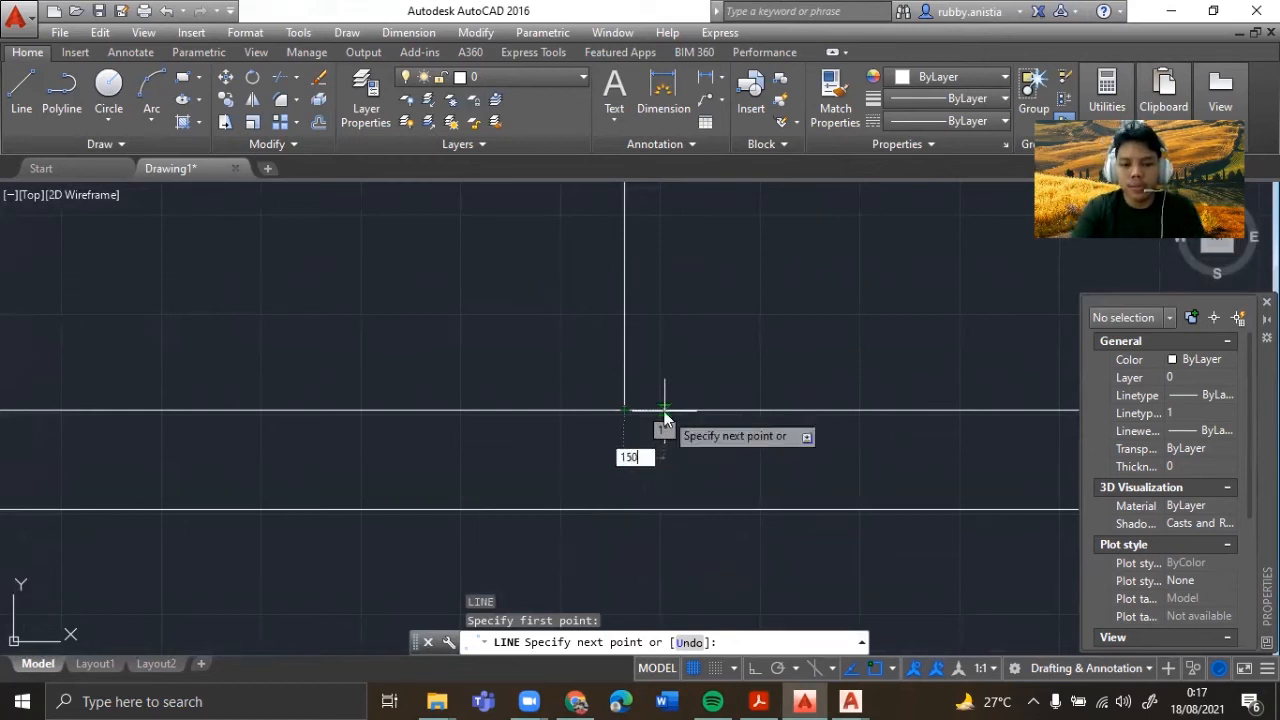
key("Return")
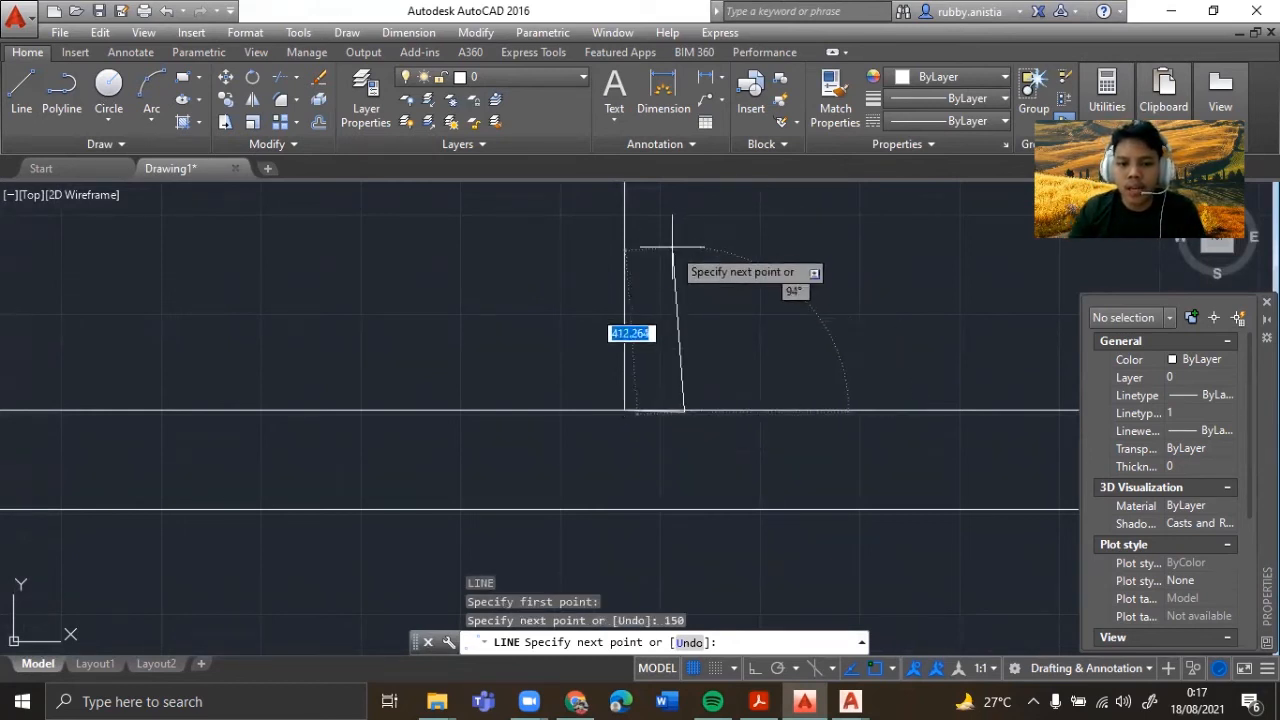
key("Escape")
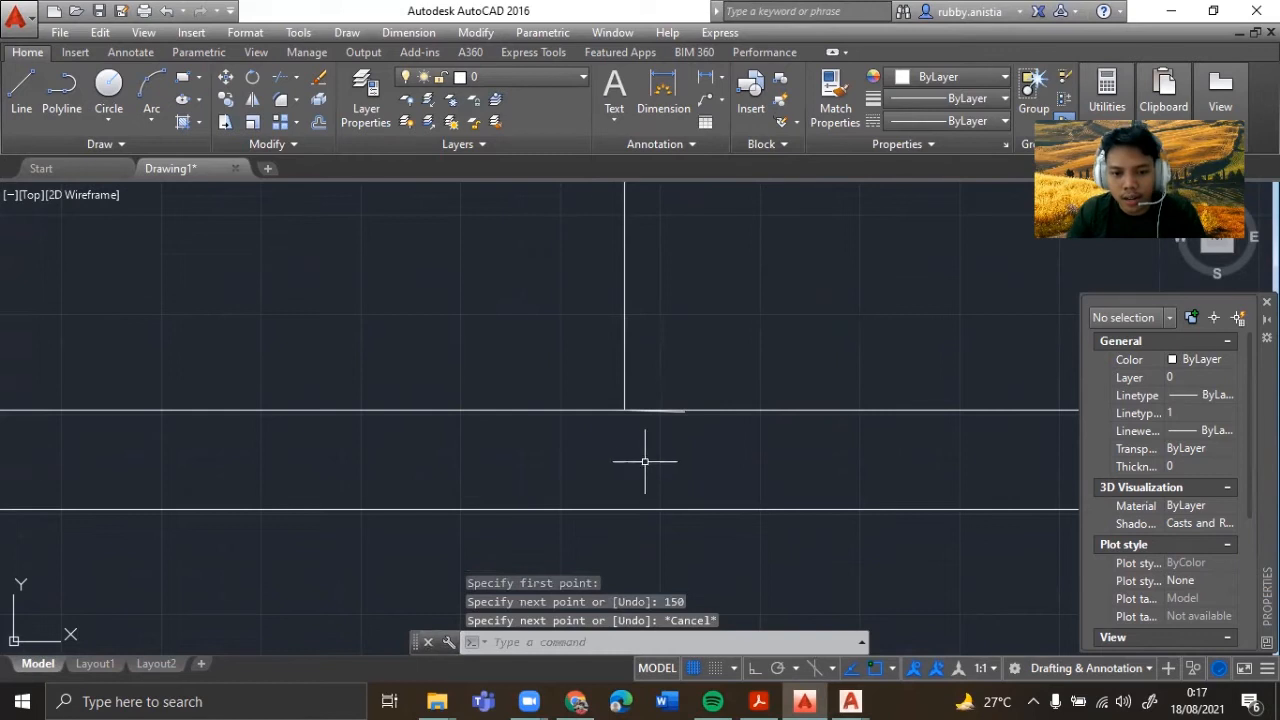
key("ctrl+z")
scroll(699, 390, "up", 2)
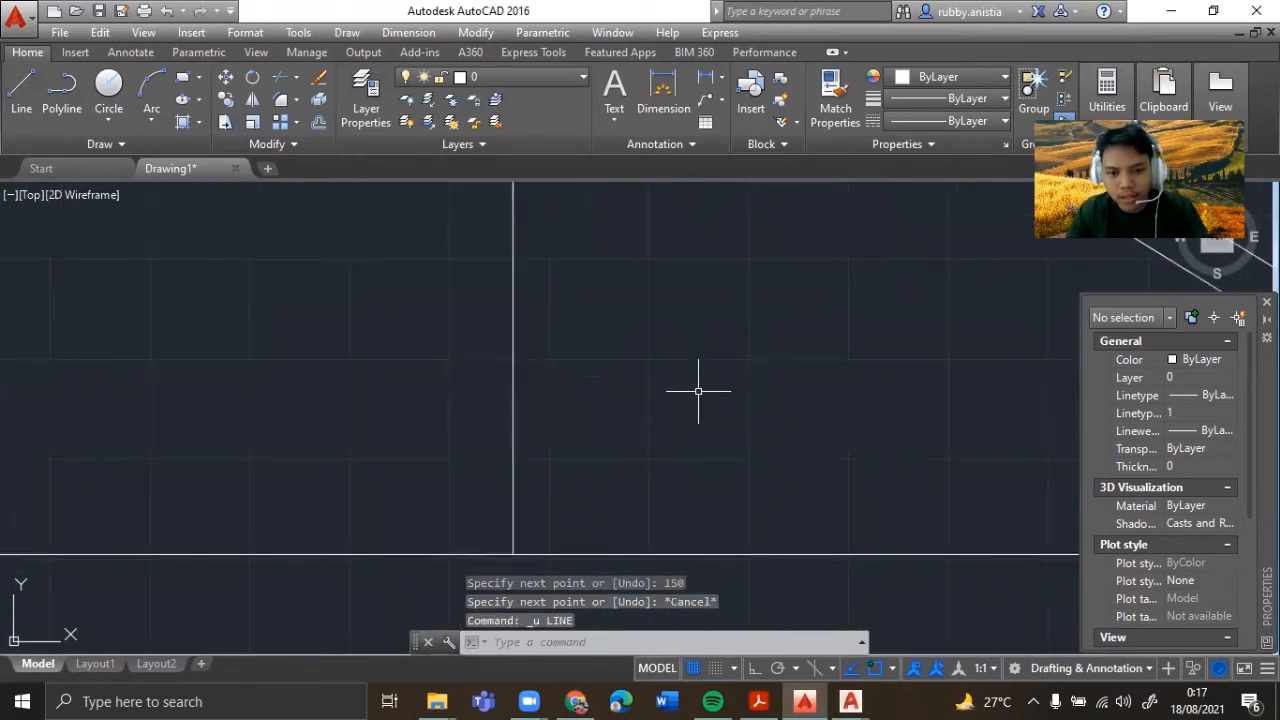
- With Ortho turned on, draw a line 150 long running right from the foot of the gable's vertical centre line
type(";")
key("Escape")
type("l")
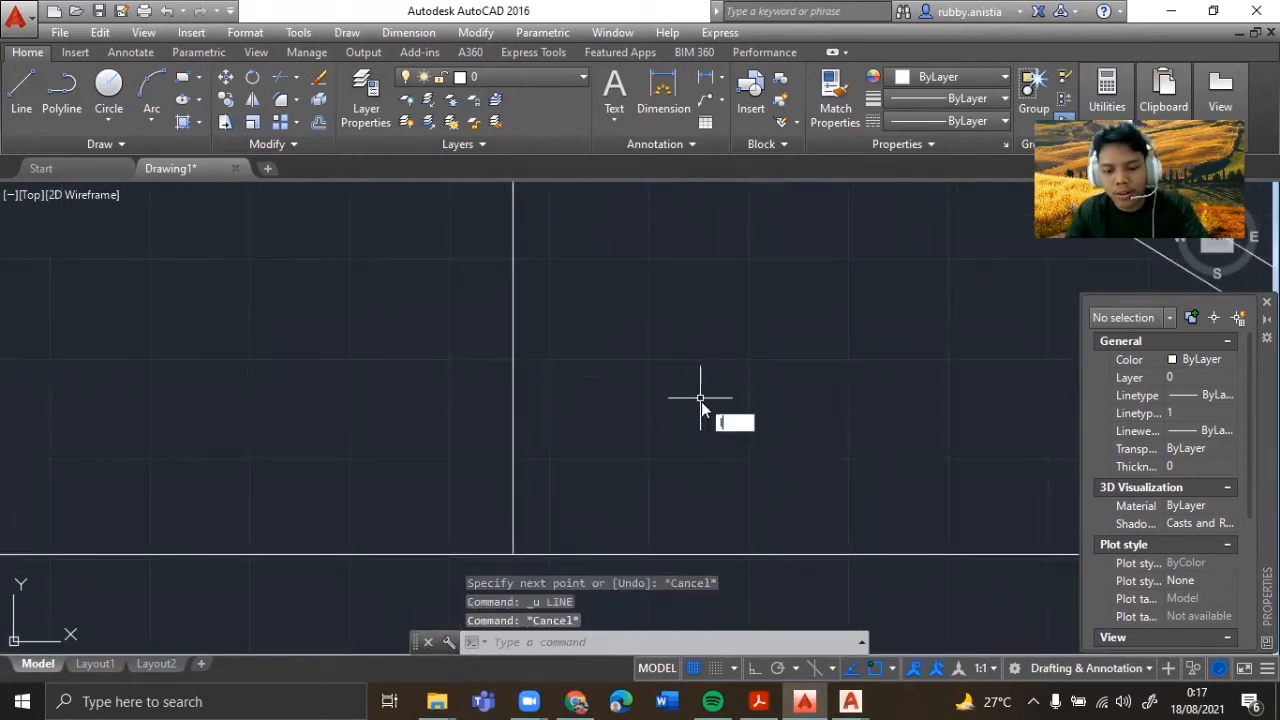
key("Return")
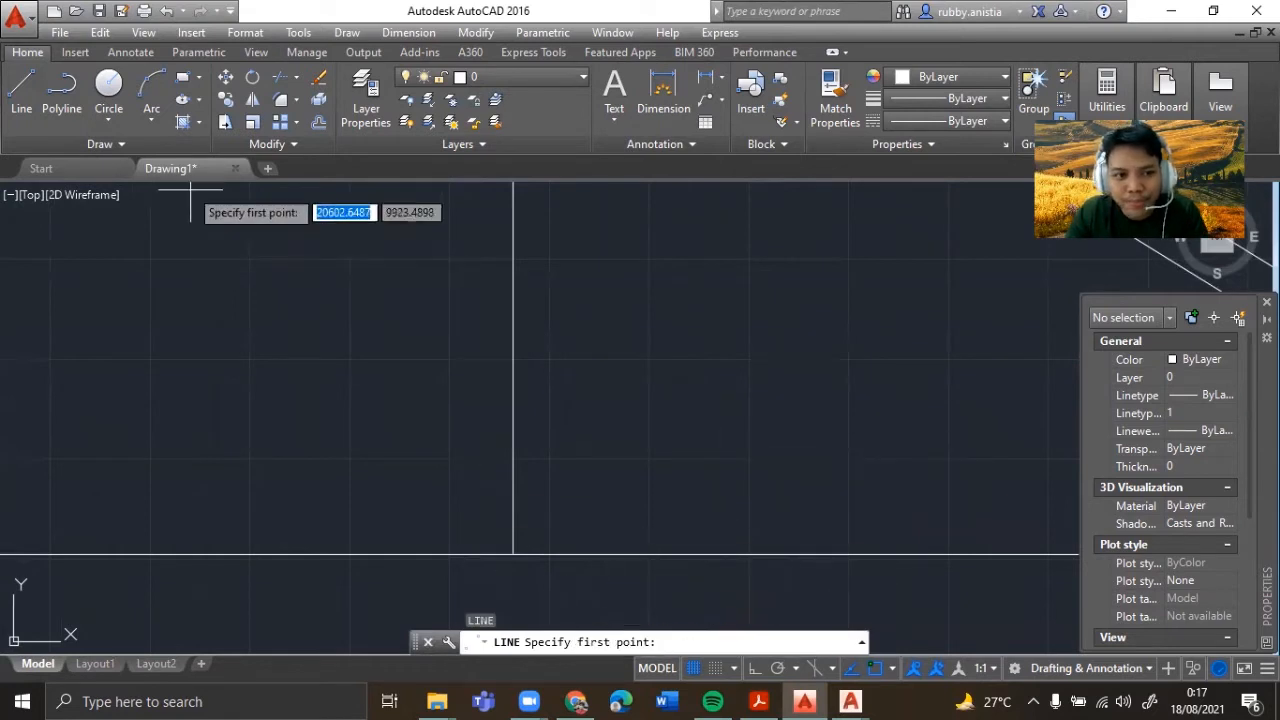
left_click(753, 668)
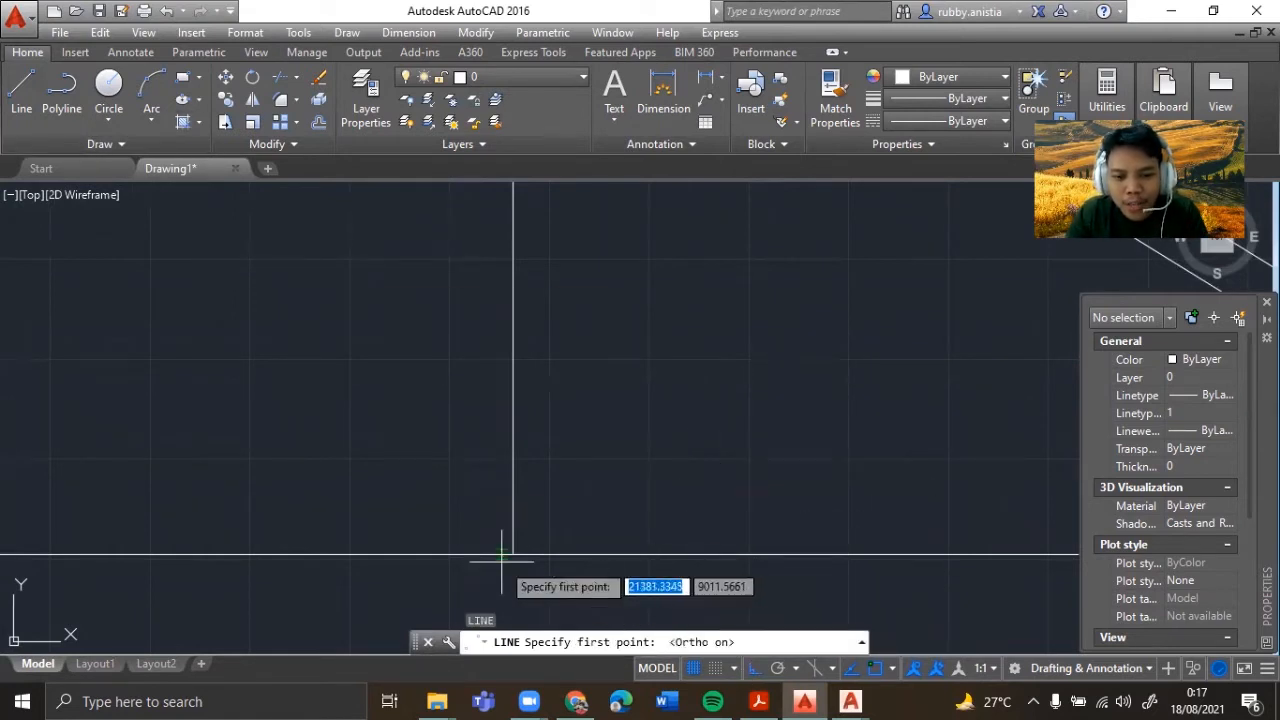
left_click(513, 553)
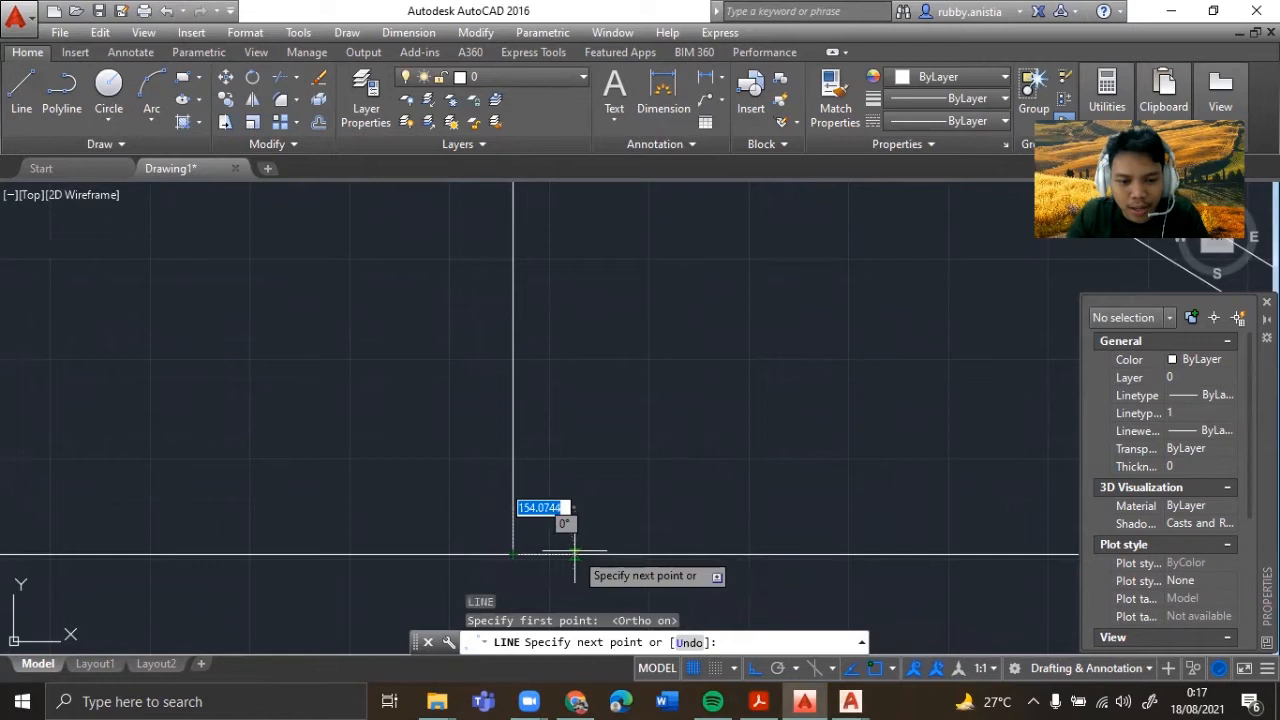
type("15")
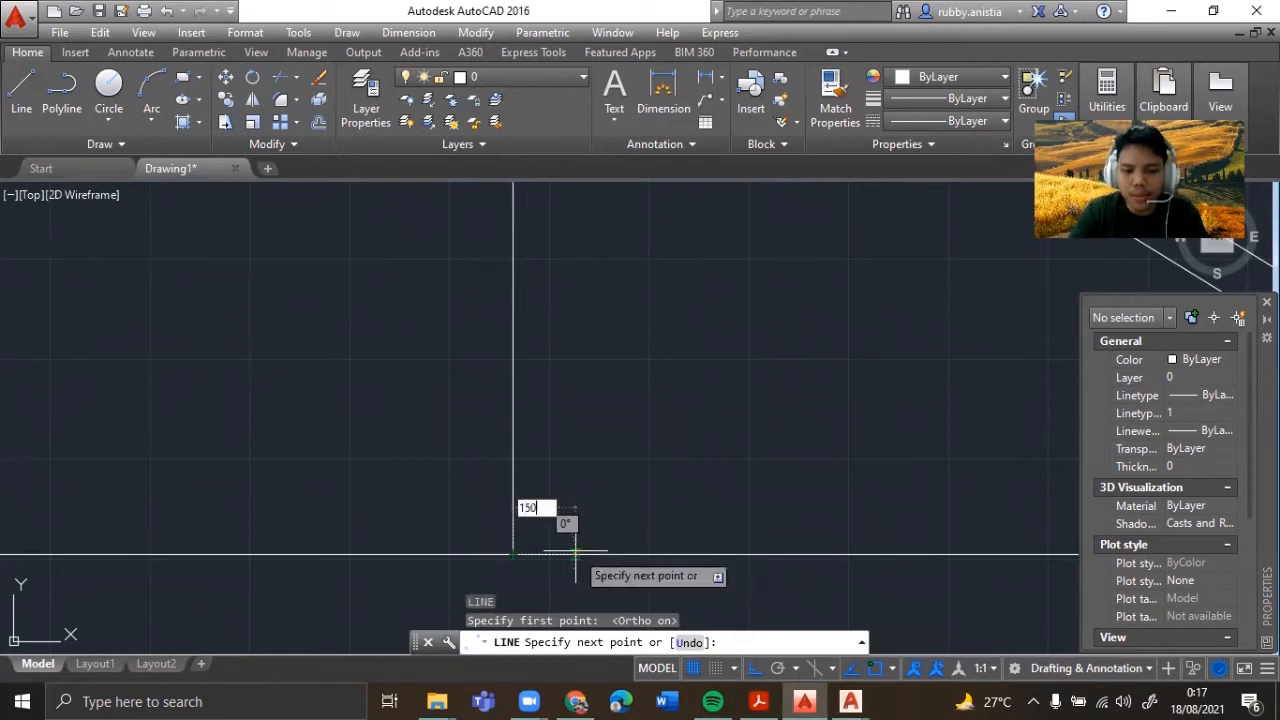
type("0")
key("Return")
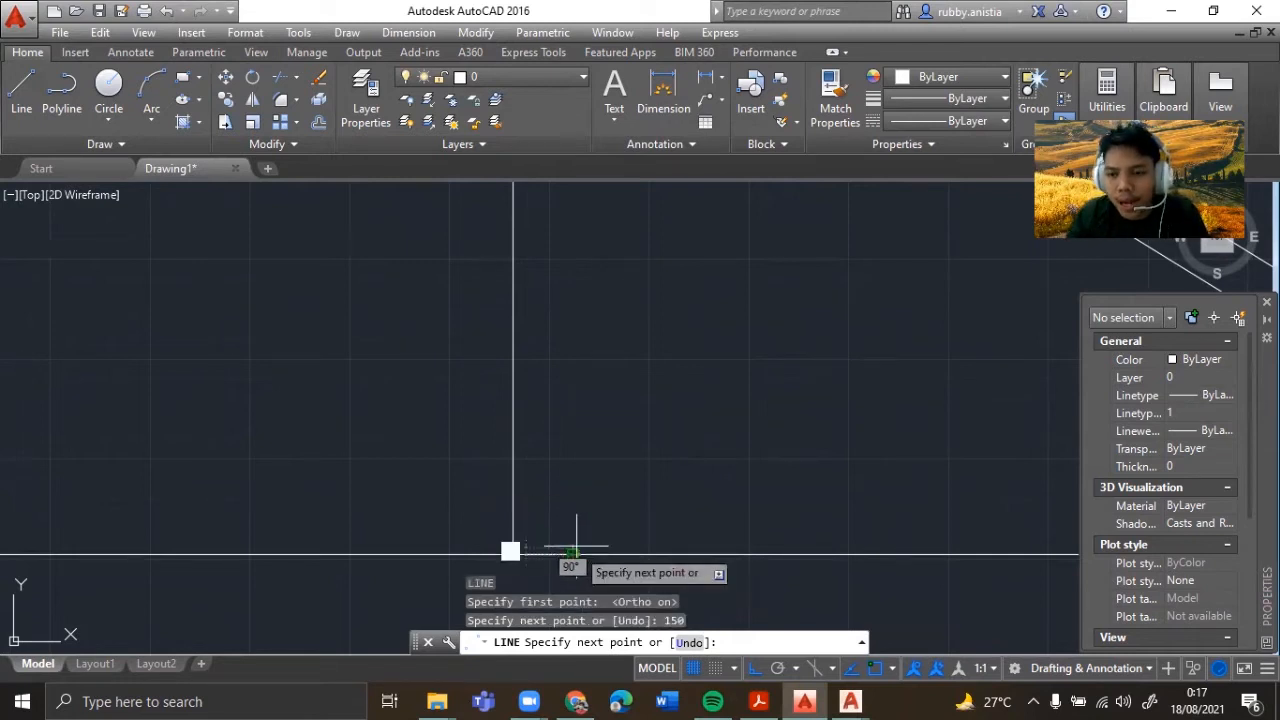
- Continue the line 800 straight up from the end of the 150 segment and finish it
type("8")
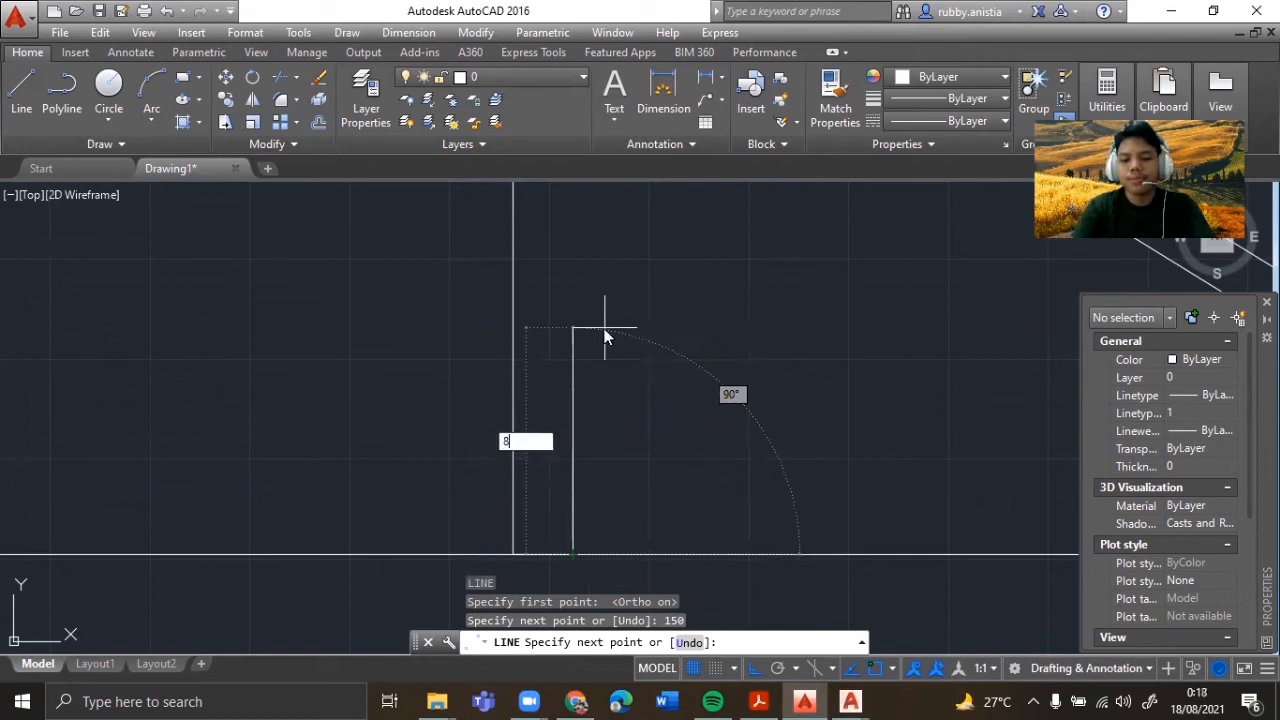
type("00")
key("Return")
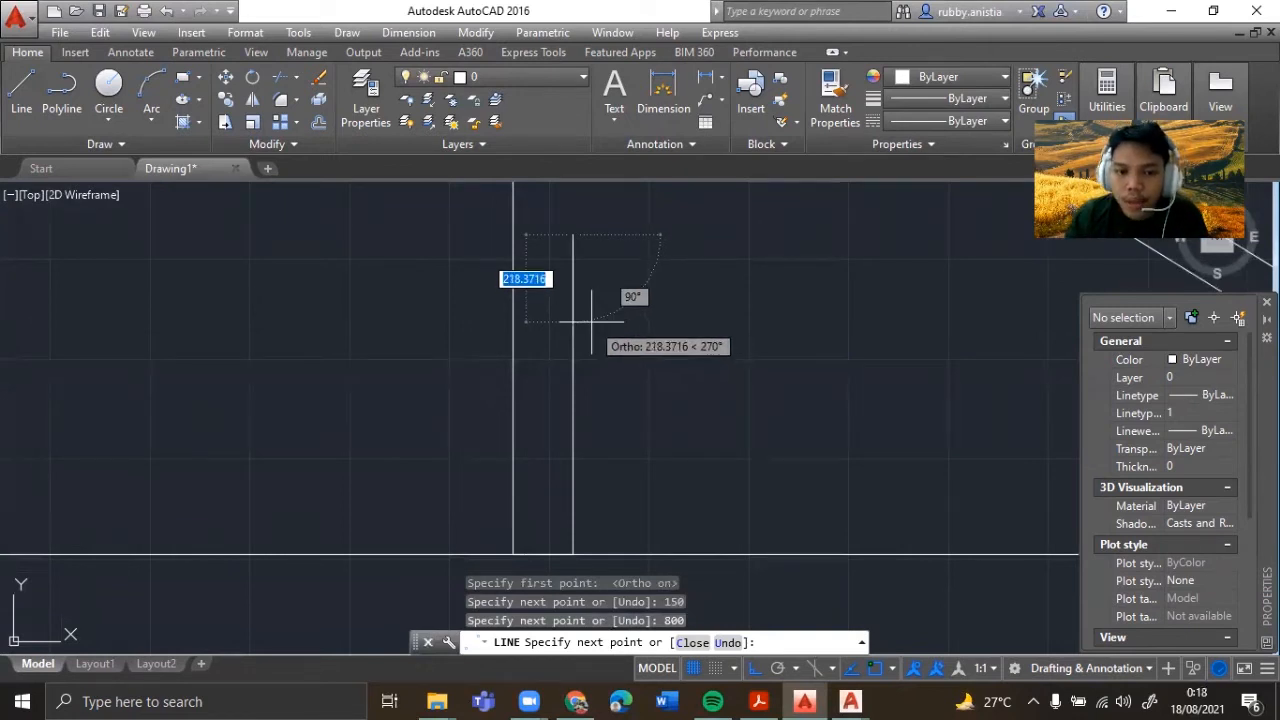
key("Escape")
- Check the width of the upright of the L-shaped member in the finished example drawing
middle_click_drag(537, 311, 1109, 169)
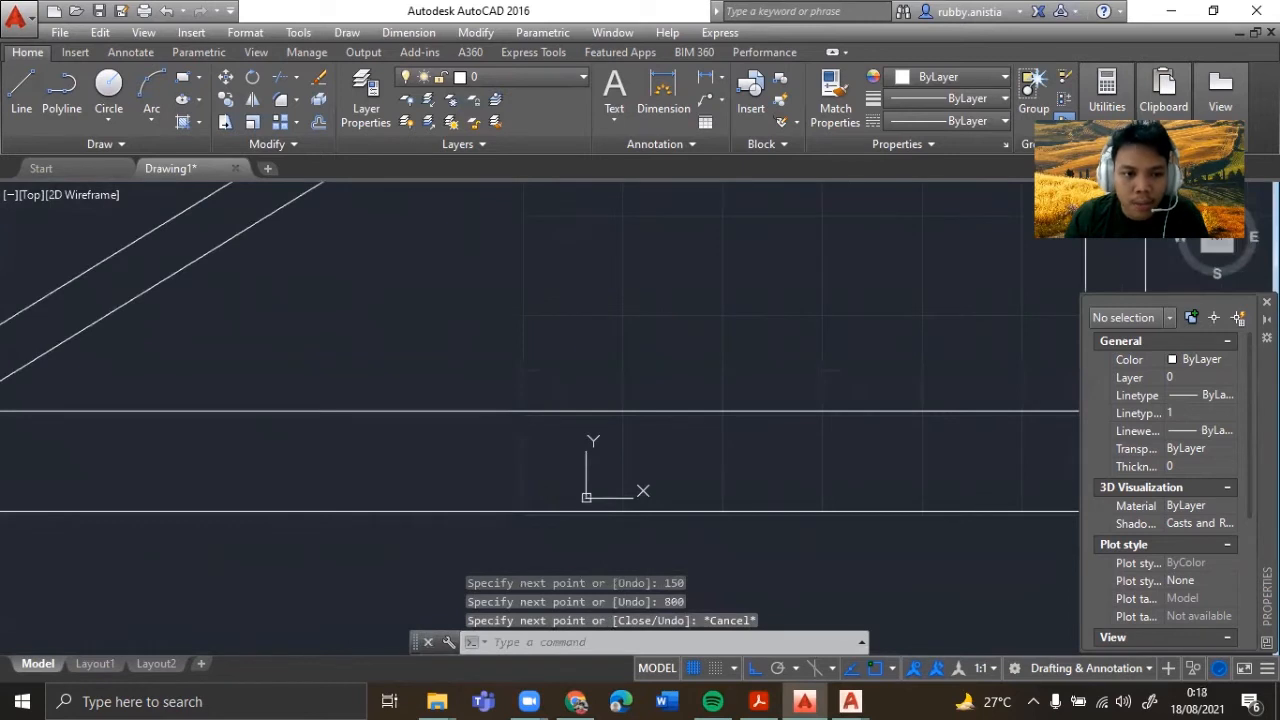
scroll(434, 320, "down", 3)
scroll(429, 320, "up", 4)
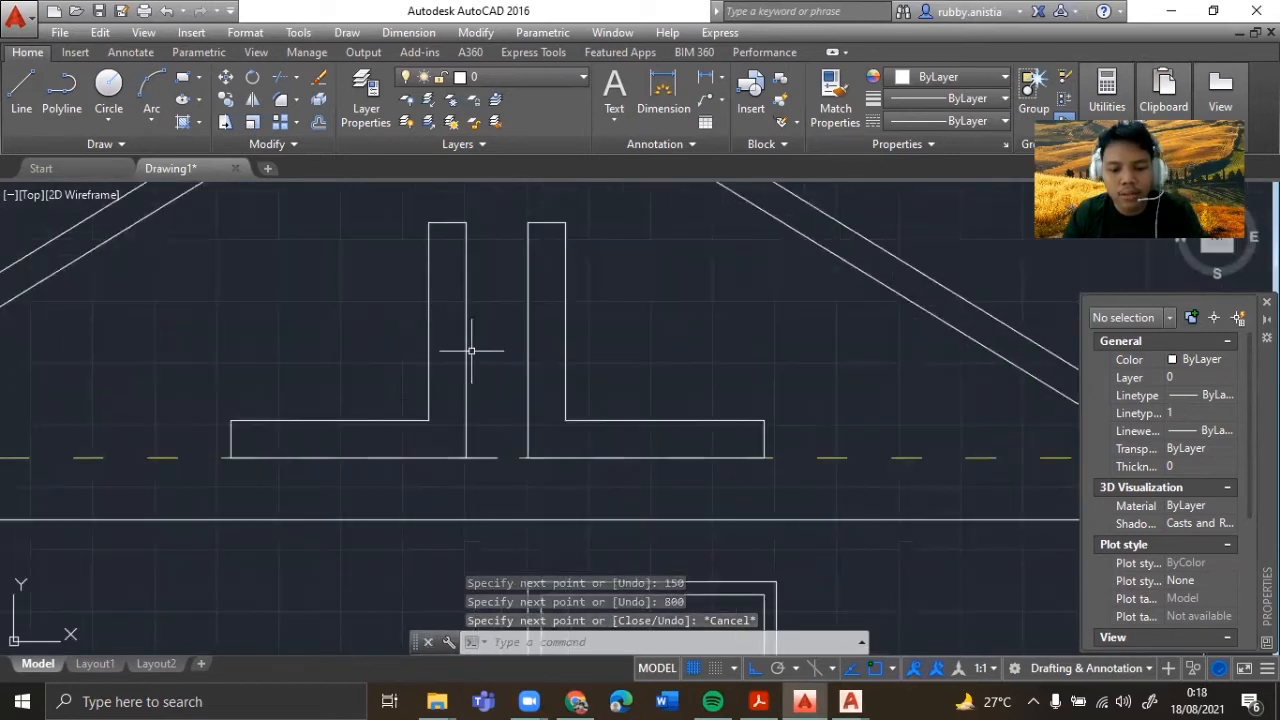
type("L")
left_click(535, 395)
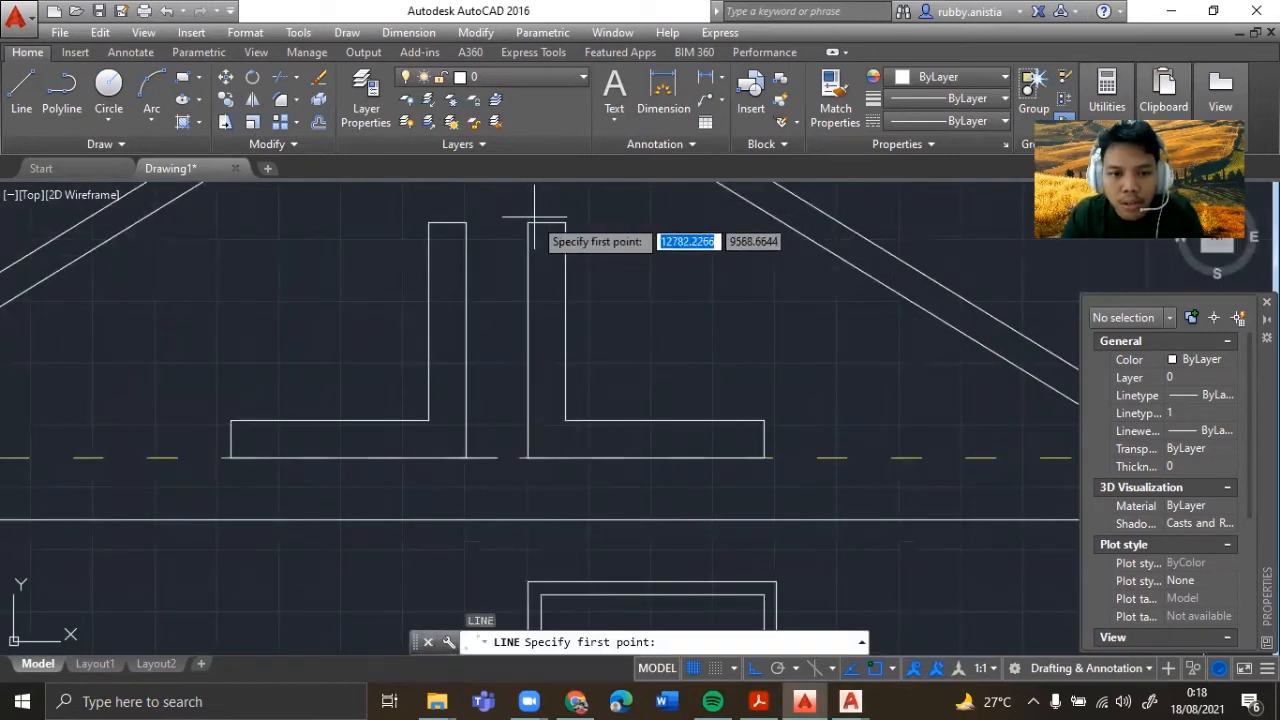
left_click(528, 222)
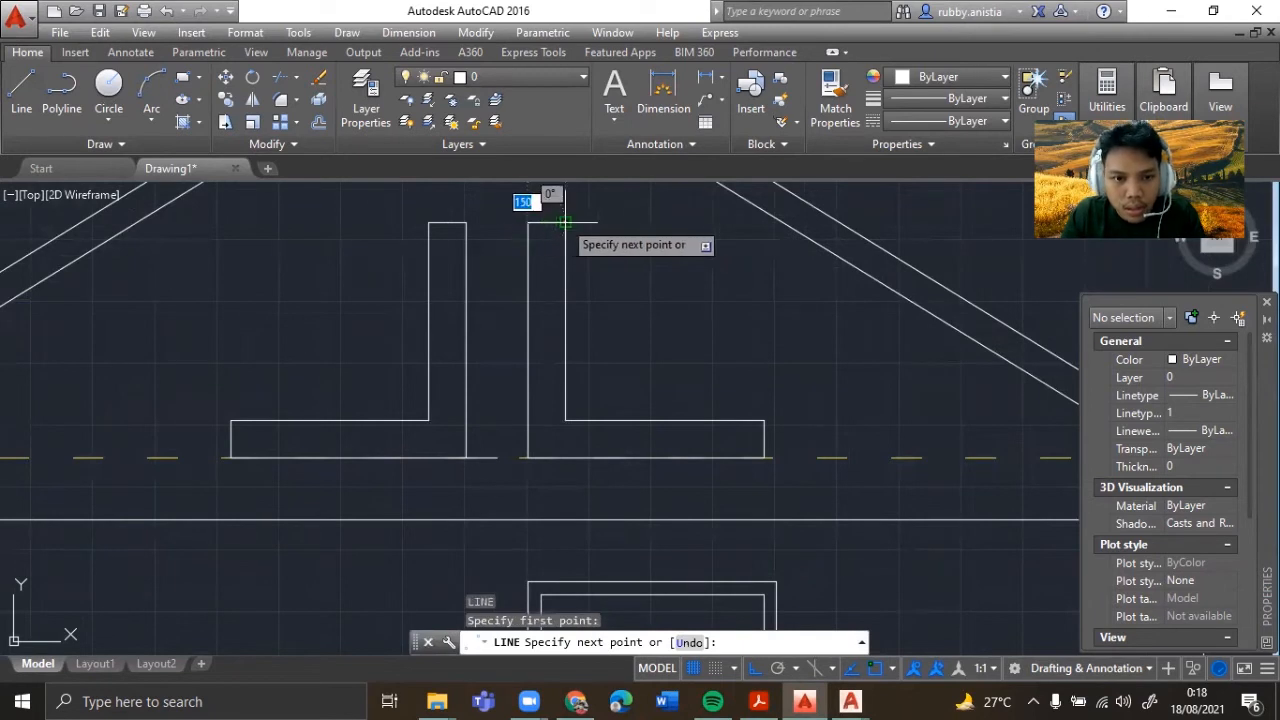
key("Escape")
- In the new elevation, draw a line 150 long running right from the upper end of the 800 vertical line
scroll(857, 251, "down", 4)
middle_click_drag(898, 317, 346, 363)
scroll(600, 420, "up", 5)
middle_click_drag(798, 398, 661, 411)
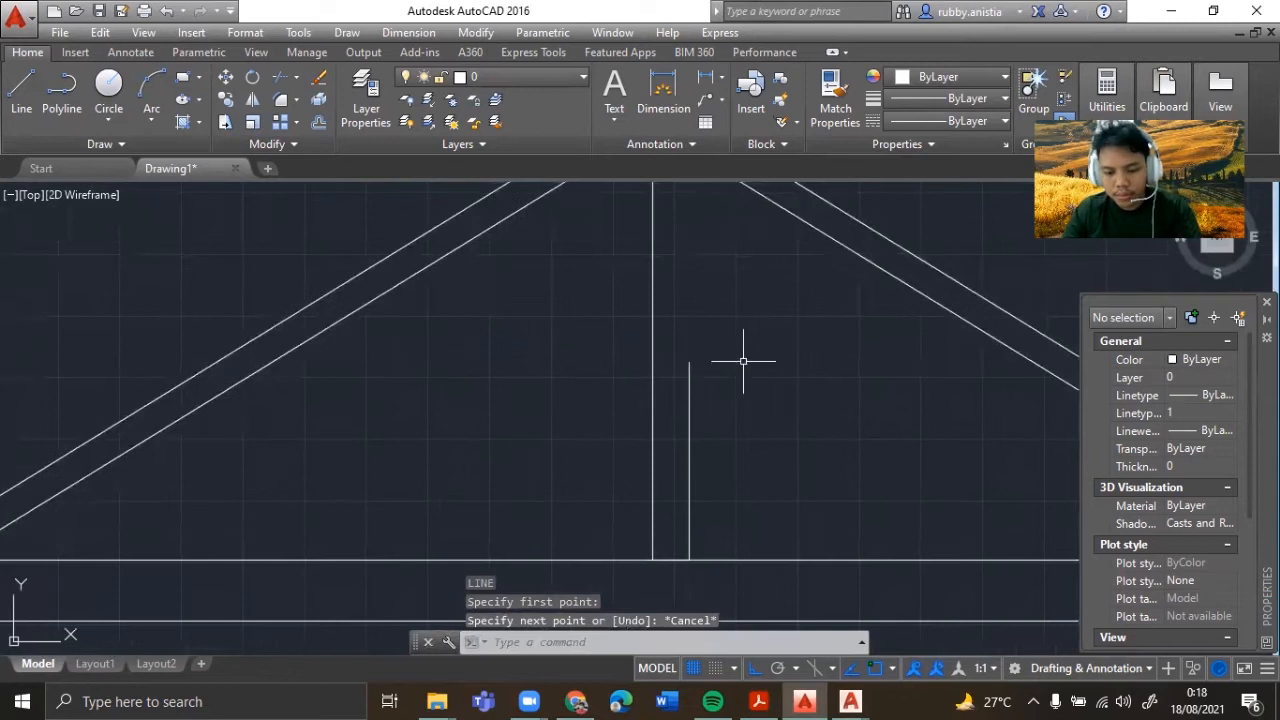
type("L")
left_click(801, 394)
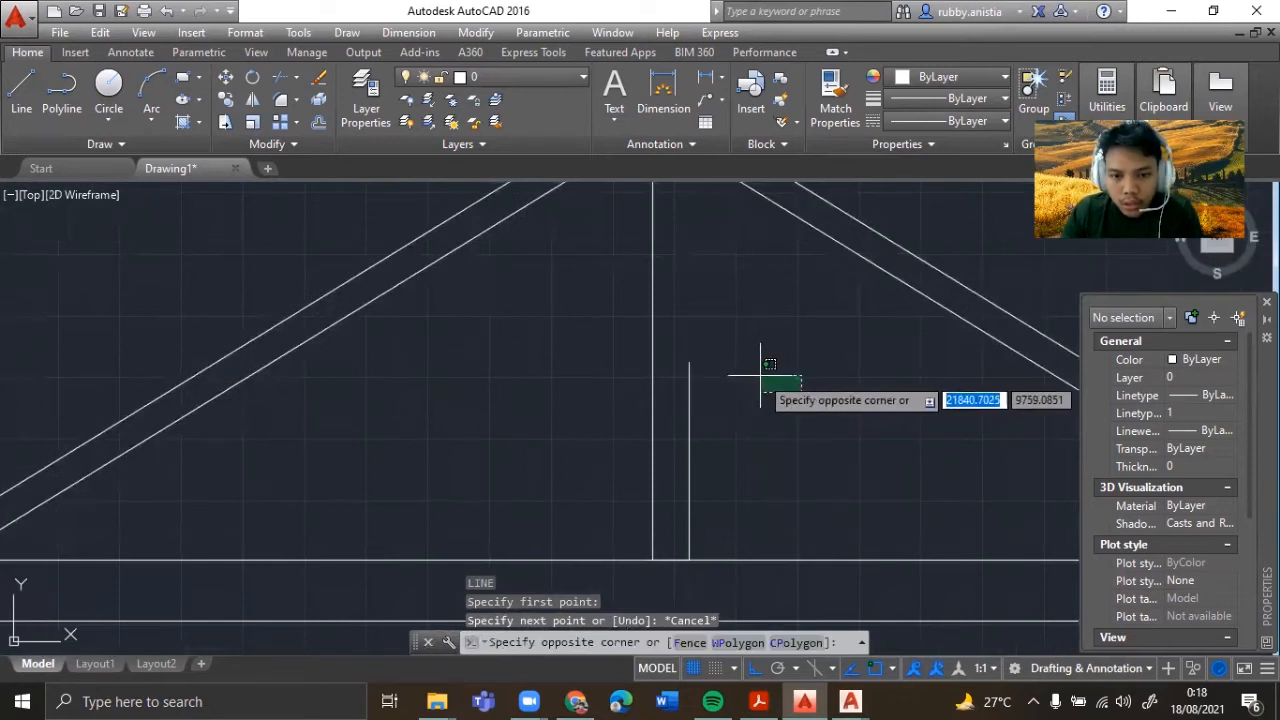
key("Escape")
type("L")
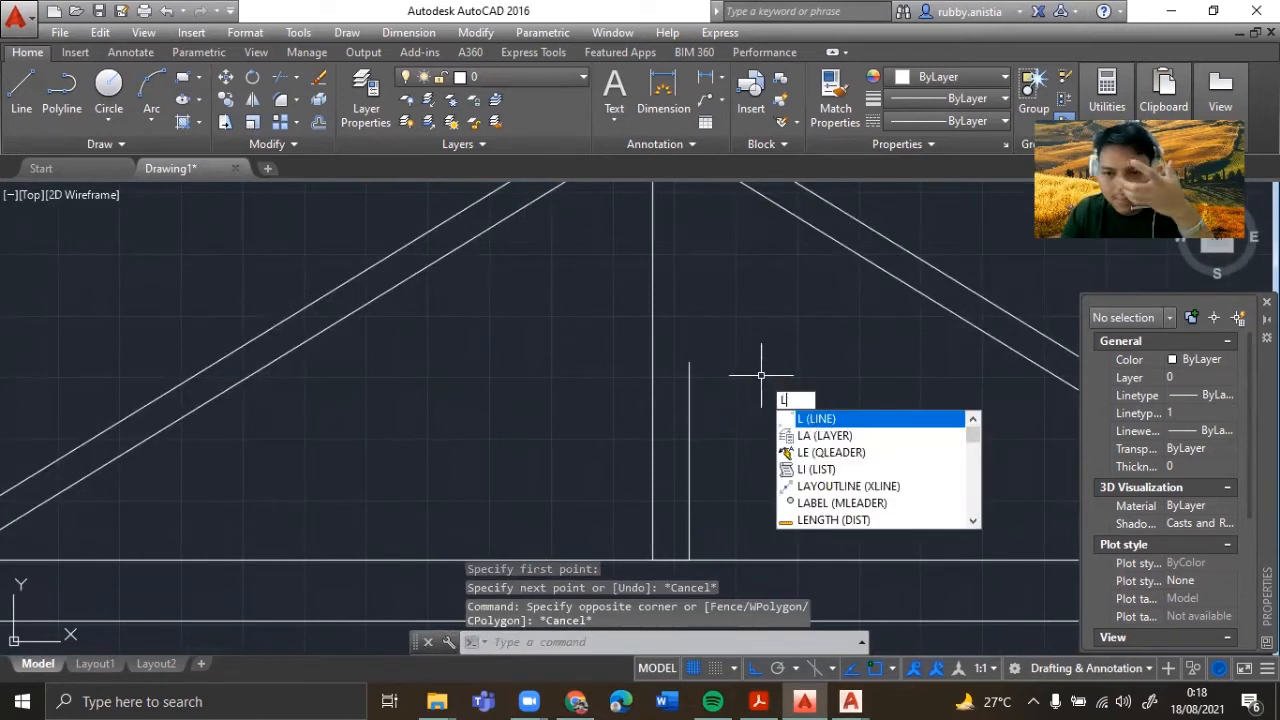
key("Return")
left_click(689, 362)
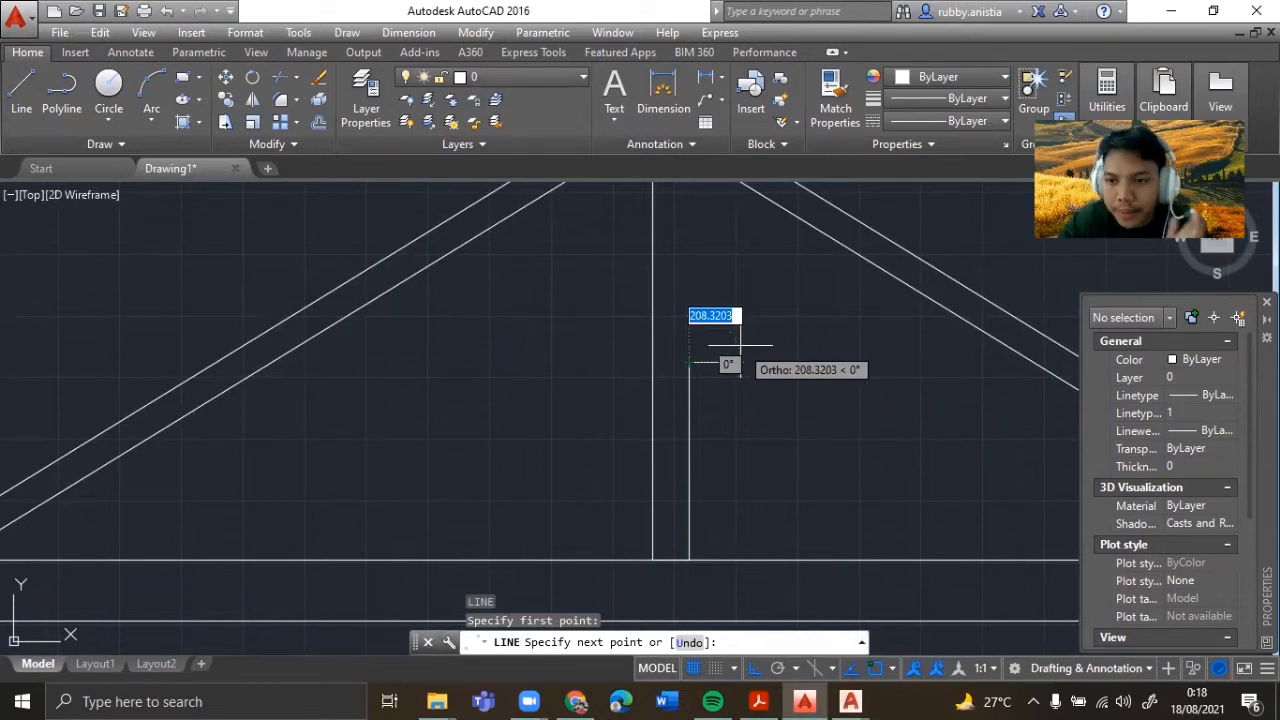
type("150")
key("Return")
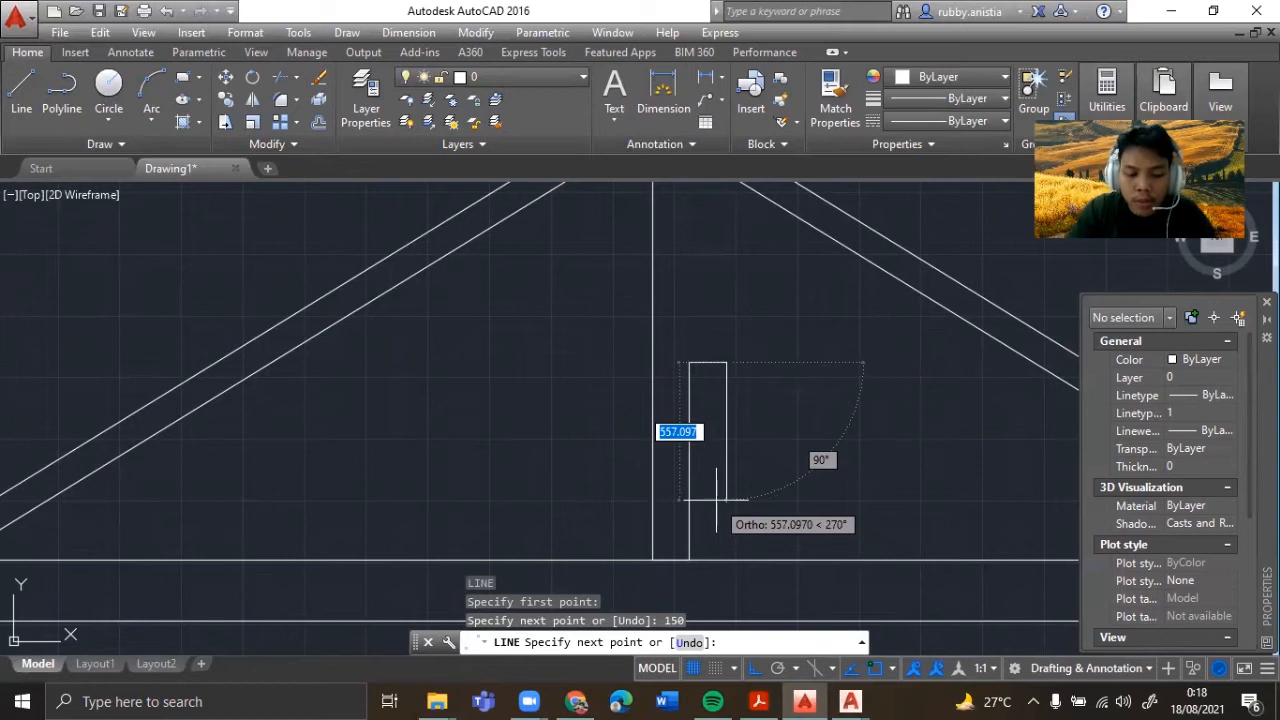
- Continue the L-shaped outline 650 down, 650 to the right, and down to the gable's base line
type("650")
key("Return")
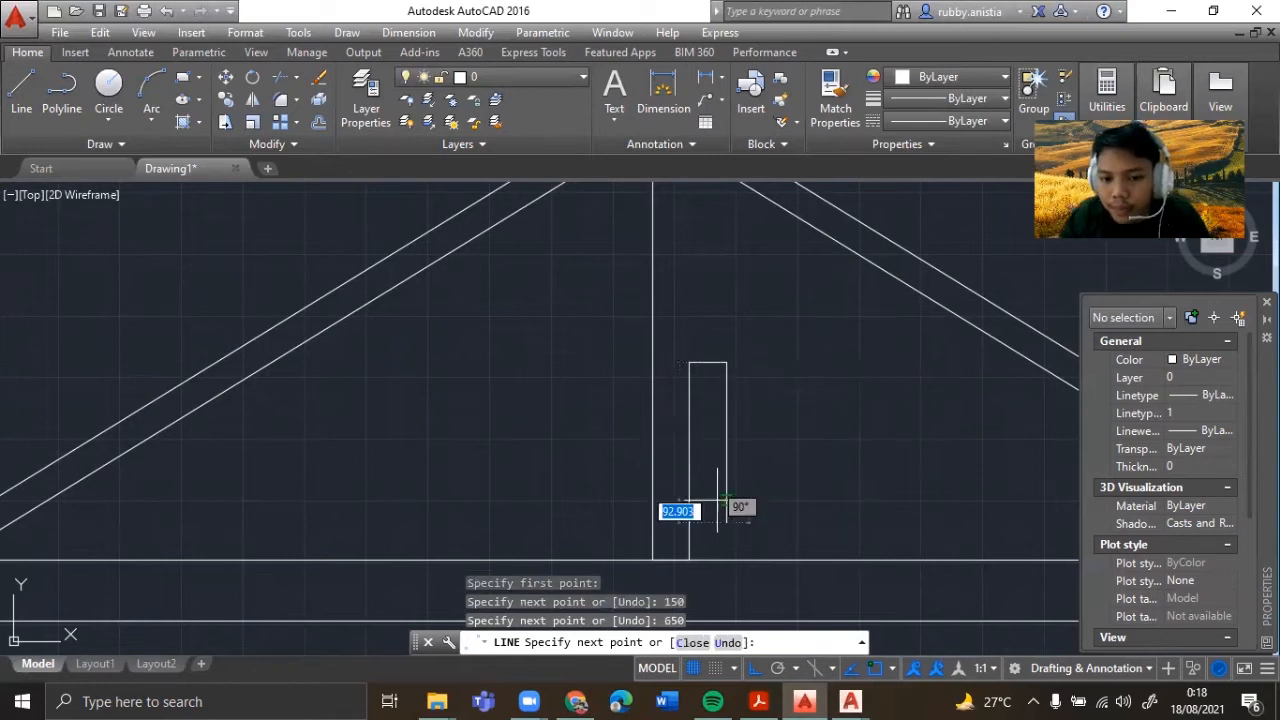
left_click(726, 521)
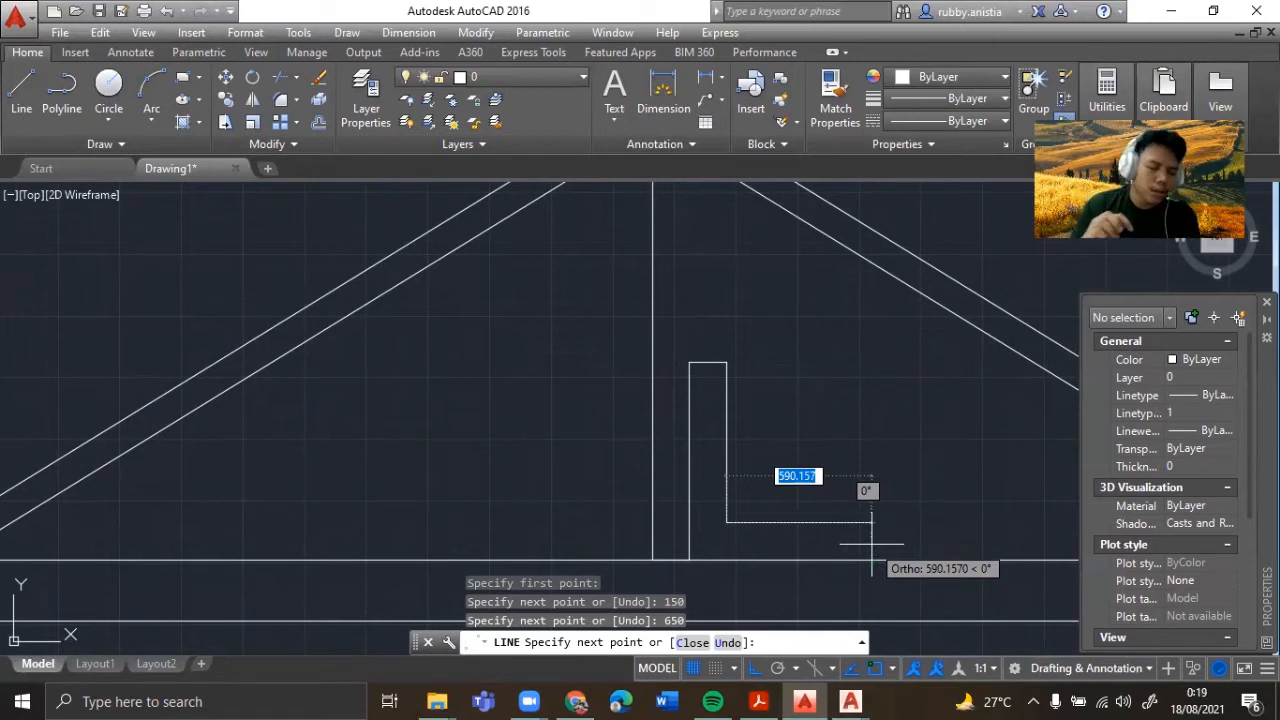
type("65")
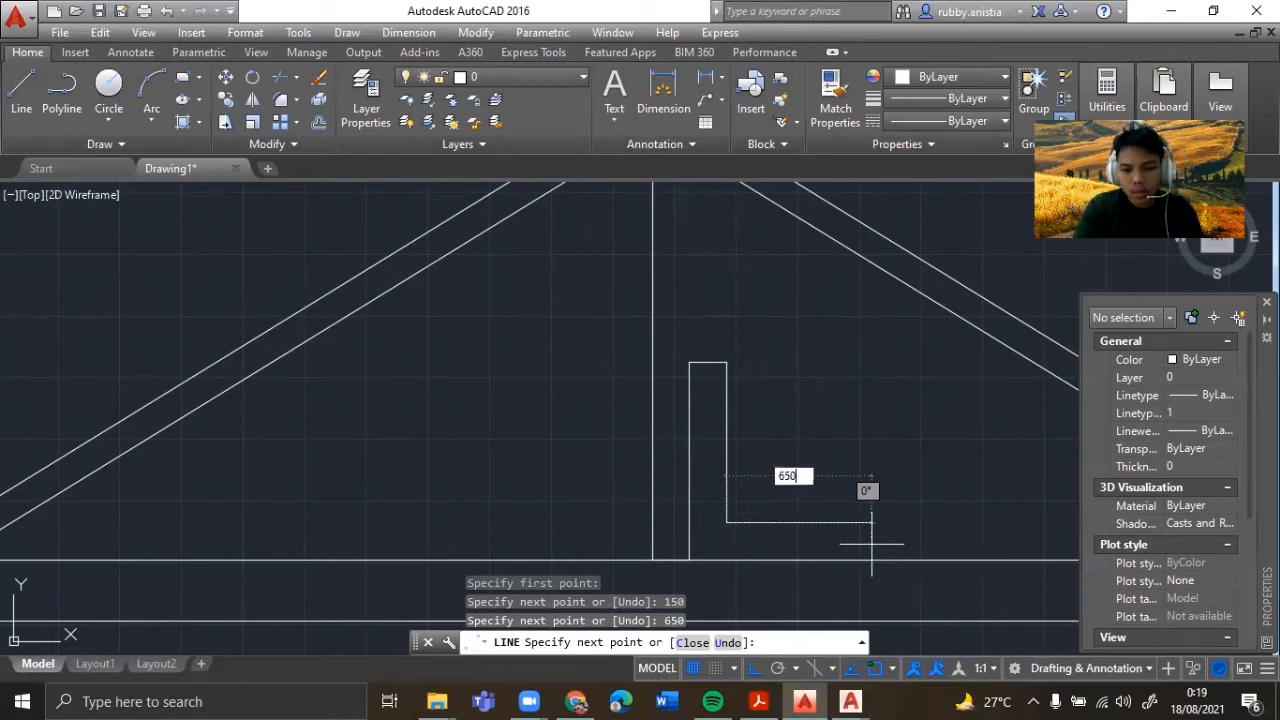
type("0")
key("Return")
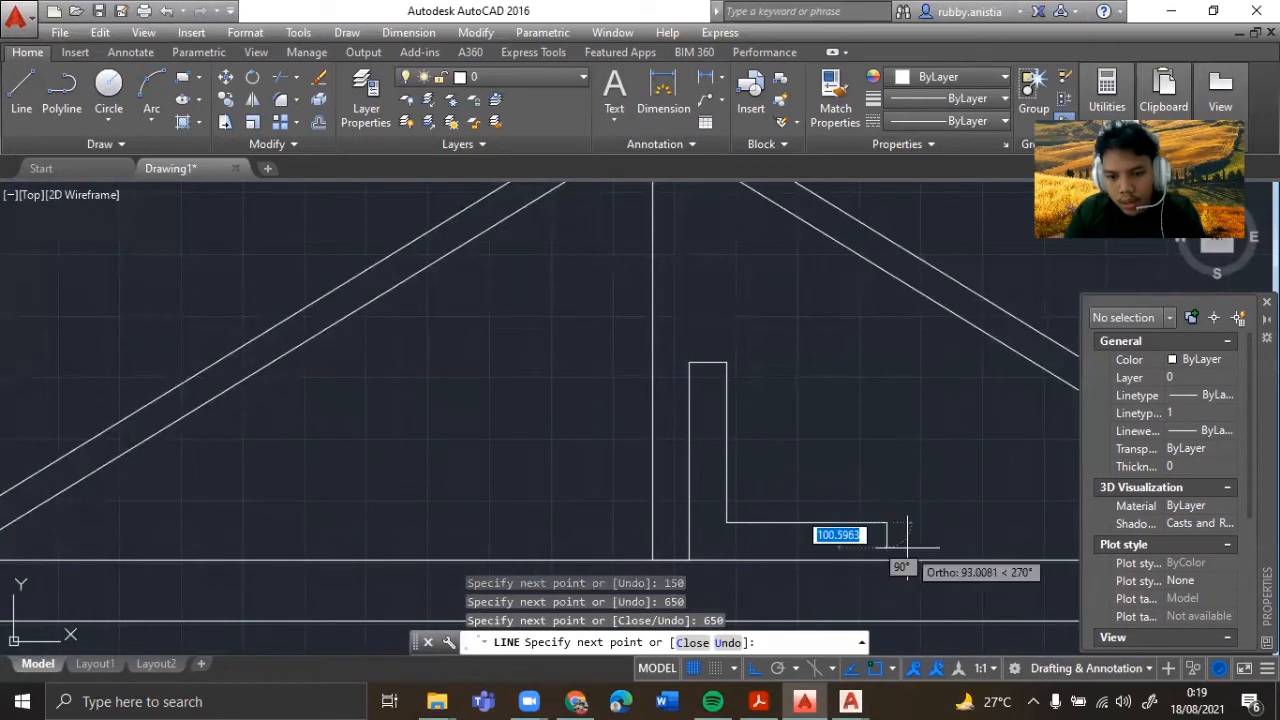
scroll(895, 545, "up", 2)
left_click(885, 565)
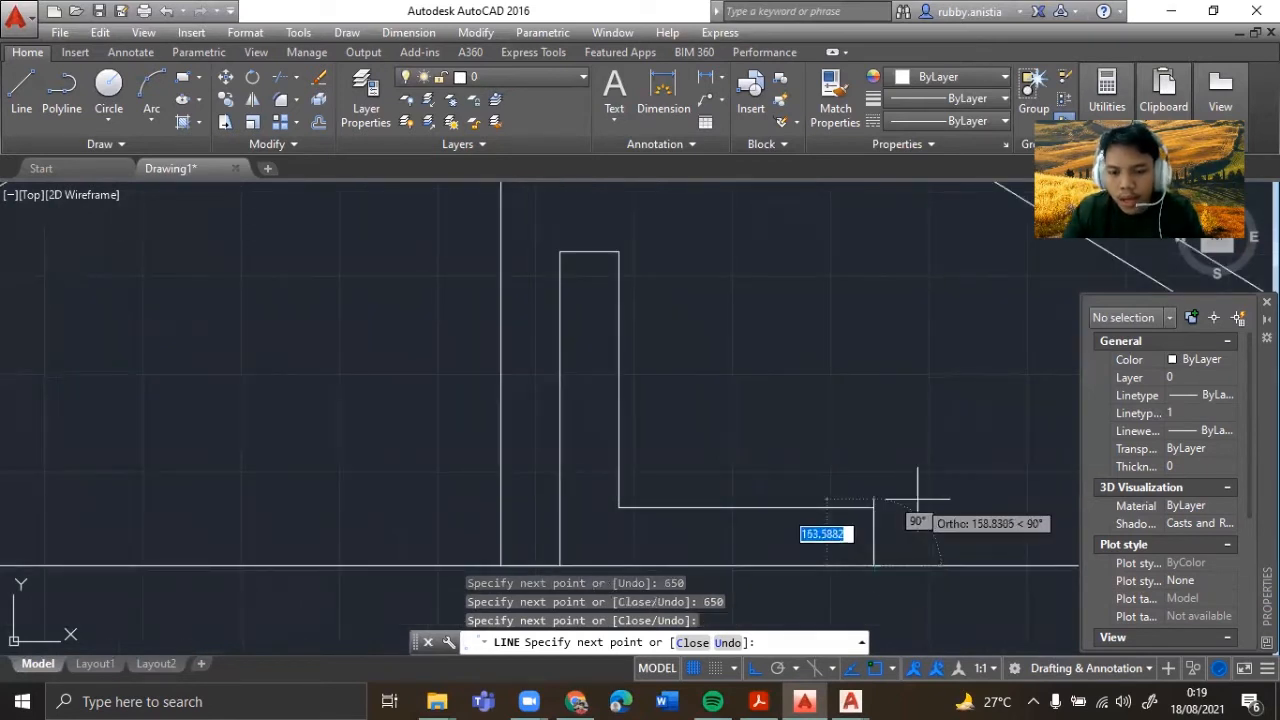
key("Escape")
- Close the L-shaped member with a line along the gable's base between its two lower corners
scroll(921, 262, "down", 2)
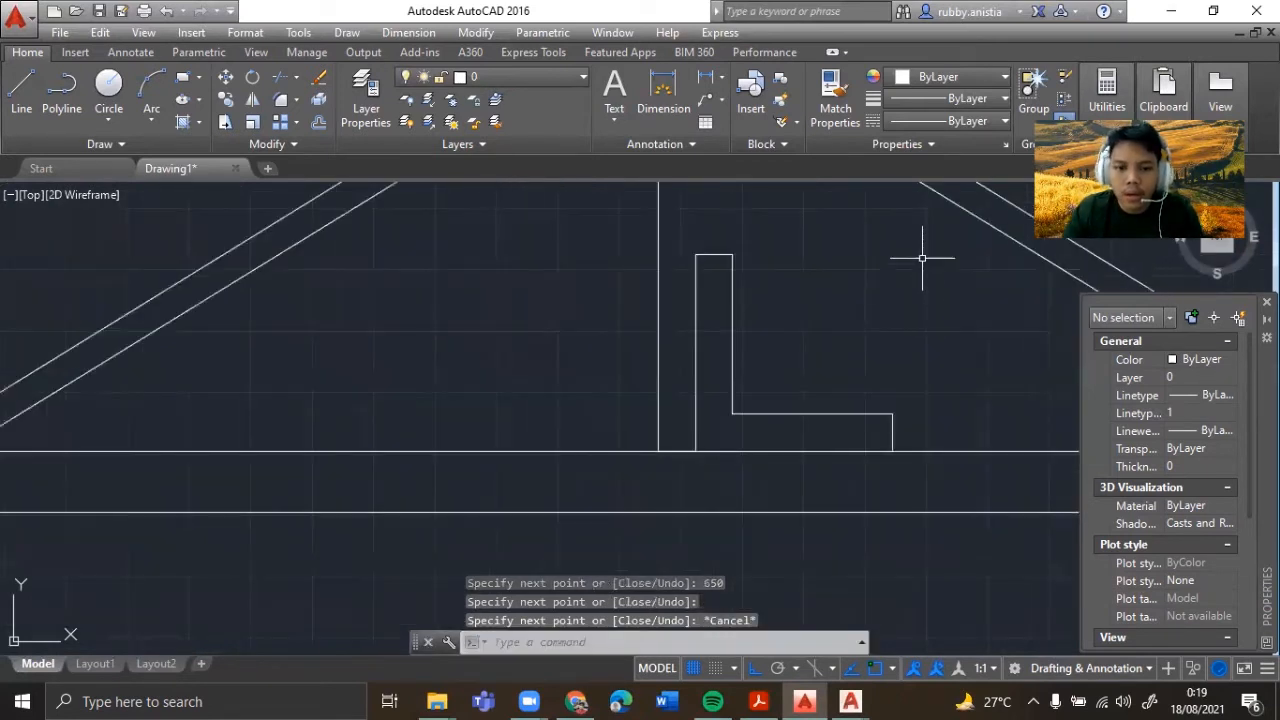
type("l")
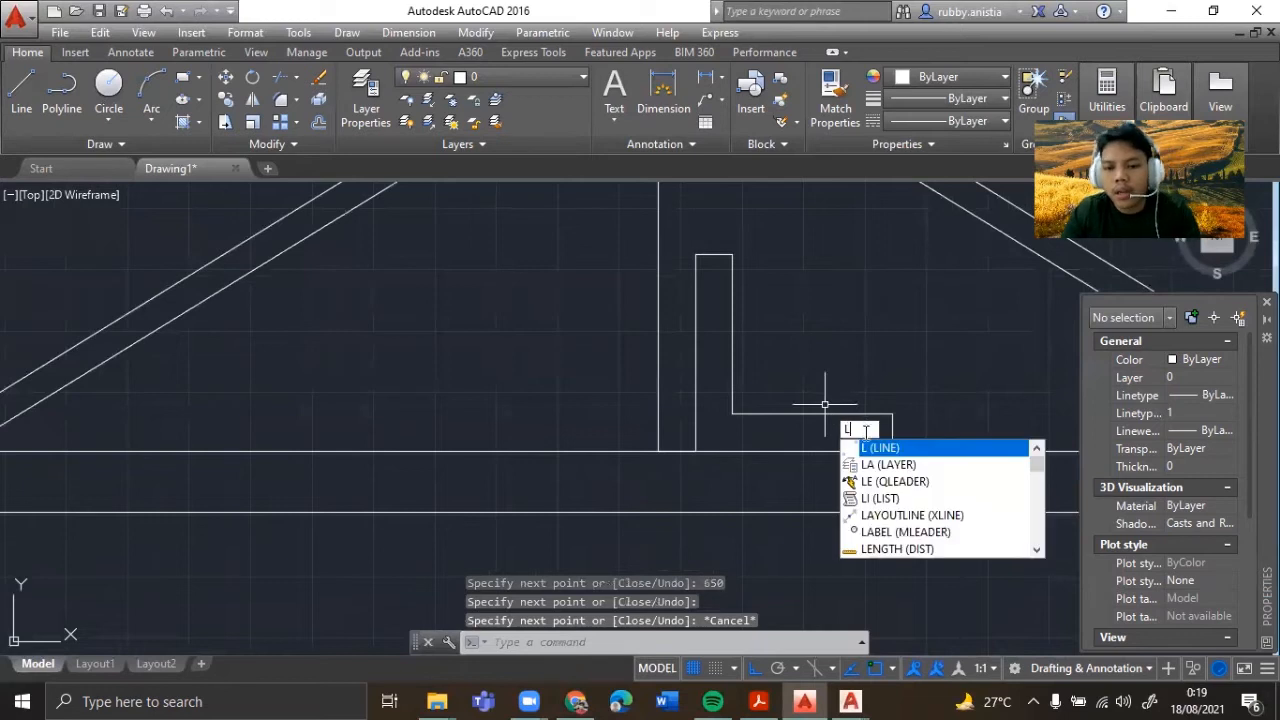
left_click(872, 448)
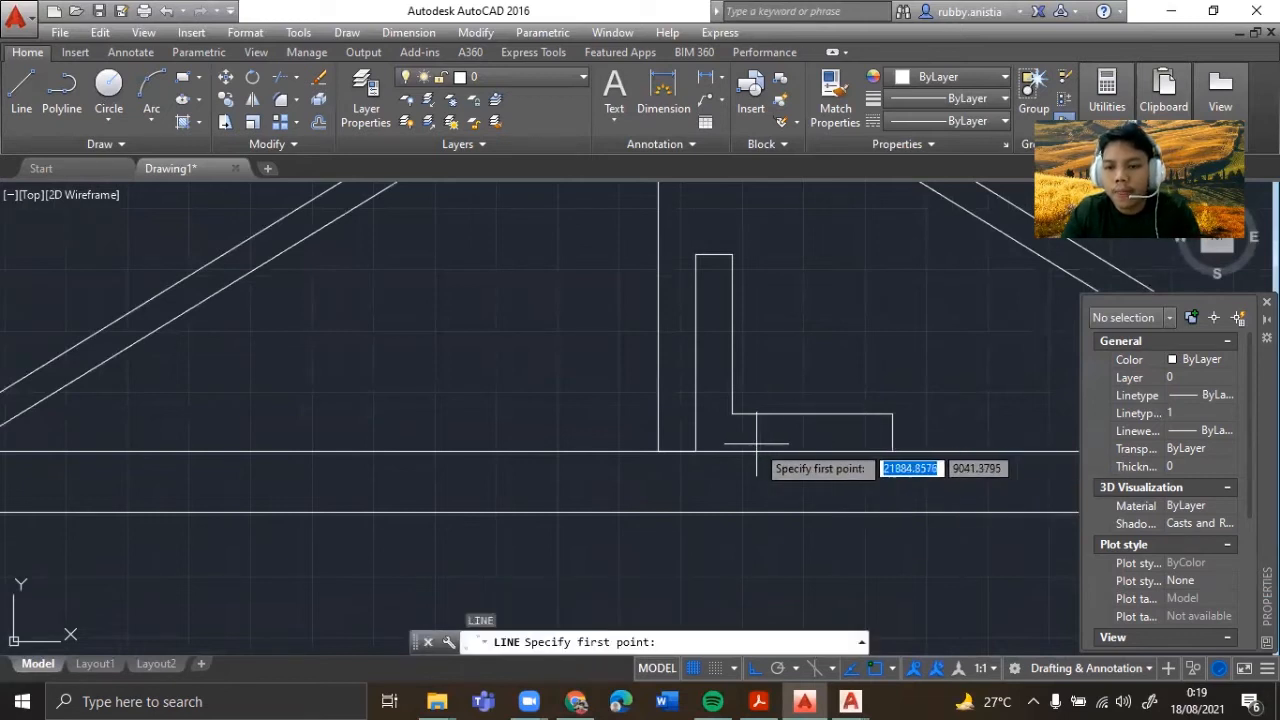
left_click(697, 451)
left_click(893, 450)
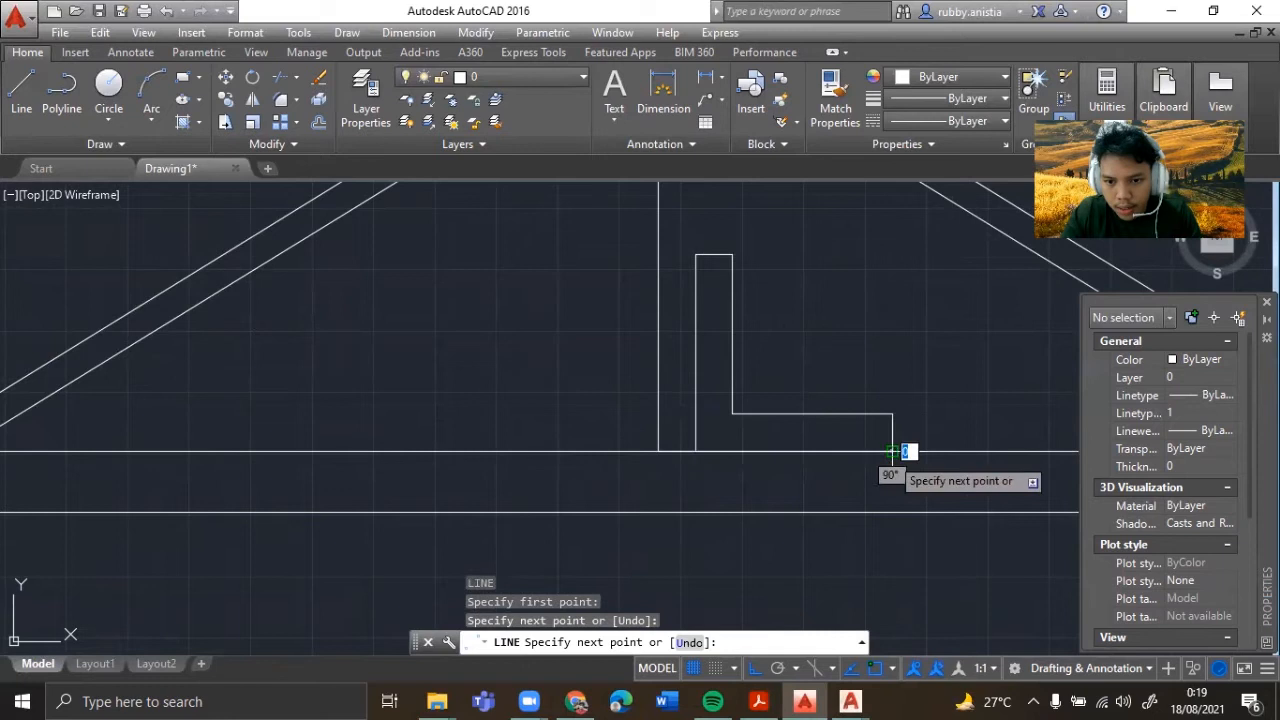
key("Escape")
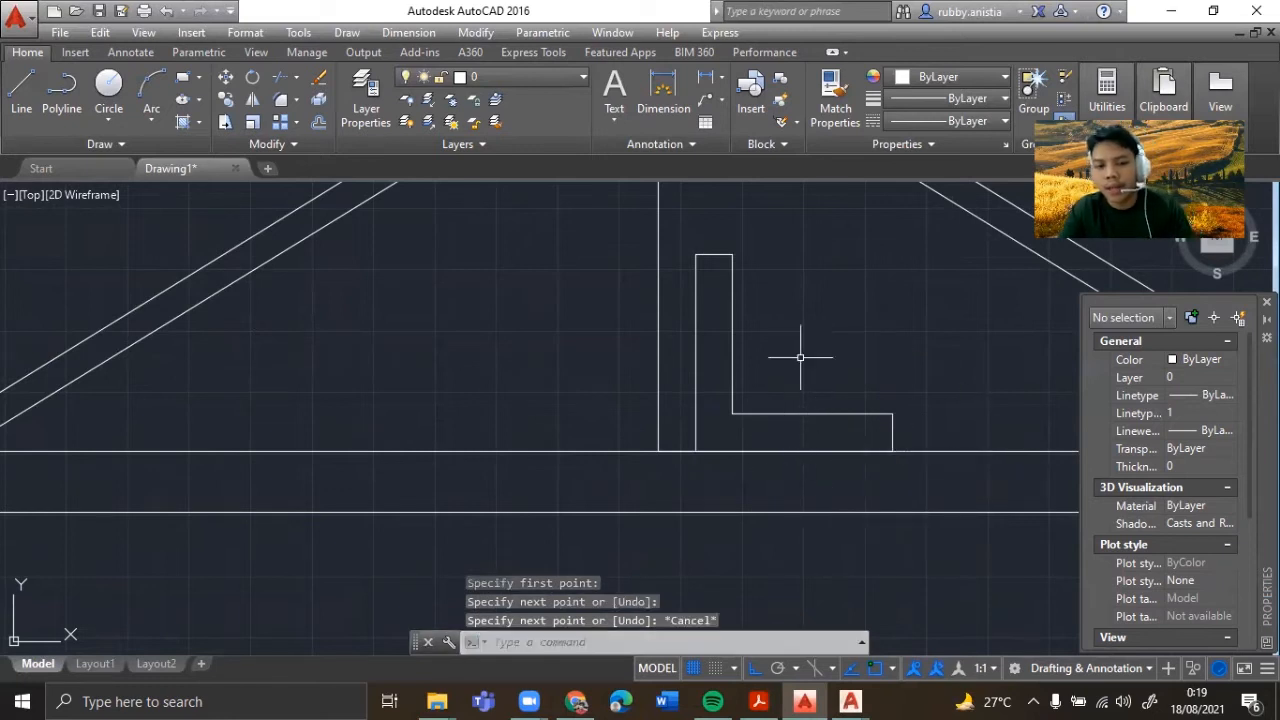
- Mirror the six lines of the L-shaped member about the gable's vertical centre line, choosing Yes to erase the source objects
left_click(884, 249)
left_click(694, 413)
left_click(970, 400)
left_click(827, 428)
scroll(825, 421, "up", 4)
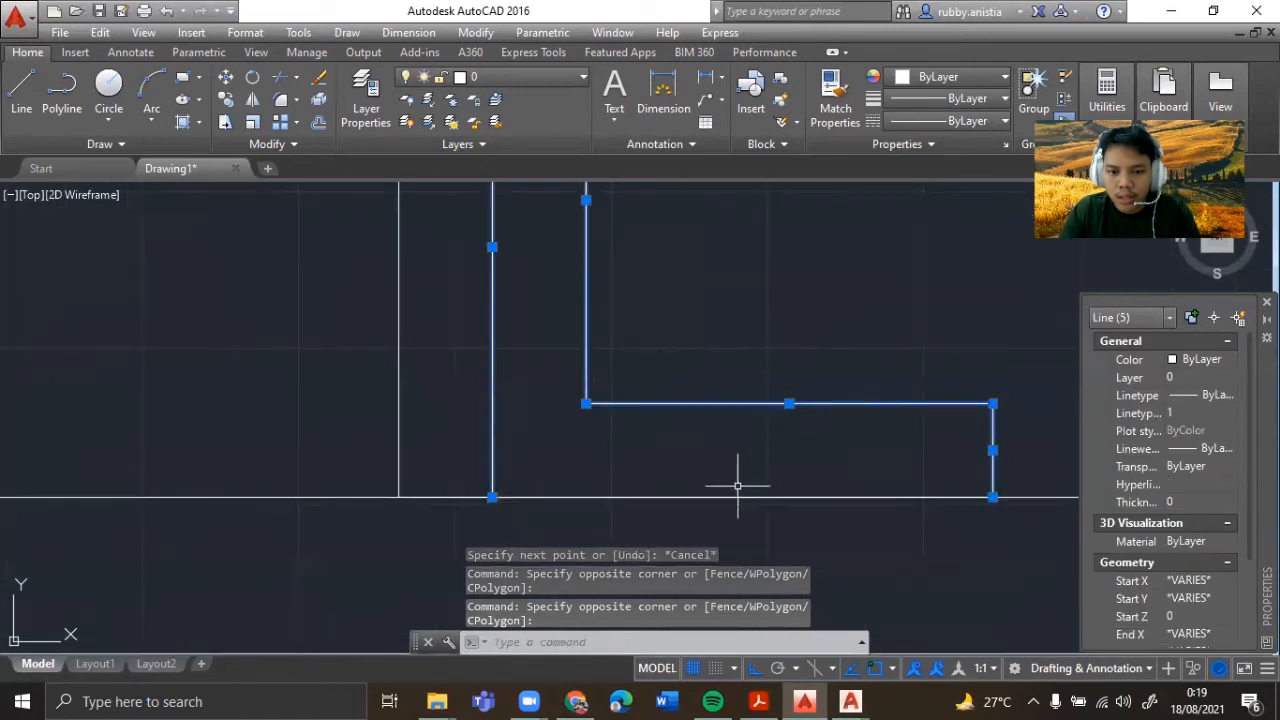
left_click(721, 497)
left_click(837, 565)
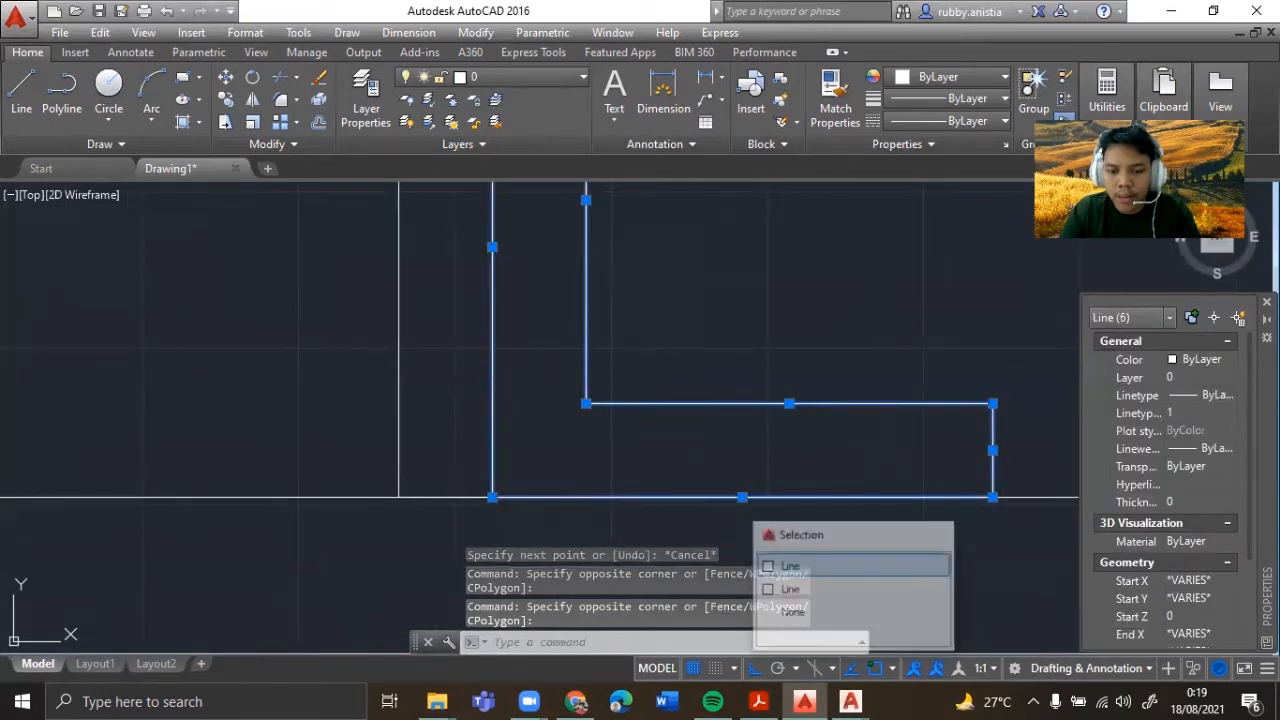
middle_click_drag(612, 337, 737, 397)
scroll(736, 390, "down", 2)
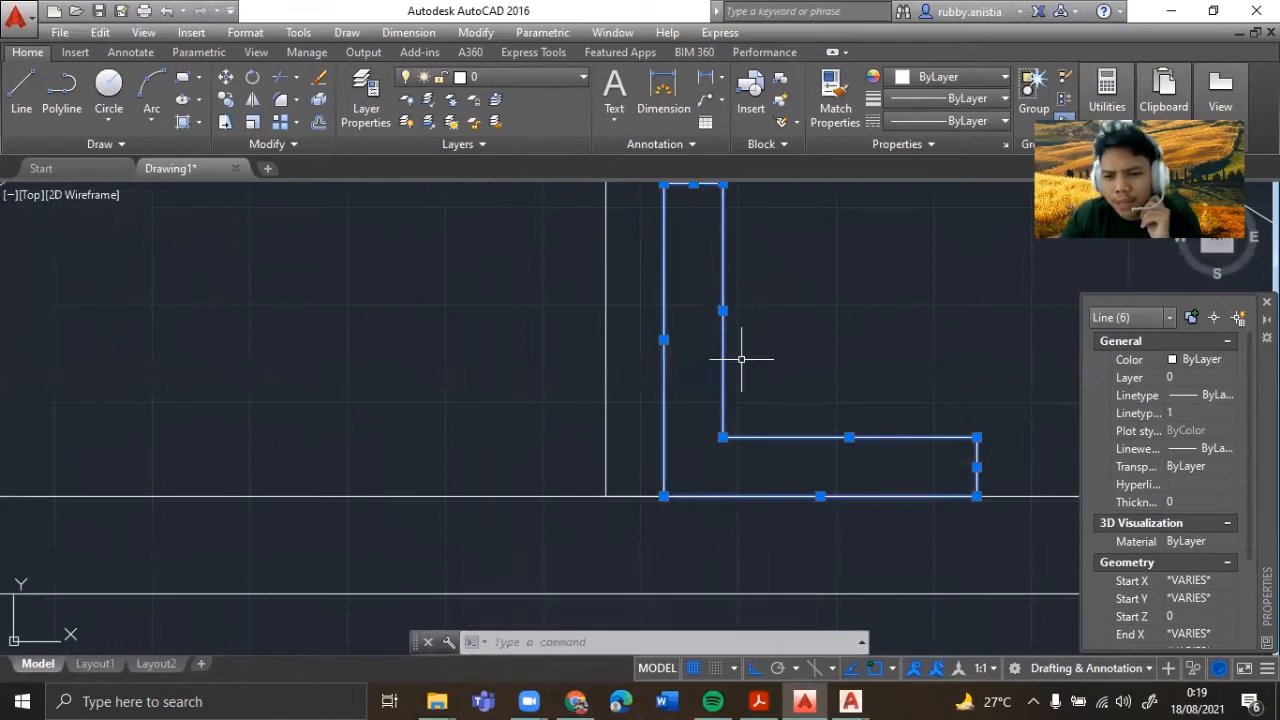
type("L")
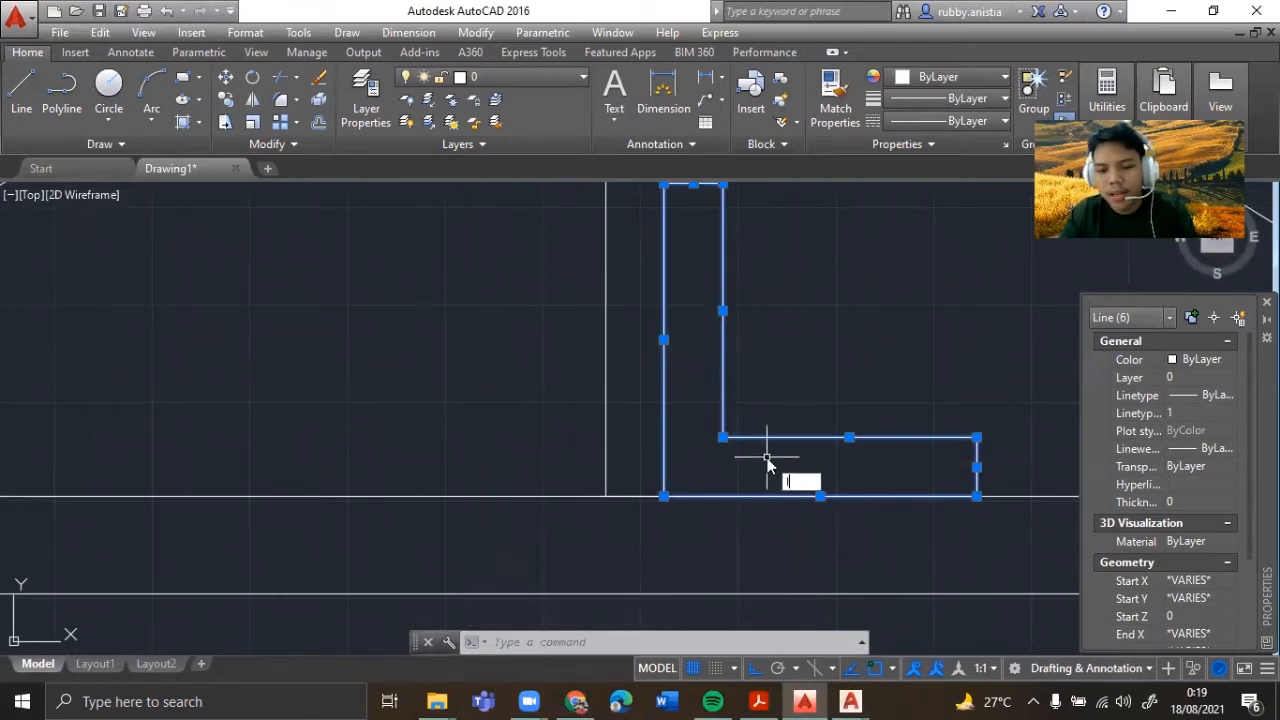
key("BackSpace")
type("M")
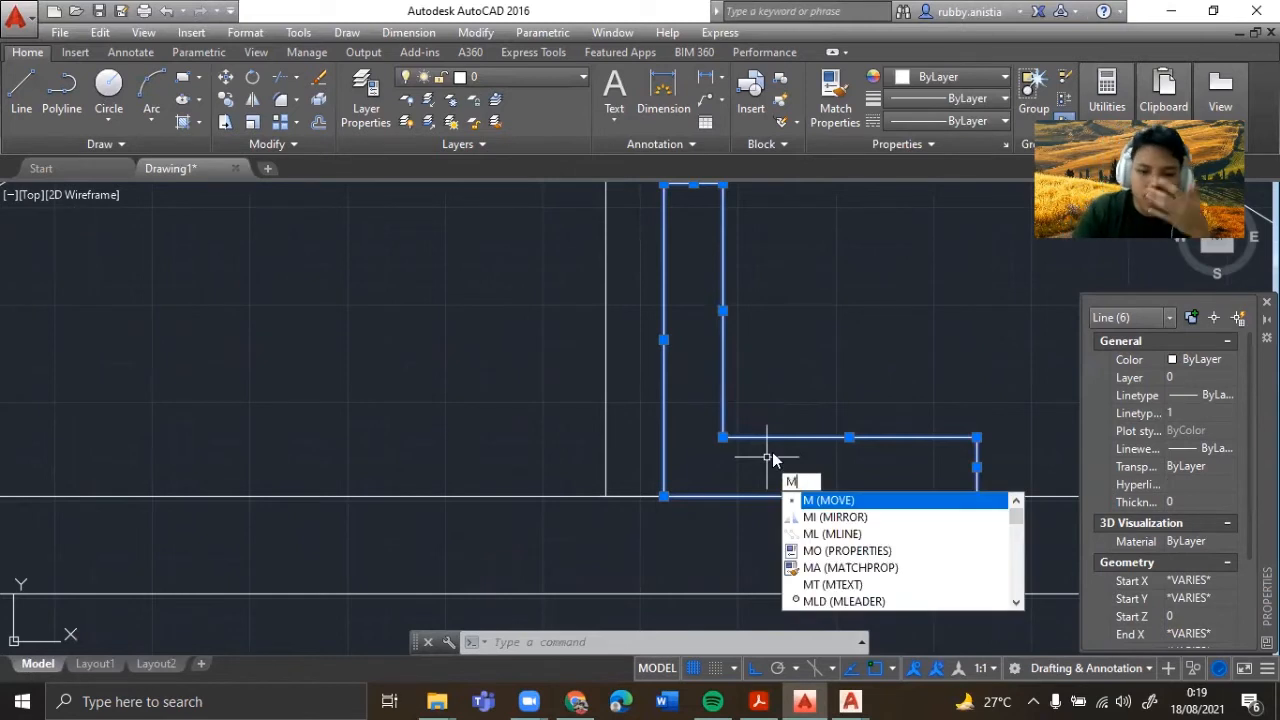
key("Down")
key("Return")
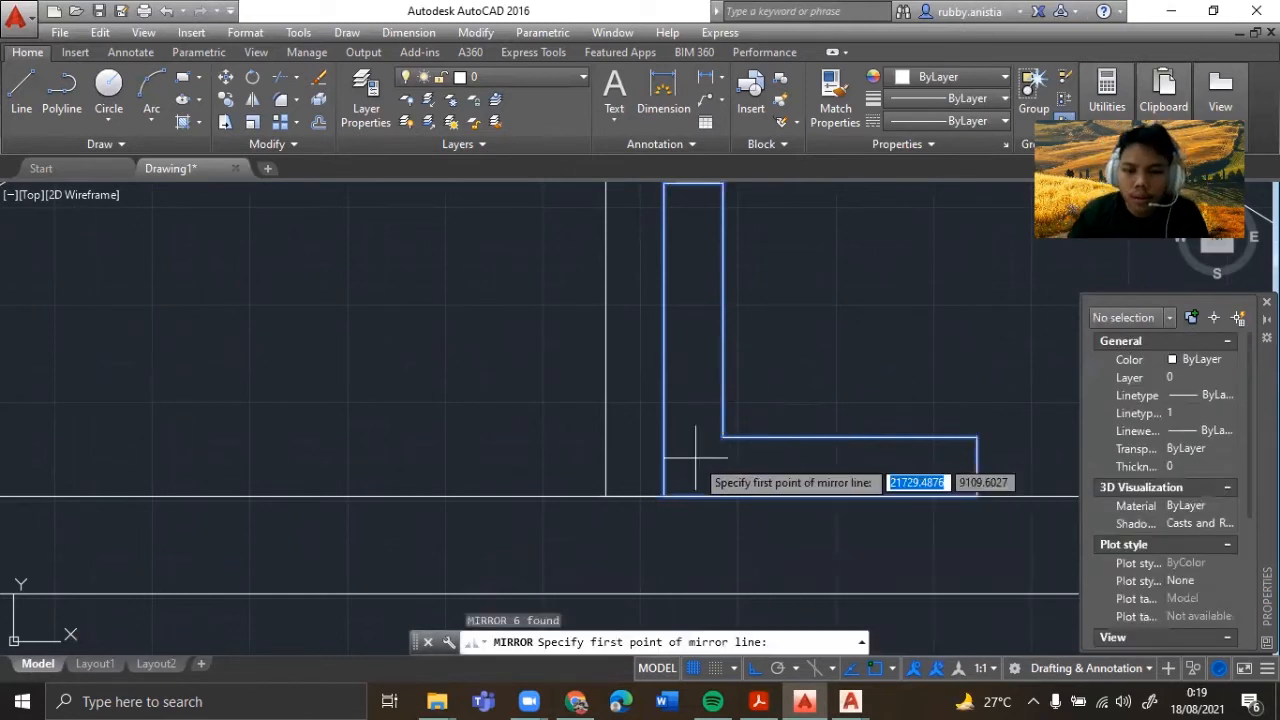
left_click(606, 497)
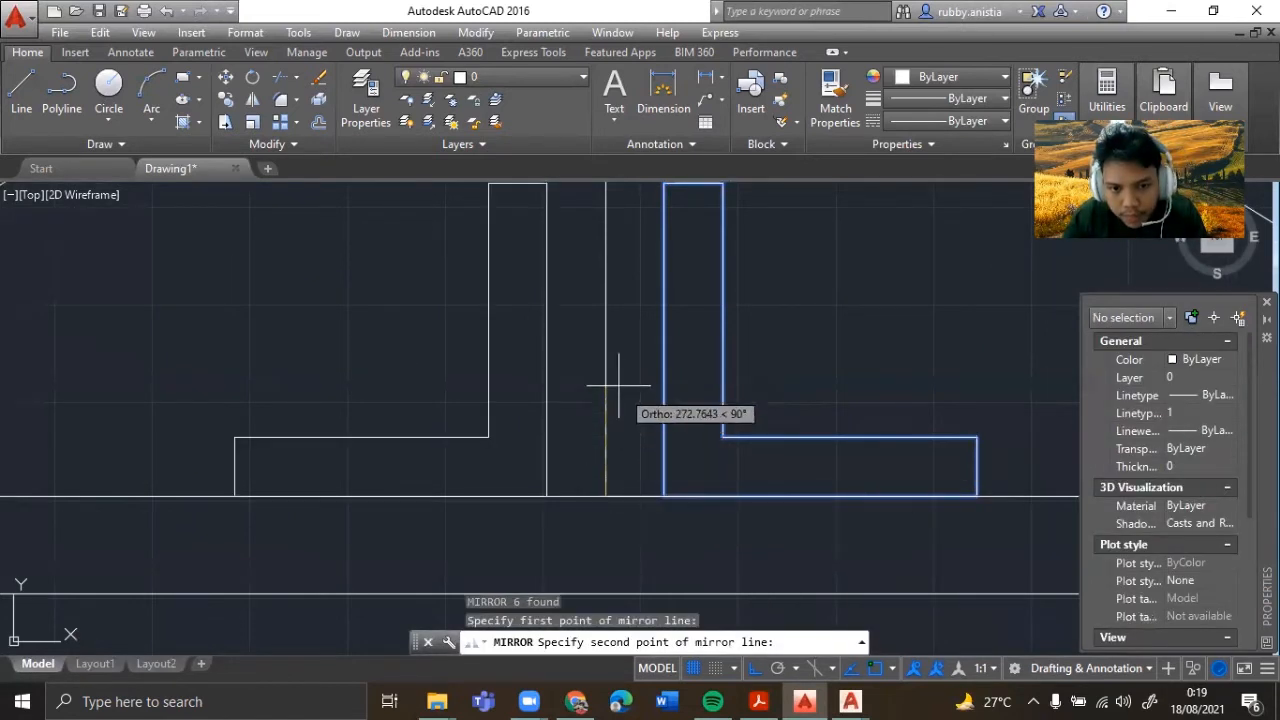
left_click(617, 318)
type("Y")
key("Return")
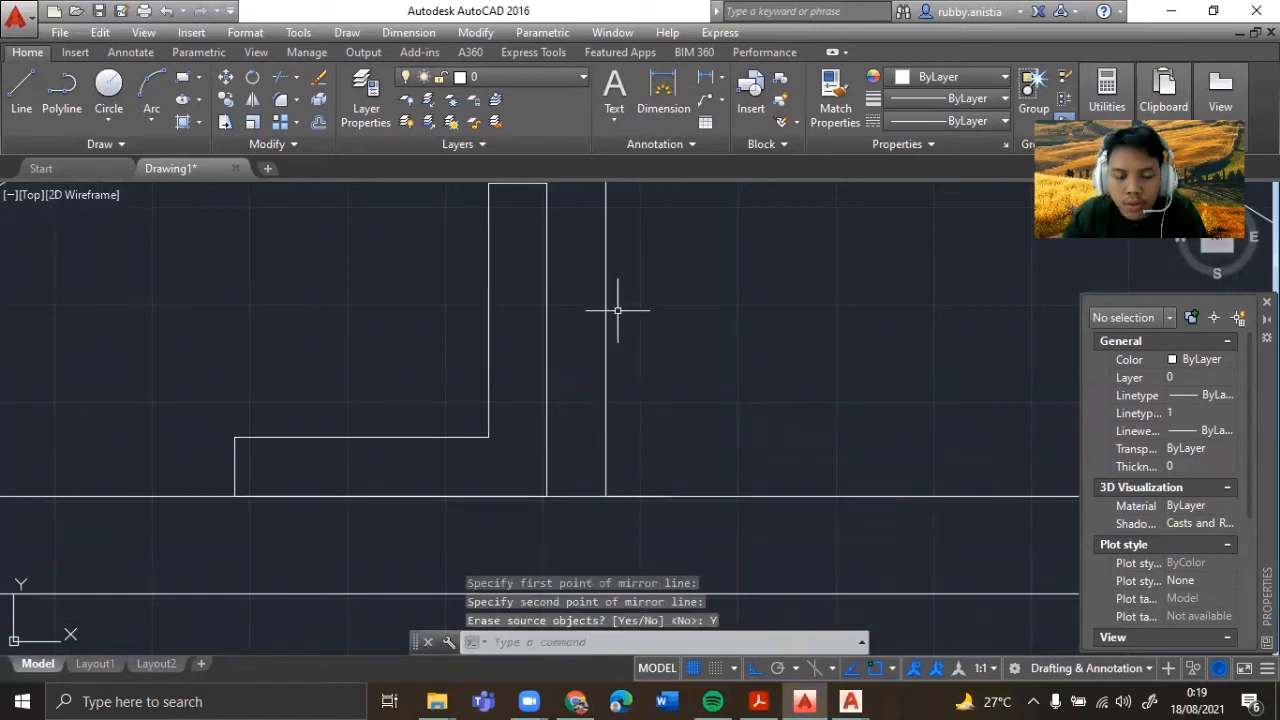
- Undo the last mirror, then mirror the L-shaped member's six lines about the gable's vertical centre line, keeping the source objects
key("ctrl+z")
left_click(829, 249)
left_click(654, 337)
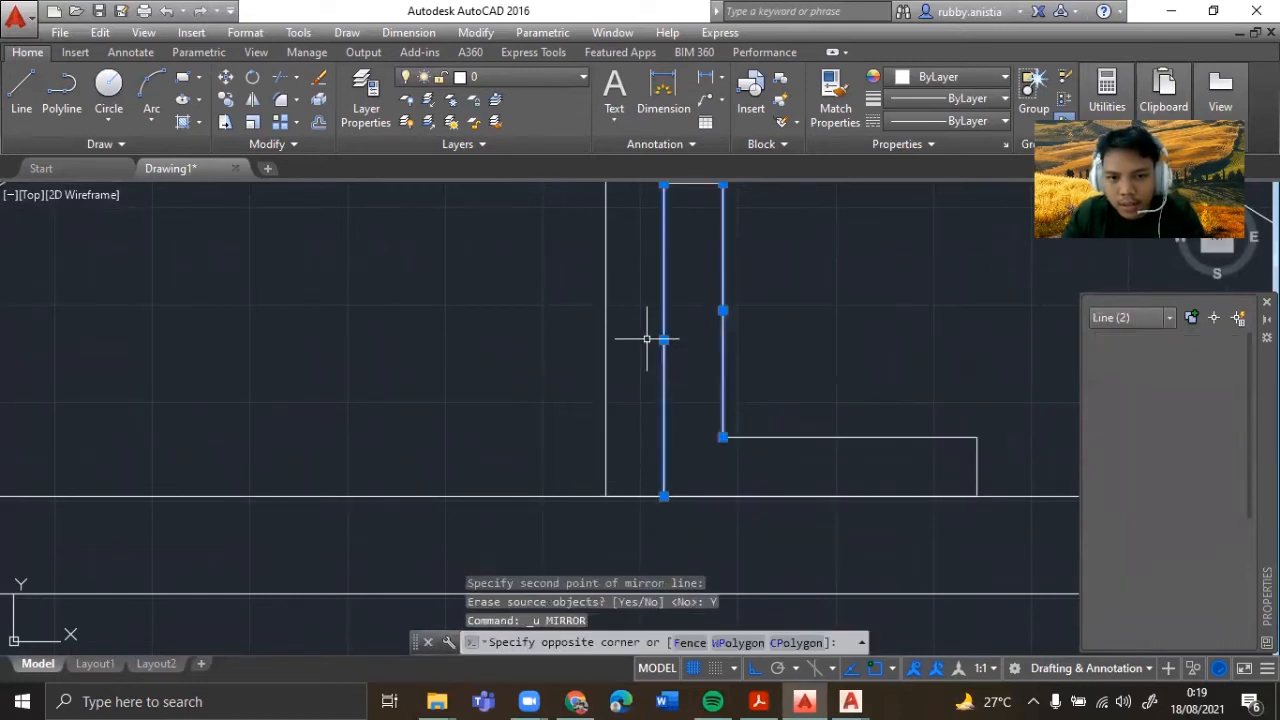
middle_click_drag(654, 337, 663, 424)
left_click(743, 257)
left_click(686, 305)
middle_click_drag(807, 379, 783, 306)
left_click(994, 407)
left_click(856, 485)
left_click(855, 516)
left_click(853, 504)
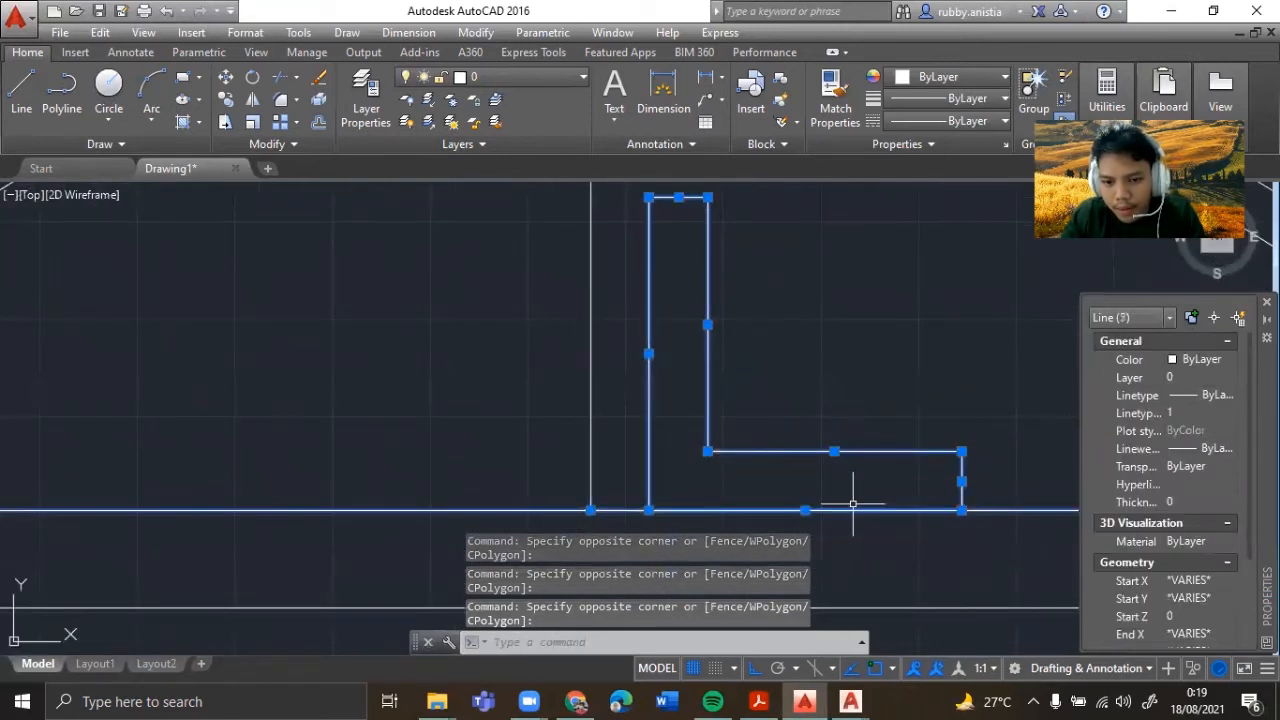
left_click(850, 510)
left_click(910, 582)
left_click(386, 465)
left_click(306, 535)
left_click(433, 411)
left_click(317, 563)
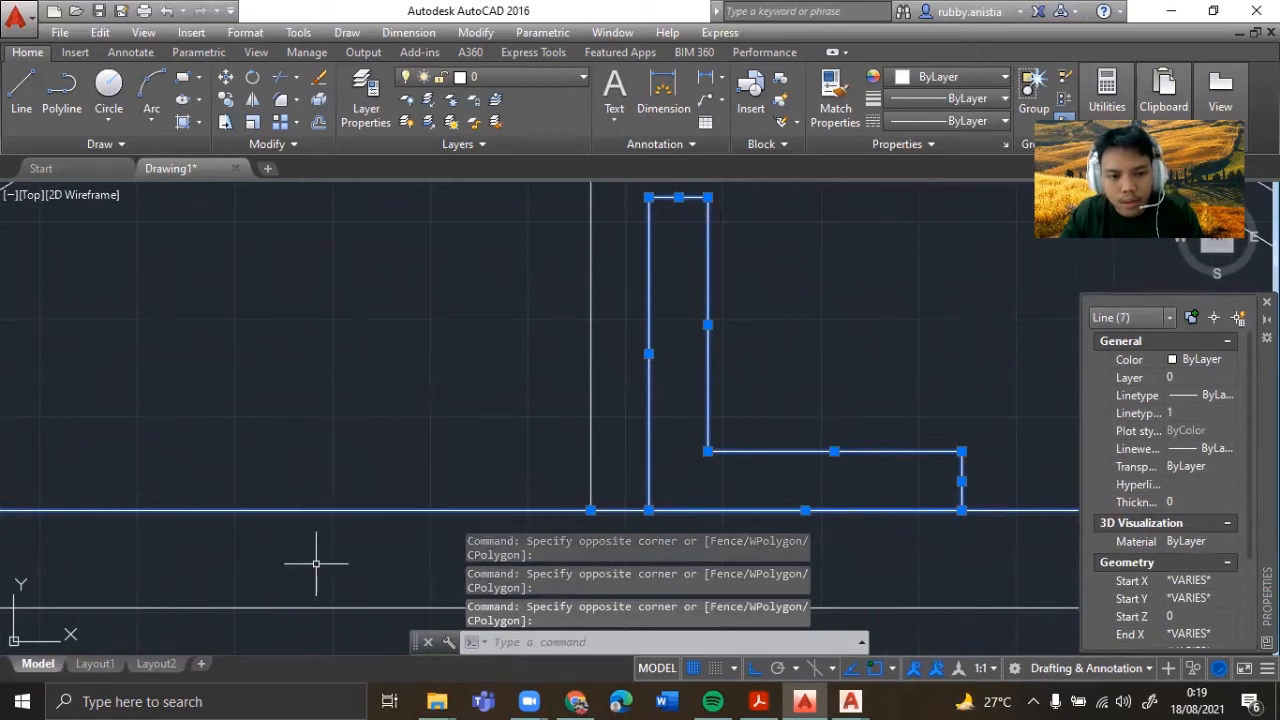
left_click(336, 511, "shift")
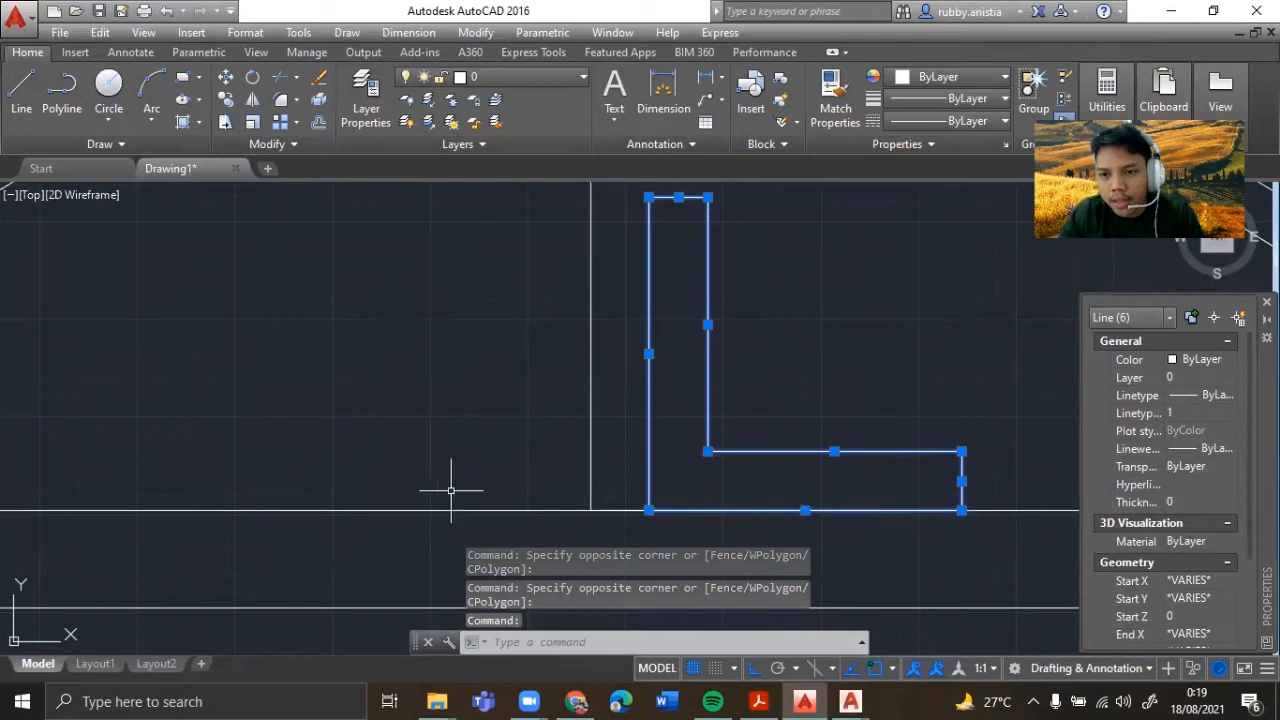
left_click(408, 511)
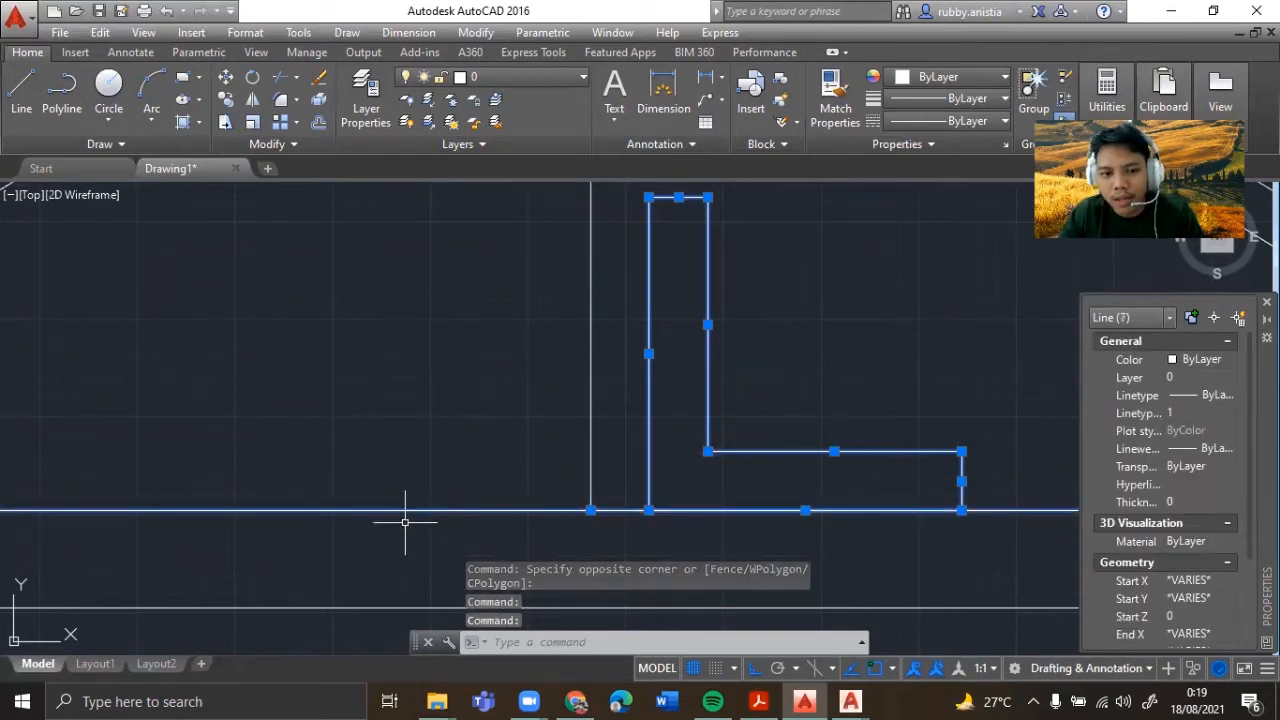
left_click(405, 511, "shift")
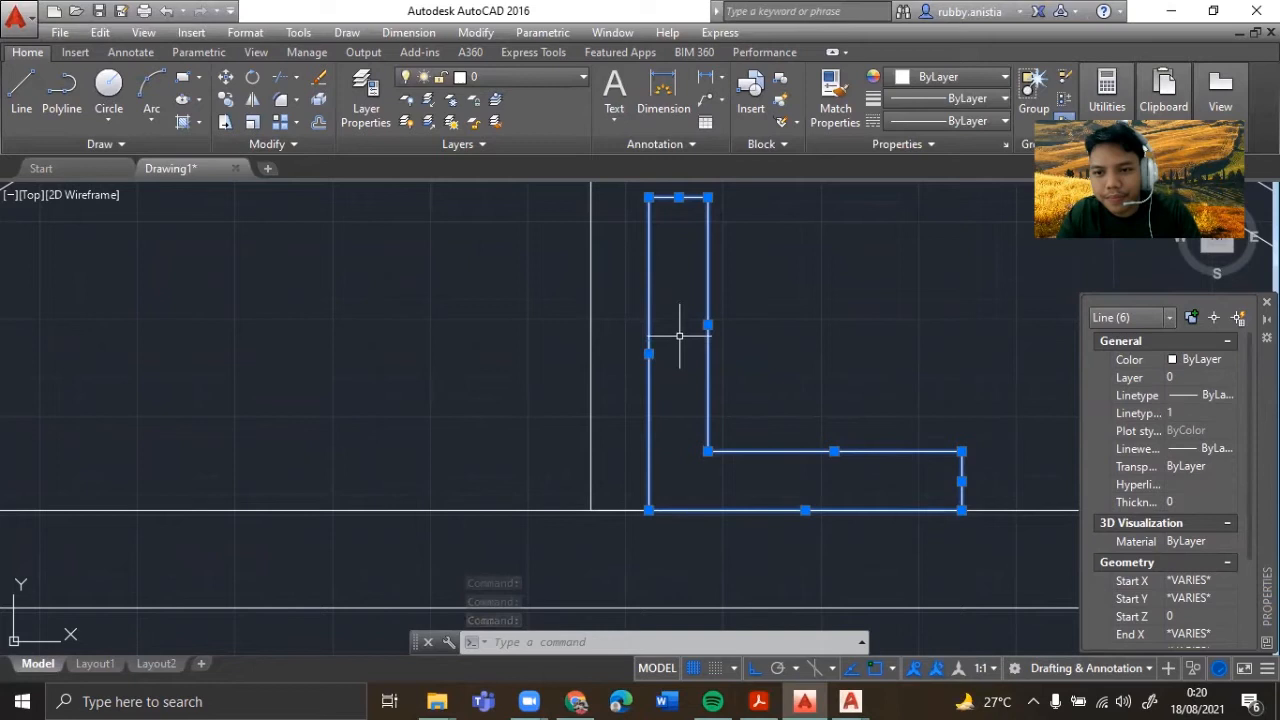
type("M")
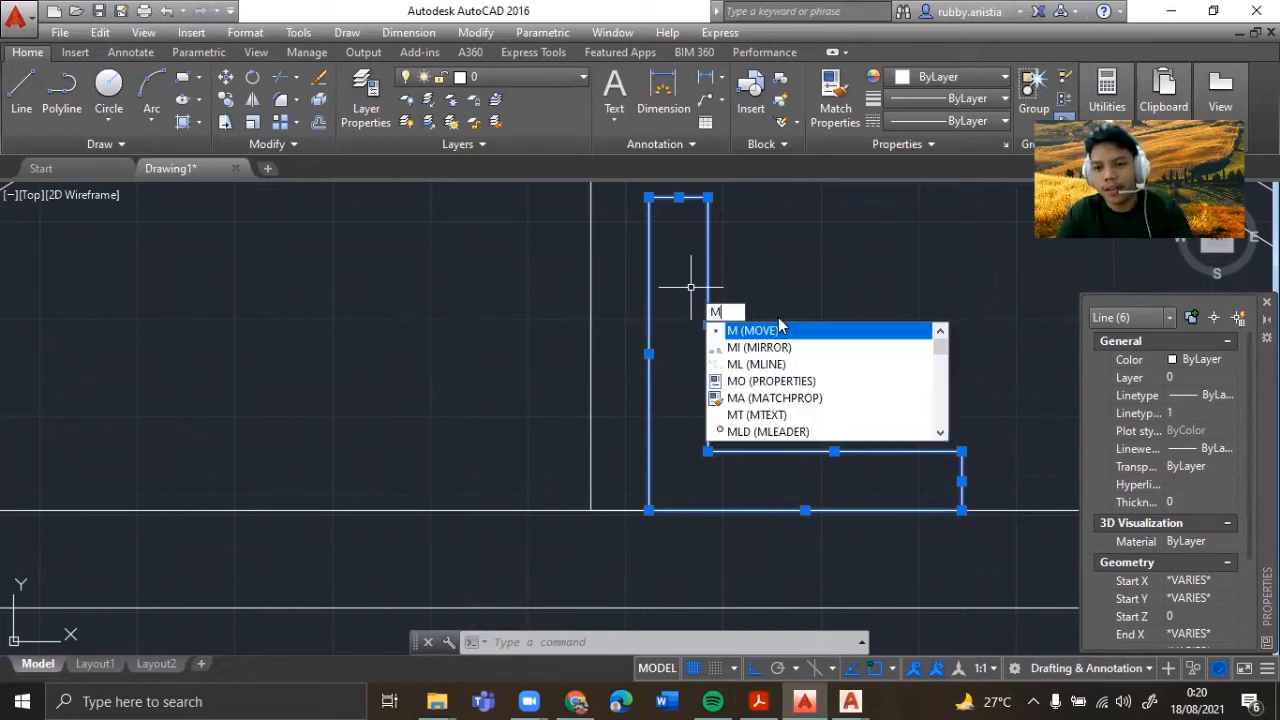
left_click(772, 347)
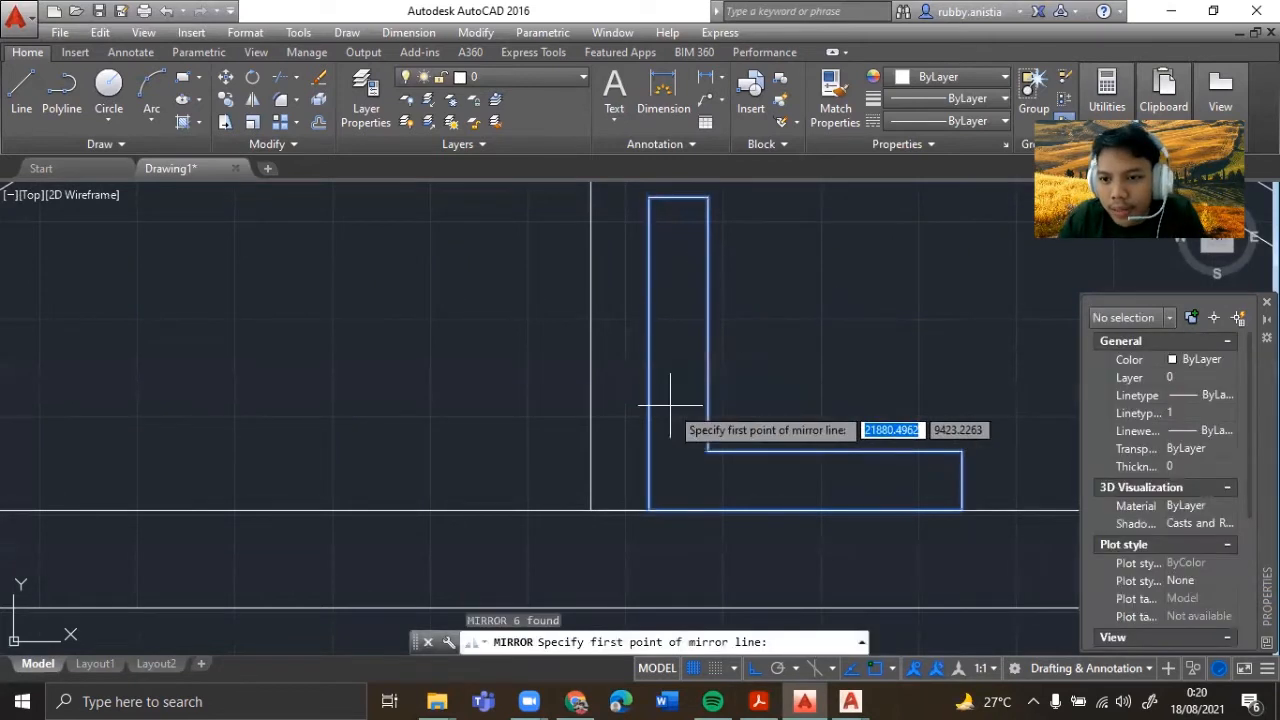
left_click(590, 510)
left_click(614, 270)
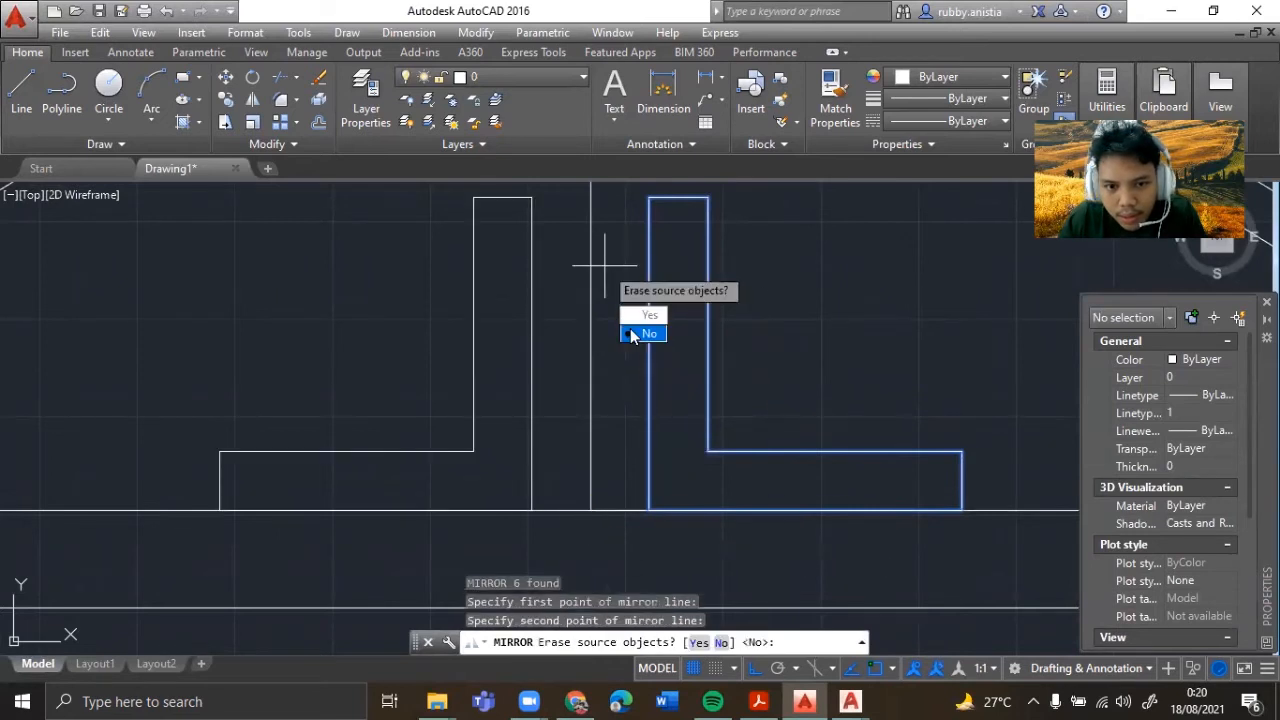
key("Return")
scroll(616, 272, "up", 1)
scroll(712, 290, "down", 3)
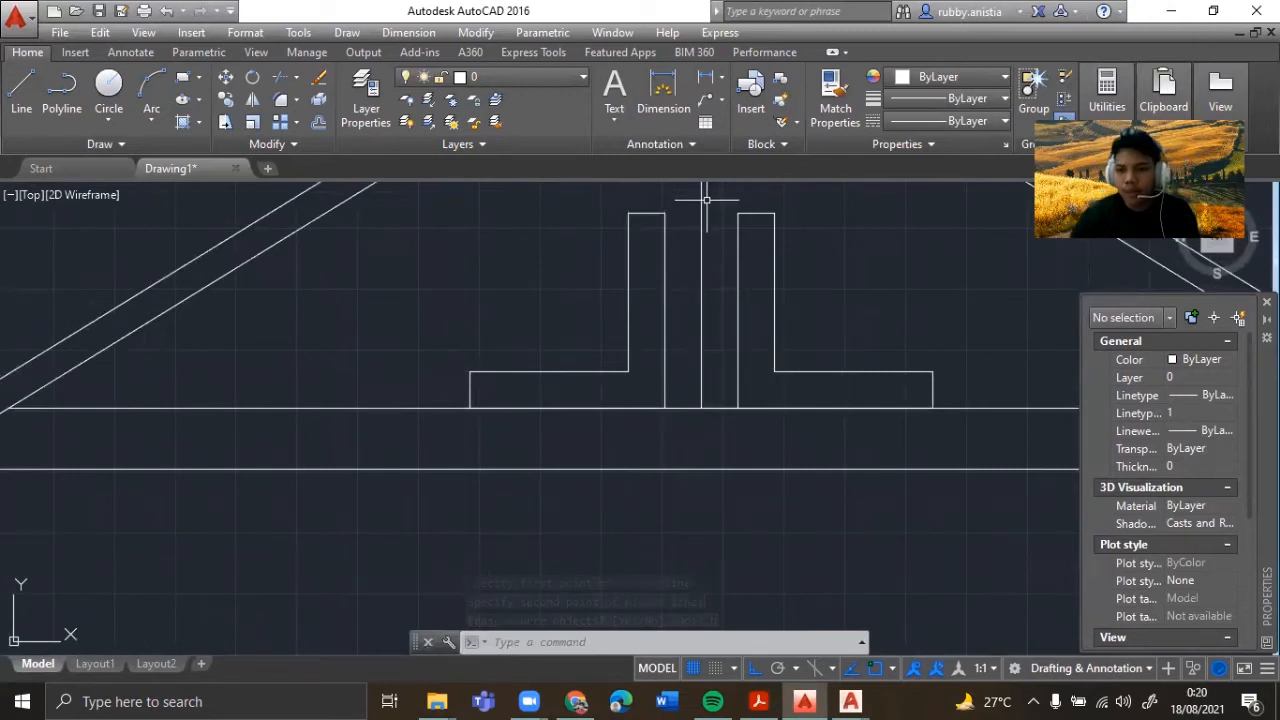
scroll(737, 357, "down", 5)
mouse_move(790, 390)
middle_mouse_down()
mouse_move(749, 345)
mouse_move(739, 365)
middle_mouse_up()
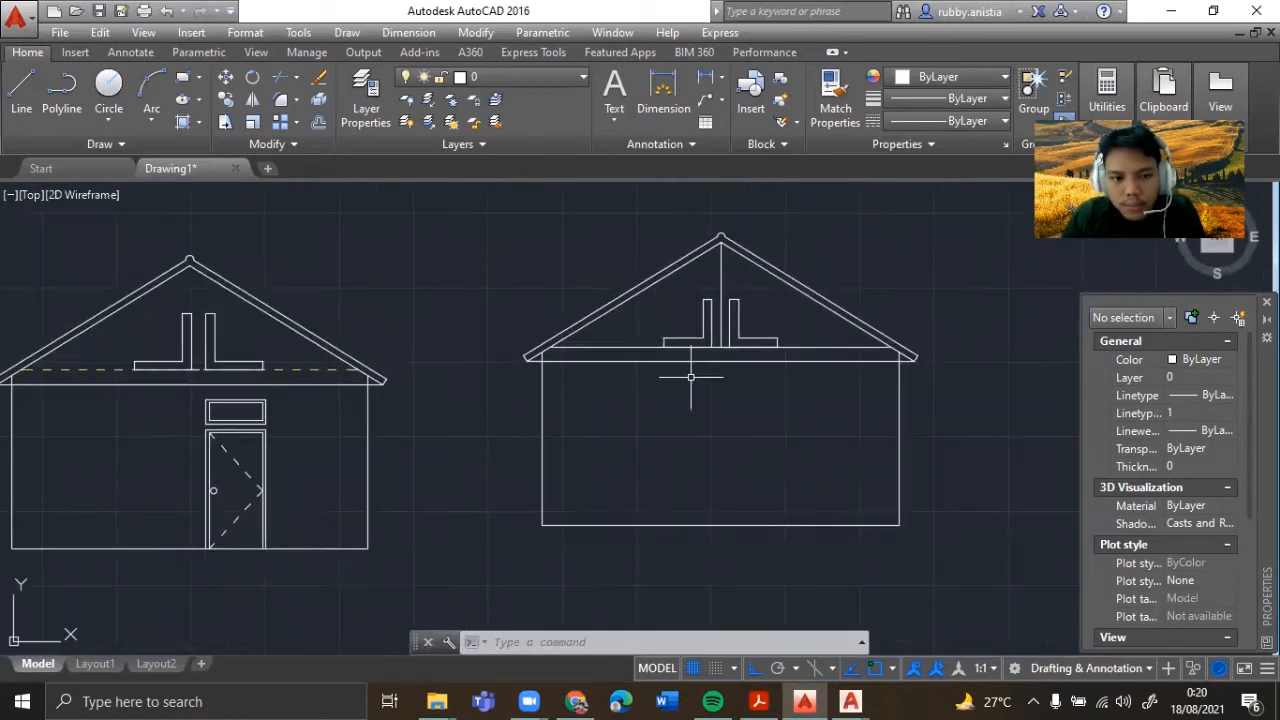
scroll(633, 376, "up", 2)
left_click(641, 347)
left_click(623, 320)
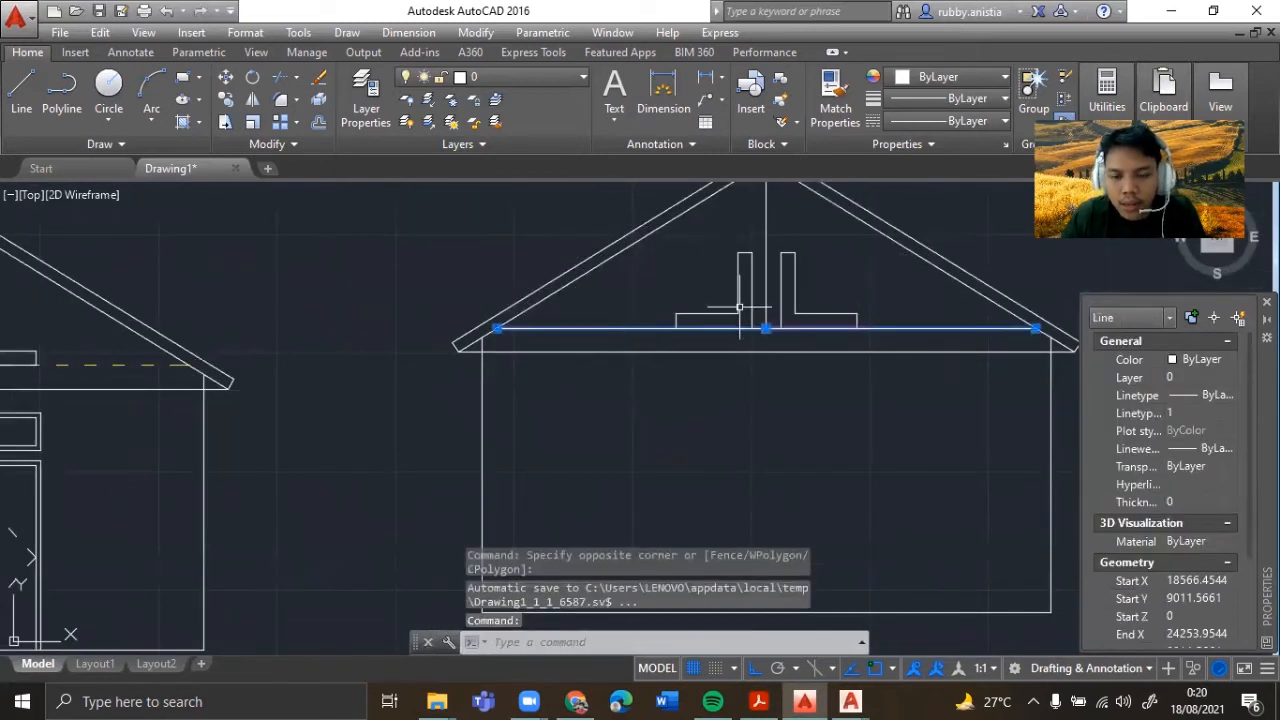
left_click(922, 122)
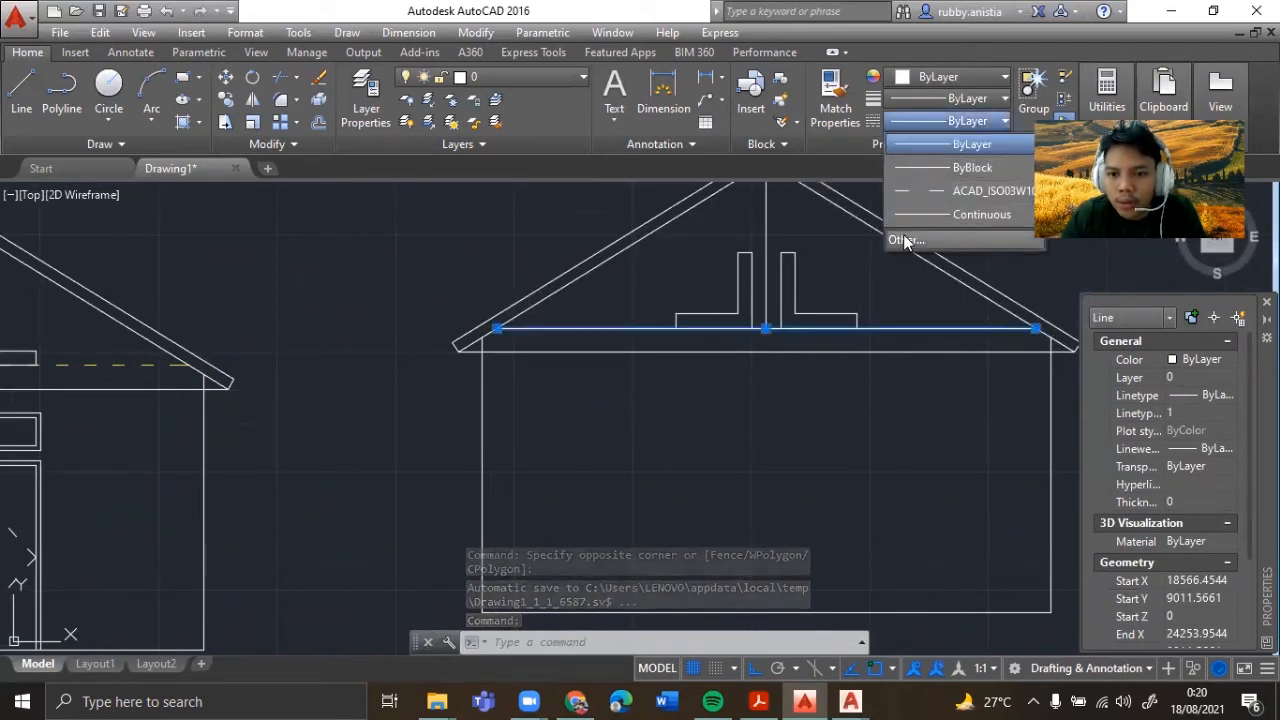
left_click(904, 241)
left_click(782, 190)
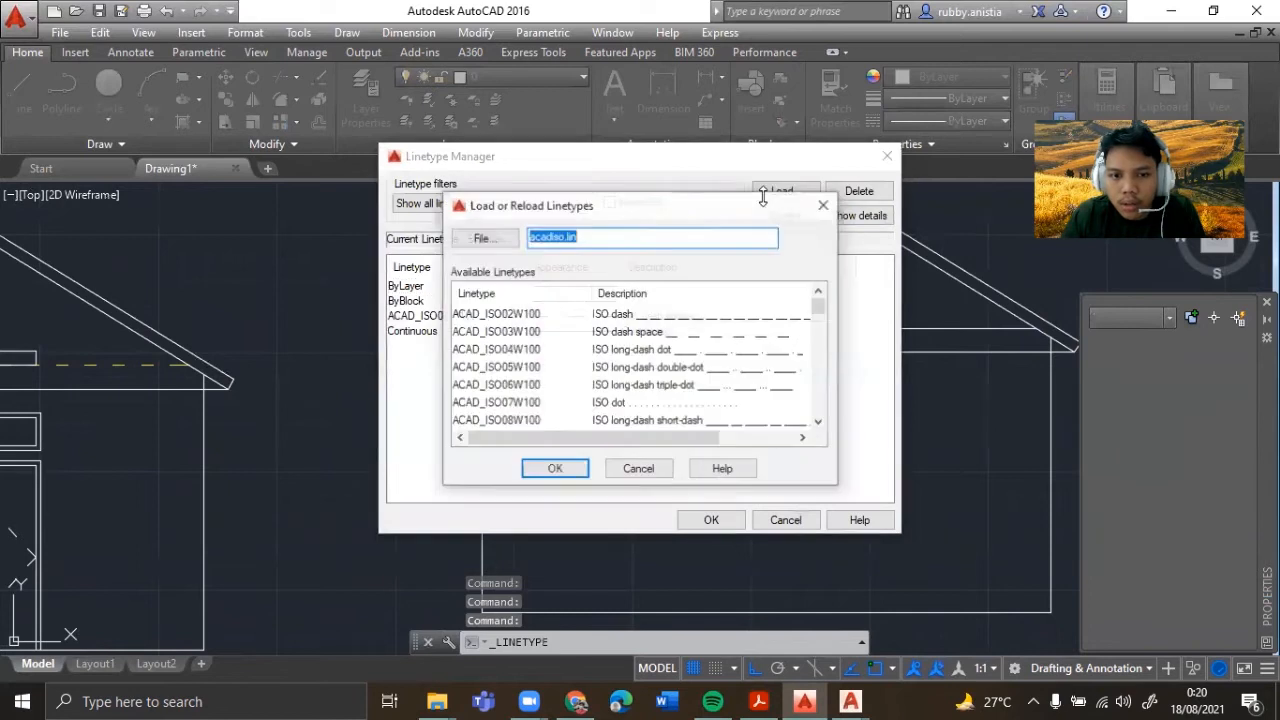
left_click(632, 338)
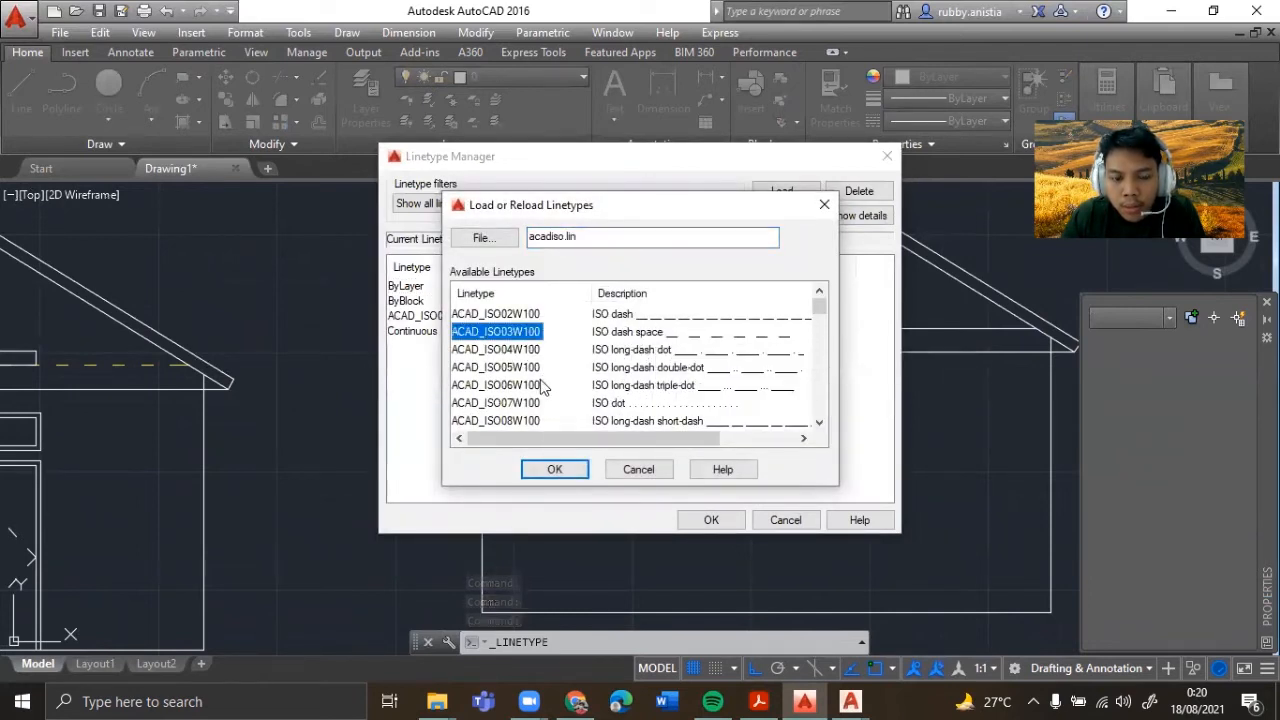
left_click(543, 470)
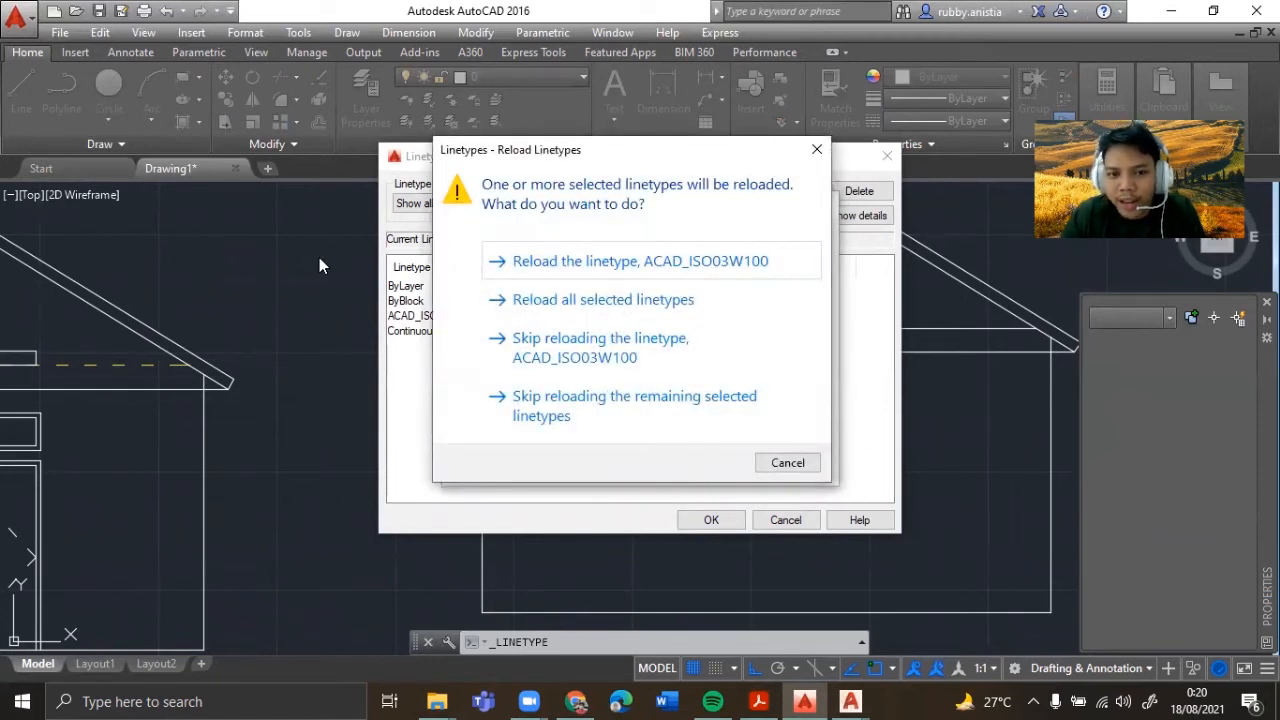
left_click(817, 149)
left_click(617, 316)
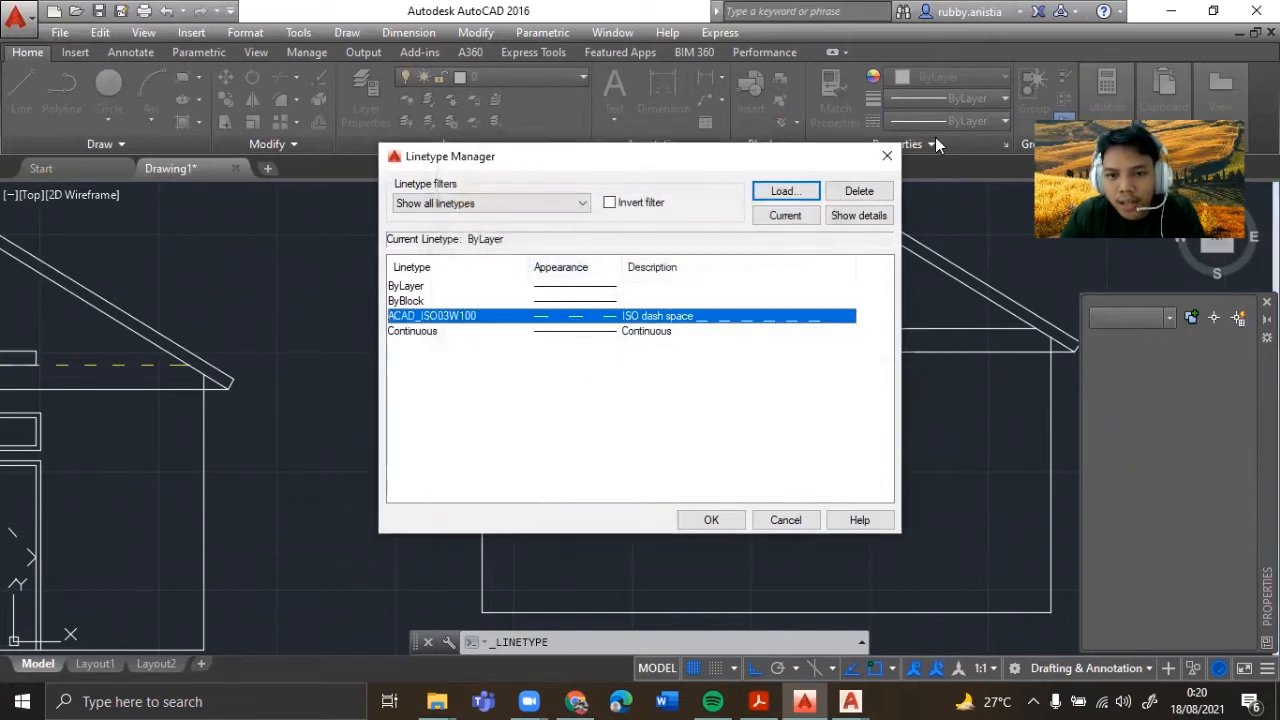
left_click(889, 157)
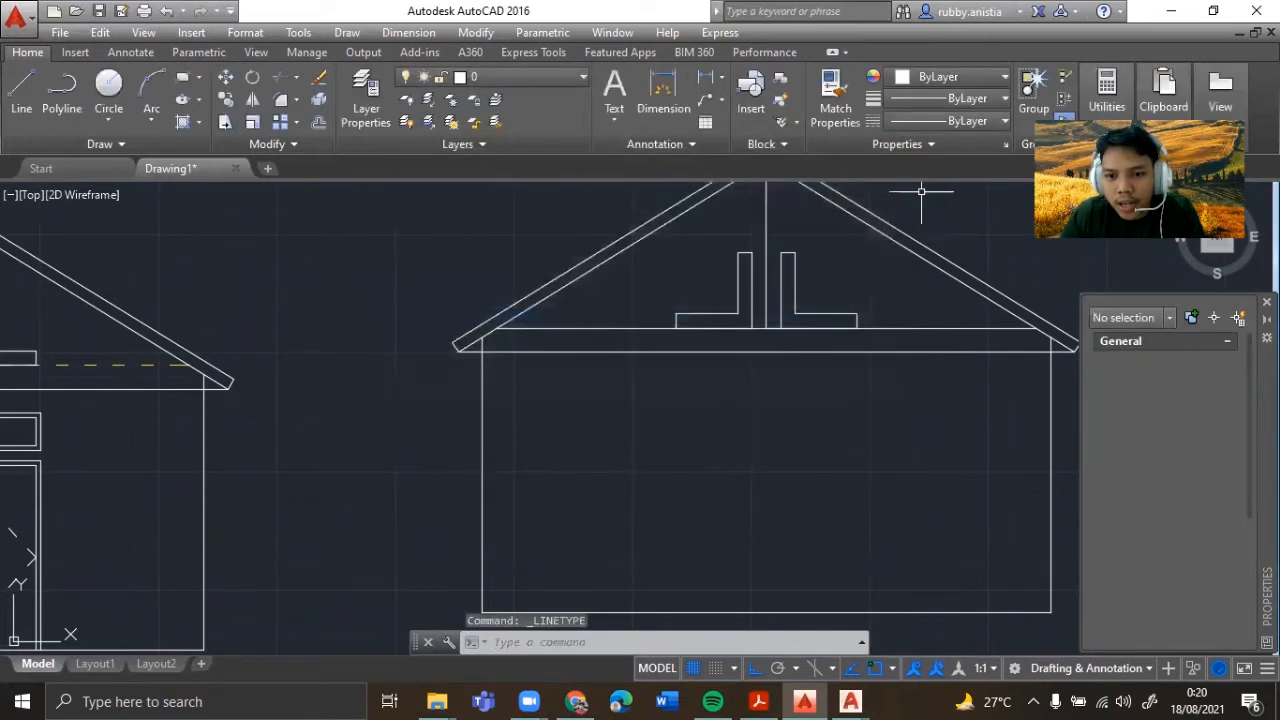
- Give the horizontal line at the gable's base the ACAD_ISO03W100 linetype with a linetype scale of 10
left_click(884, 328)
left_click(1194, 394)
left_click(1228, 395)
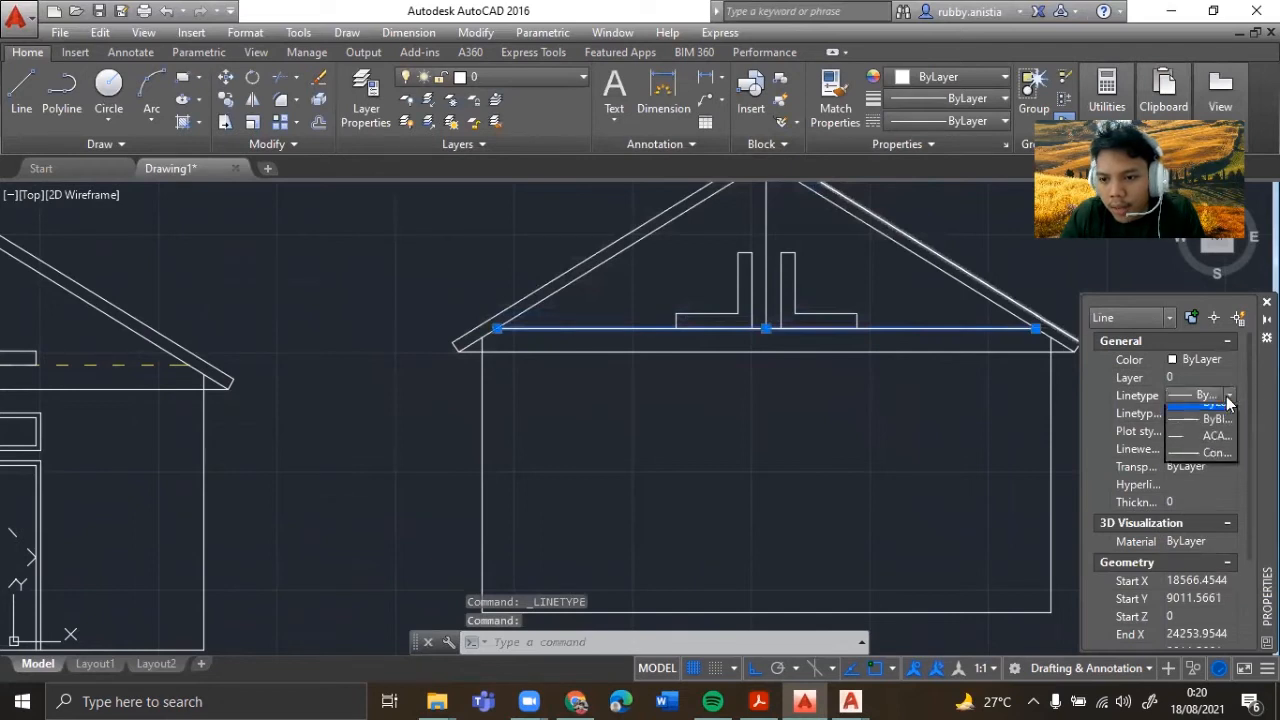
left_click(1211, 446)
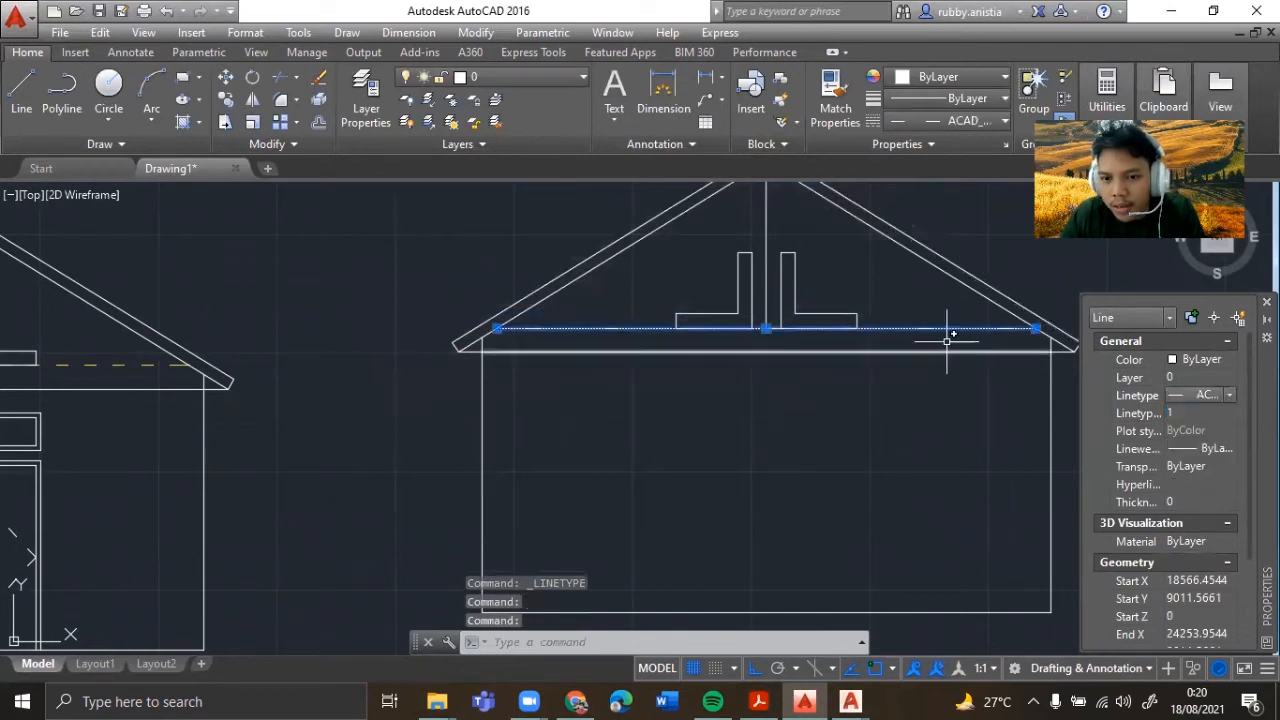
scroll(951, 334, "up", 4)
left_click(1228, 395)
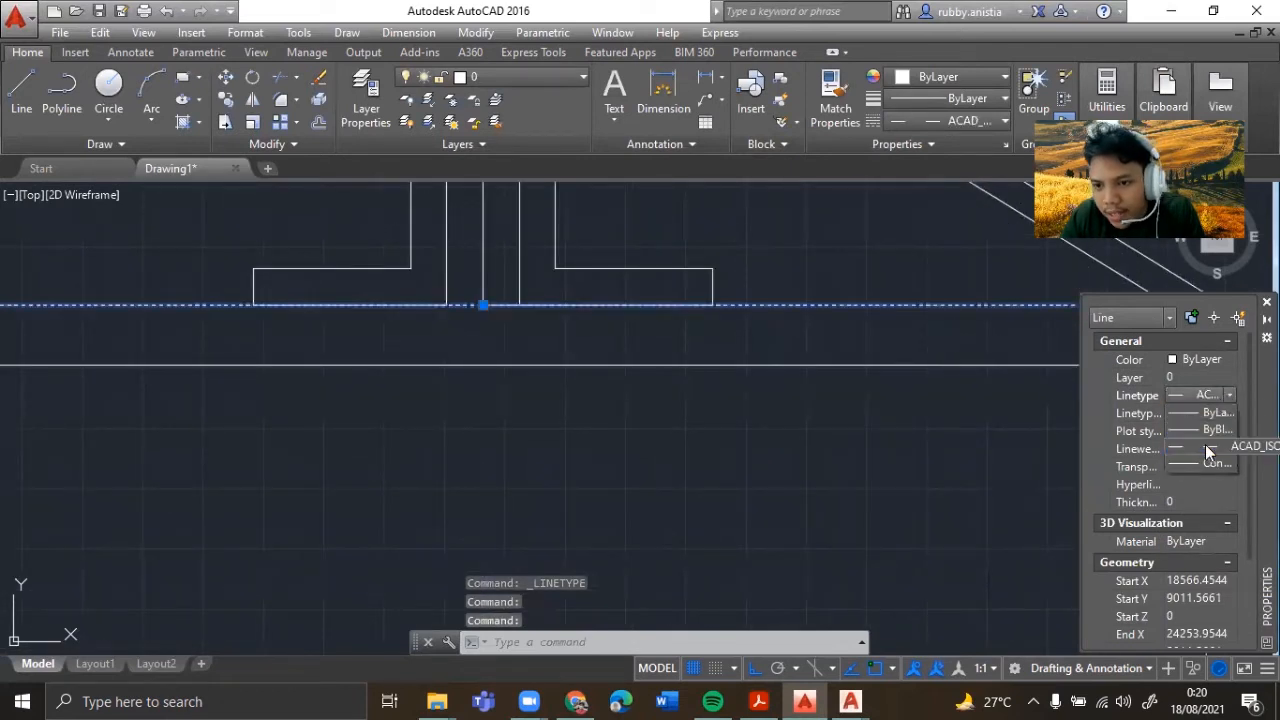
left_click(1208, 452)
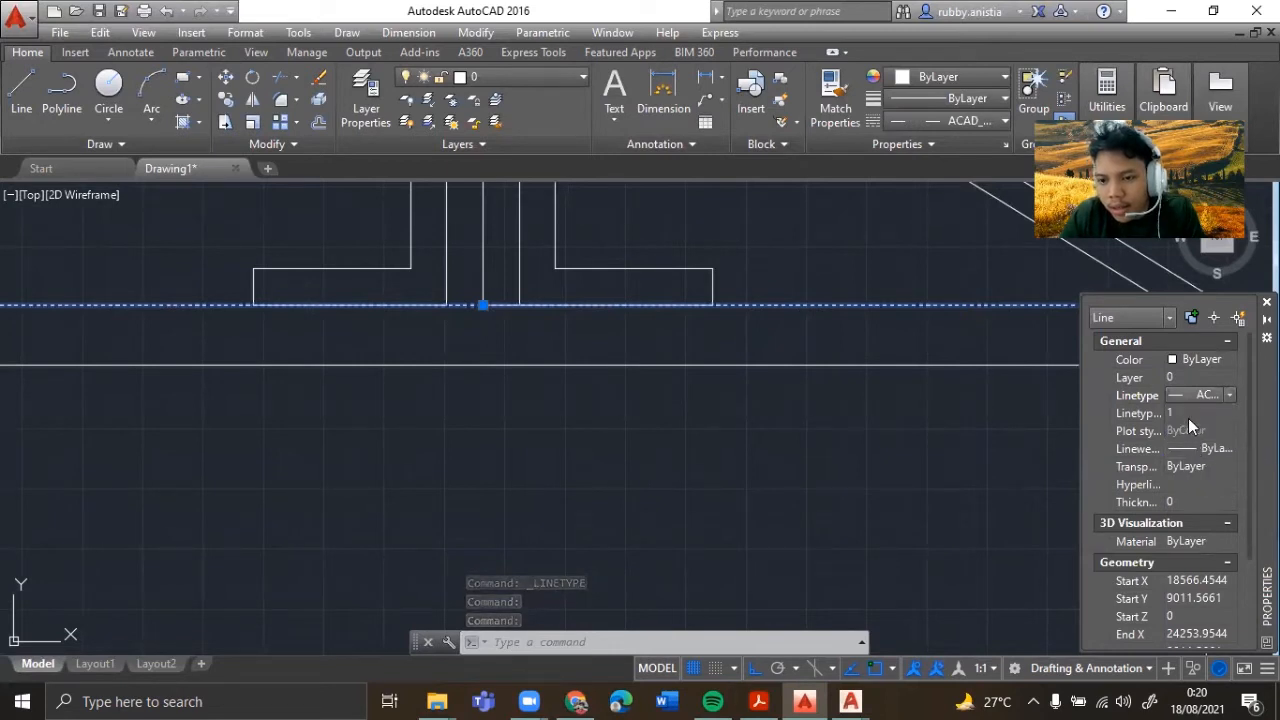
left_click(1190, 413)
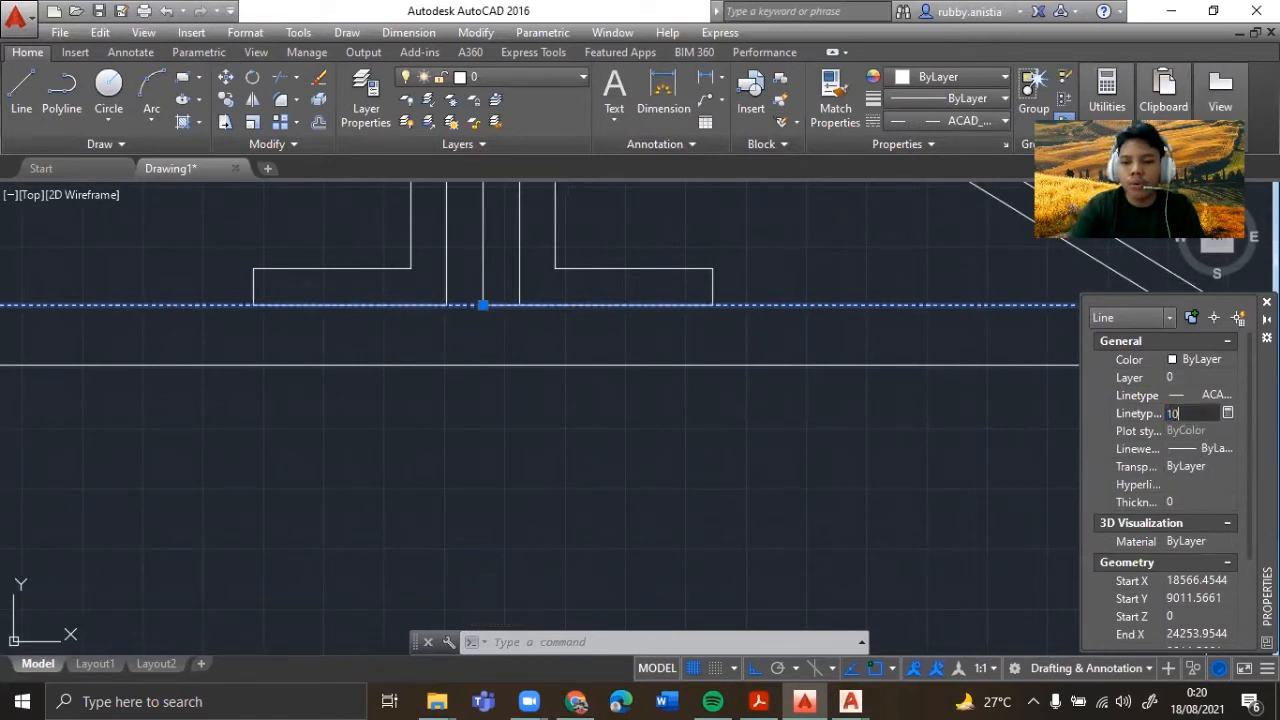
key("Return")
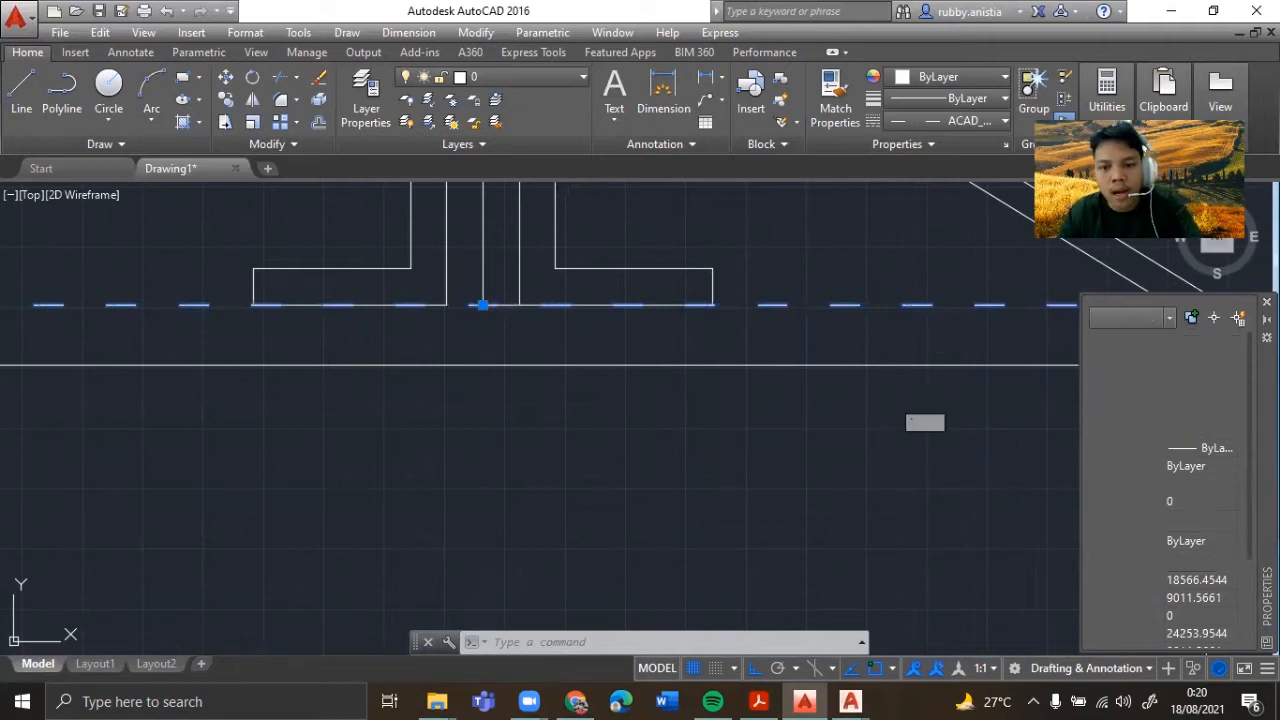
key("Escape")
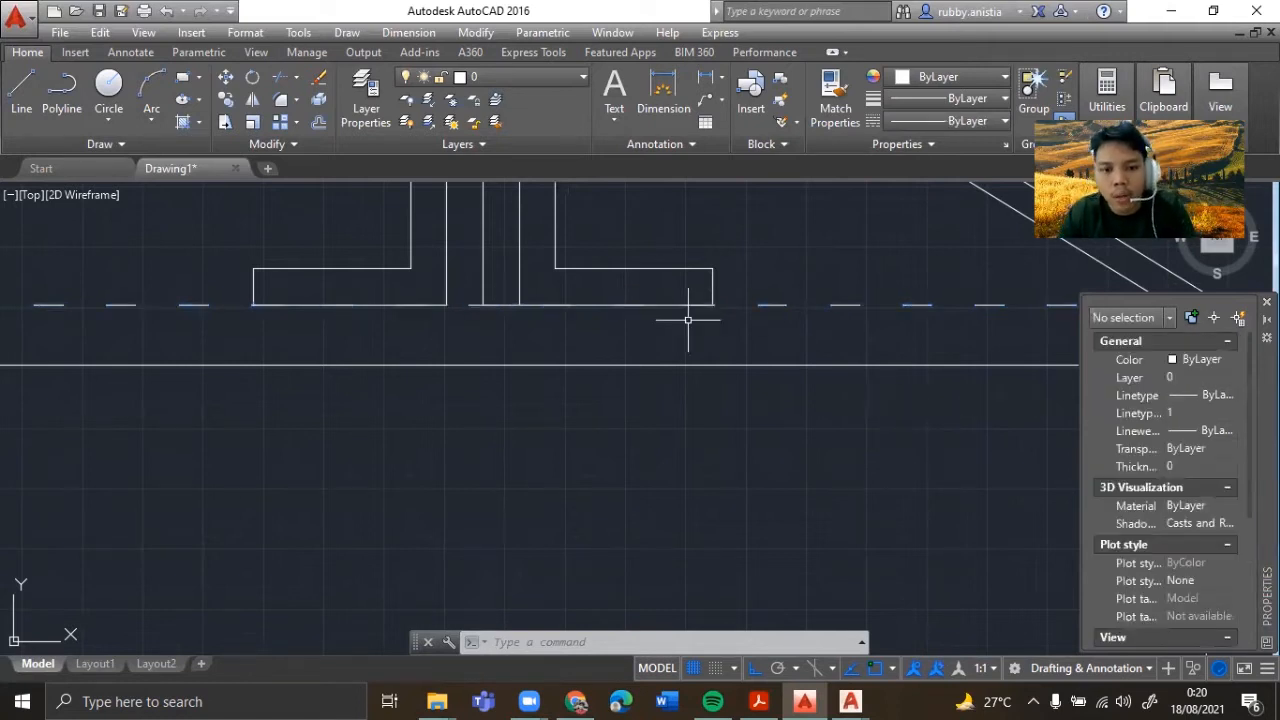
- Delete the short solid base segment between the two L-shaped members and the gable's vertical centre line
scroll(517, 296, "up", 4)
left_click(531, 289)
left_click(486, 313)
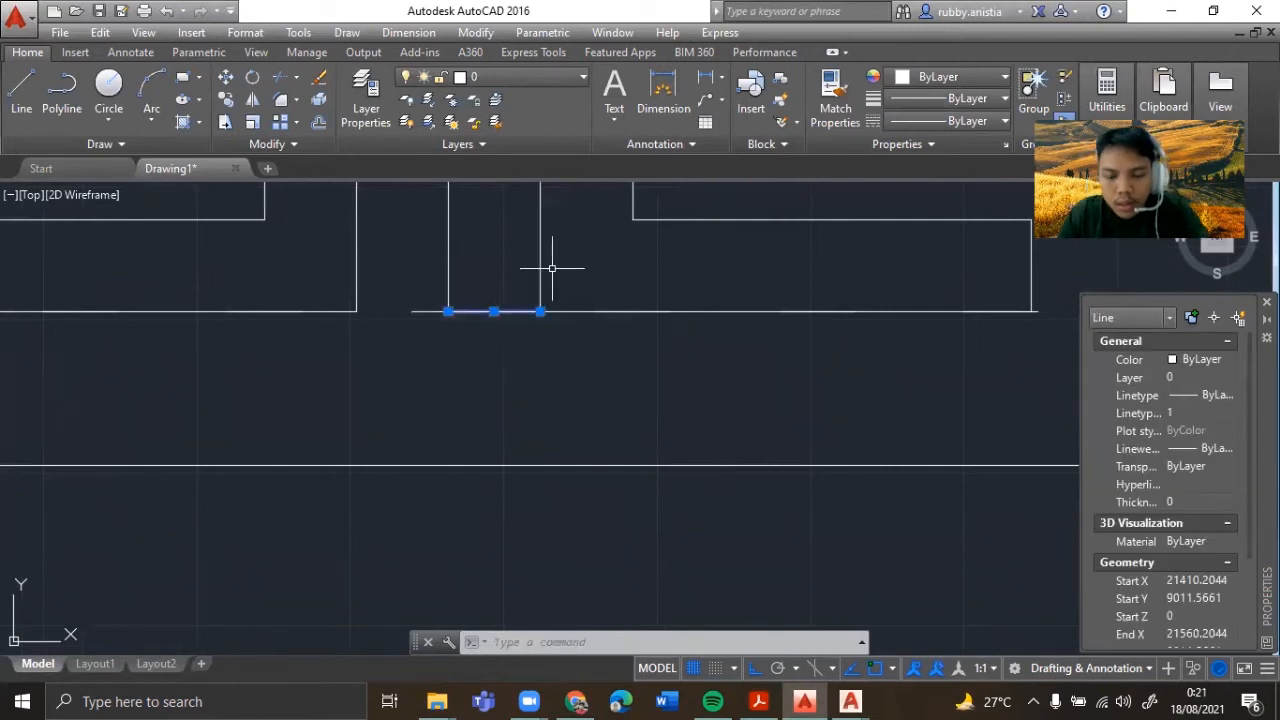
key("Delete")
left_click(500, 264)
left_click(435, 280)
key("Delete")
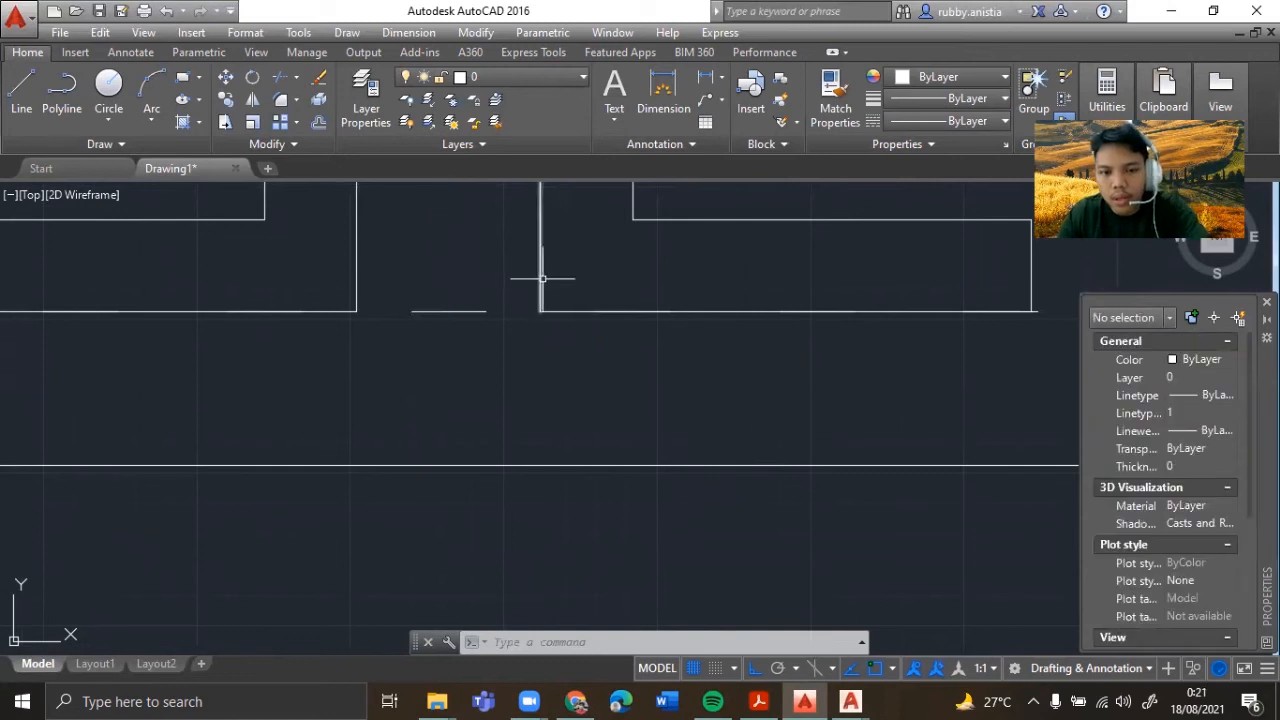
- Change the colour of the gable's dashed base line to yellow 244,238,81
scroll(494, 292, "down", 2)
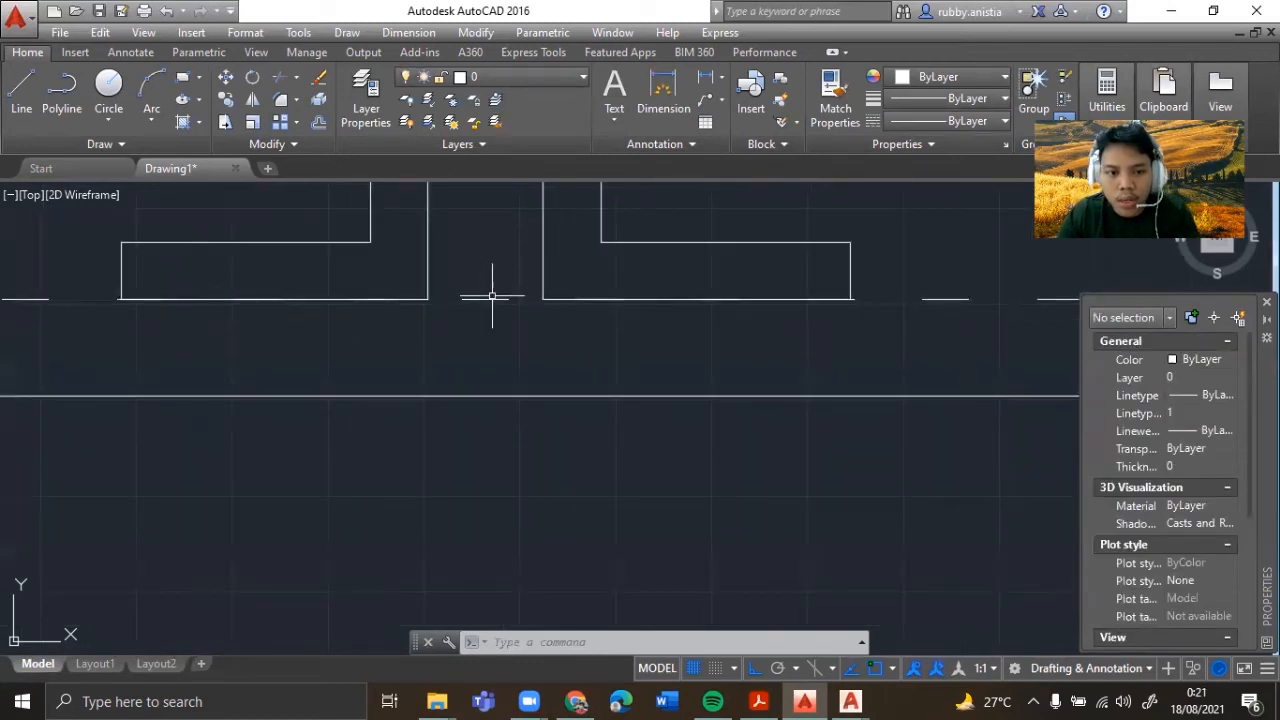
left_click(492, 297)
left_click(900, 76)
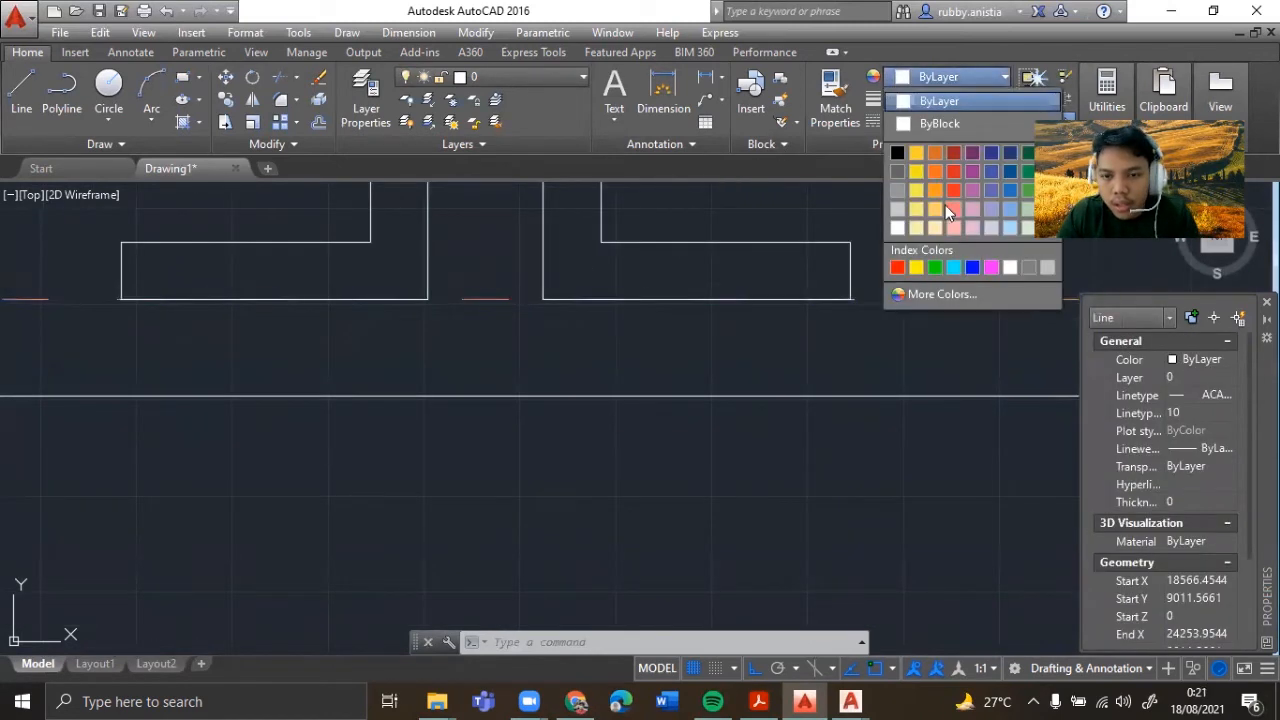
left_click(916, 190)
key("Escape")
scroll(716, 337, "down", 2)
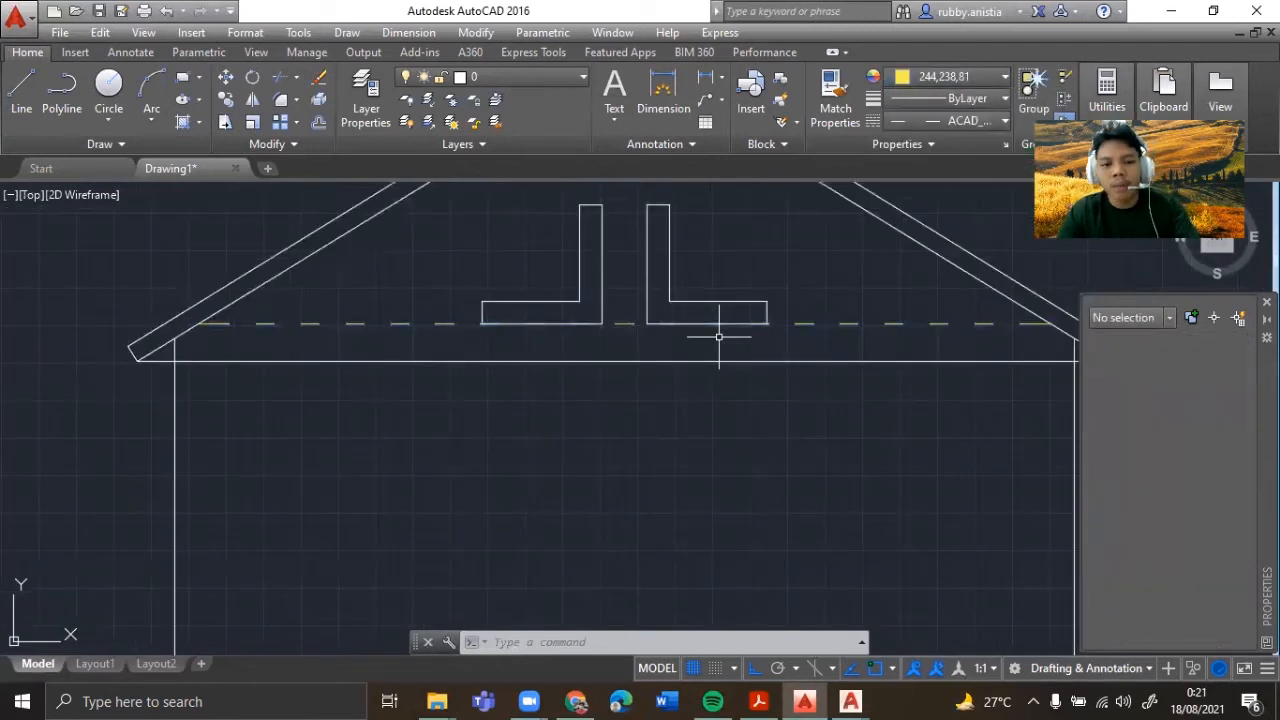
scroll(634, 371, "up", 5)
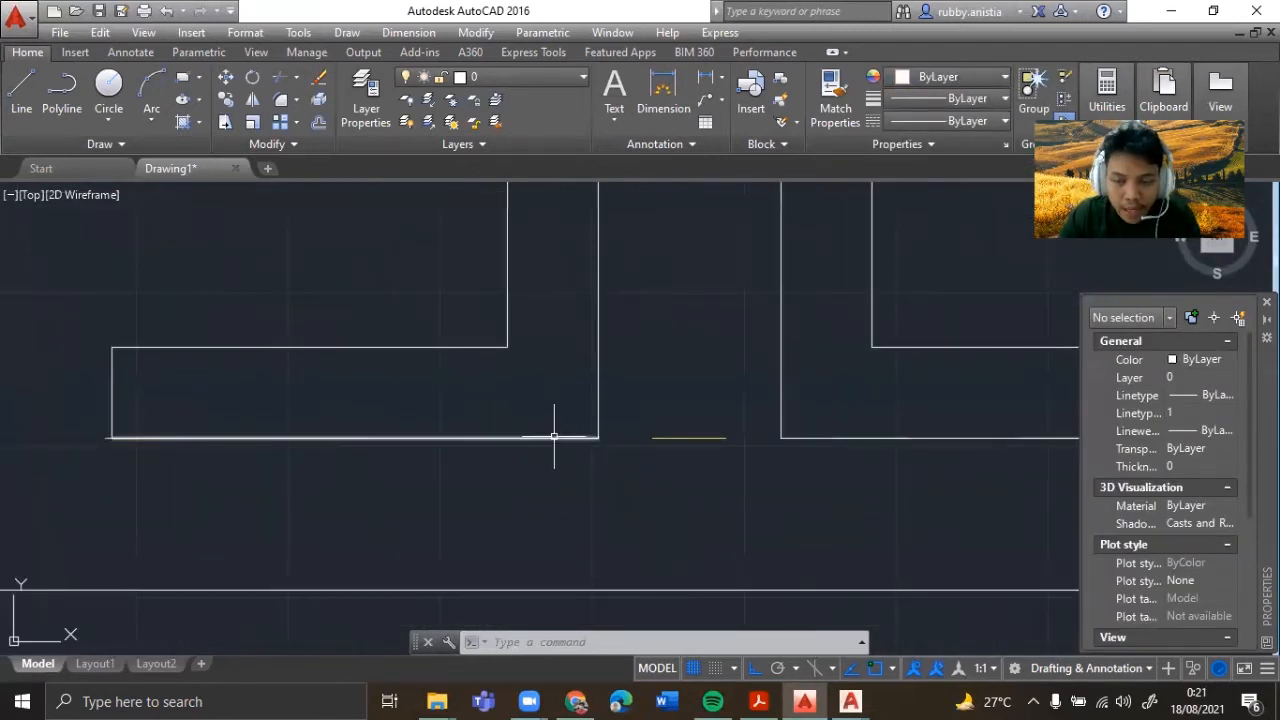
scroll(780, 429, "down", 4)
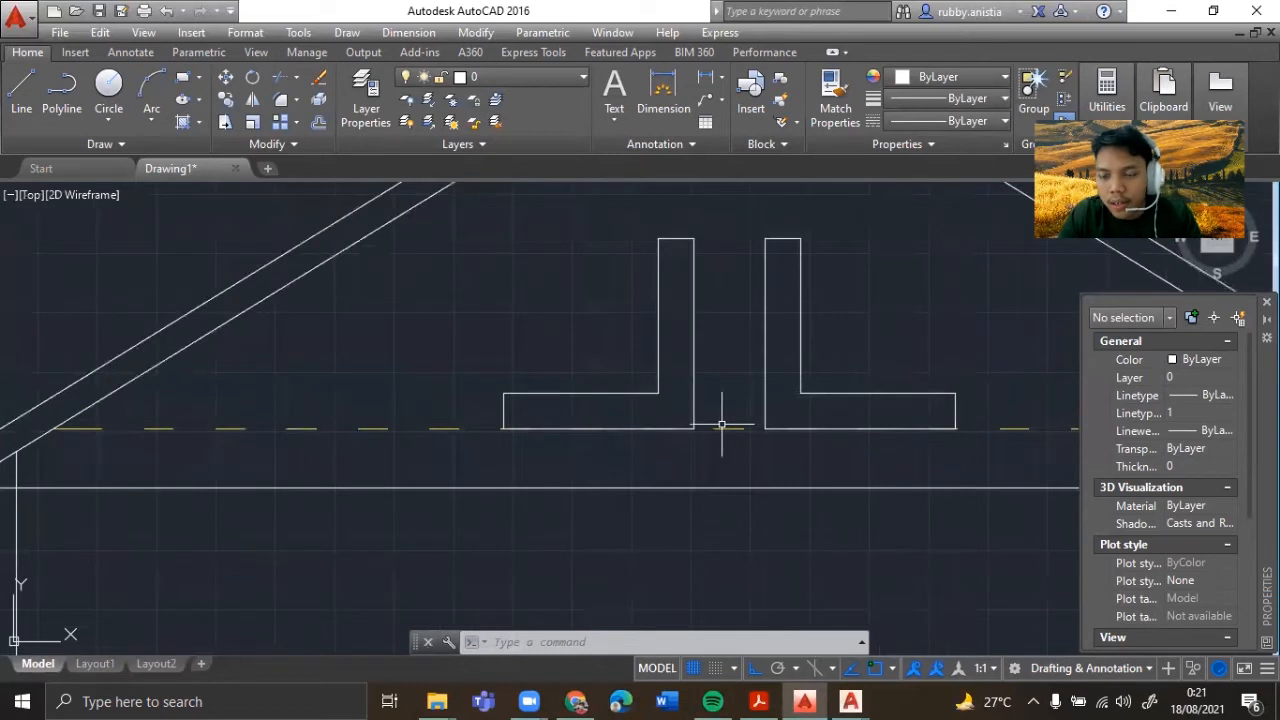
scroll(720, 425, "down", 5)
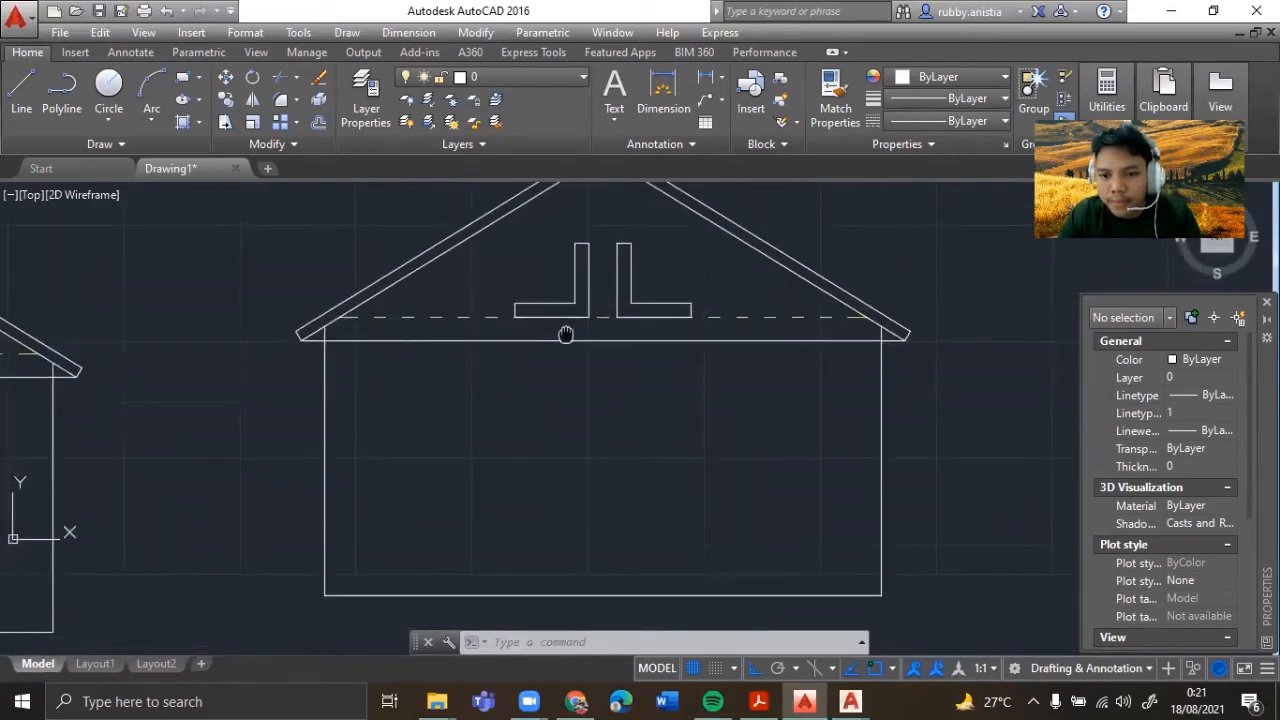
middle_click_drag(741, 387, 738, 321)
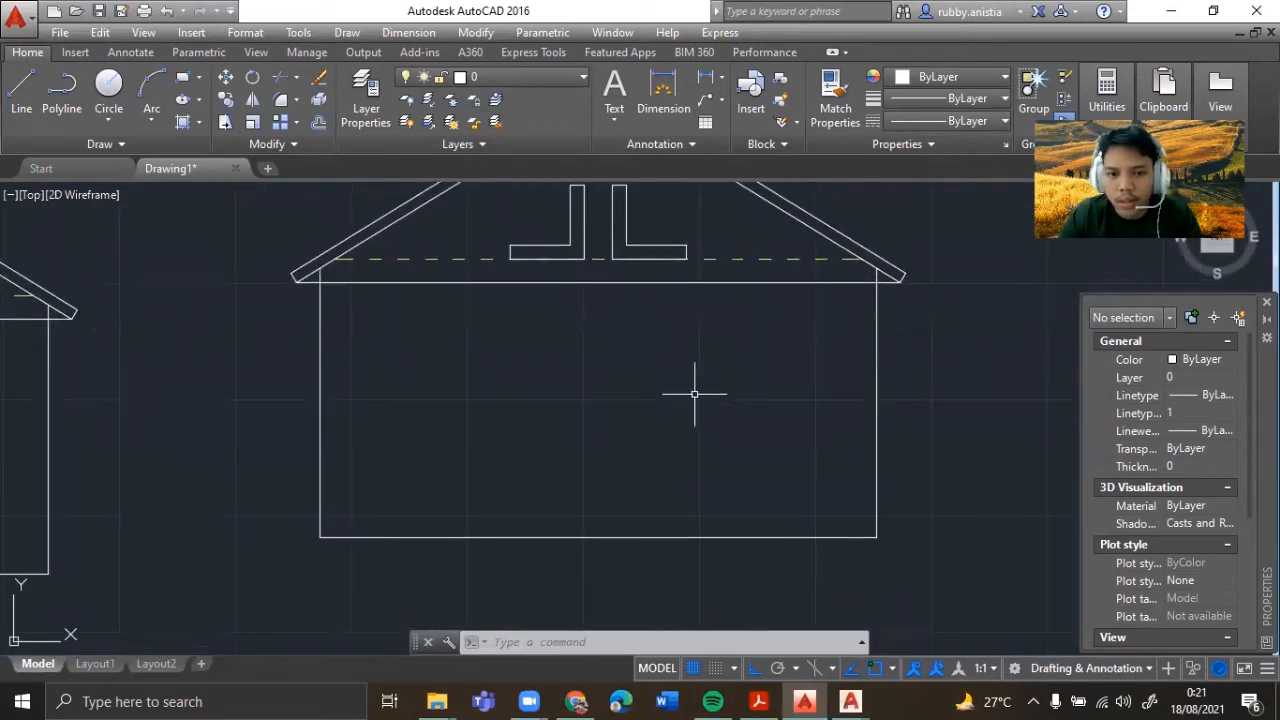
type("l")
key("BackSpace")
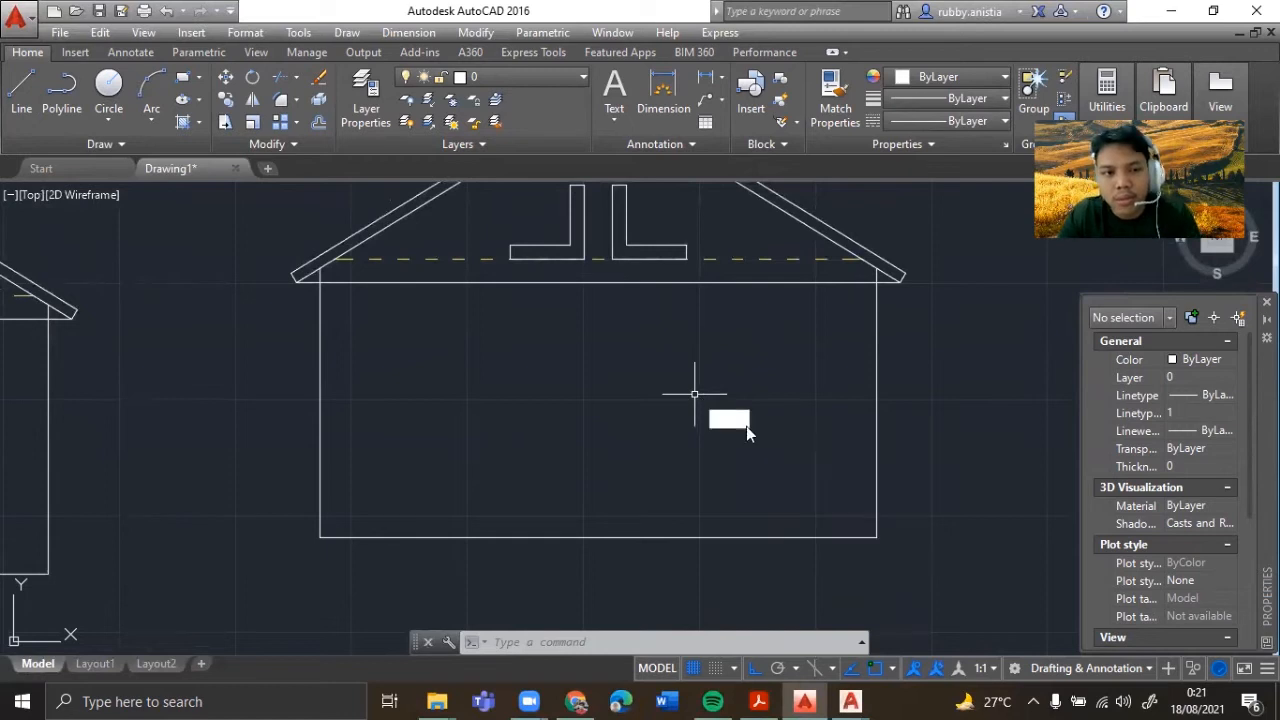
- Switch to the front elevation Tampak Depan(2).dwg in AutoCAD 2022 and check the door's height using a temporary line
key("Escape")
key("Escape")
mouse_move(410, 373)
middle_mouse_down()
mouse_move(623, 331)
mouse_move(686, 301)
middle_mouse_up()
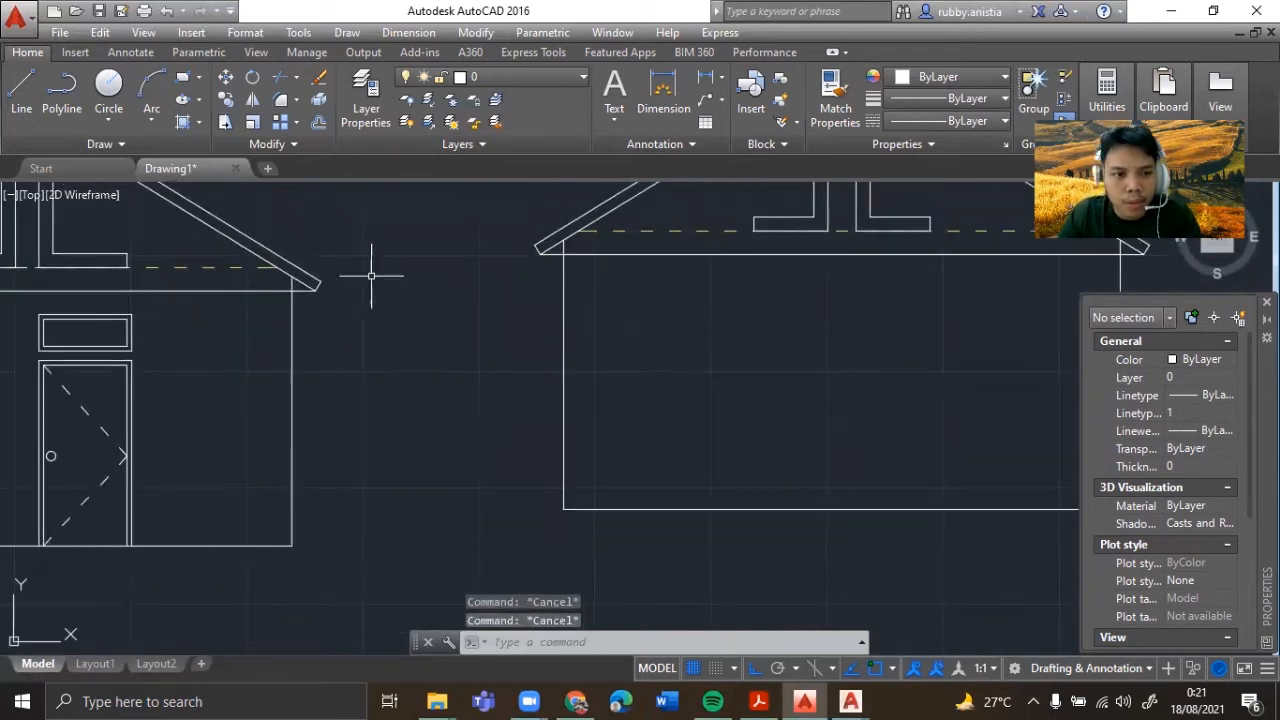
mouse_move(850, 701)
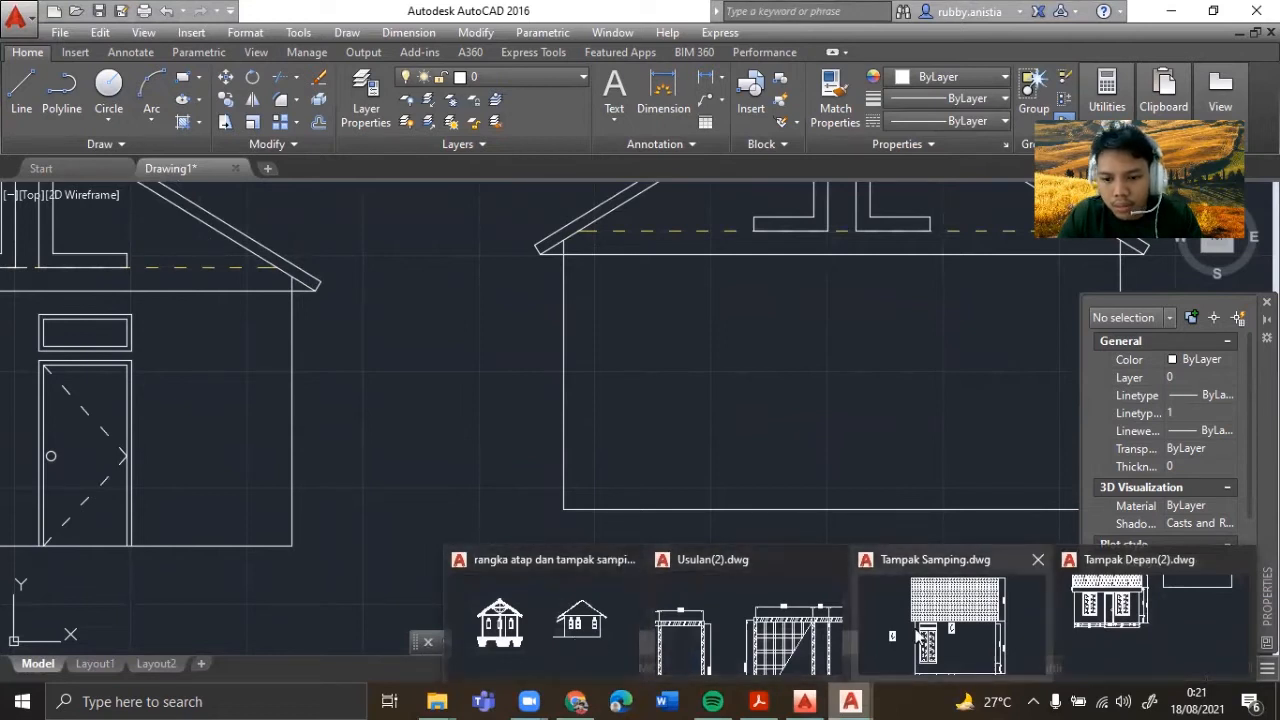
left_click(1110, 620)
middle_click_drag(335, 371, 617, 376)
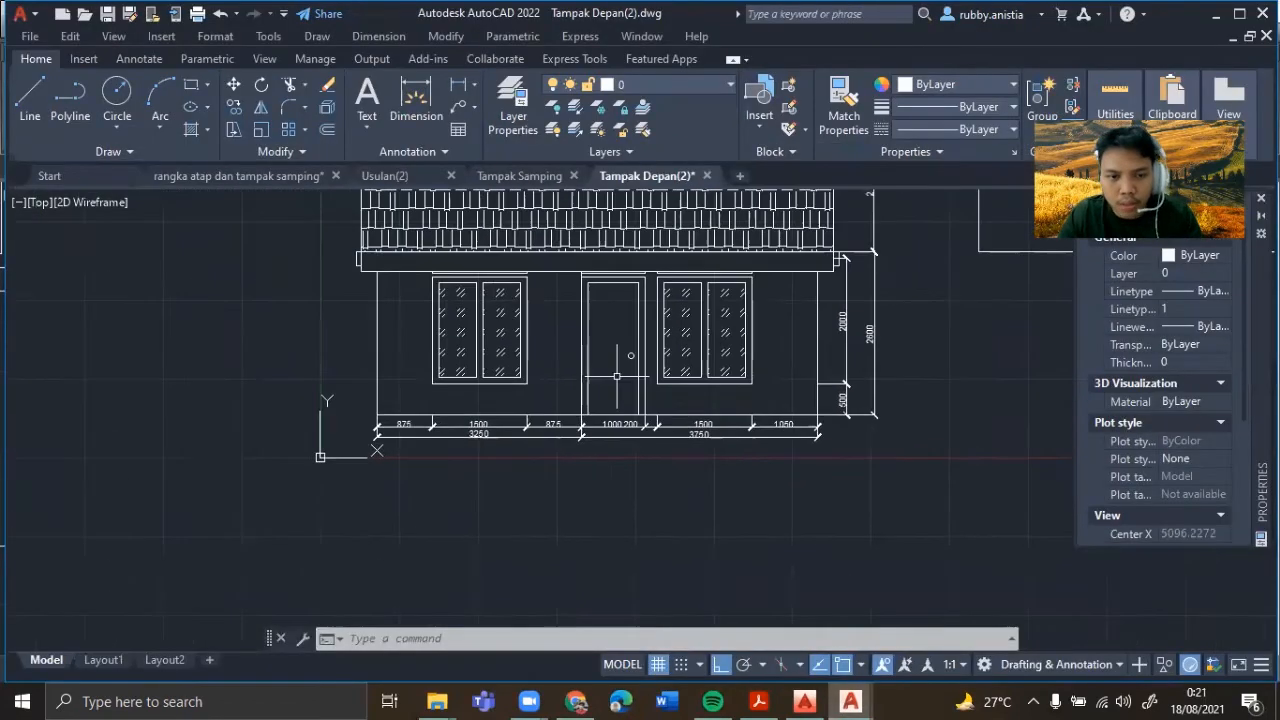
key("Return")
scroll(672, 428, "up", 5)
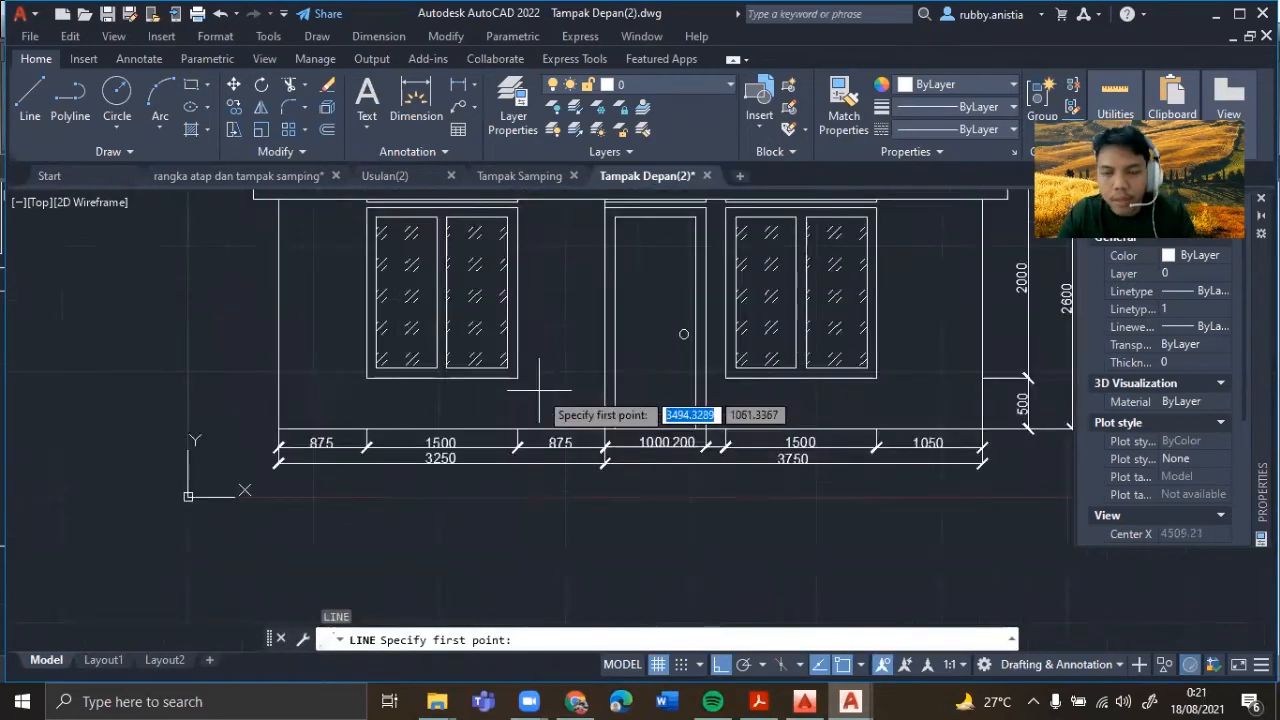
middle_click_drag(590, 346, 593, 455)
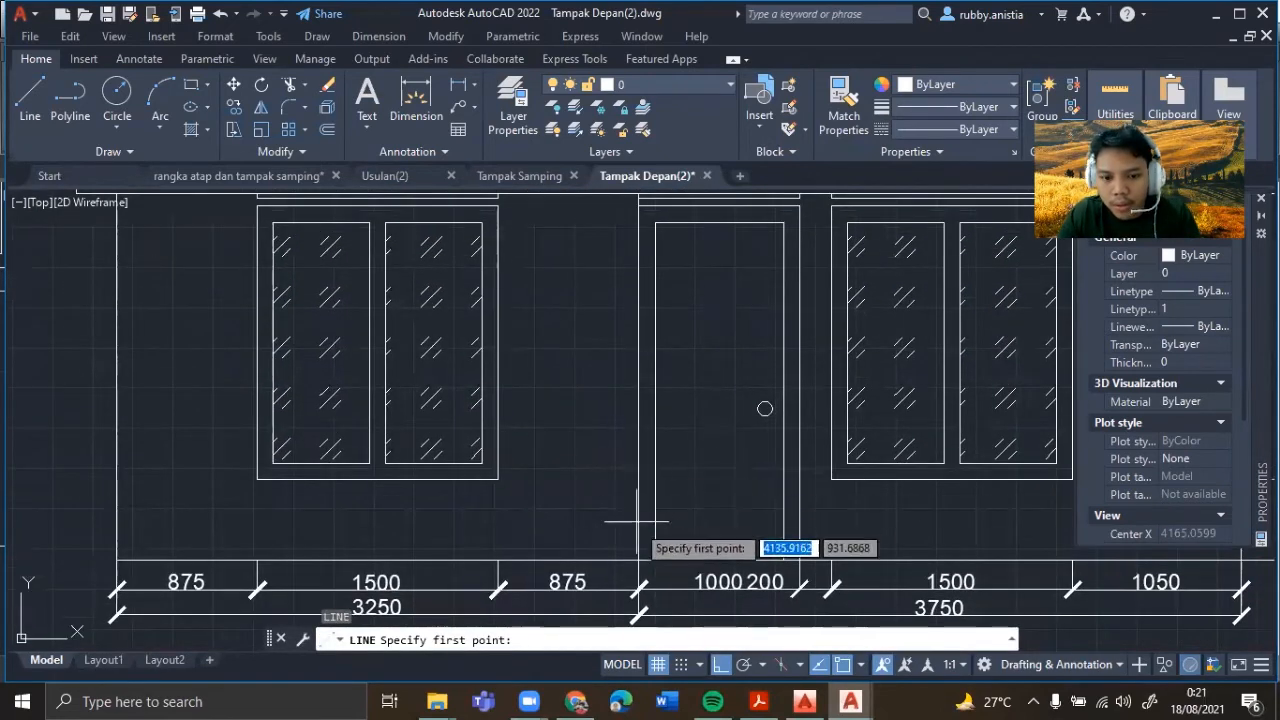
left_click(638, 559)
middle_click_drag(650, 238, 600, 523)
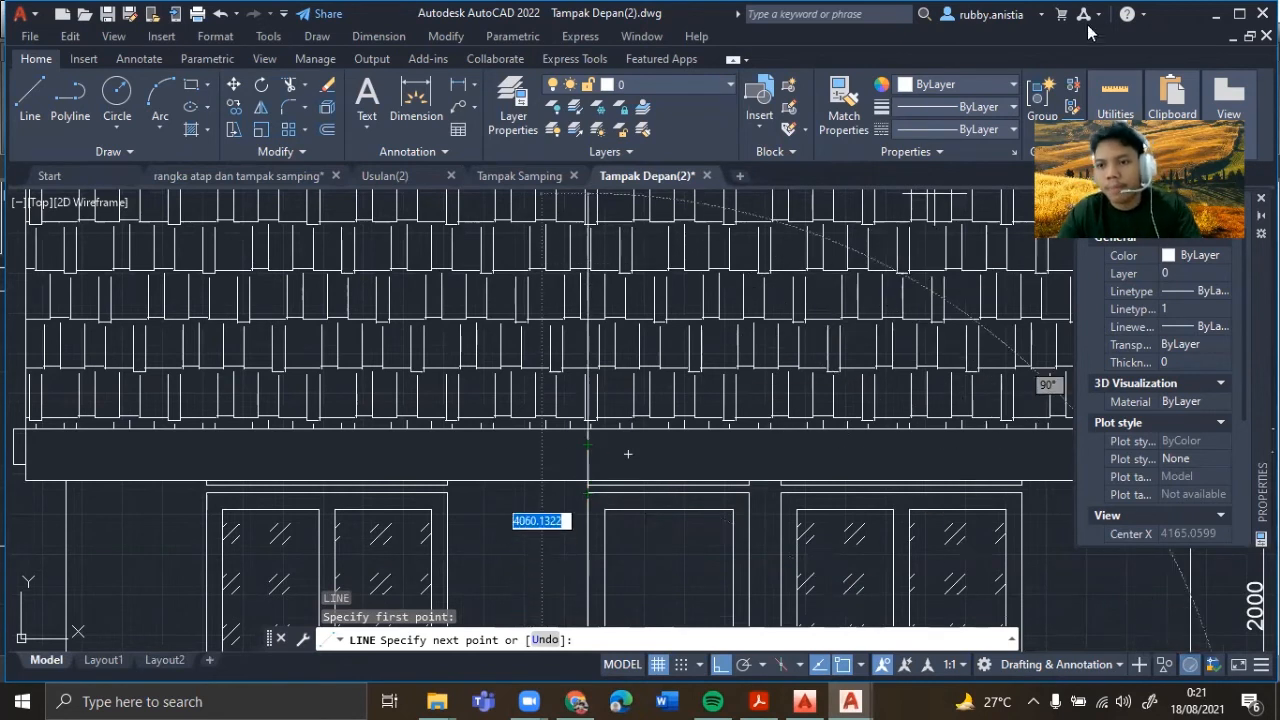
middle_click_drag(608, 530, 648, 237)
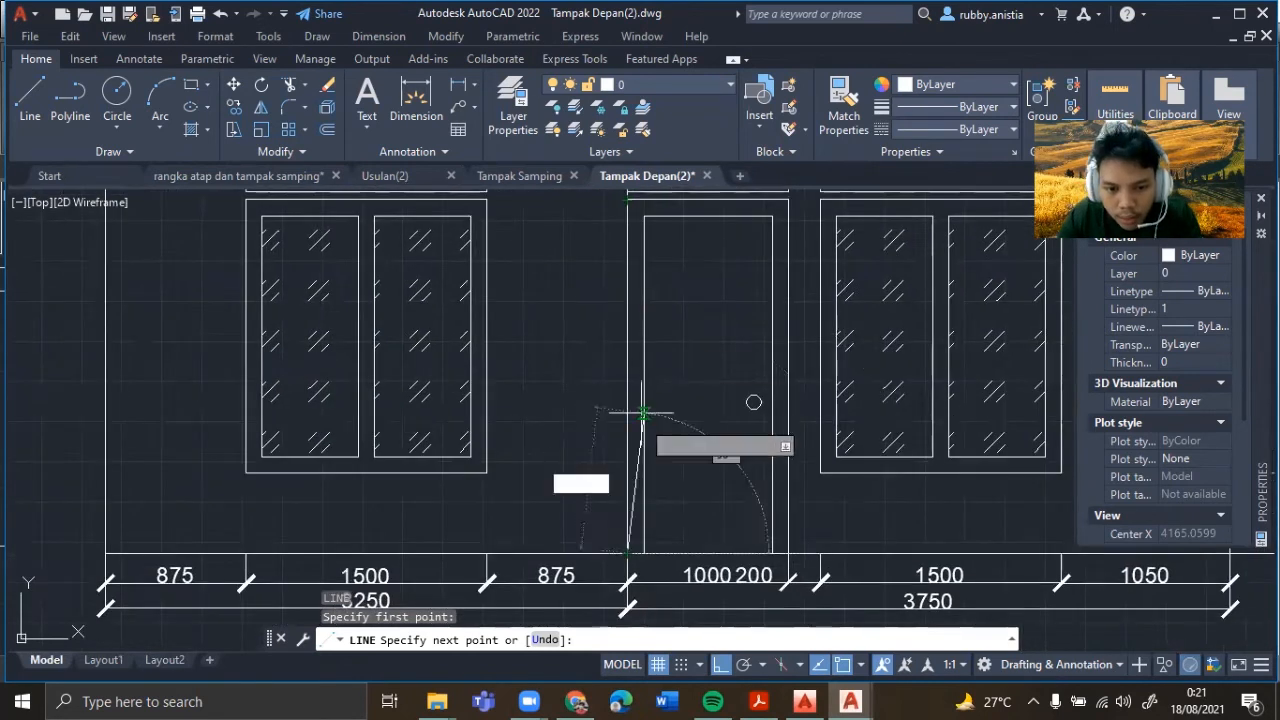
key("Escape")
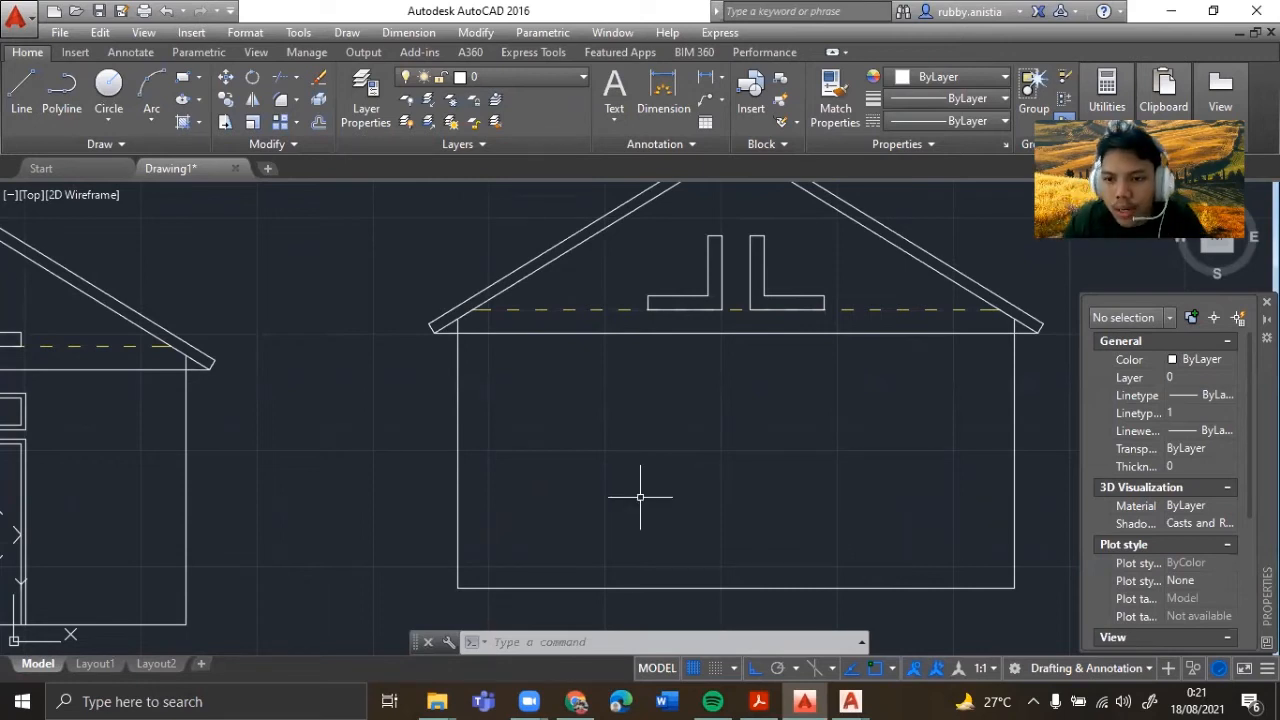
- Draw a 2200 vertical line up from the wall's base, aligned with the inner edge of the right L-shaped member
type("L")
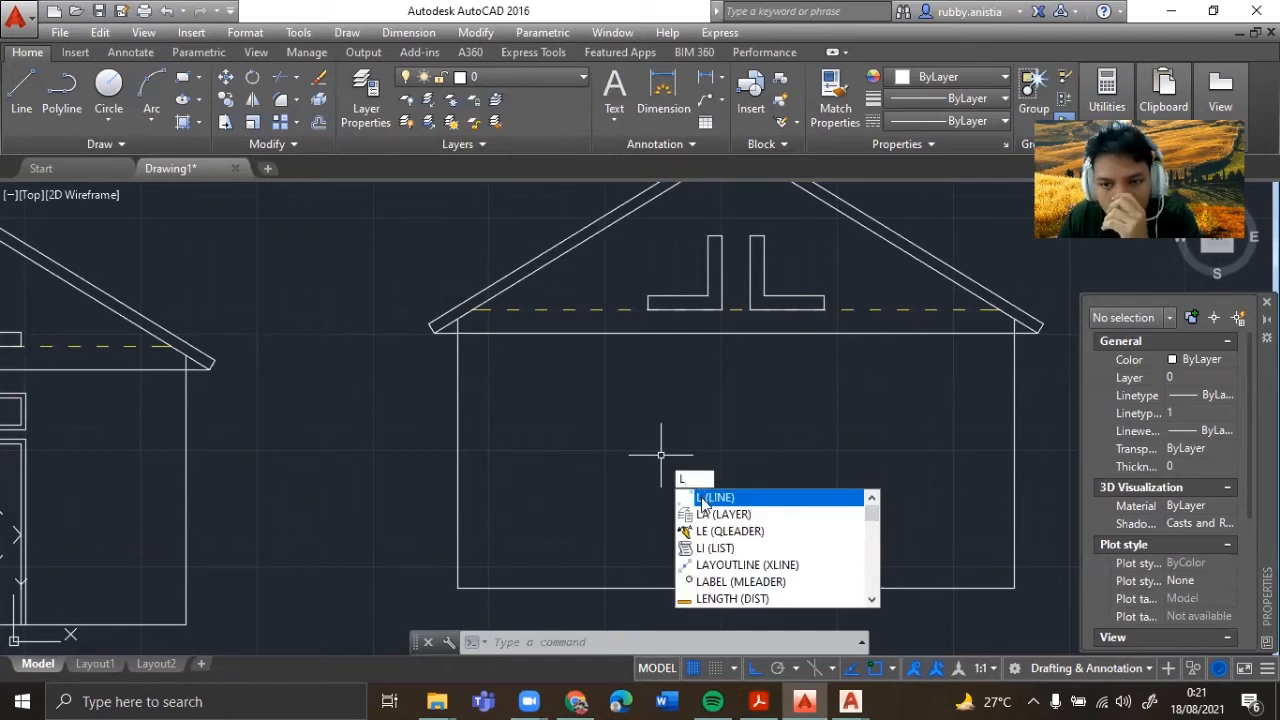
left_click(703, 503)
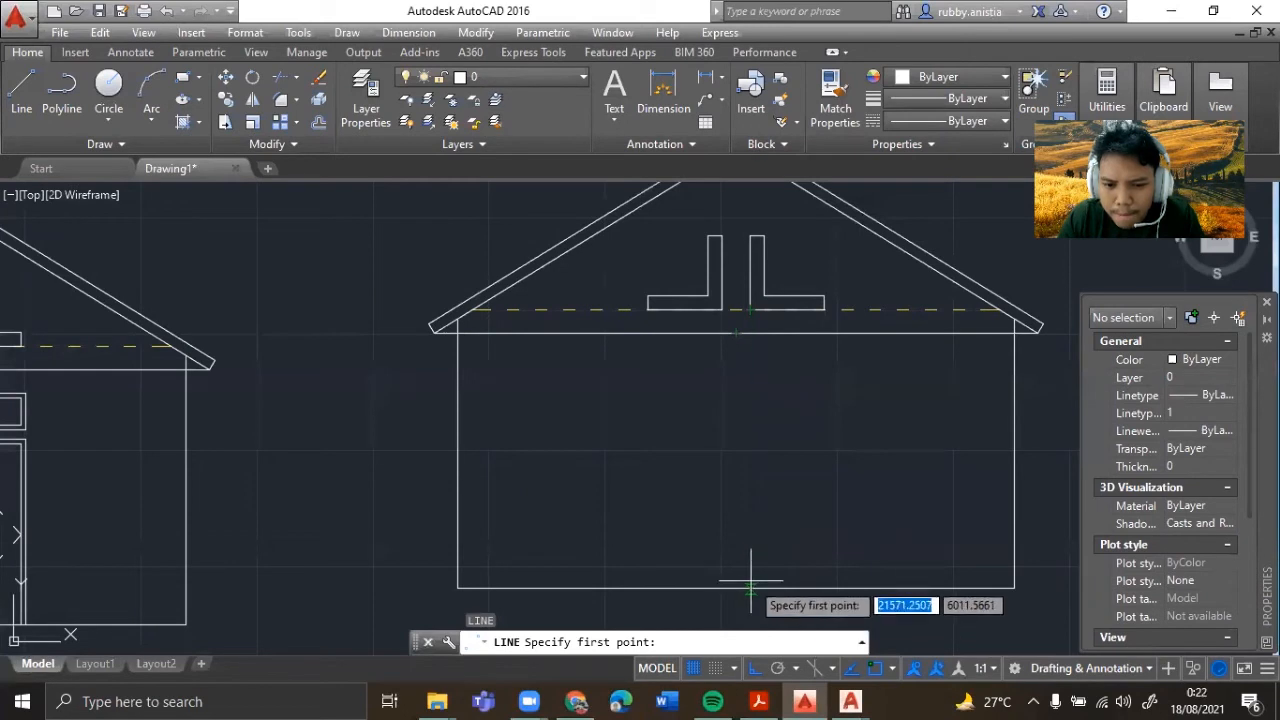
scroll(771, 591, "up", 2)
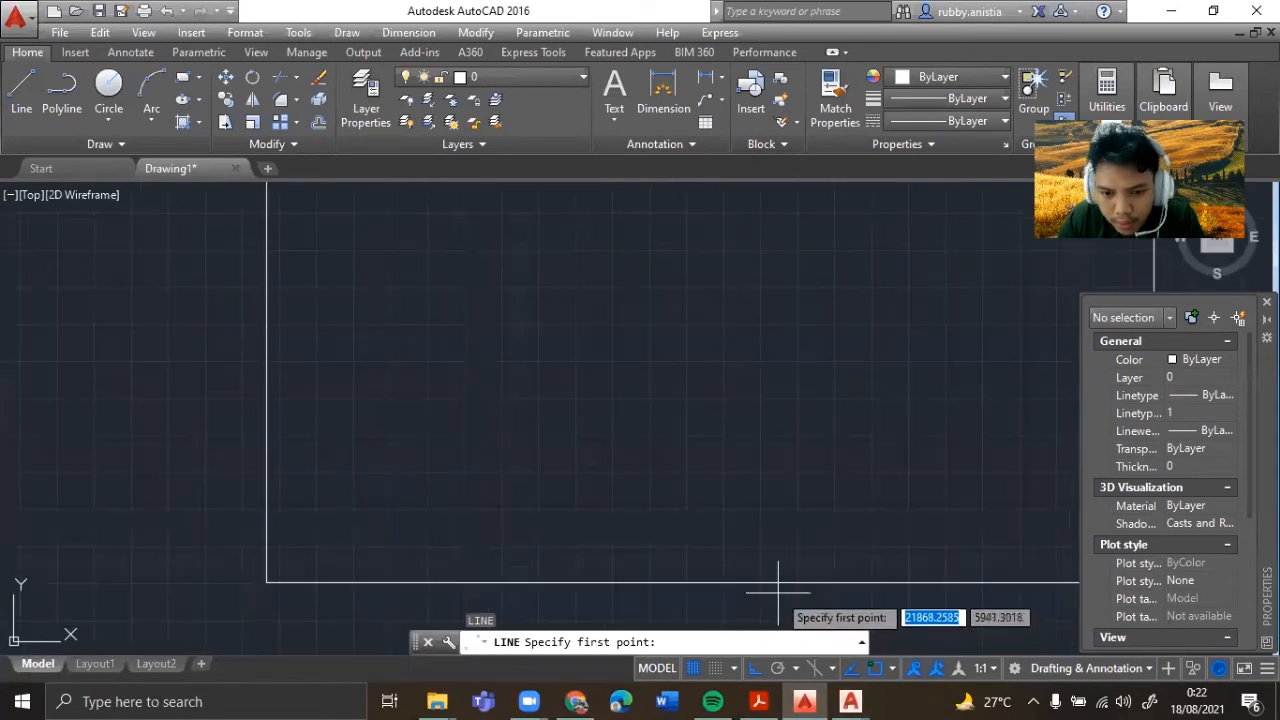
scroll(777, 571, "down", 2)
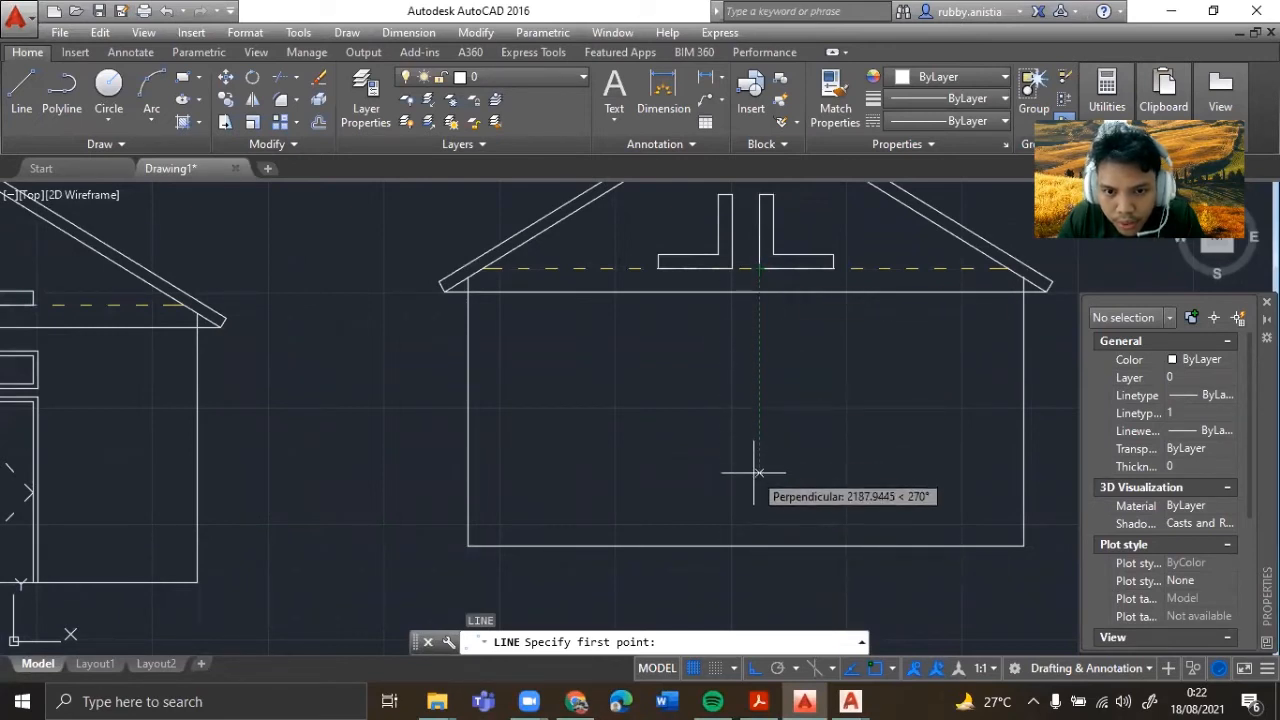
left_click(754, 545)
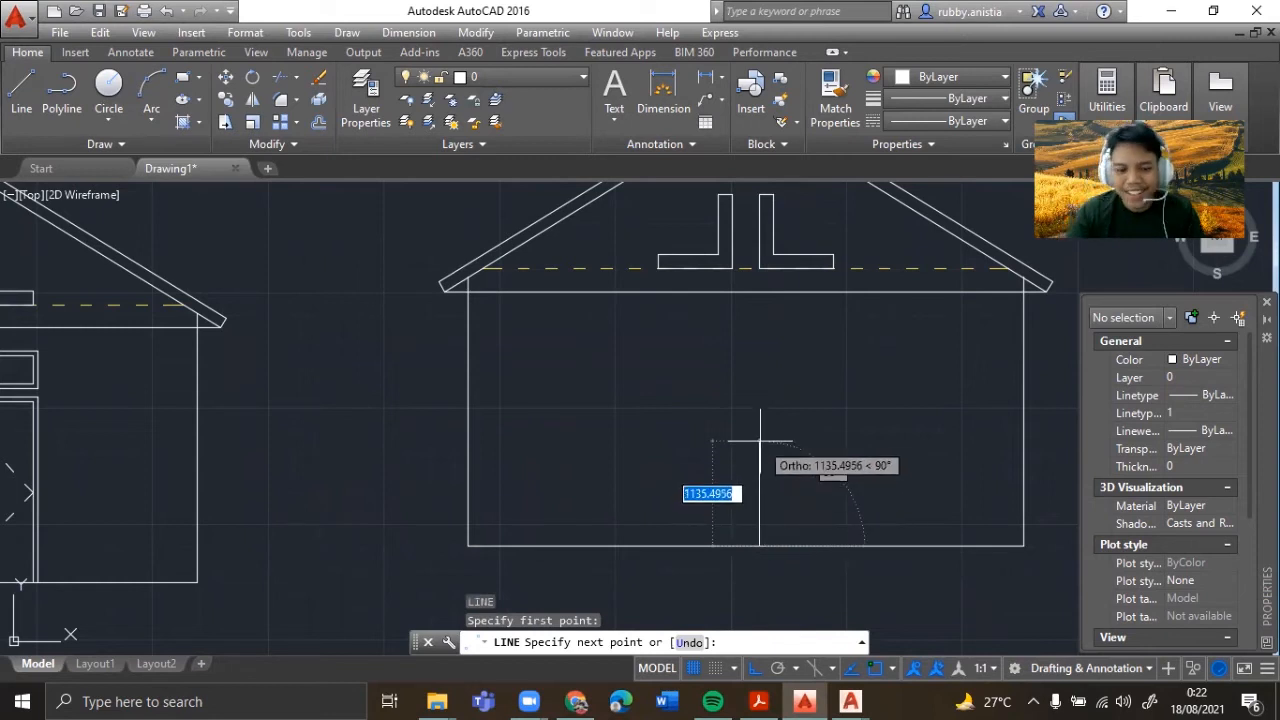
type("2500")
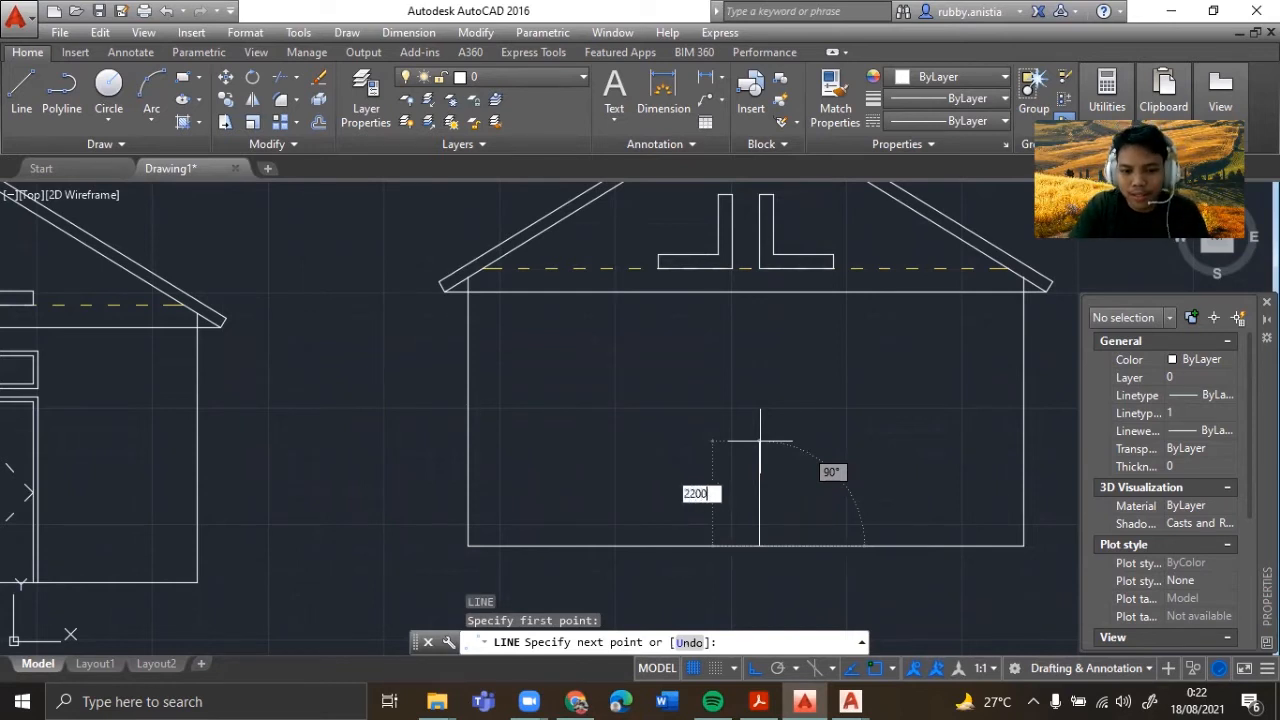
key("Return")
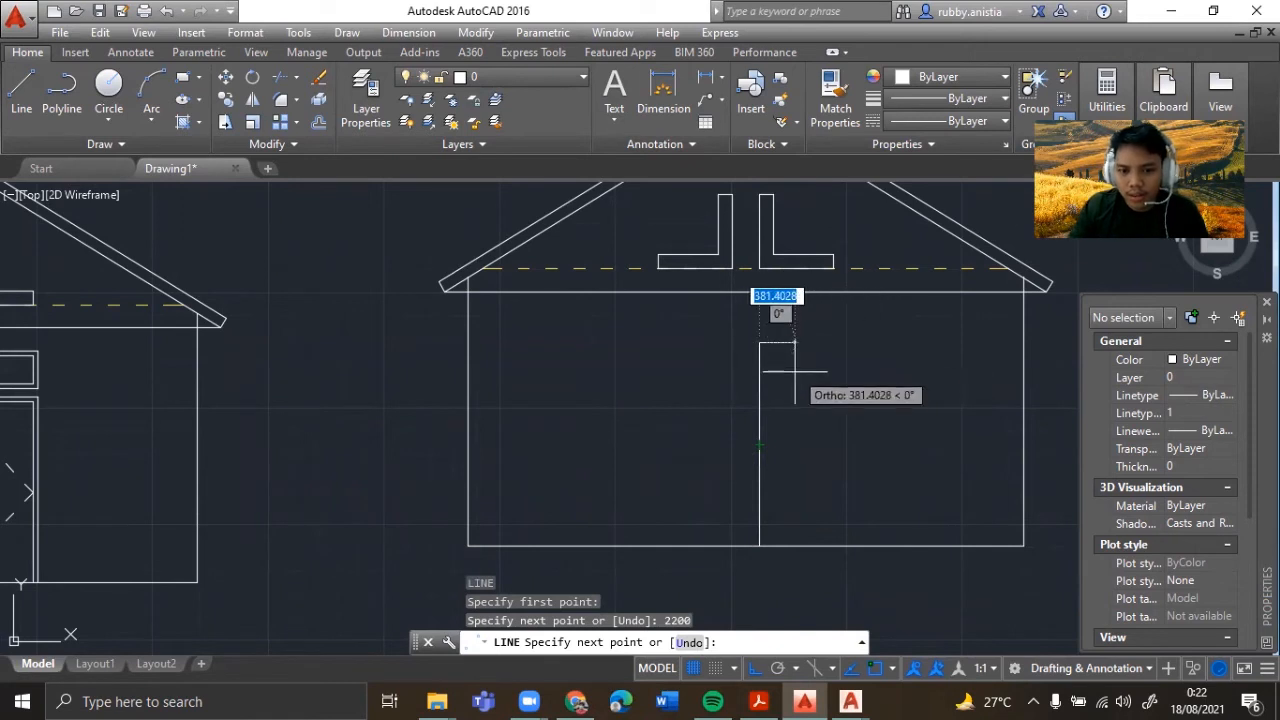
scroll(797, 361, "up", 2)
key("Escape")
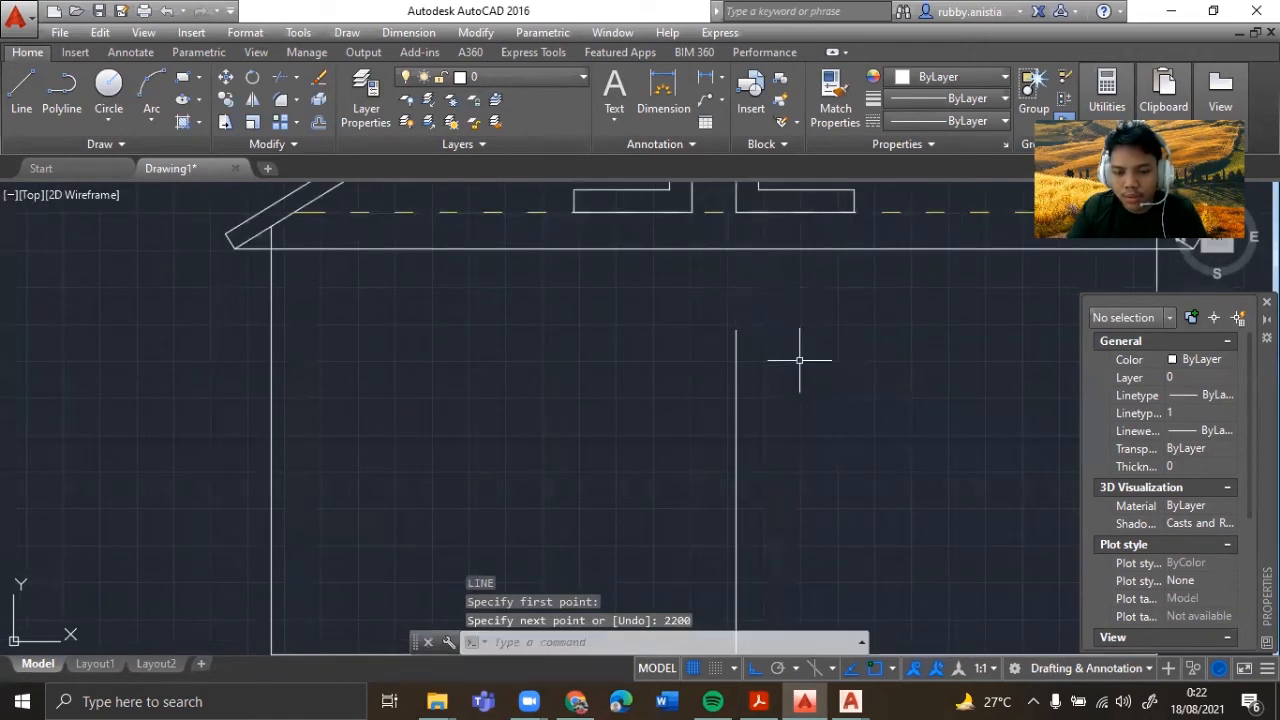
- Check the new vertical line's length with a temporary line from its upper end to its foot
middle_click_drag(711, 465, 741, 383)
type("l")
key("Return")
left_click(766, 248)
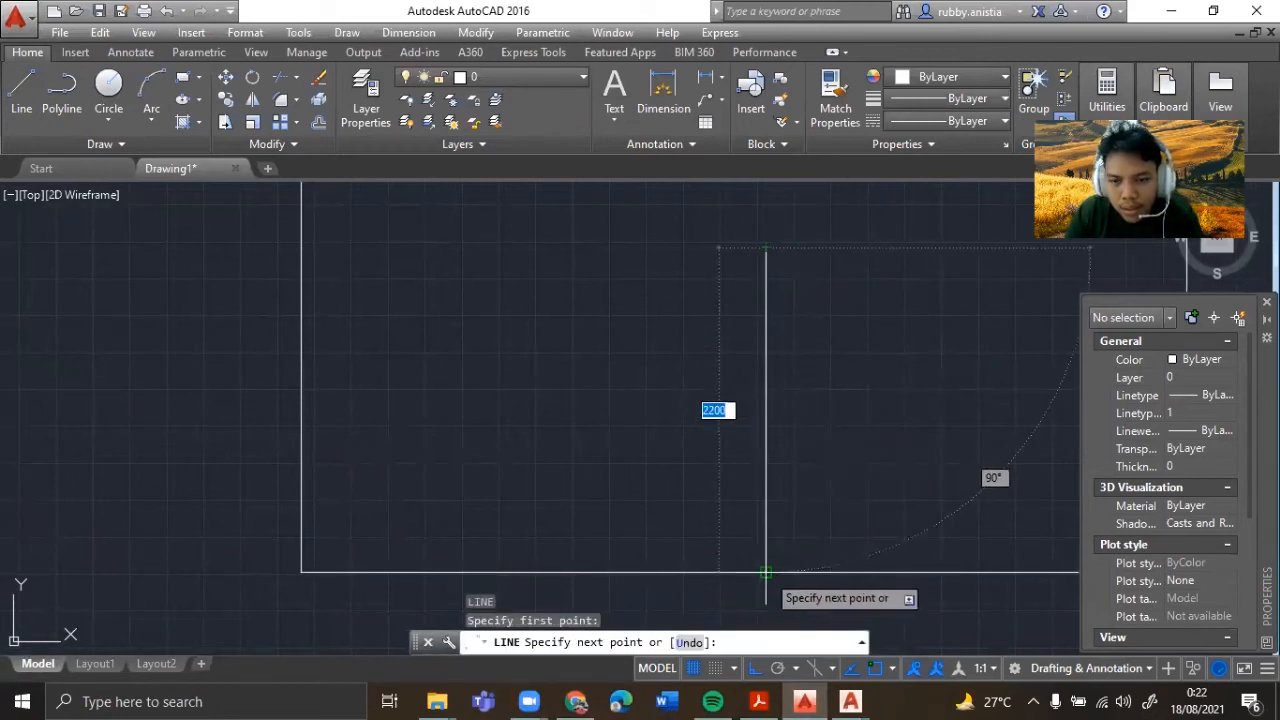
key("Escape")
- Extend the door's left edge with a 300 vertical line drawn upward from its upper end
middle_click_drag(741, 368, 722, 443)
type("l")
key("Return")
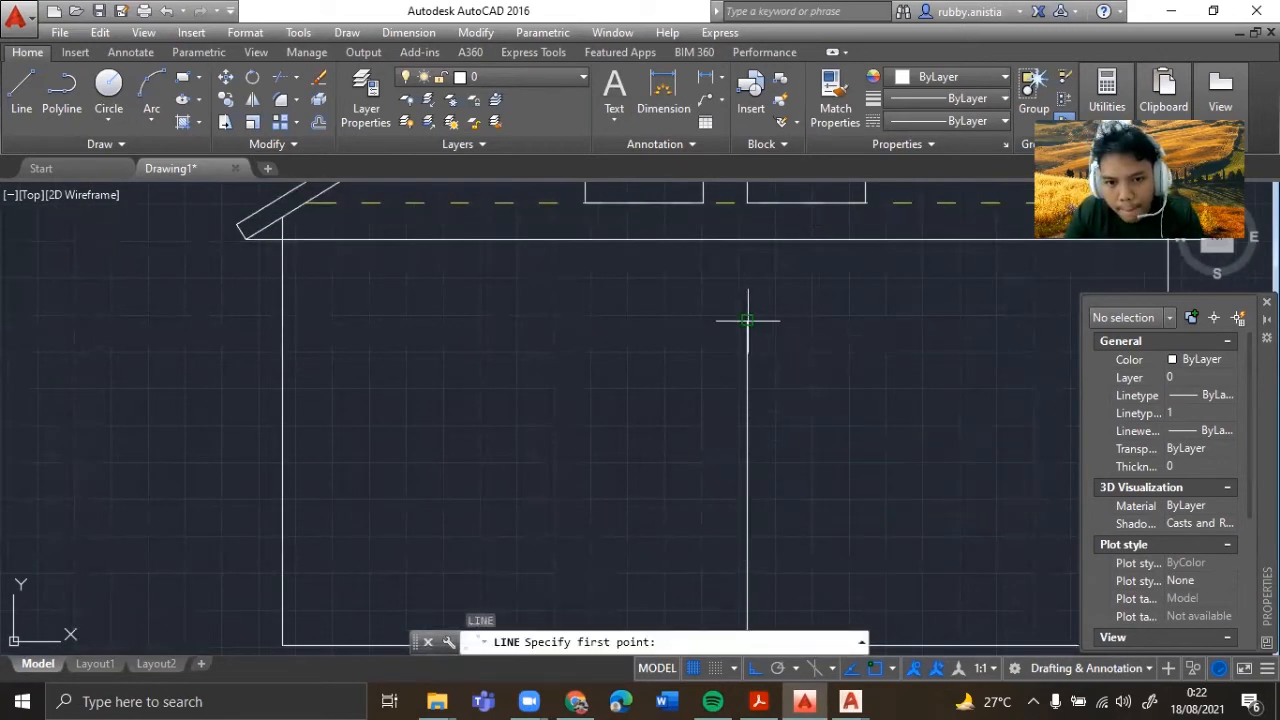
left_click(748, 321)
type("300")
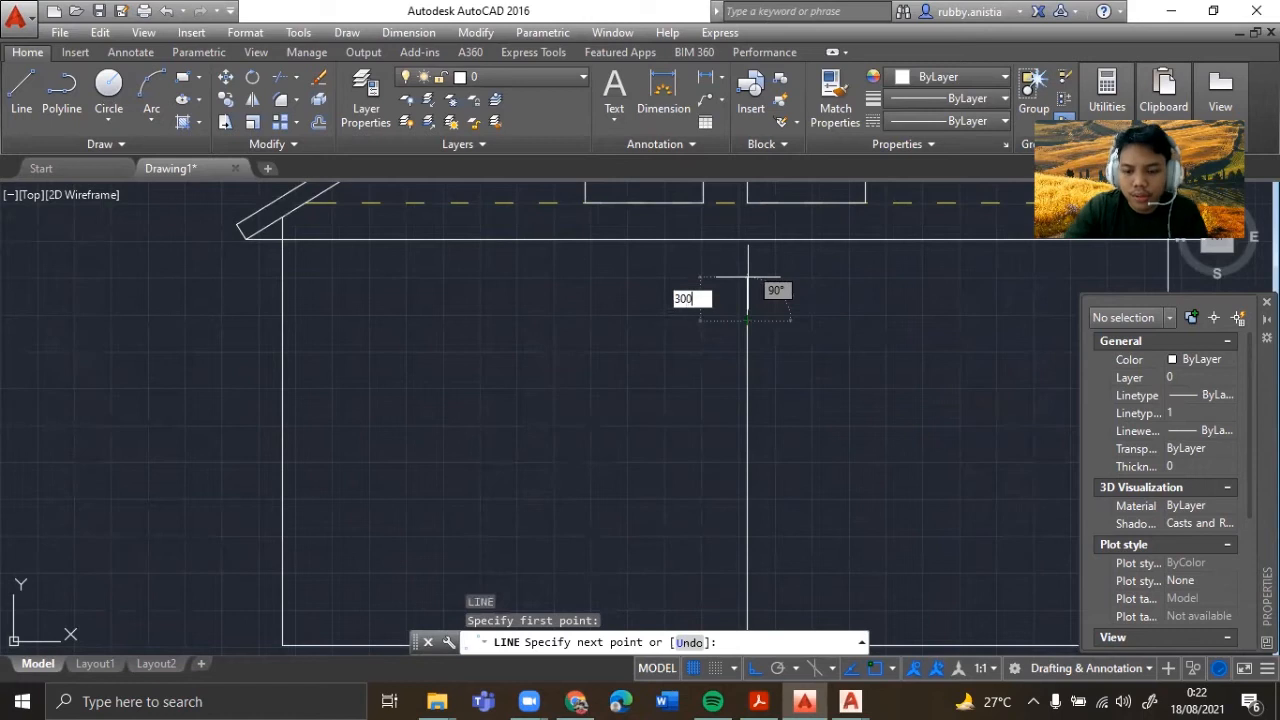
key("Return")
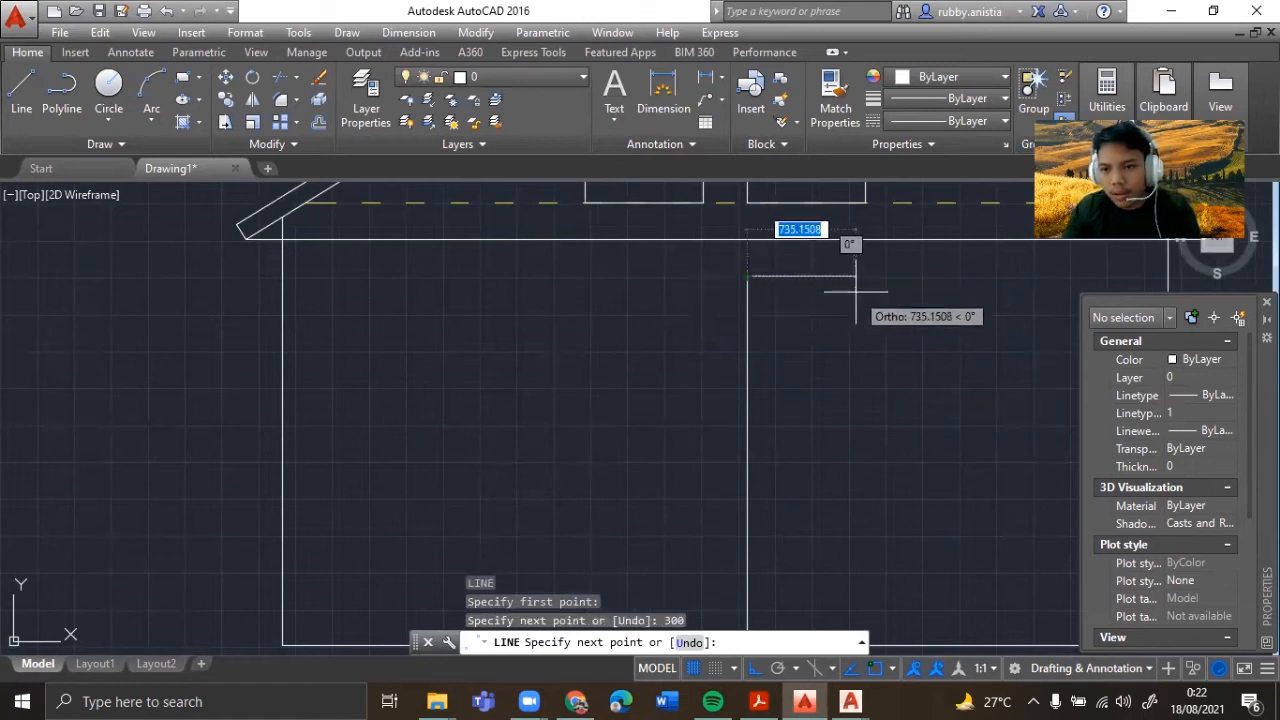
key("Escape")
- Consult the door and its width dimensions in Tampak Depan(2).dwg, returning to the side elevation in AutoCAD 2016
mouse_move(862, 698)
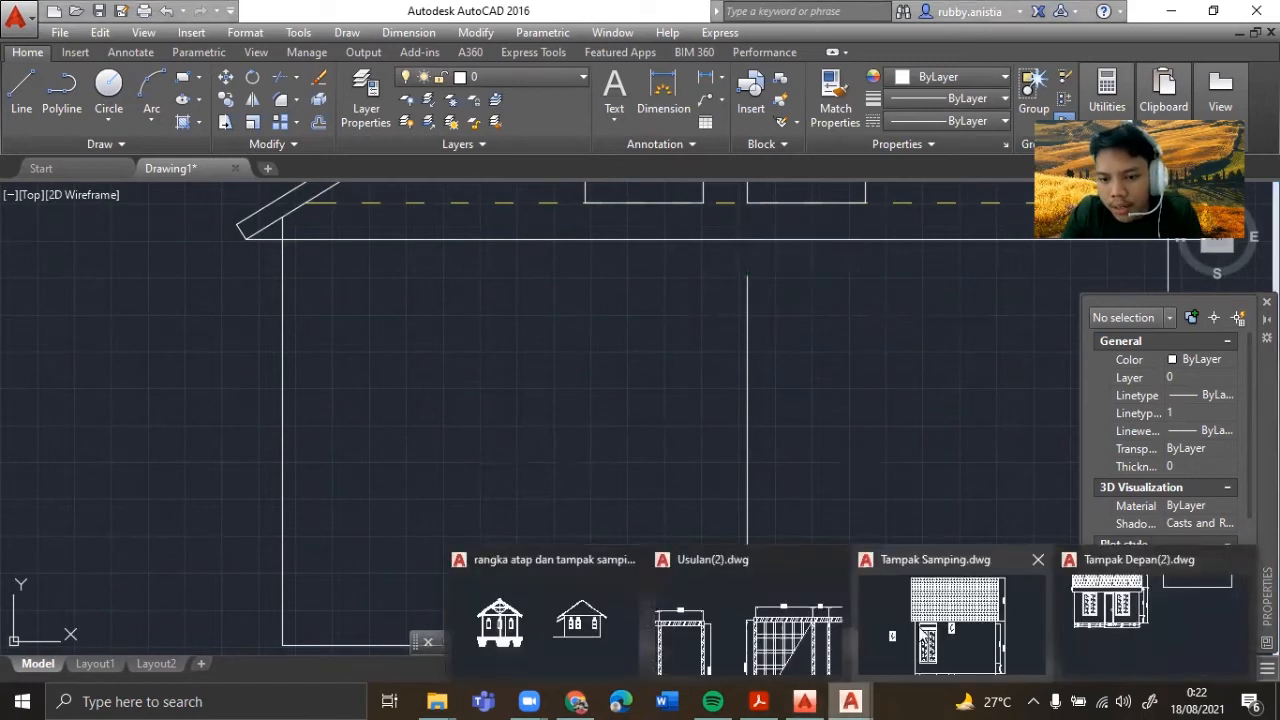
left_click(1145, 634)
type("l")
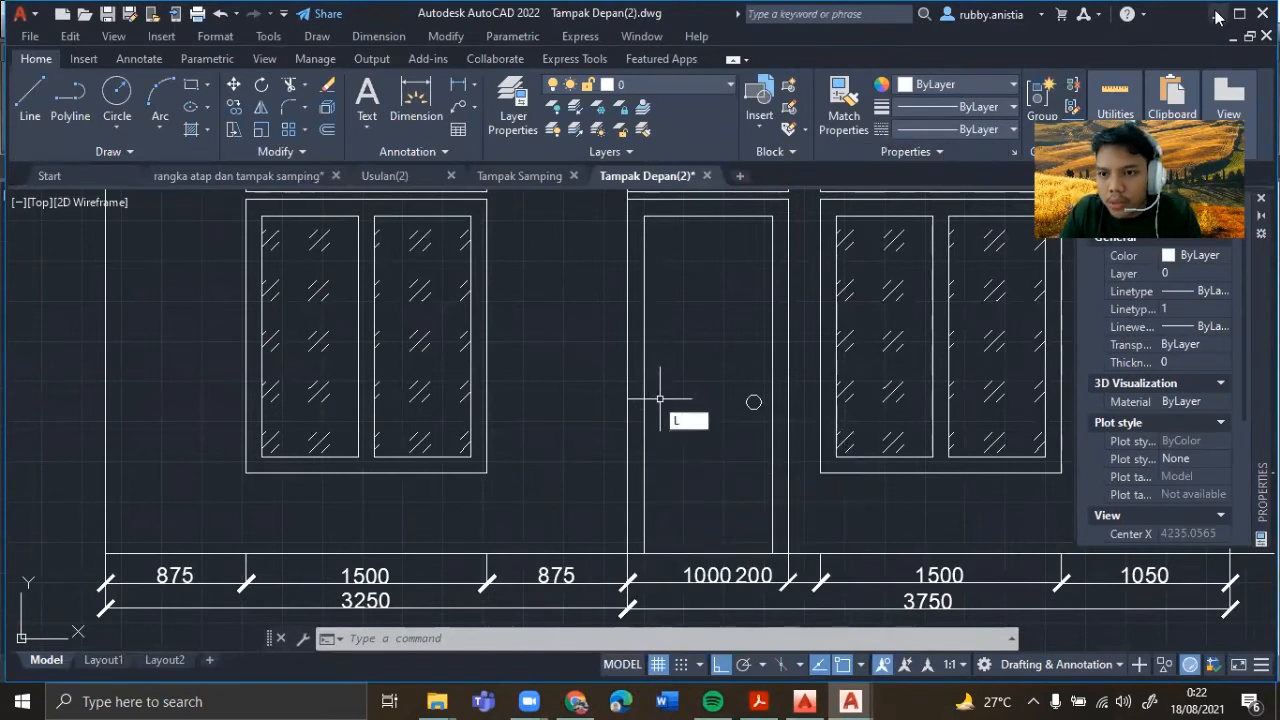
left_click(1215, 14)
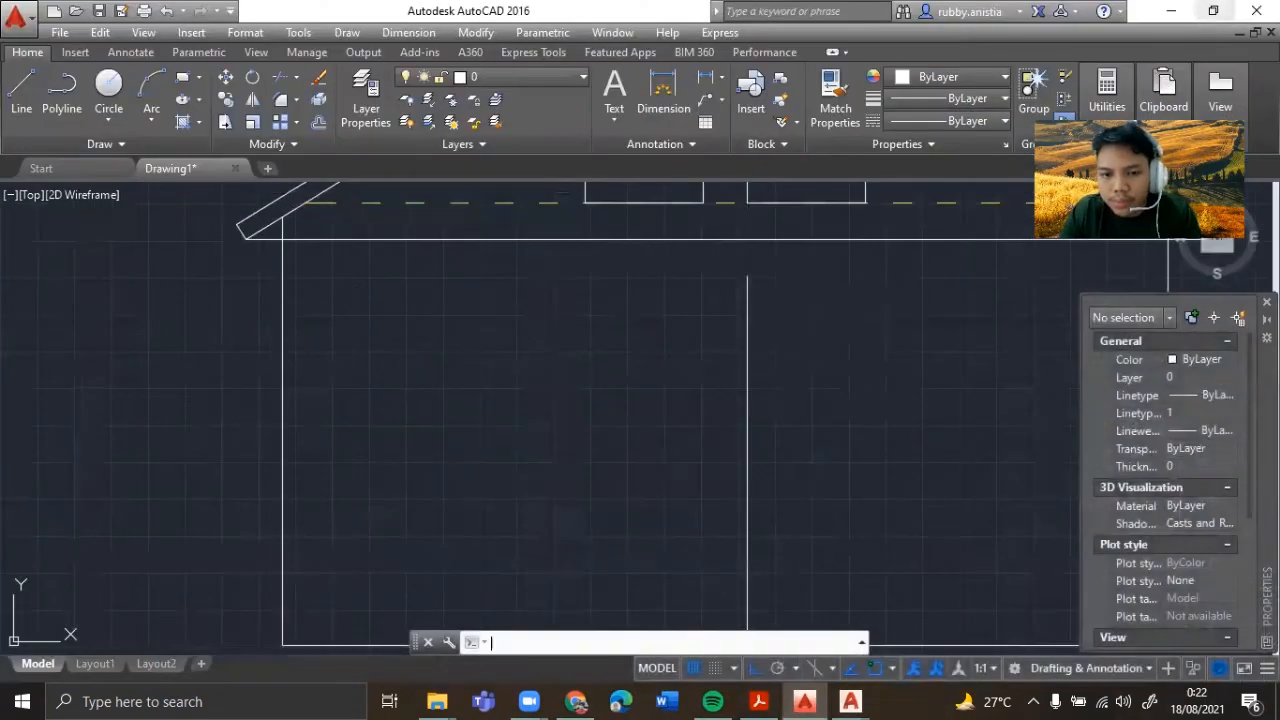
- Draw a 100 line rightward along the wall's base from the foot of the door's left edge
scroll(763, 362, "down", 2)
type("l")
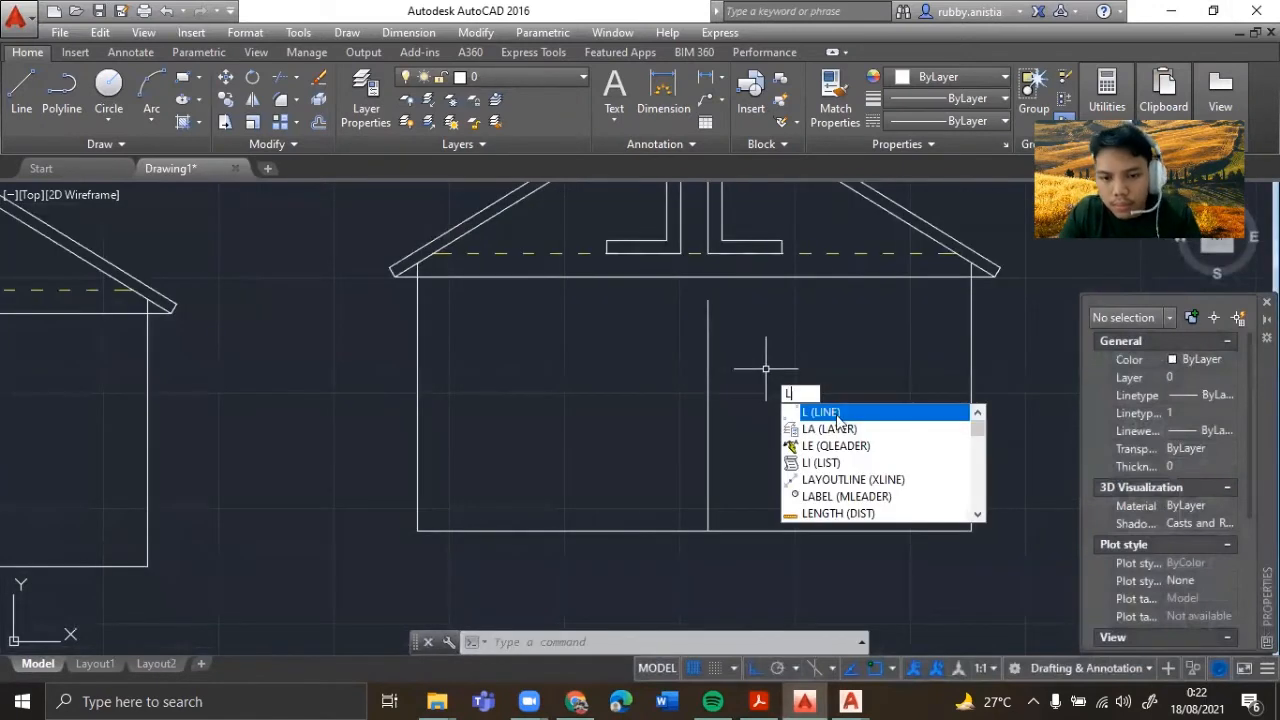
key("Return")
scroll(730, 520, "up", 5)
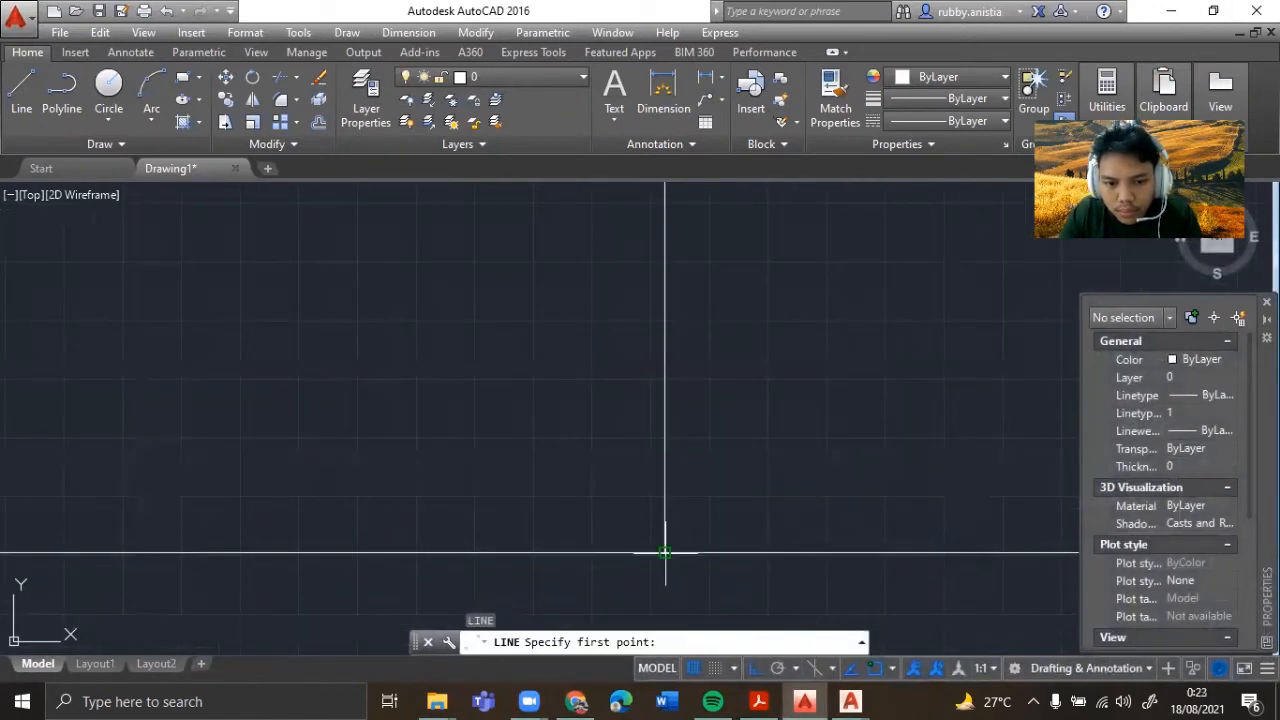
left_click(665, 550)
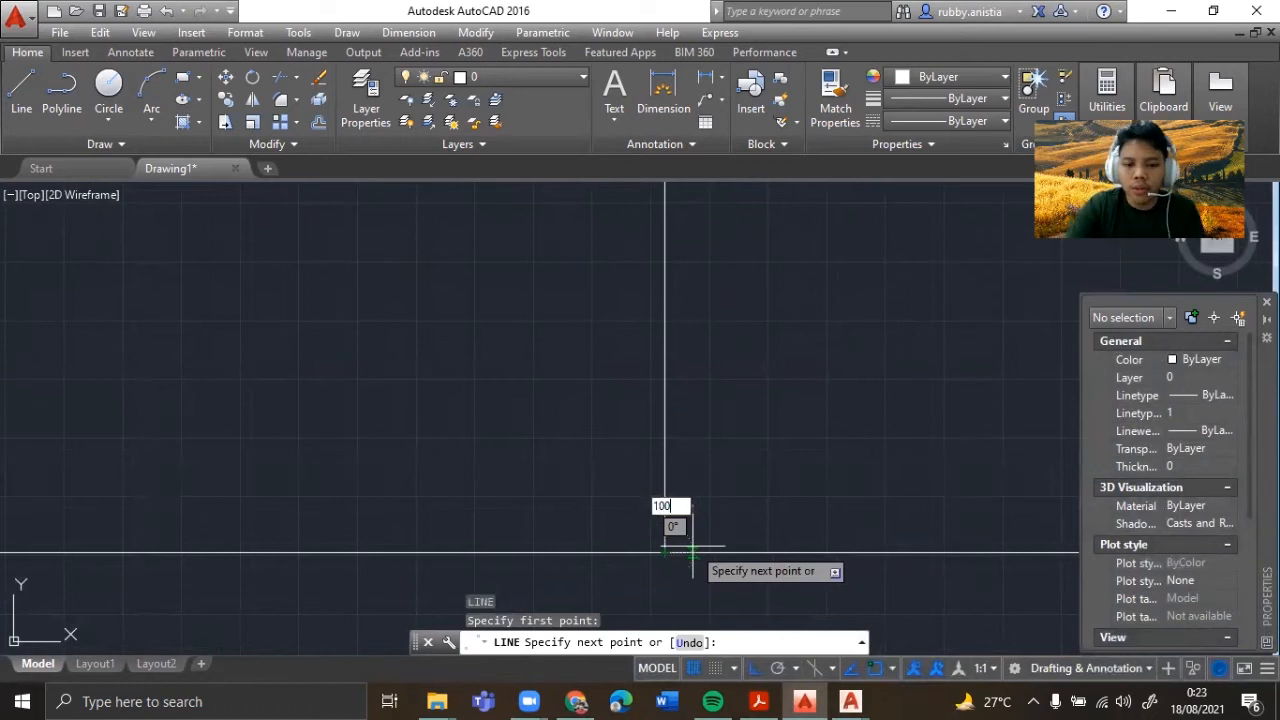
type("100")
key("Return")
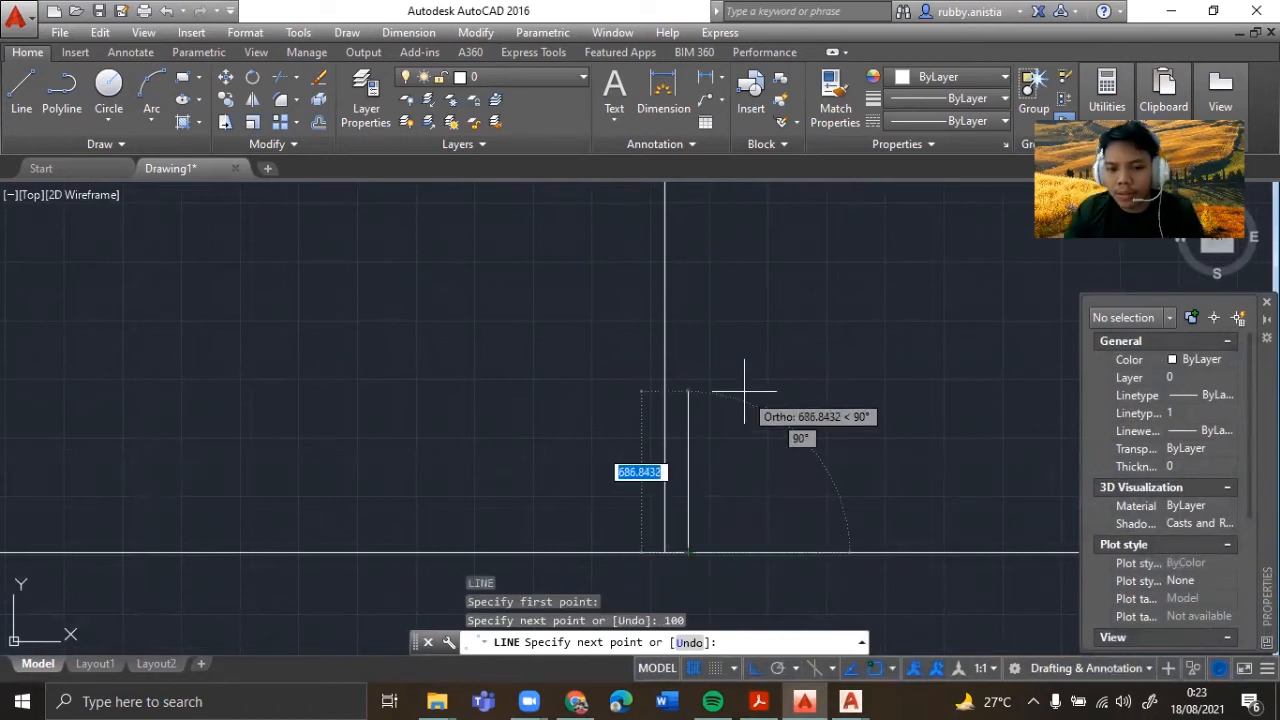
- Continue the line rightward along the wall's base with a 1000 segment and a 100 segment
mouse_move(748, 343)
middle_mouse_down()
mouse_move(734, 463)
mouse_move(732, 446)
middle_mouse_up()
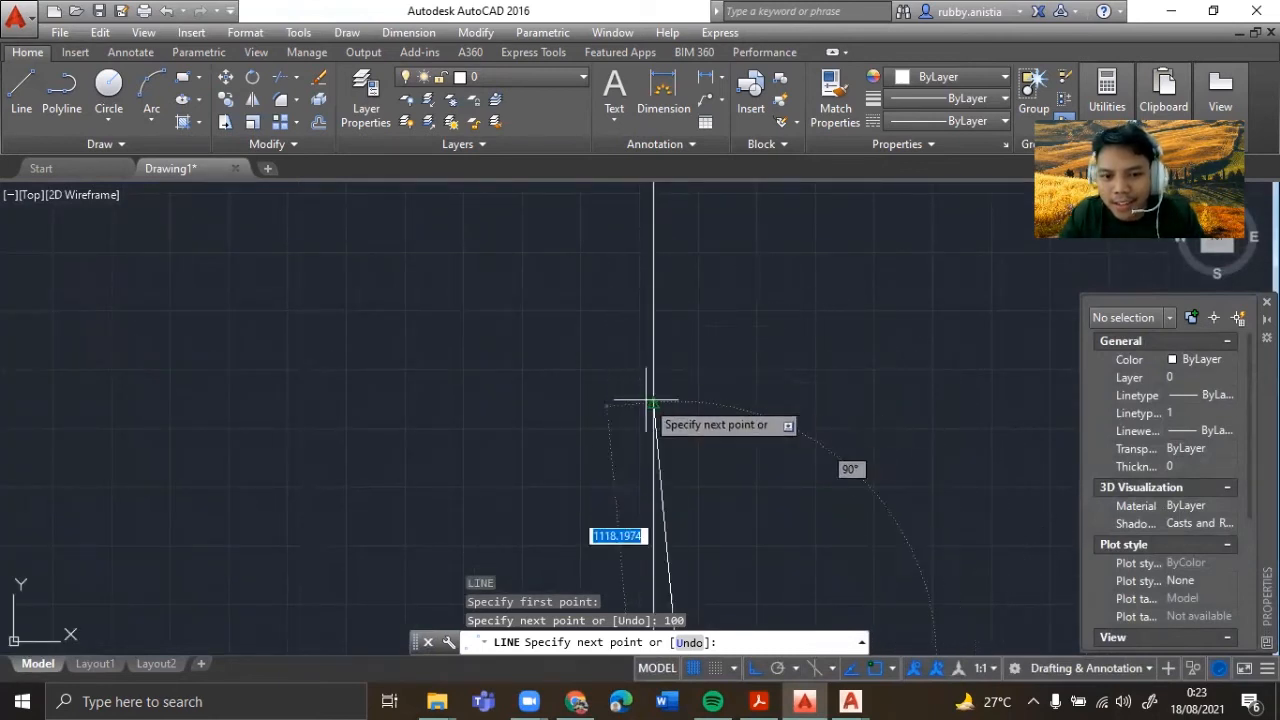
middle_click_drag(637, 424, 661, 286)
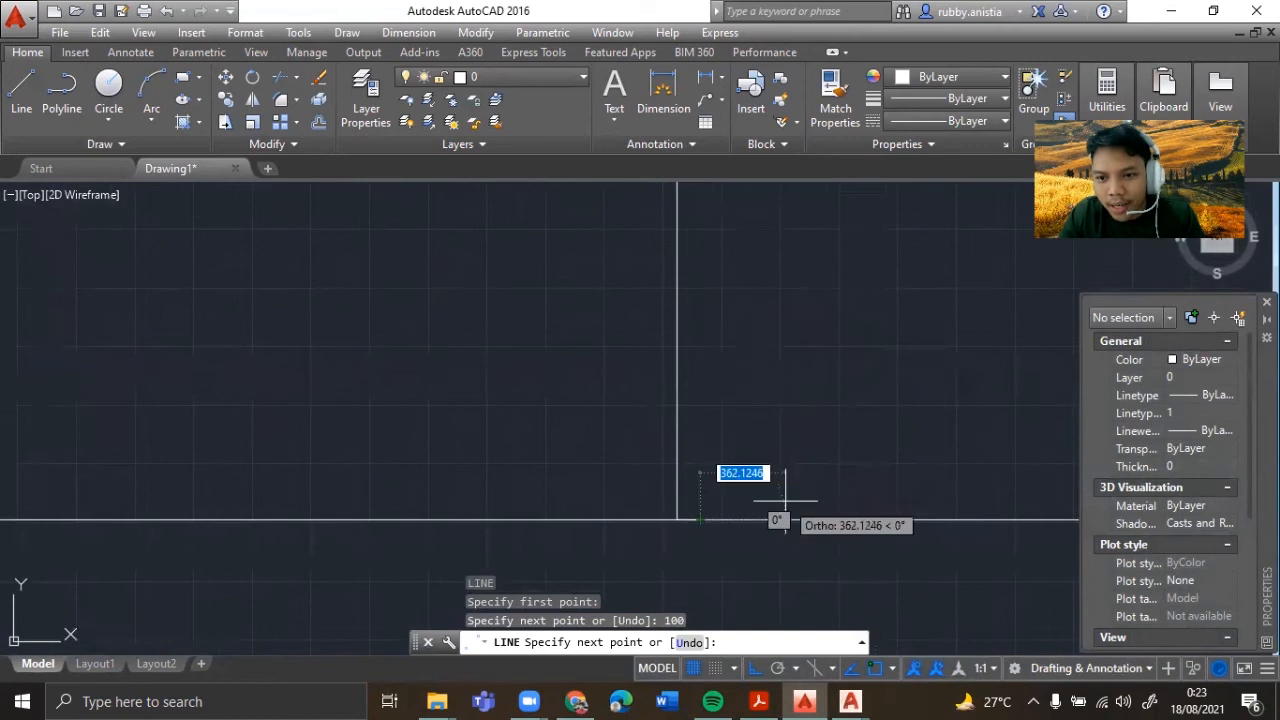
type("1")
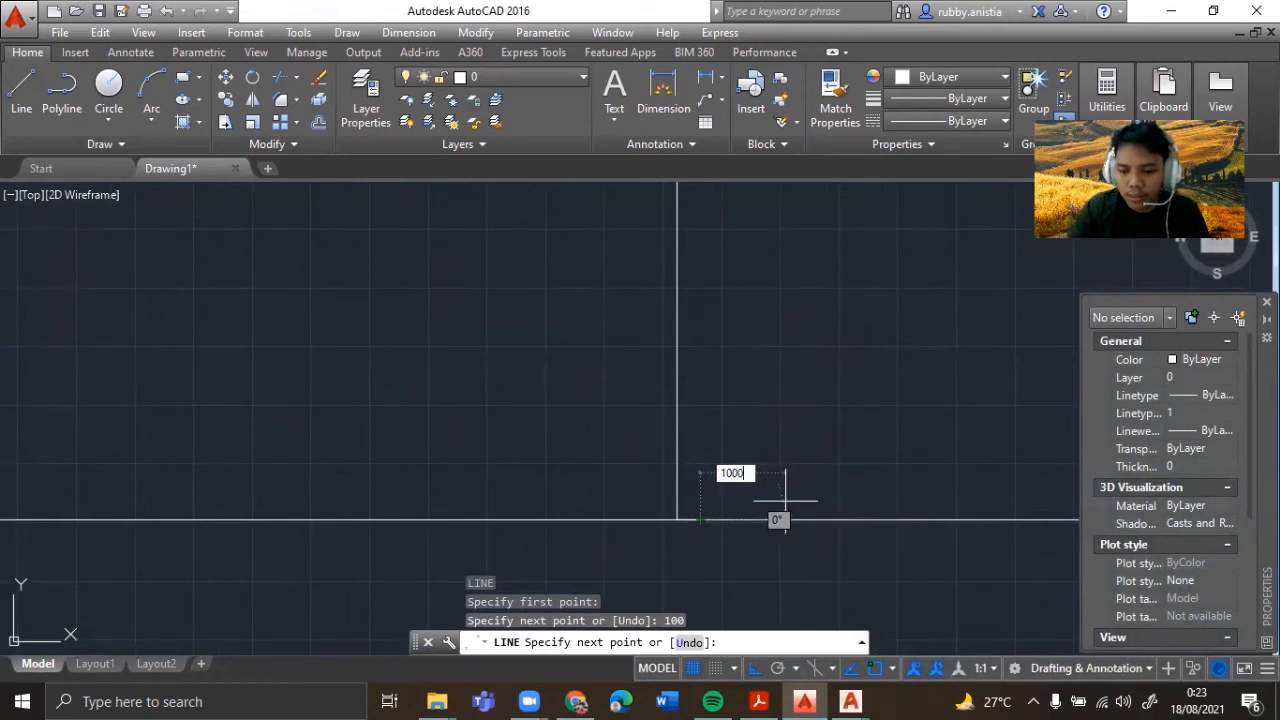
type("000")
key("Return")
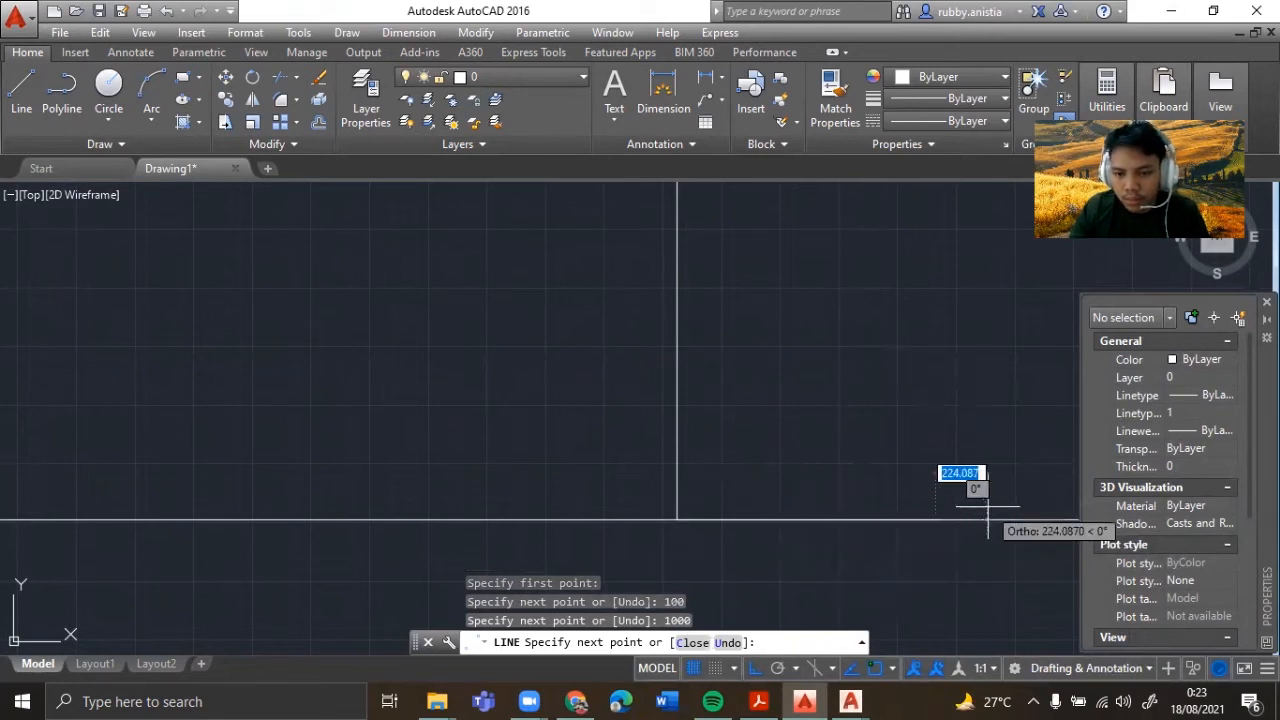
type("100")
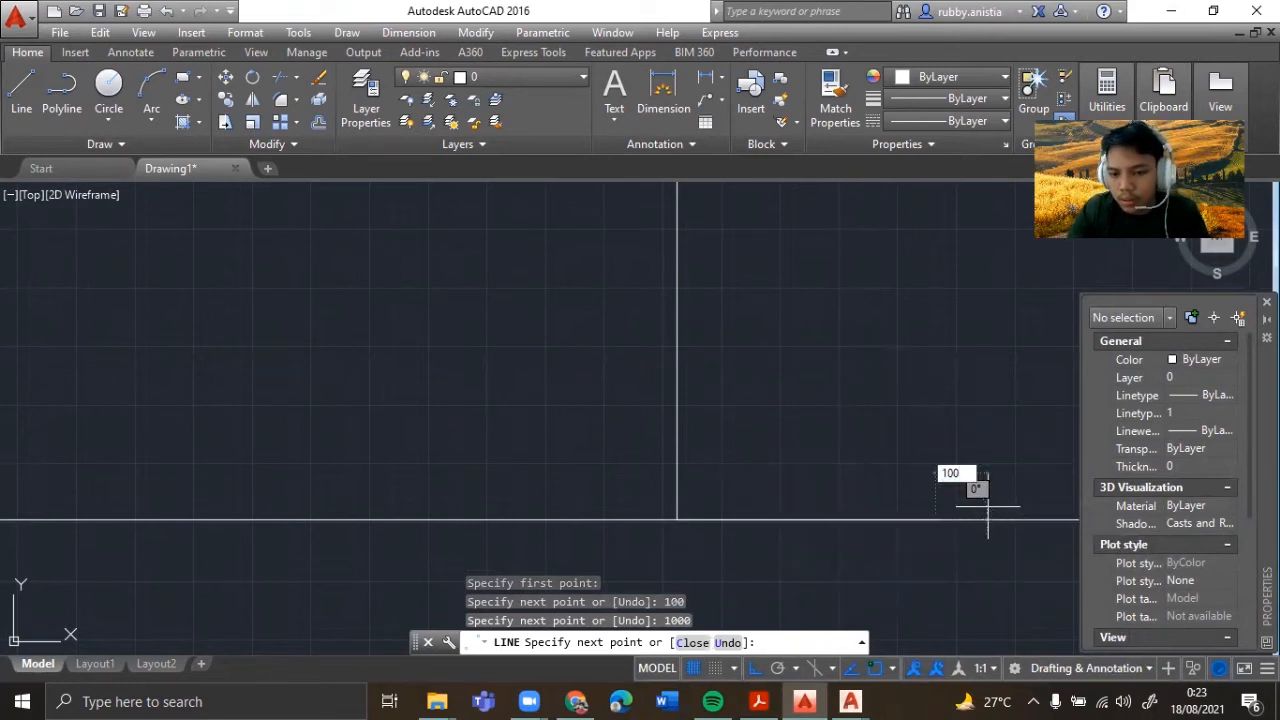
key("Return")
- Continue the line 2200 straight up from the end of the base segments as the door's right edge
middle_click_drag(938, 330, 888, 619)
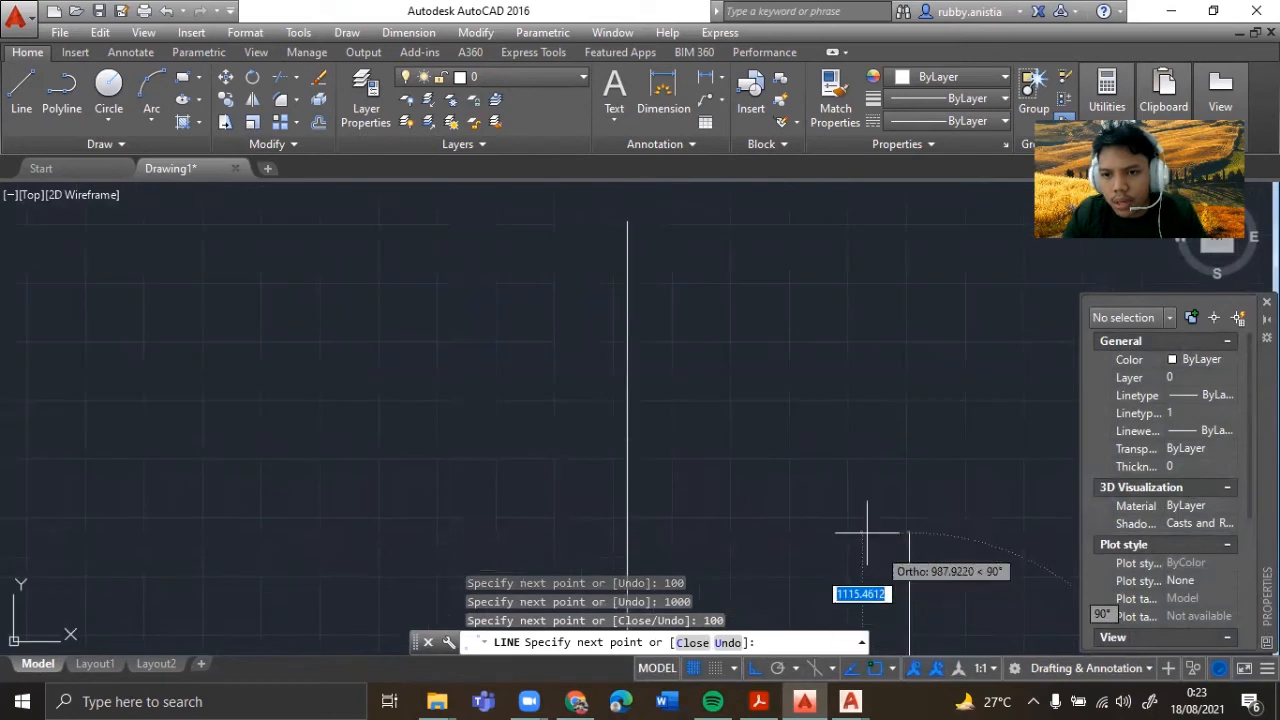
type("22")
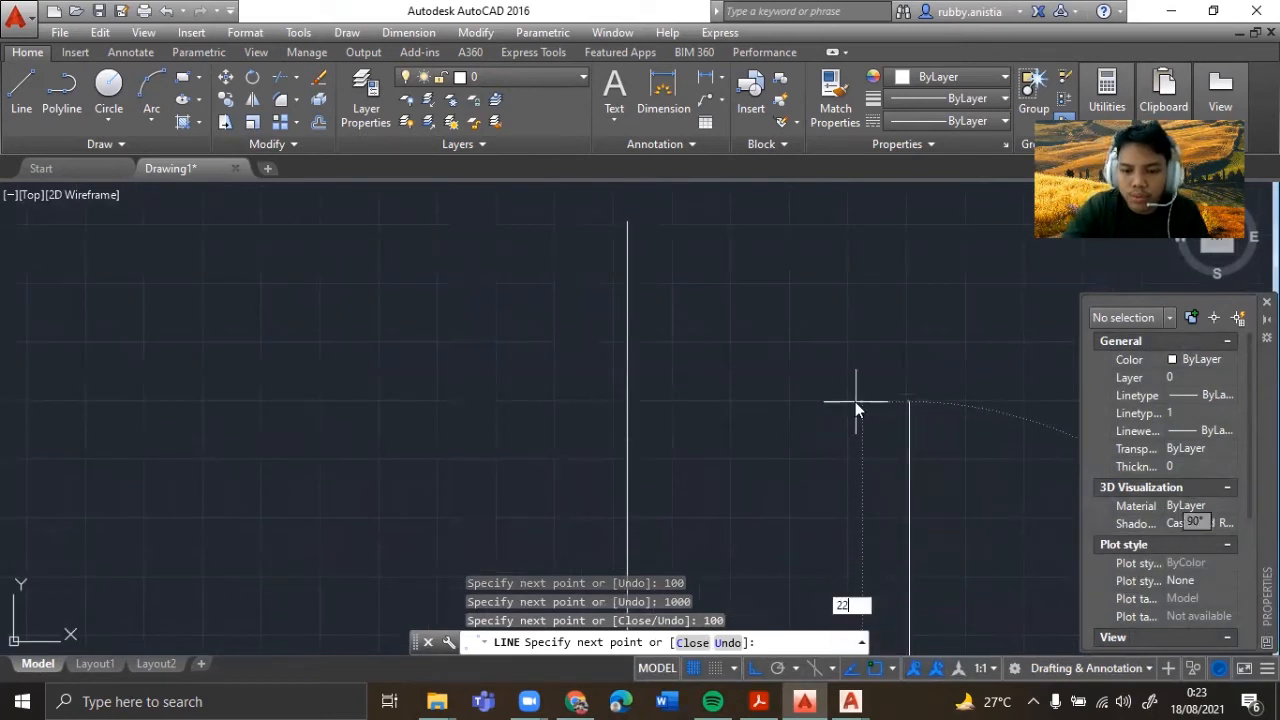
type("00")
key("Return")
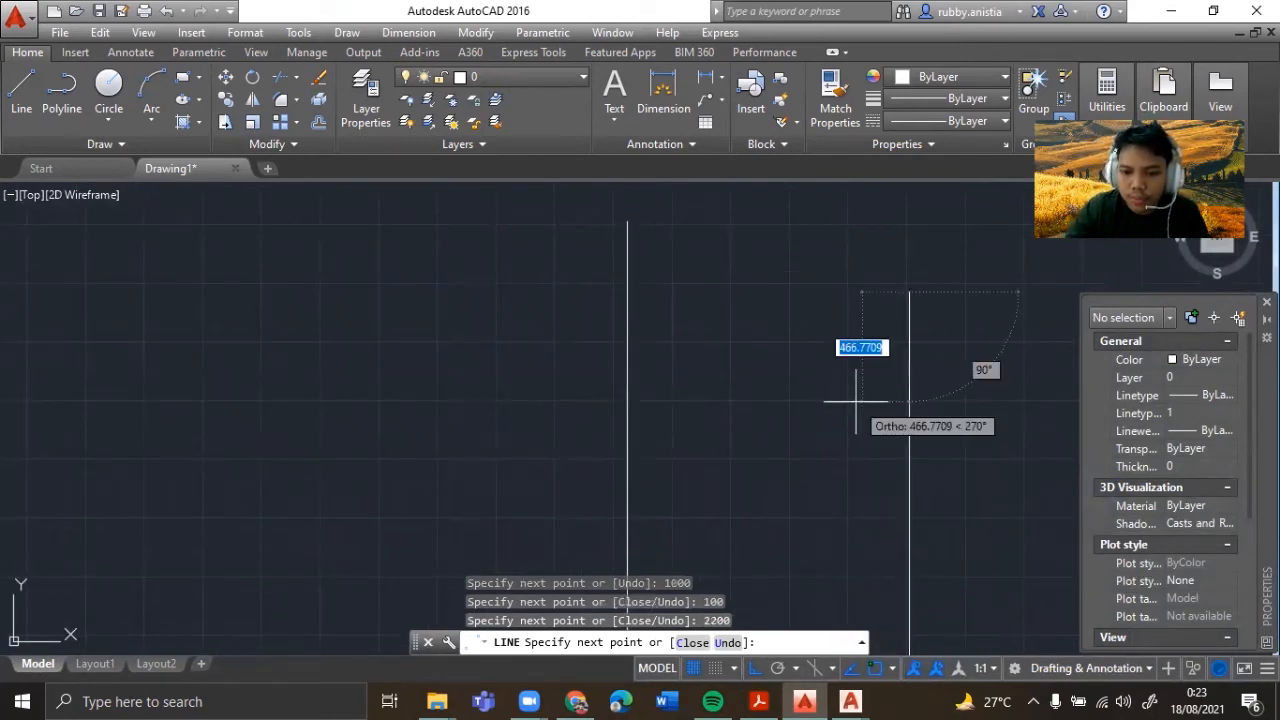
- Extend the door's right edge up level with the top of the left edge and join the two tops with a horizontal line
left_click(910, 221)
left_click(628, 222)
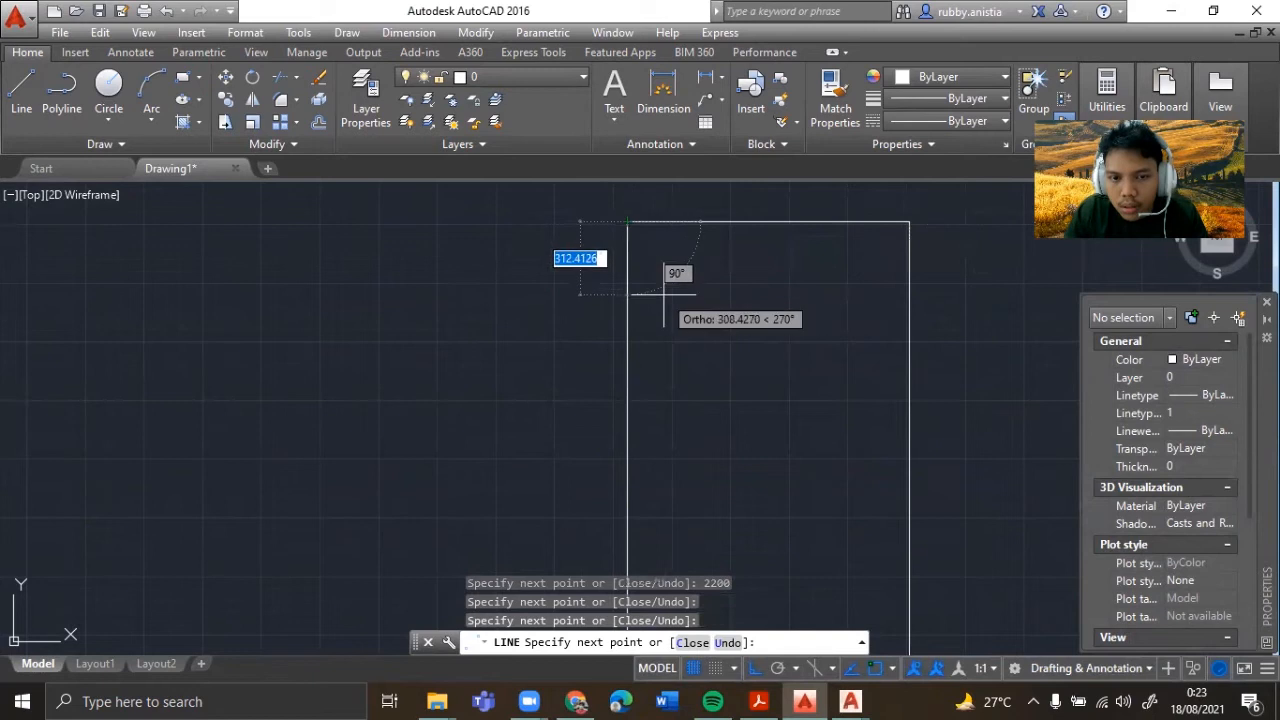
key("Escape")
type("o")
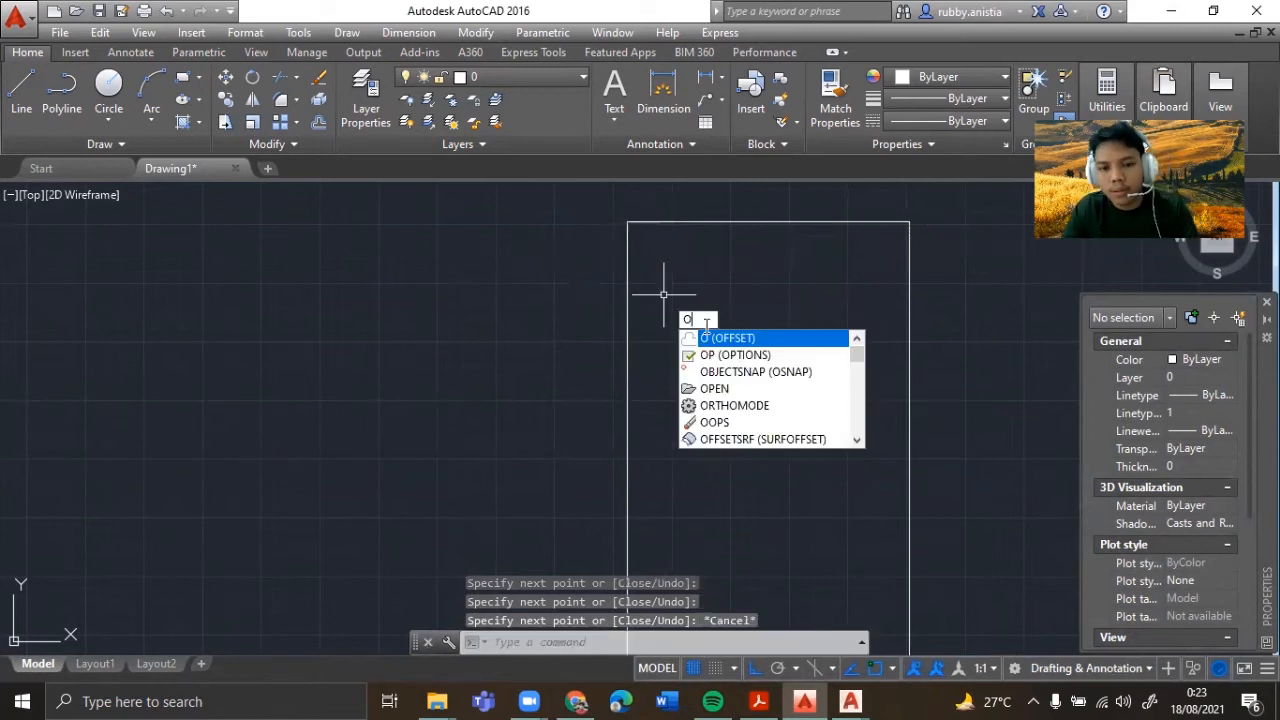
key("Return")
key("Escape")
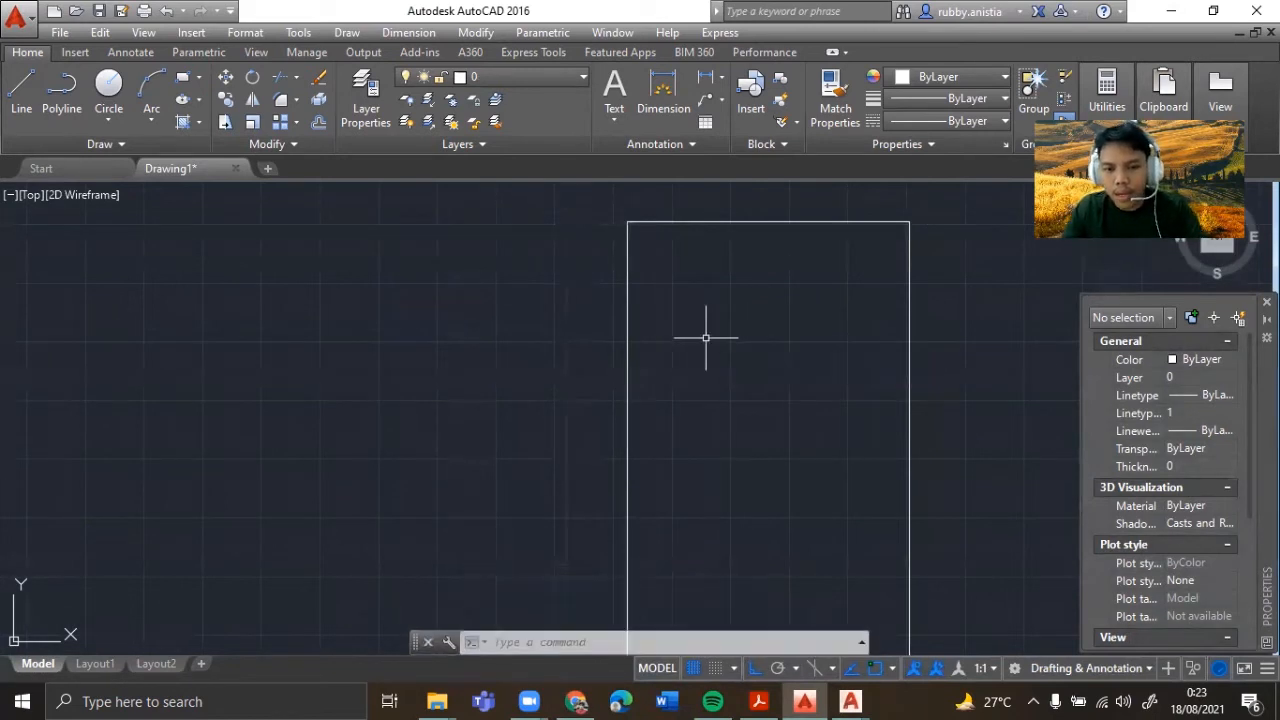
- Draw a horizontal line between the two door edges at the upper end of the 2200 segment
type("l")
key("Return")
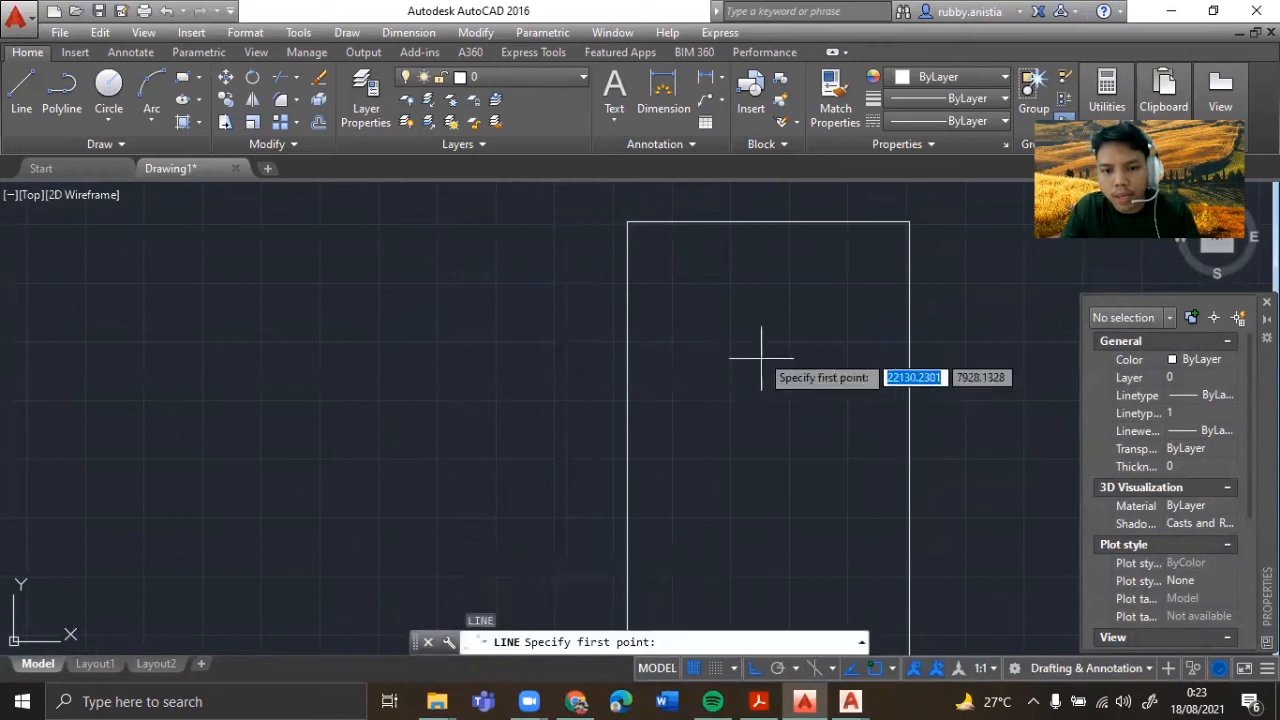
left_click(626, 291)
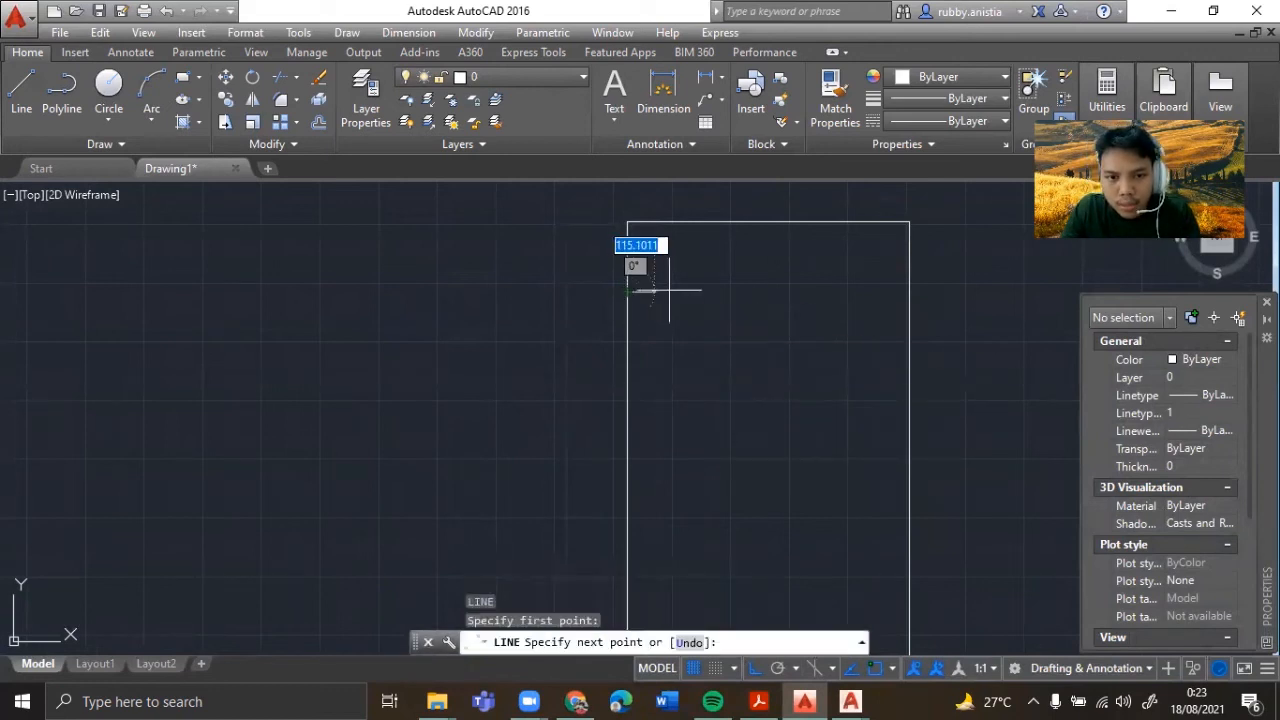
left_click(909, 292)
key("Escape")
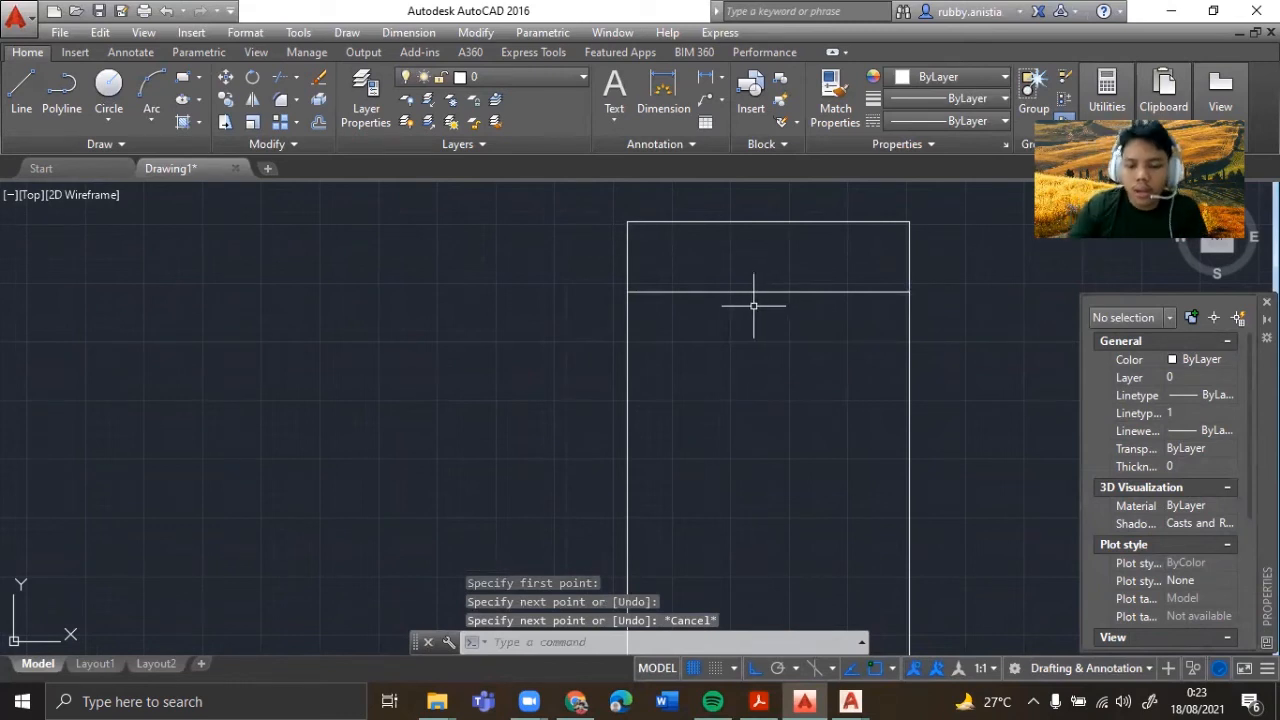
- Check the gap between the door frame and the vent above it in Tampak Depan(2).dwg, returning to the side elevation in AutoCAD 2016
mouse_move(850, 701)
left_click(984, 595)
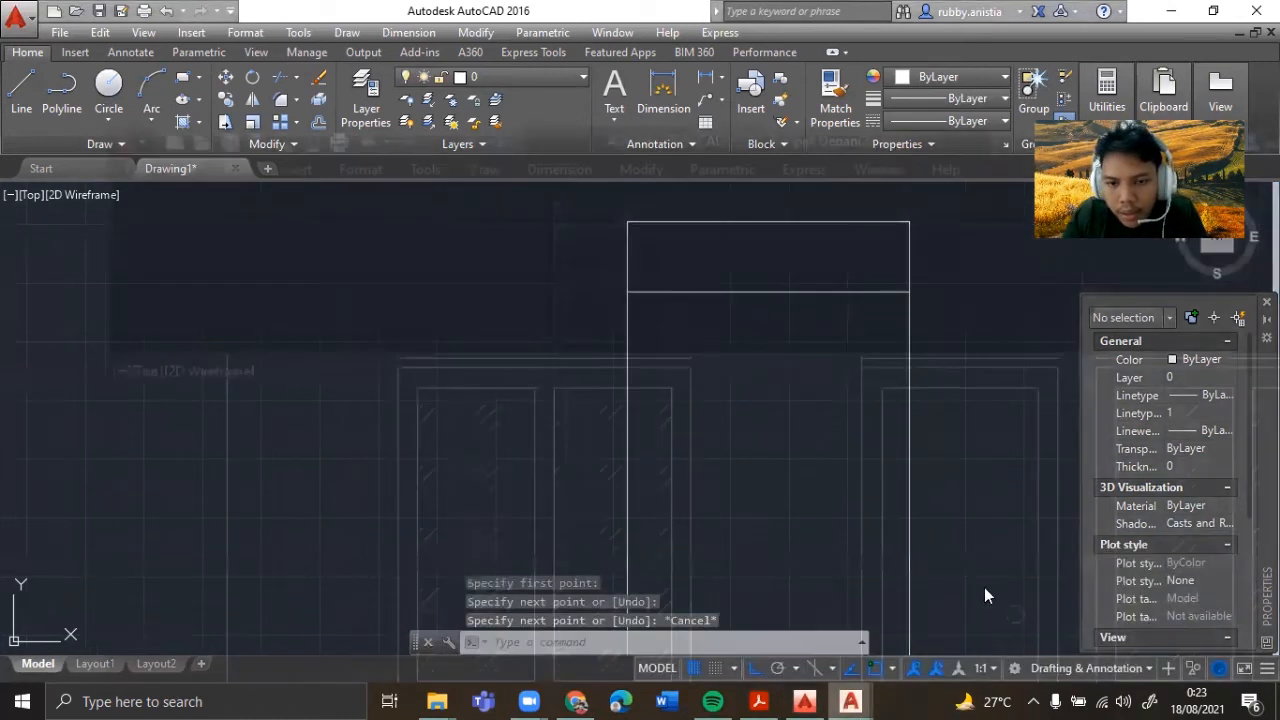
type("l")
key("Return")
scroll(765, 290, "up", 2)
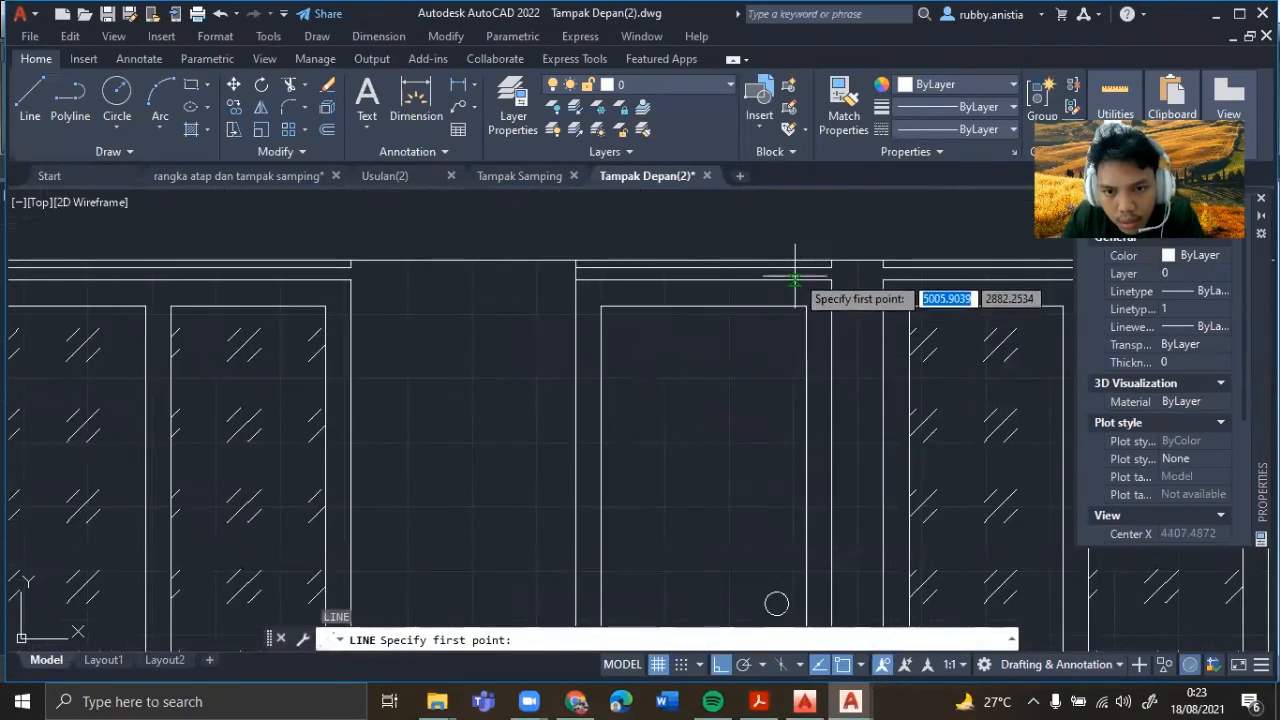
left_click(831, 263)
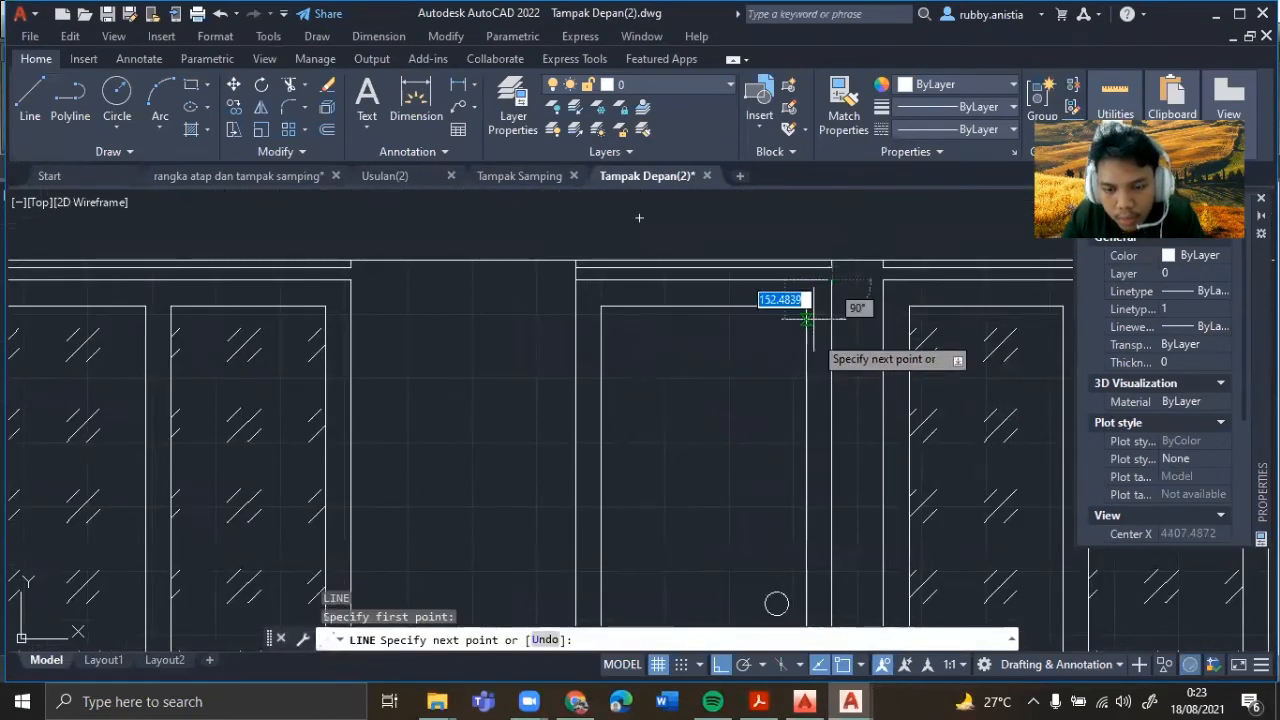
key("Escape")
left_click(806, 701)
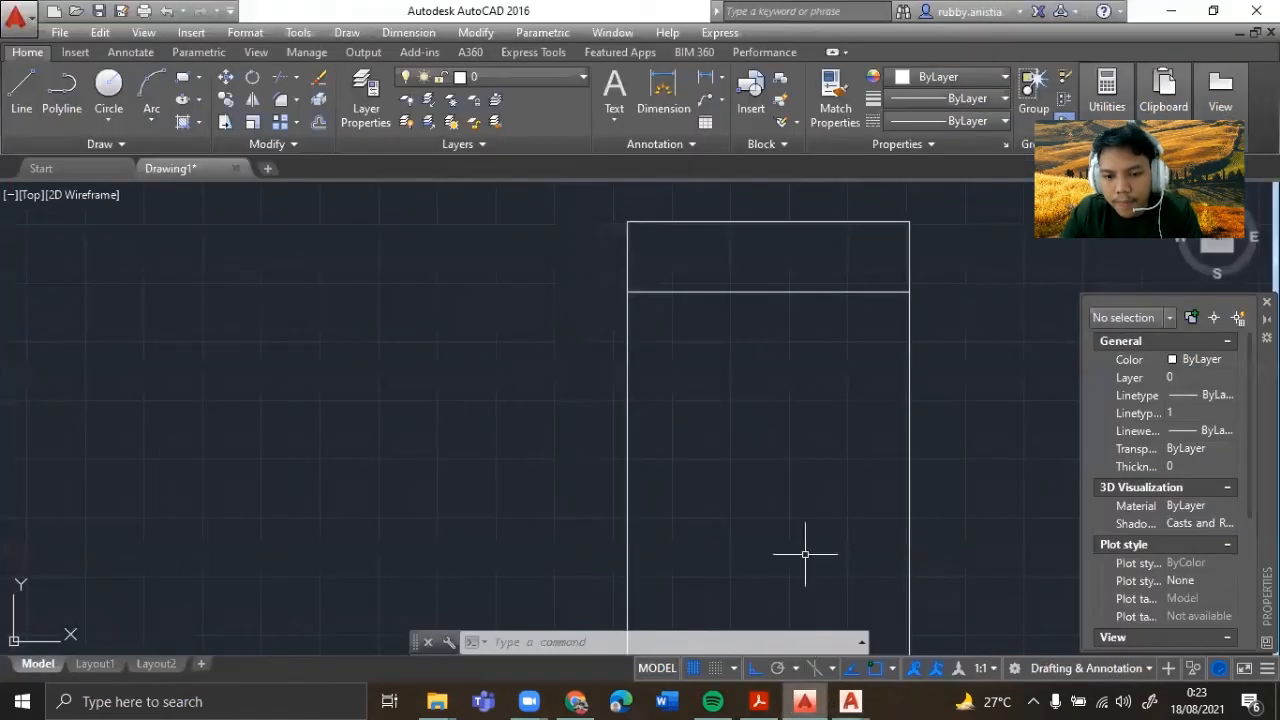
- Draw a line 50 up from the left end of the door's top line, continuing horizontally across to the right edge
type("L")
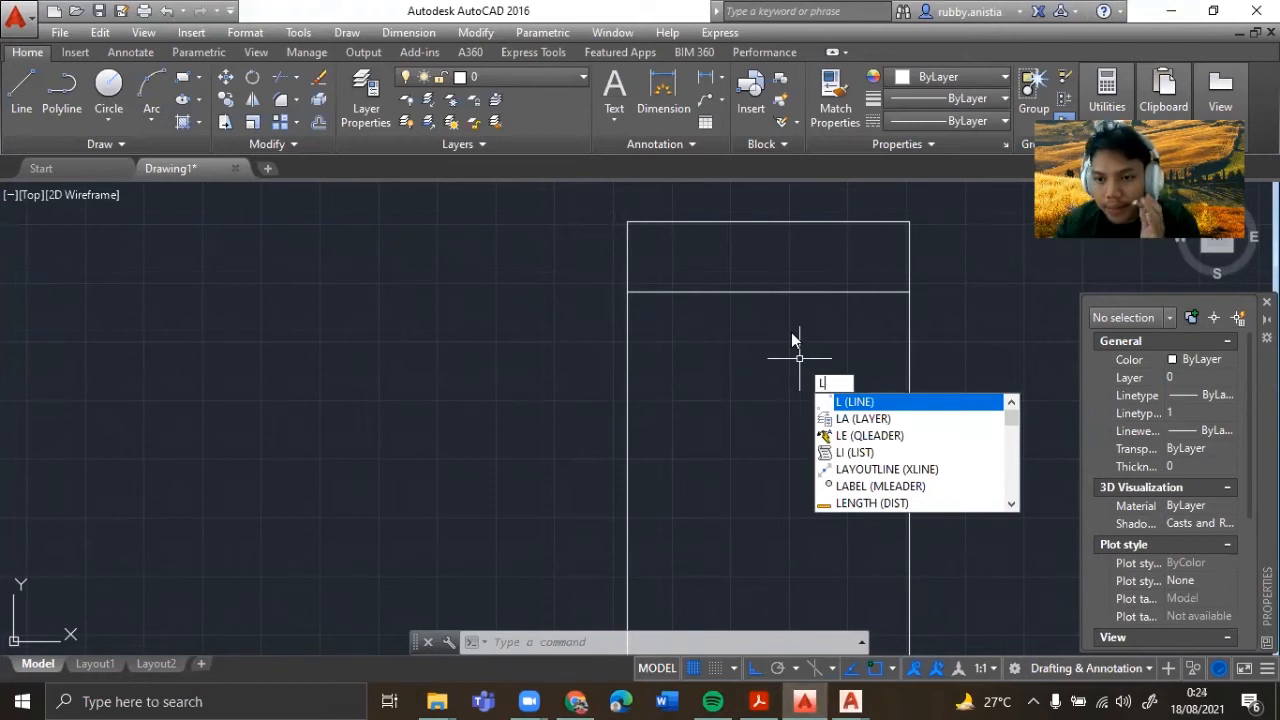
key("Return")
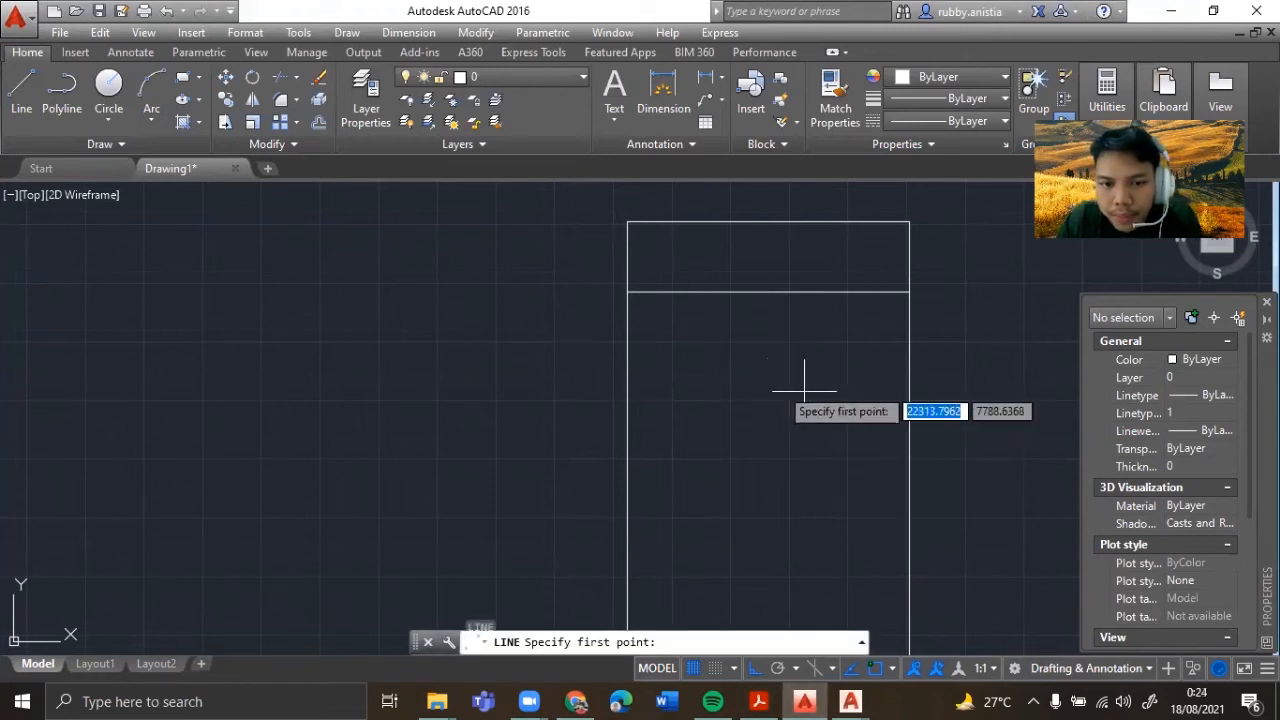
left_click(628, 292)
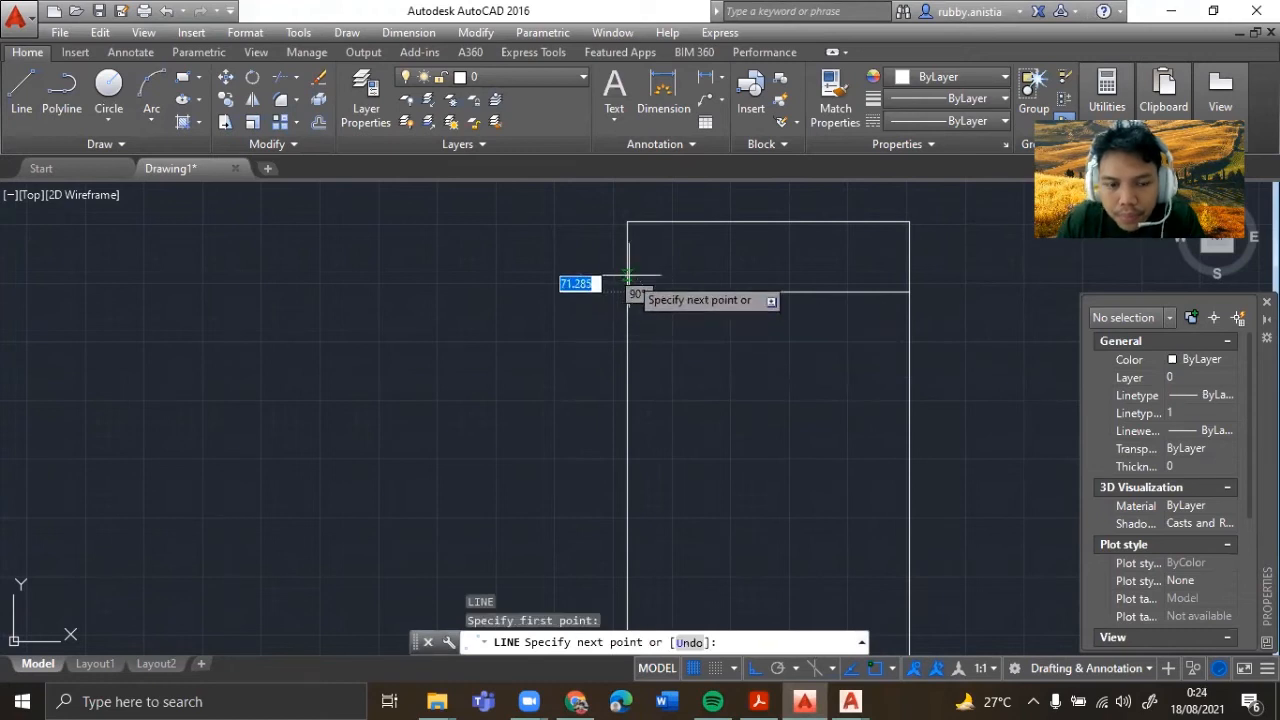
type("50")
key("Return")
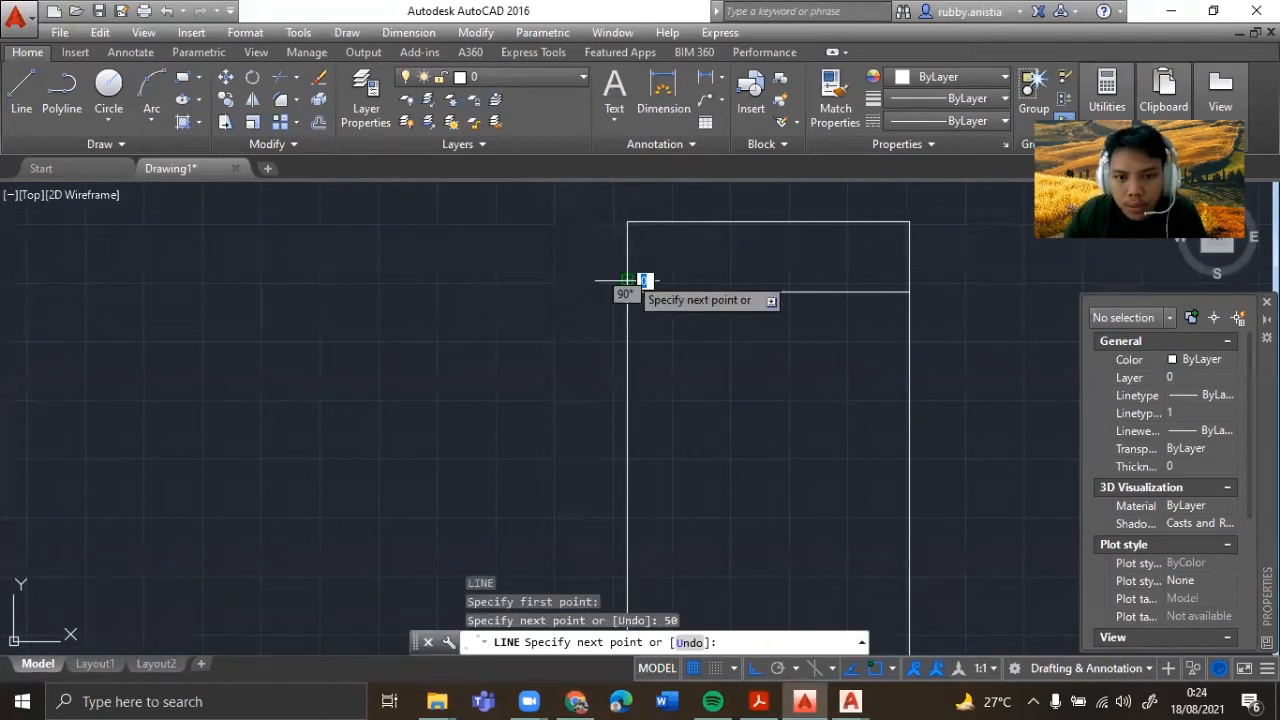
left_click(906, 281)
key("Escape")
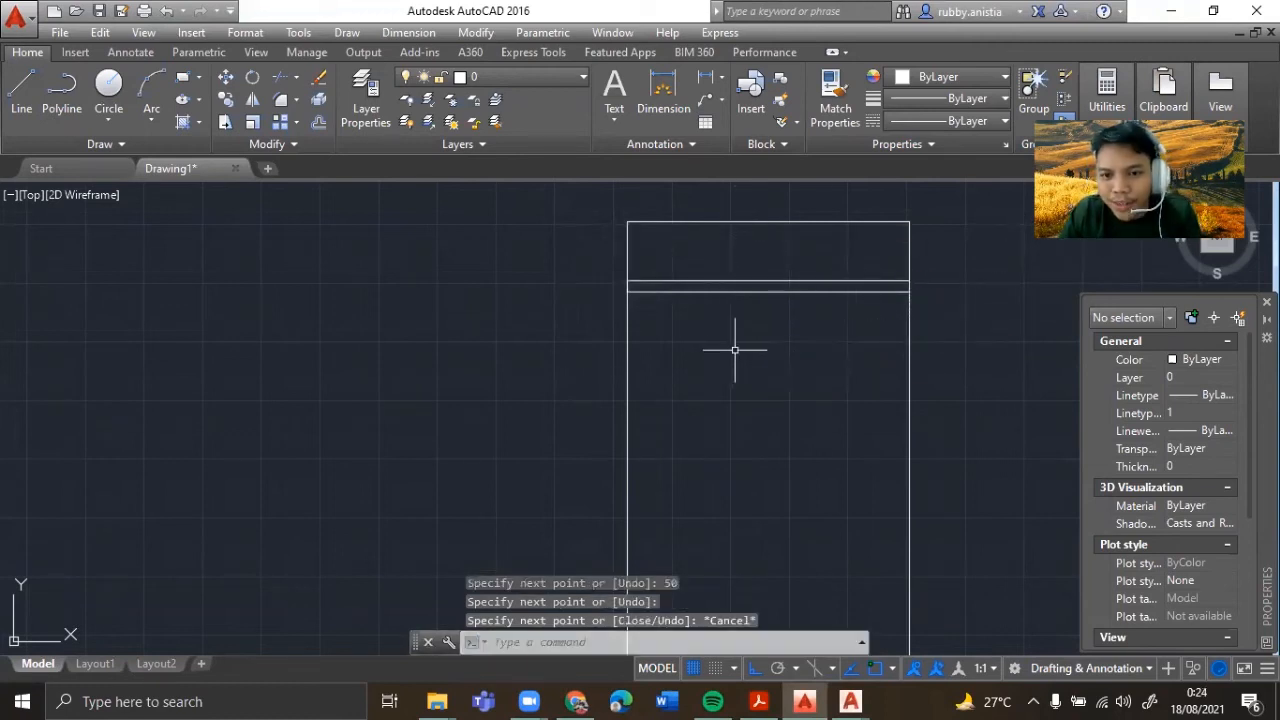
- Compare the door and the vent above it in the finished example and on page 7 of the PDF, returning to the AutoCAD drawing
scroll(421, 370, "down", 2)
middle_click_drag(431, 370, 865, 233)
middle_click_drag(427, 330, 796, 215)
middle_click_drag(868, 287, 772, 454)
scroll(682, 405, "down", 2)
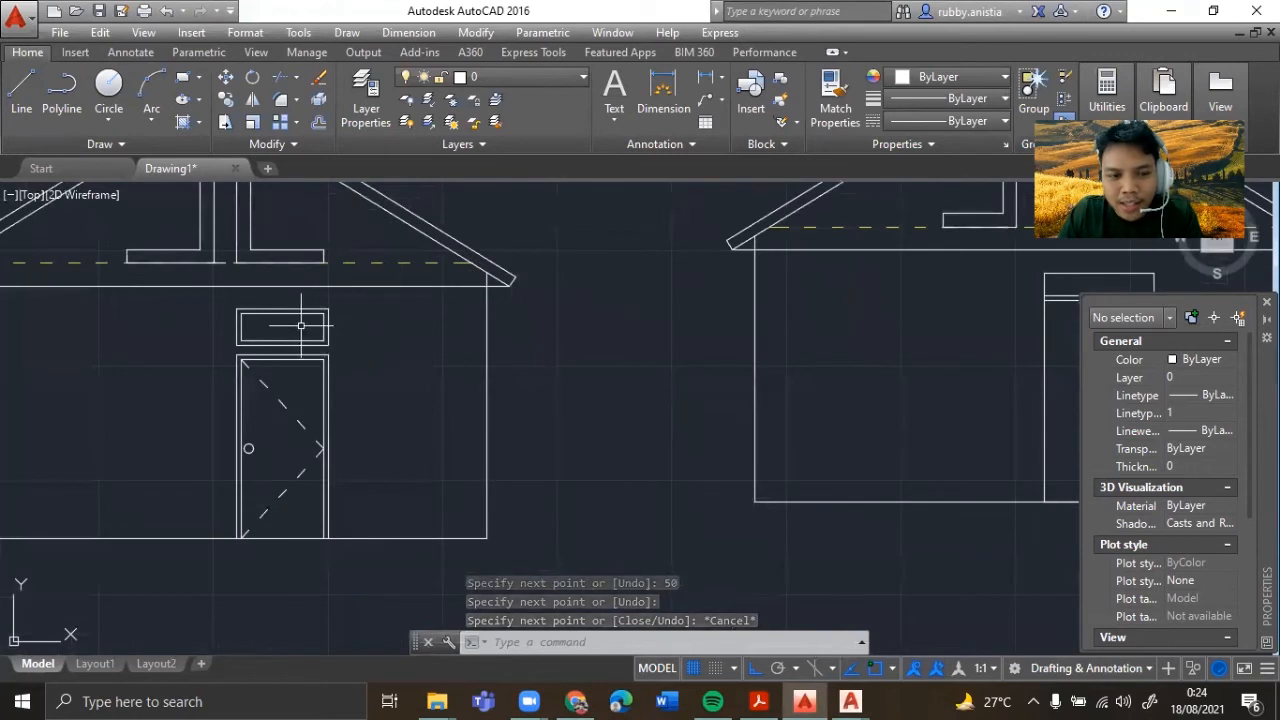
middle_click_drag(720, 304, 638, 356)
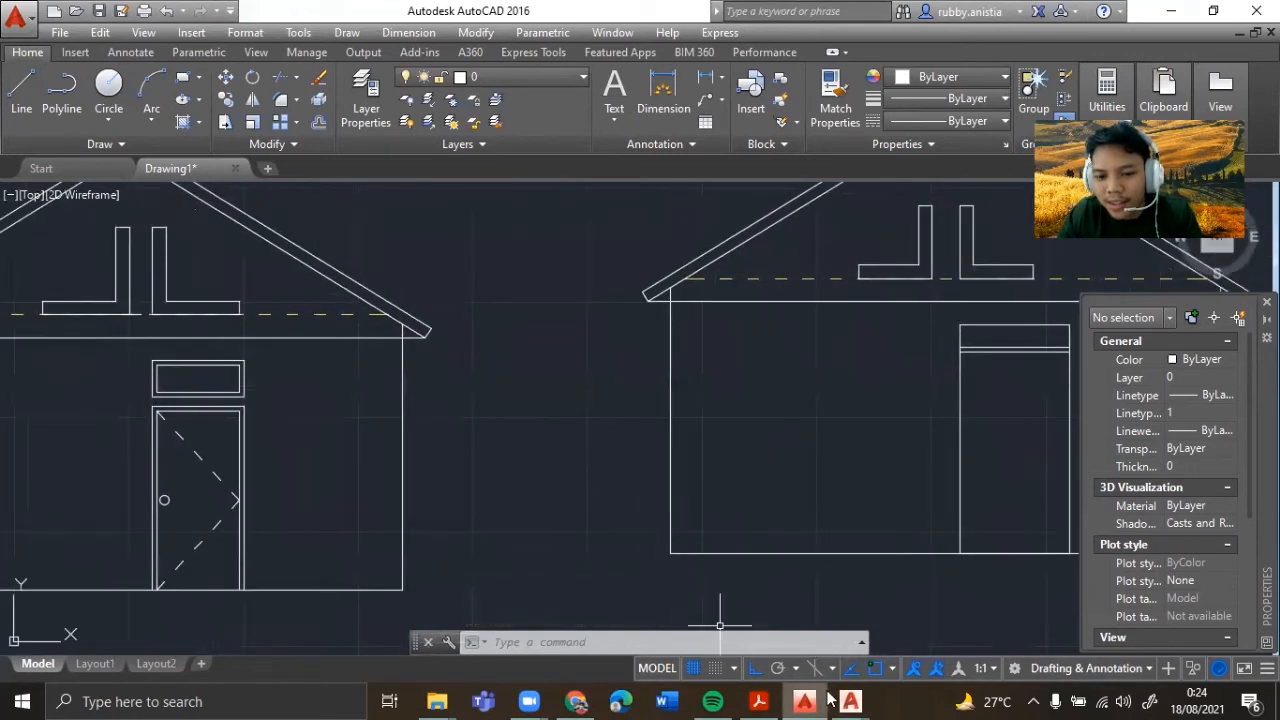
left_click(815, 693)
left_click(814, 692)
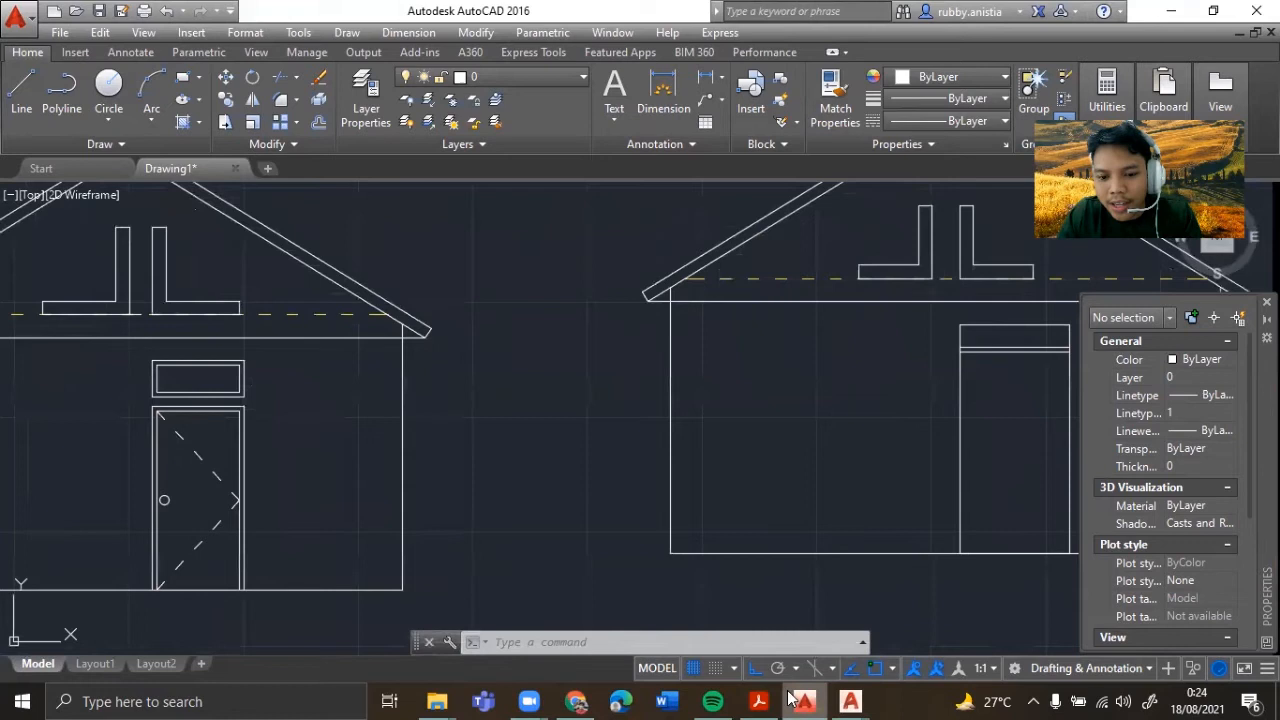
left_click(768, 699)
scroll(627, 492, "down", 2)
left_click_drag(580, 464, 442, 516)
left_click_drag(598, 428, 524, 492)
left_click(517, 490)
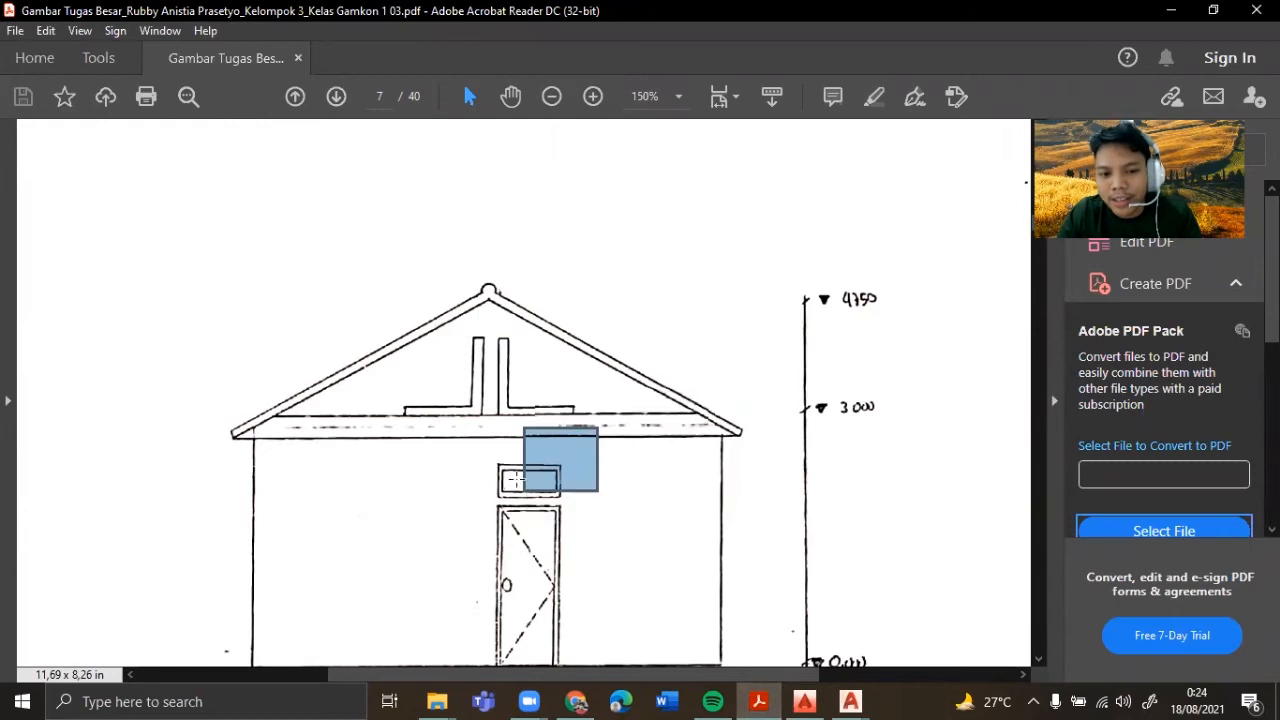
left_click(523, 474)
scroll(522, 459, "down", 1)
scroll(522, 459, "down", 1)
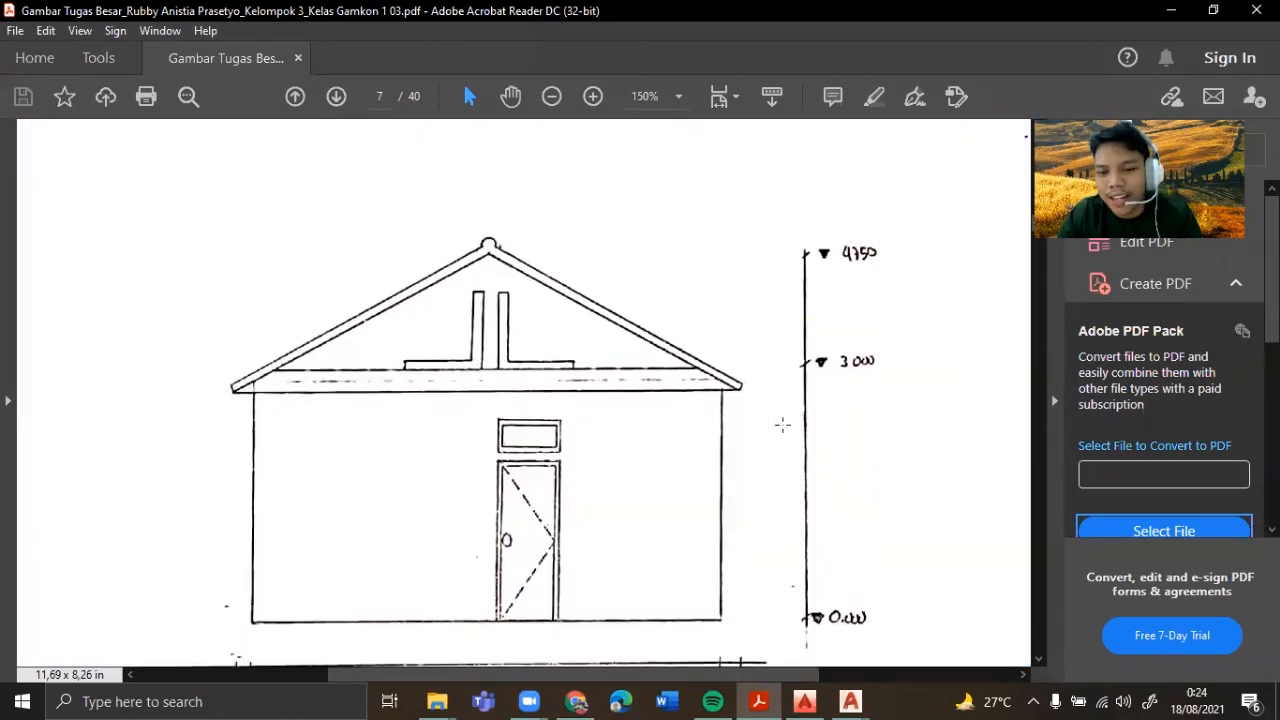
left_click(850, 700)
- Offset the door's left edge, top line and right edge 100 inward to form the door frame
middle_click_drag(848, 375, 625, 426)
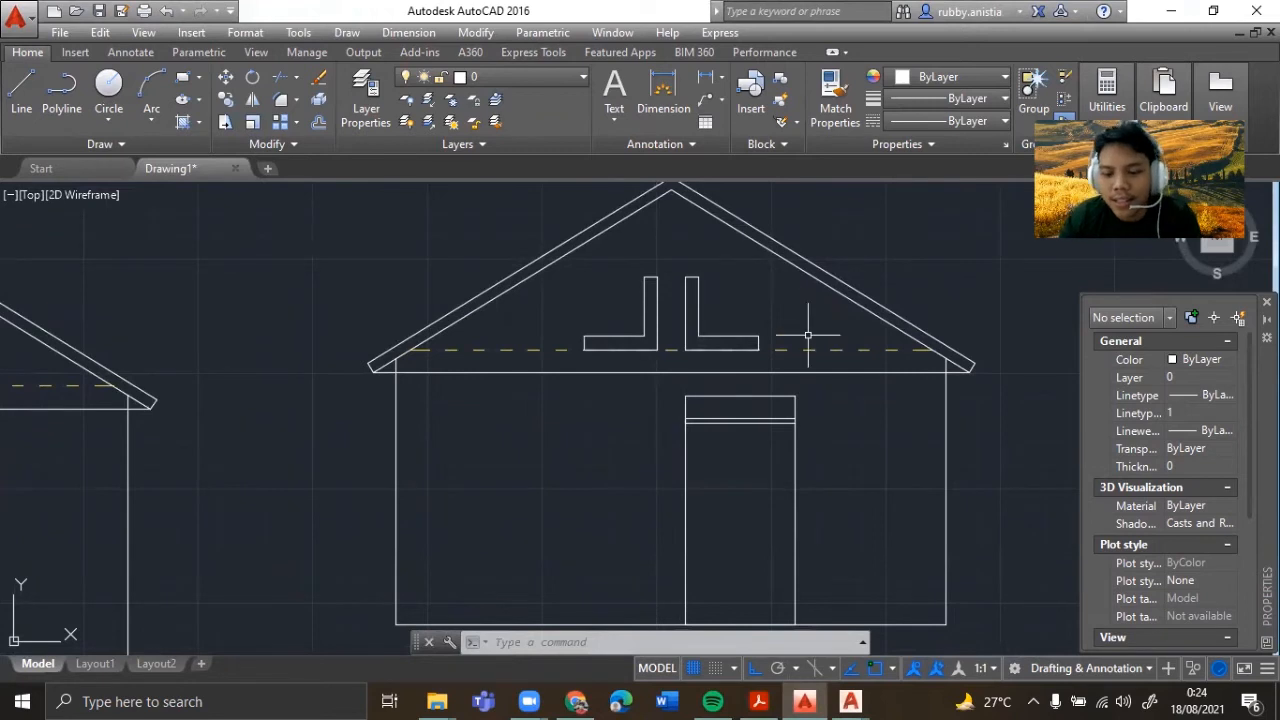
type("o")
key("Return")
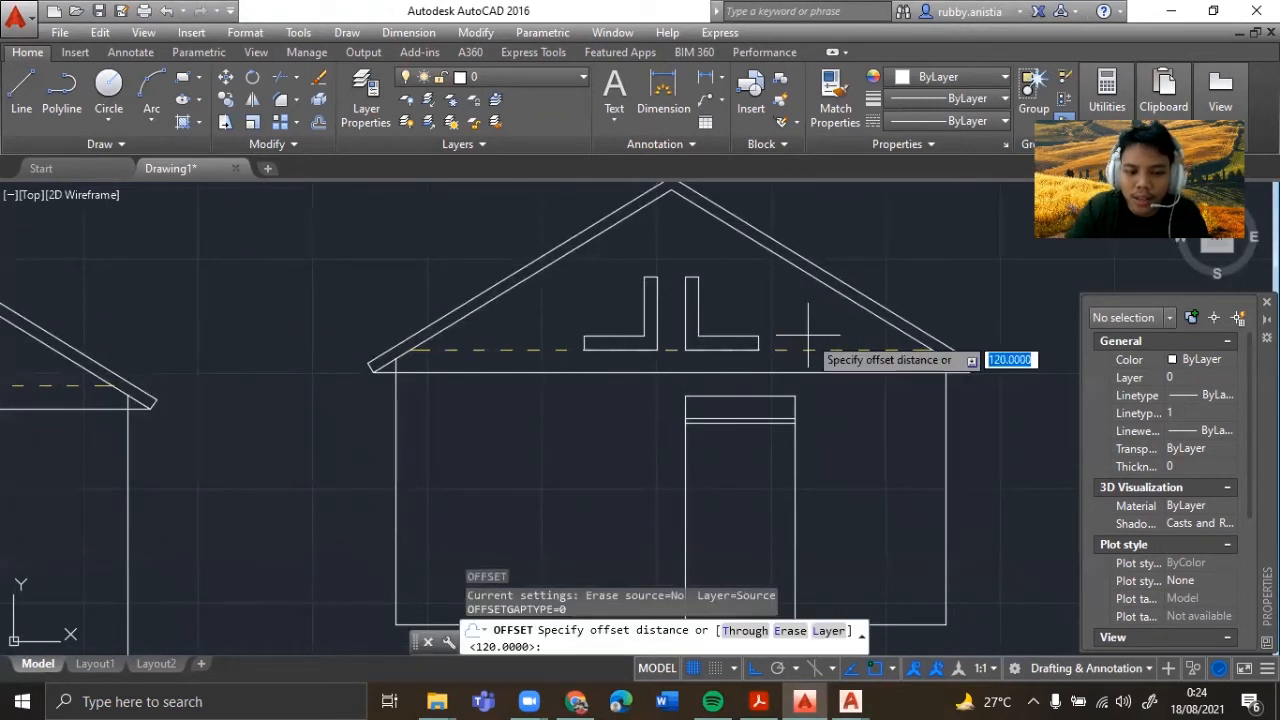
type("100")
key("Return")
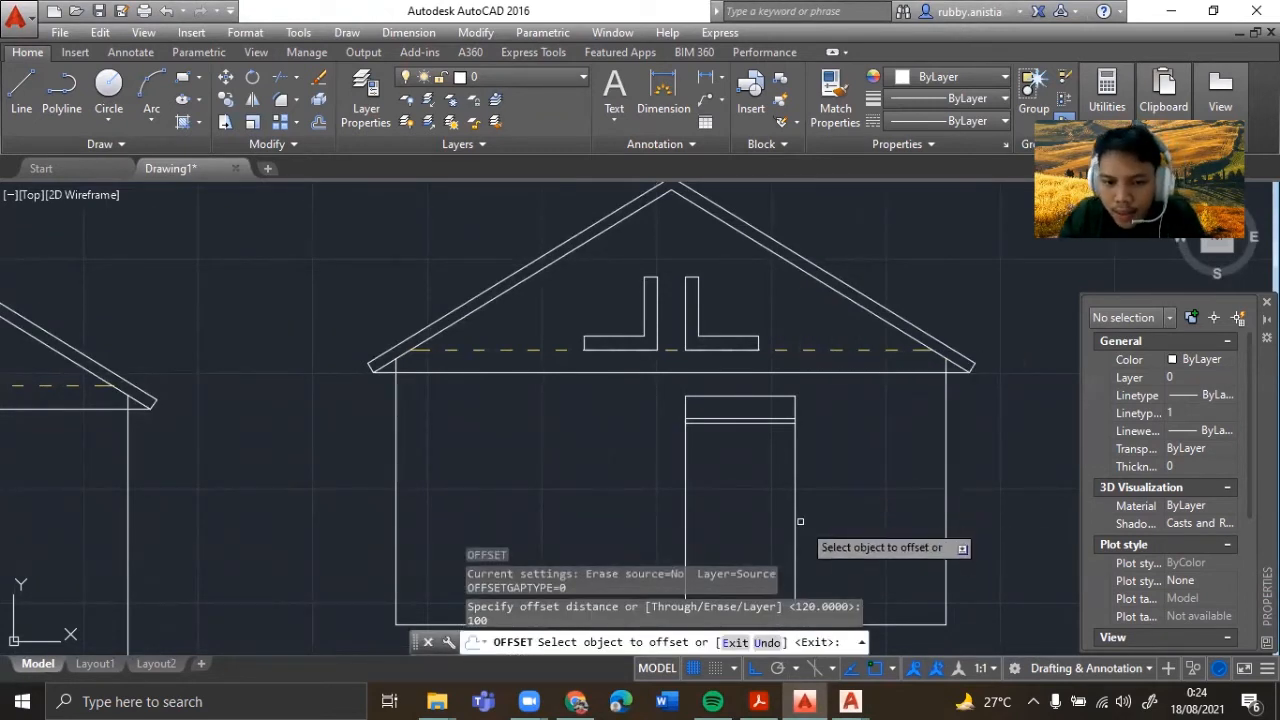
left_click(686, 470)
left_click(726, 471)
scroll(726, 455, "up", 4)
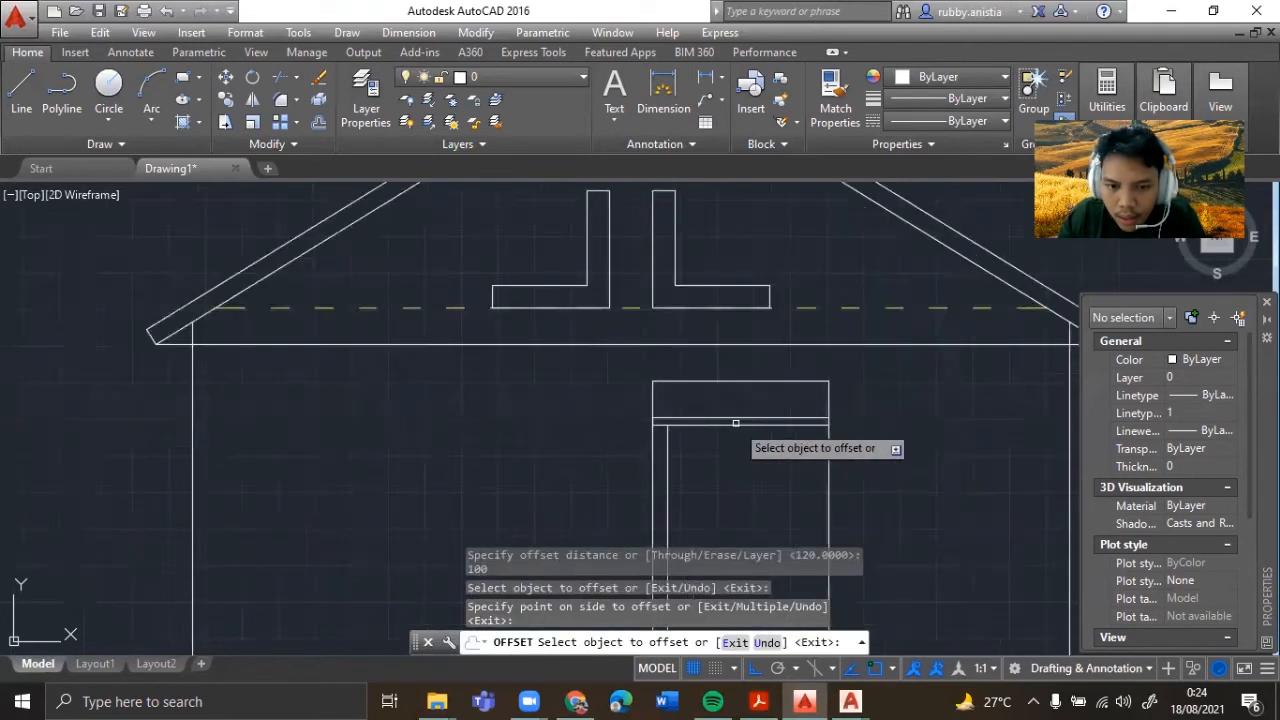
left_click(738, 433)
left_click(743, 457)
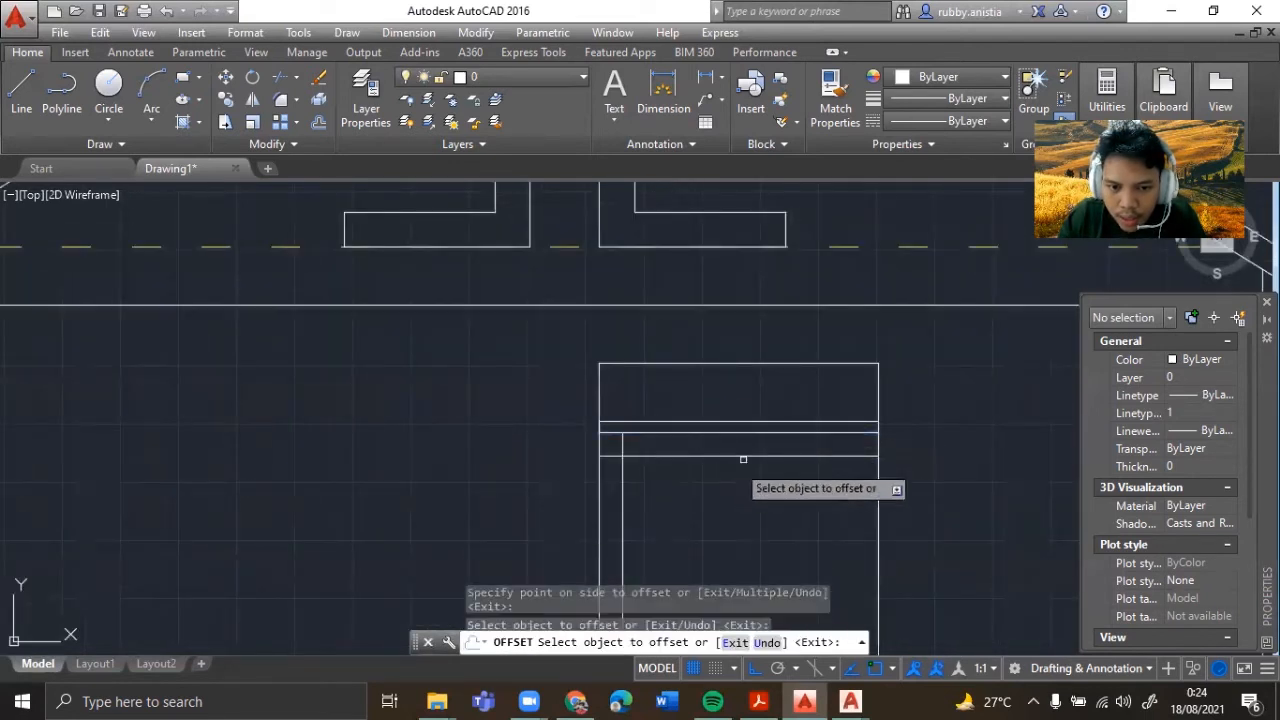
left_click(874, 468)
left_click(806, 493)
- Offset the top, left, bottom and right edges of the vent above the door inward by 100
left_click(779, 363)
left_click(765, 393)
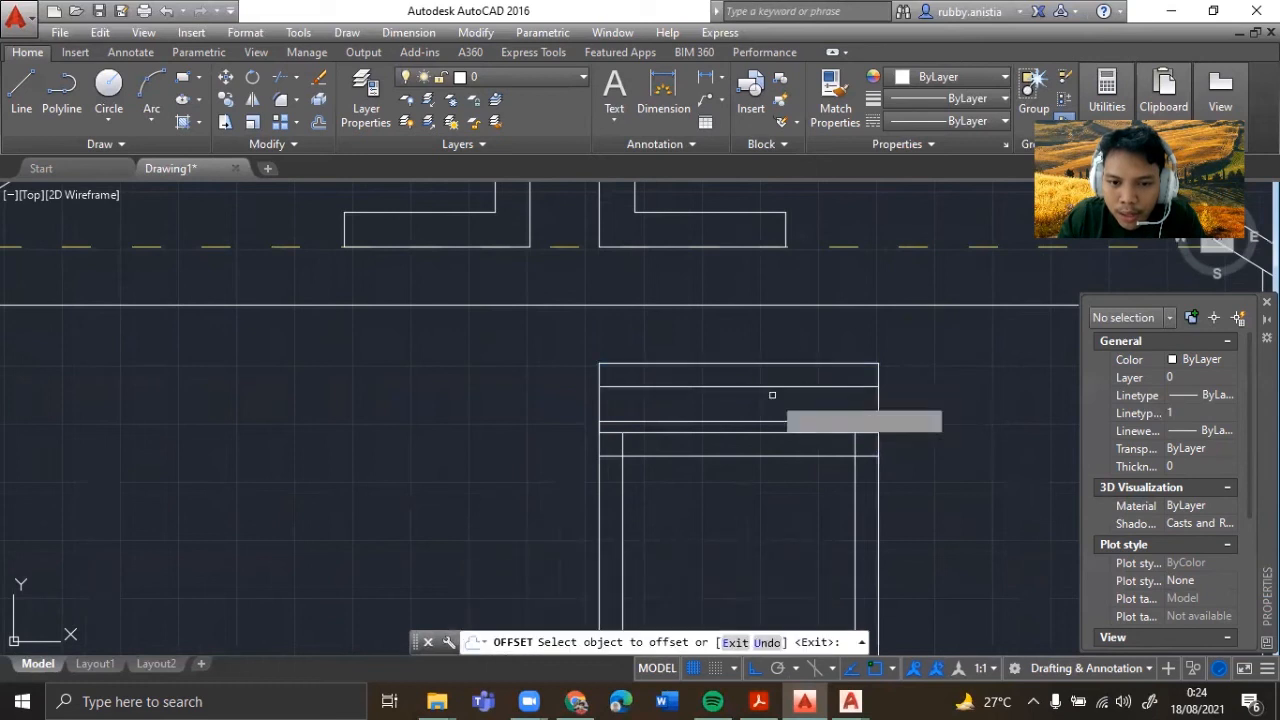
left_click(596, 397)
left_click(640, 408)
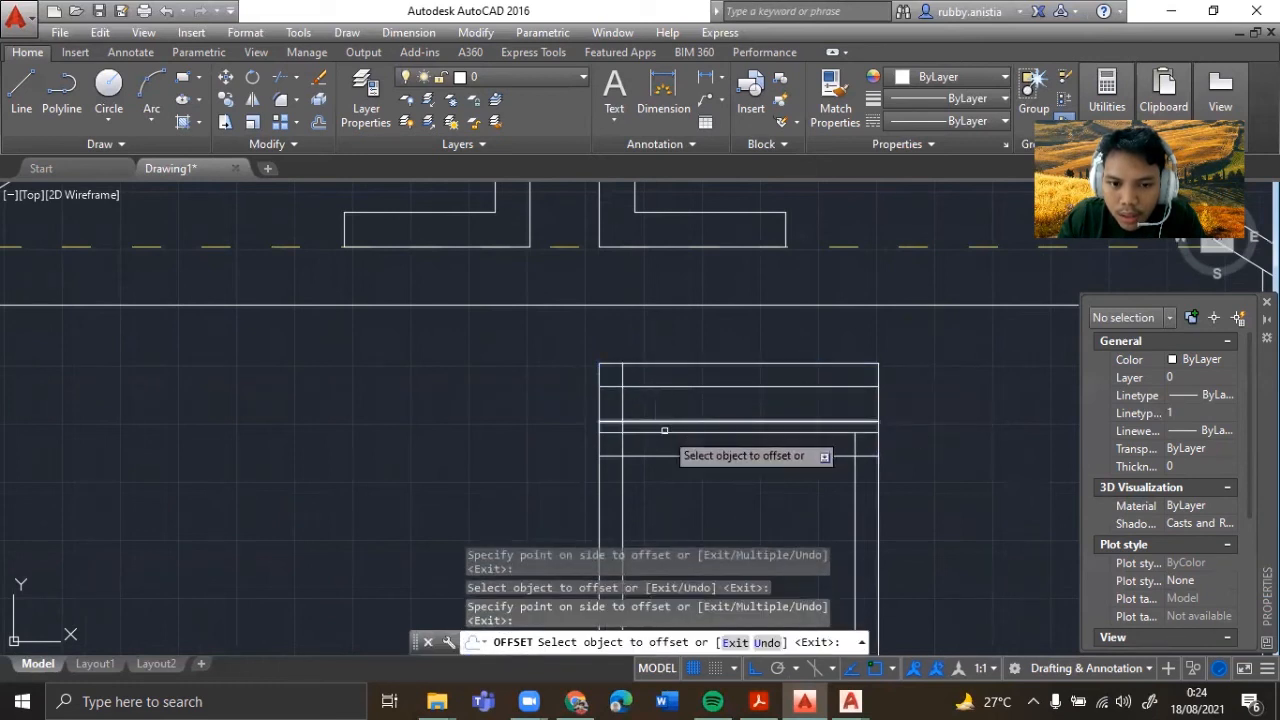
left_click(665, 418)
left_click(666, 407)
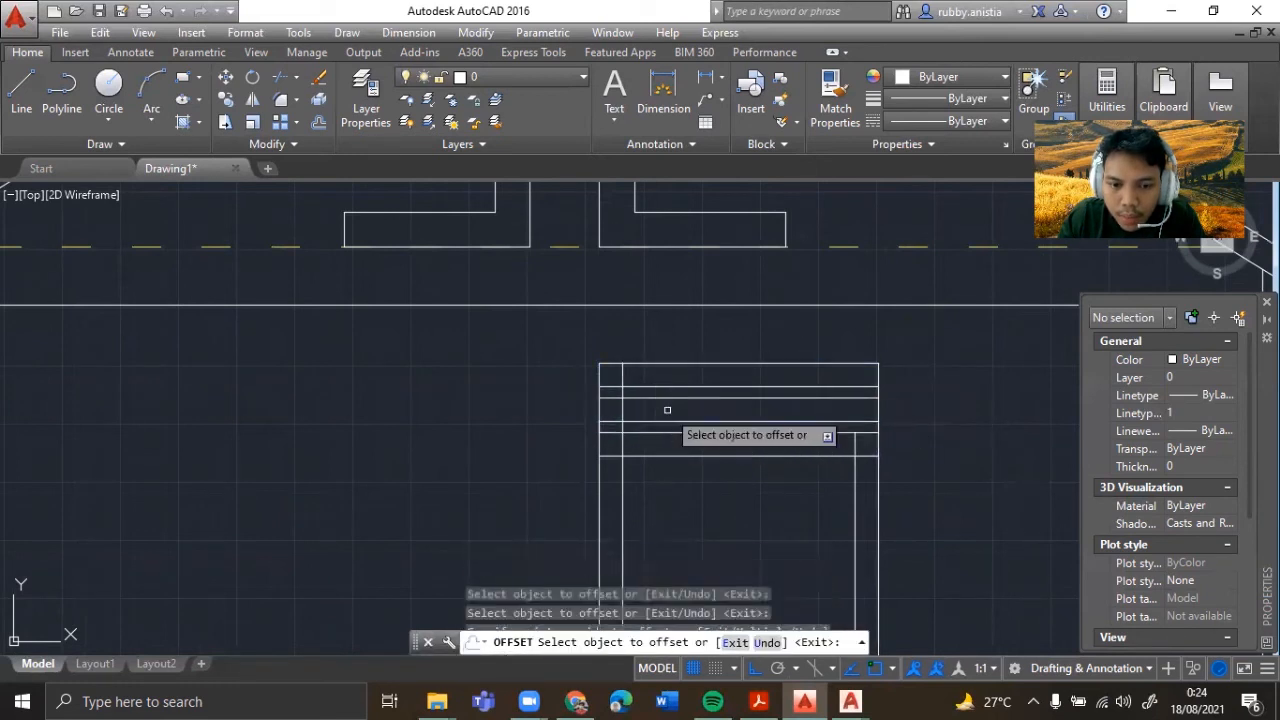
left_click(876, 394)
left_click(809, 400)
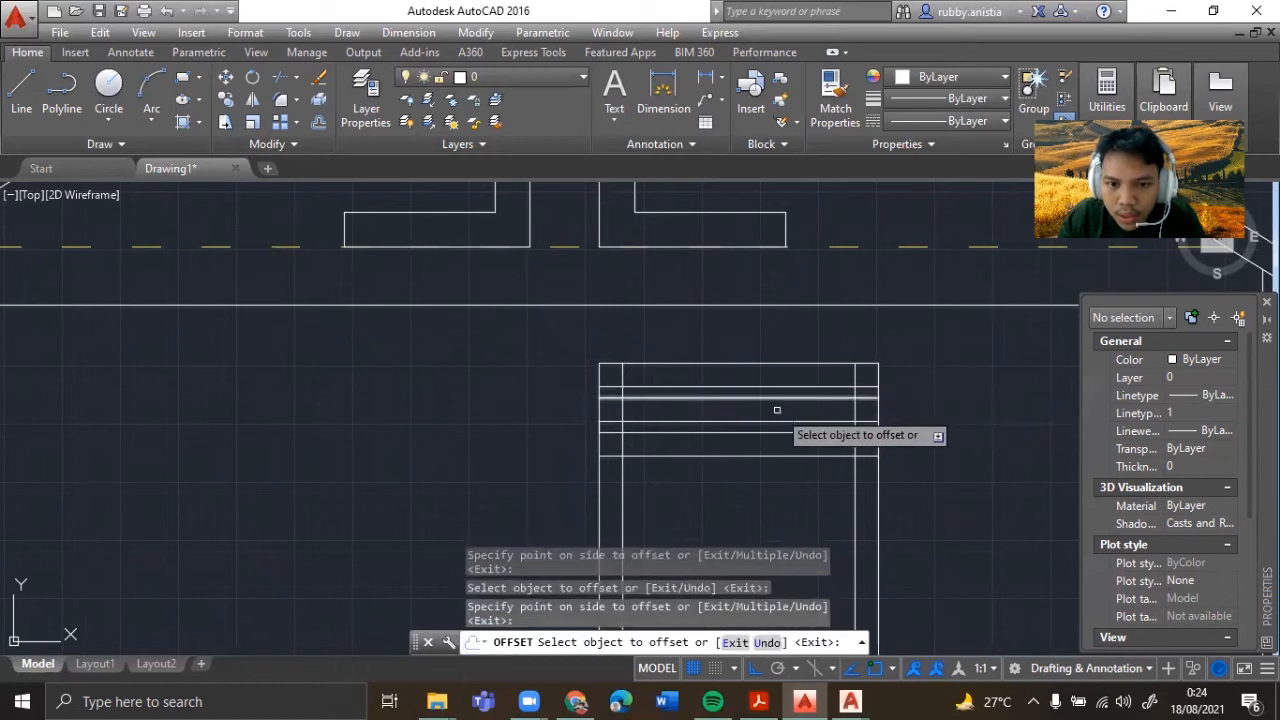
key("Escape")
- Switch to the Tampak Depan(2) drawing in AutoCAD 2022 and measure the height of the vent above the door
middle_click_drag(781, 409, 787, 378)
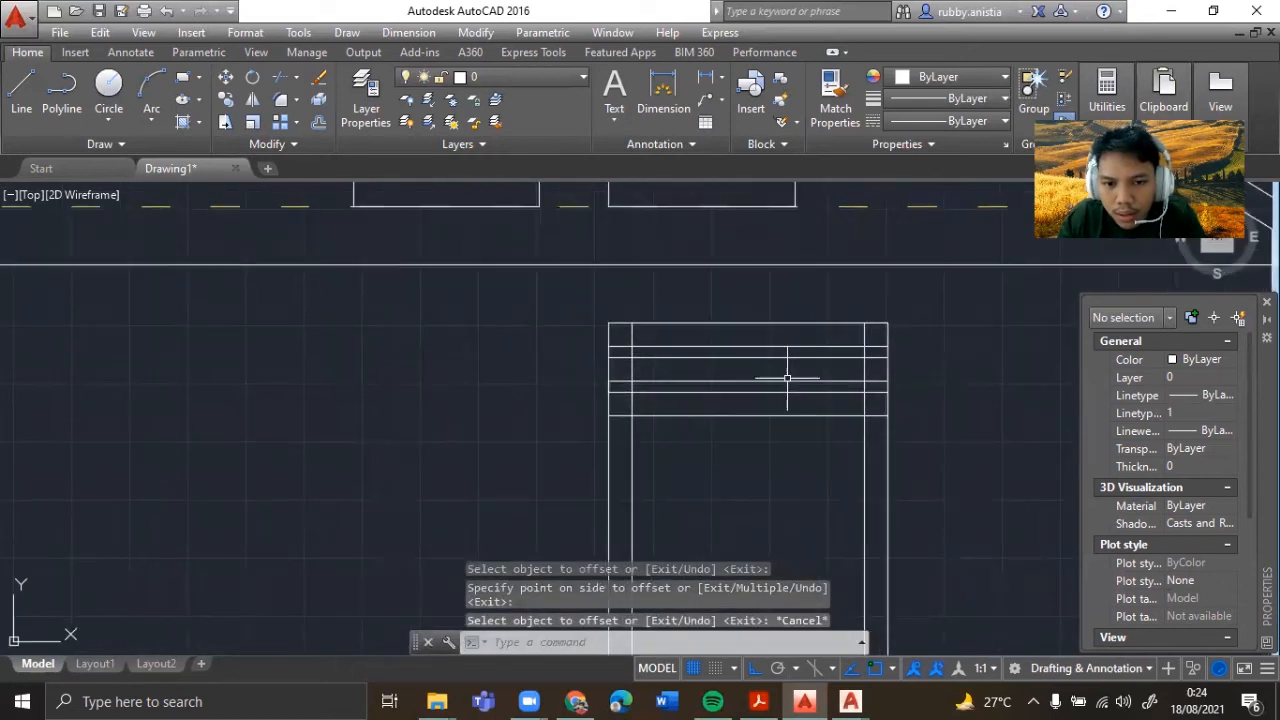
mouse_move(852, 700)
left_click(1080, 620)
mouse_move(534, 514)
middle_mouse_down()
mouse_move(434, 433)
mouse_move(474, 409)
mouse_move(461, 409)
middle_mouse_up()
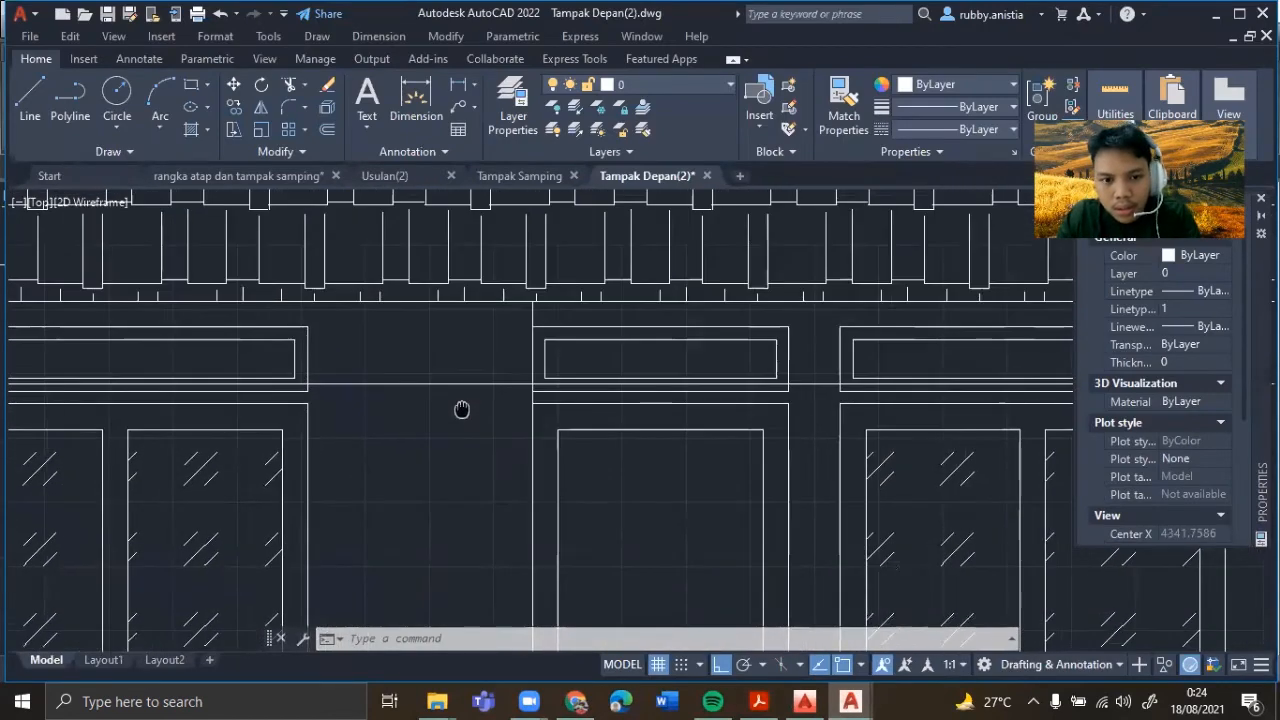
type("l")
key("Return")
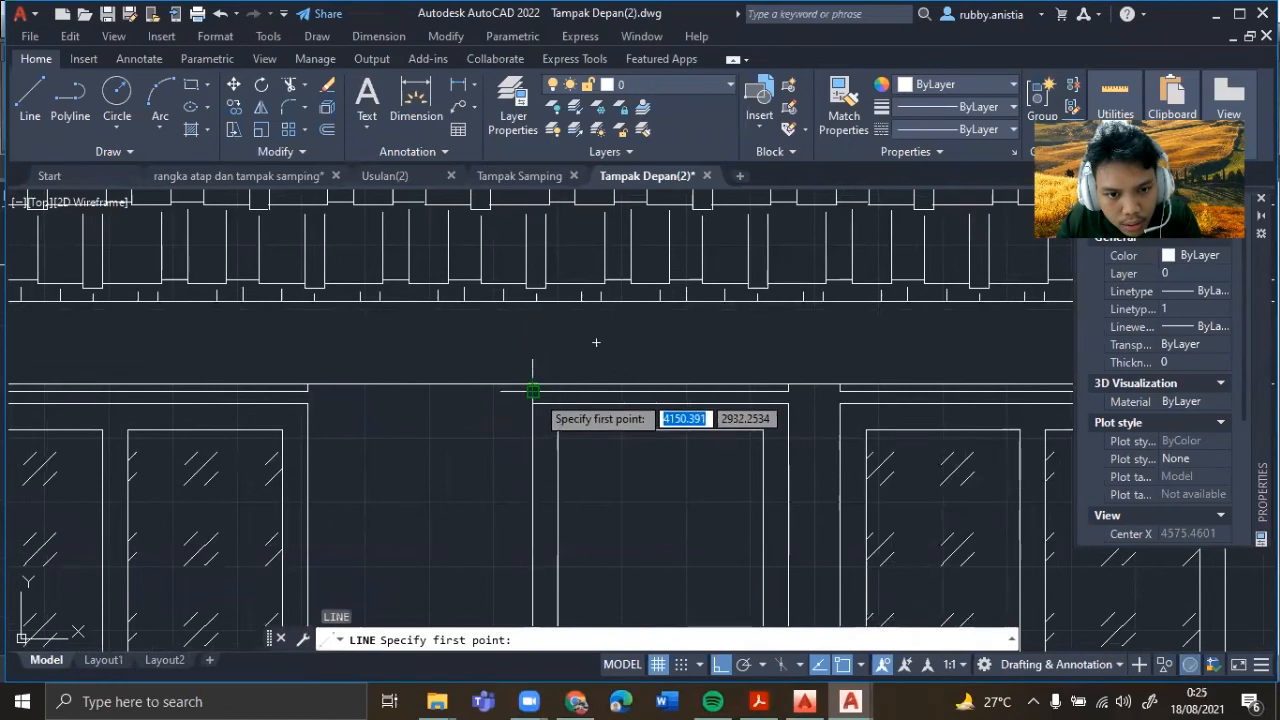
left_click(532, 390)
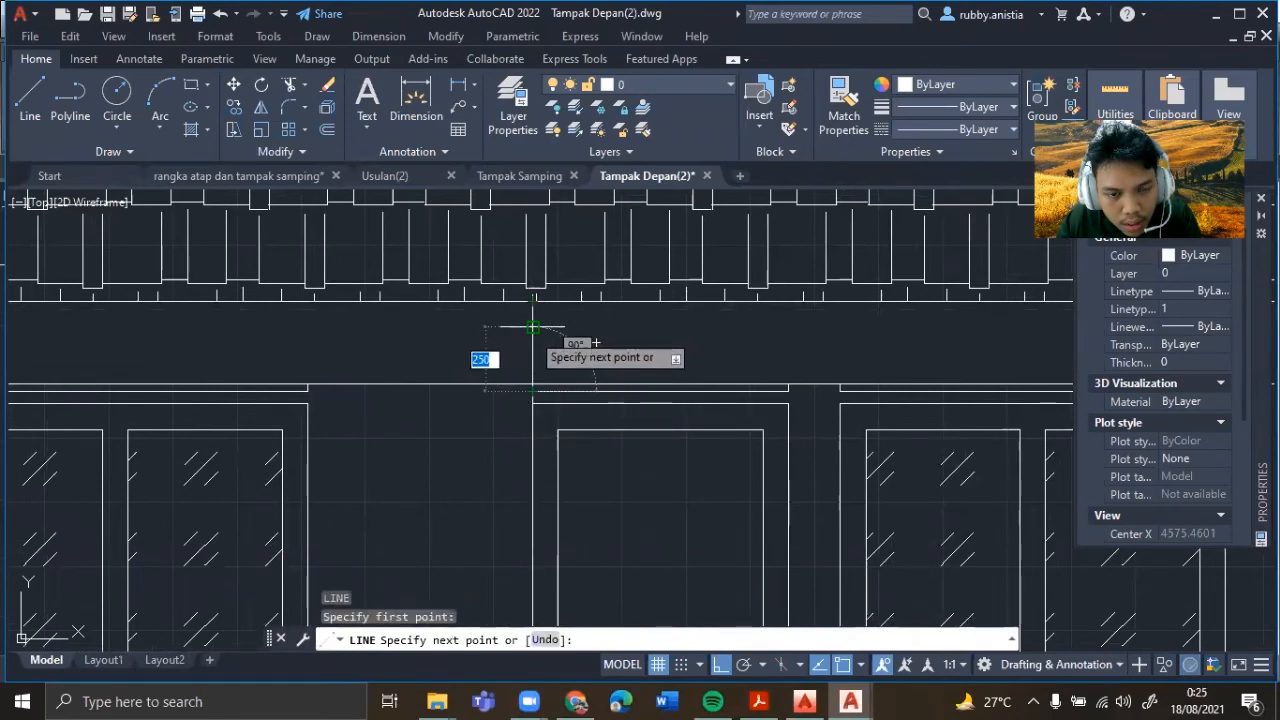
middle_click_drag(546, 348, 547, 315)
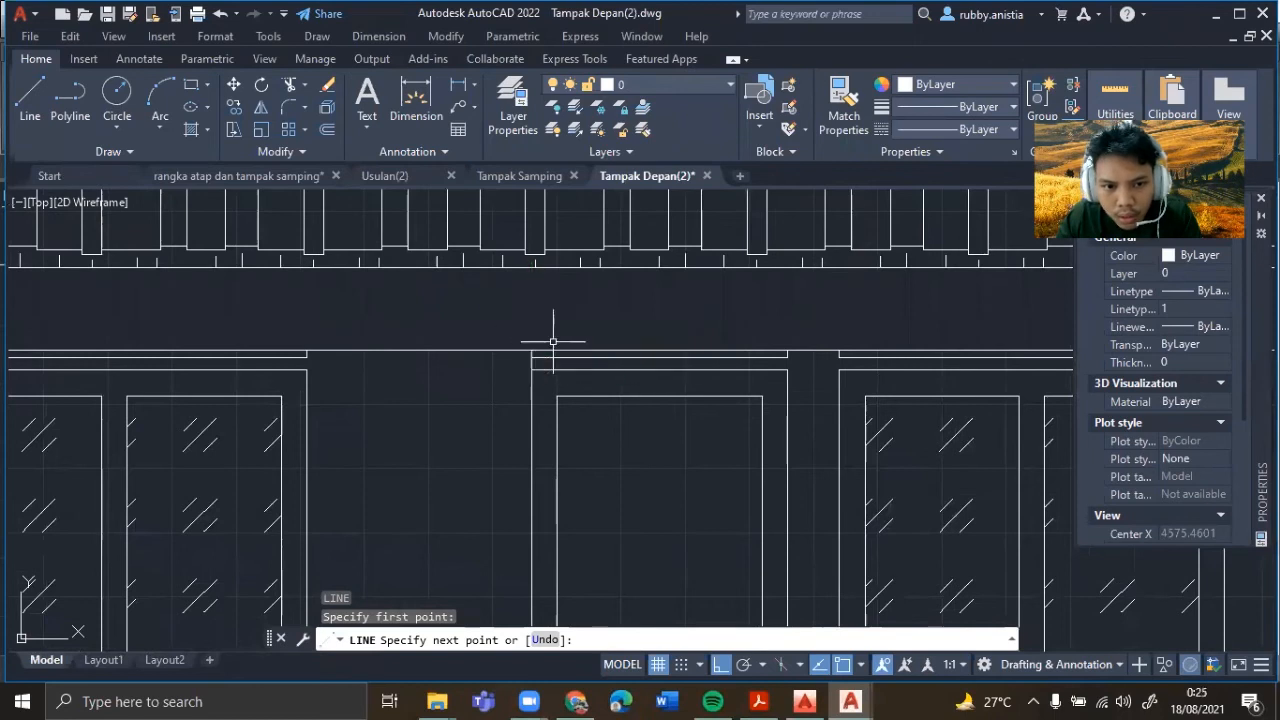
key("Escape")
- Measure the vent's frame thickness from its outer bottom edge up to the inner rectangle
type("L")
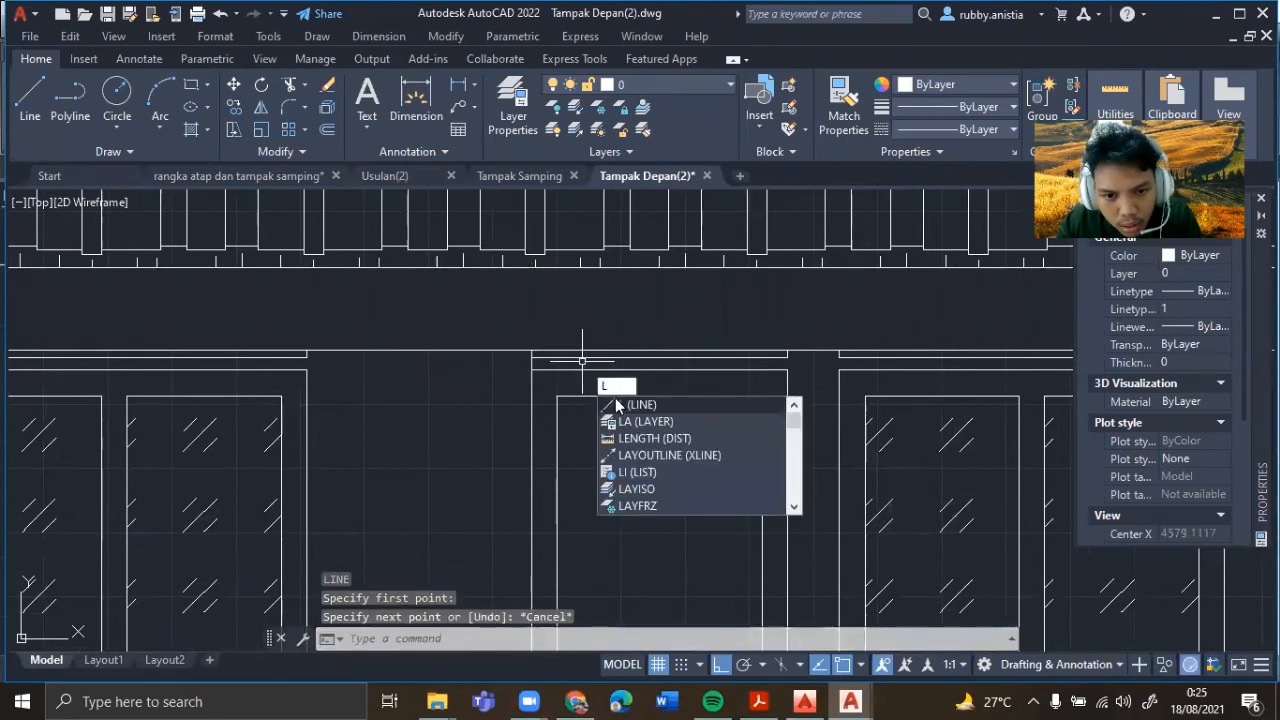
key("Return")
left_click(583, 357)
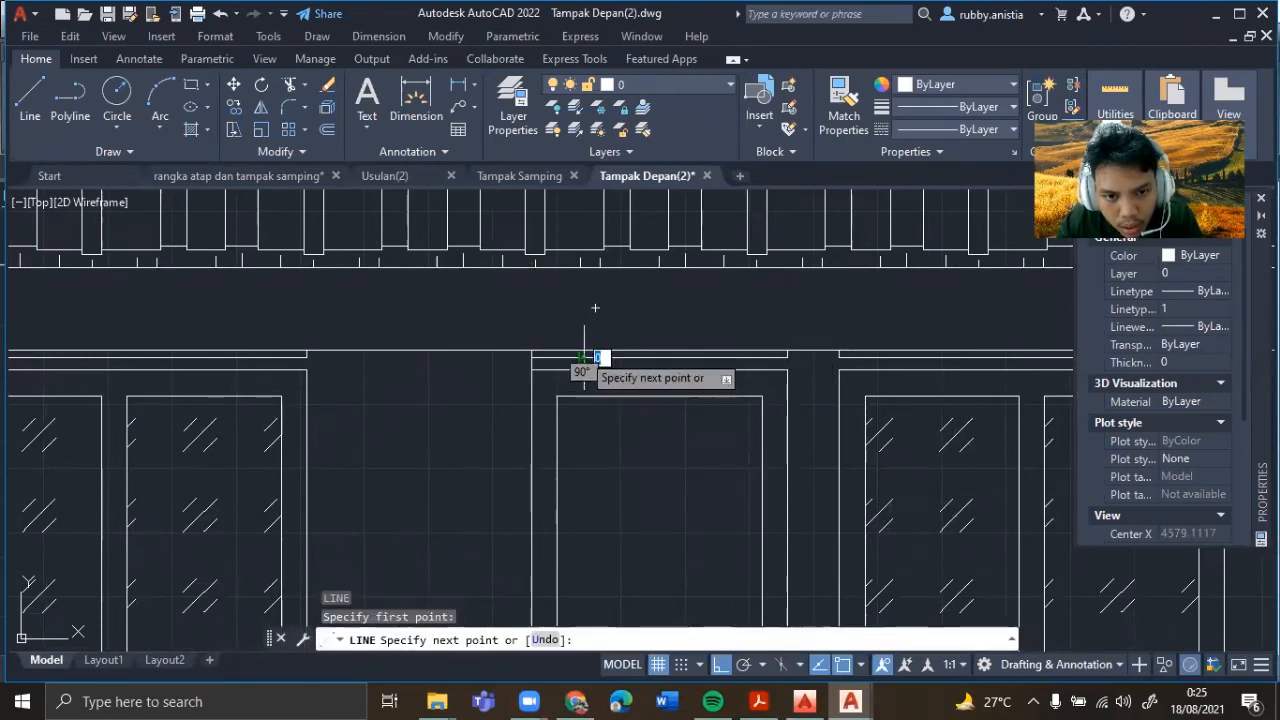
scroll(582, 358, "up", 2)
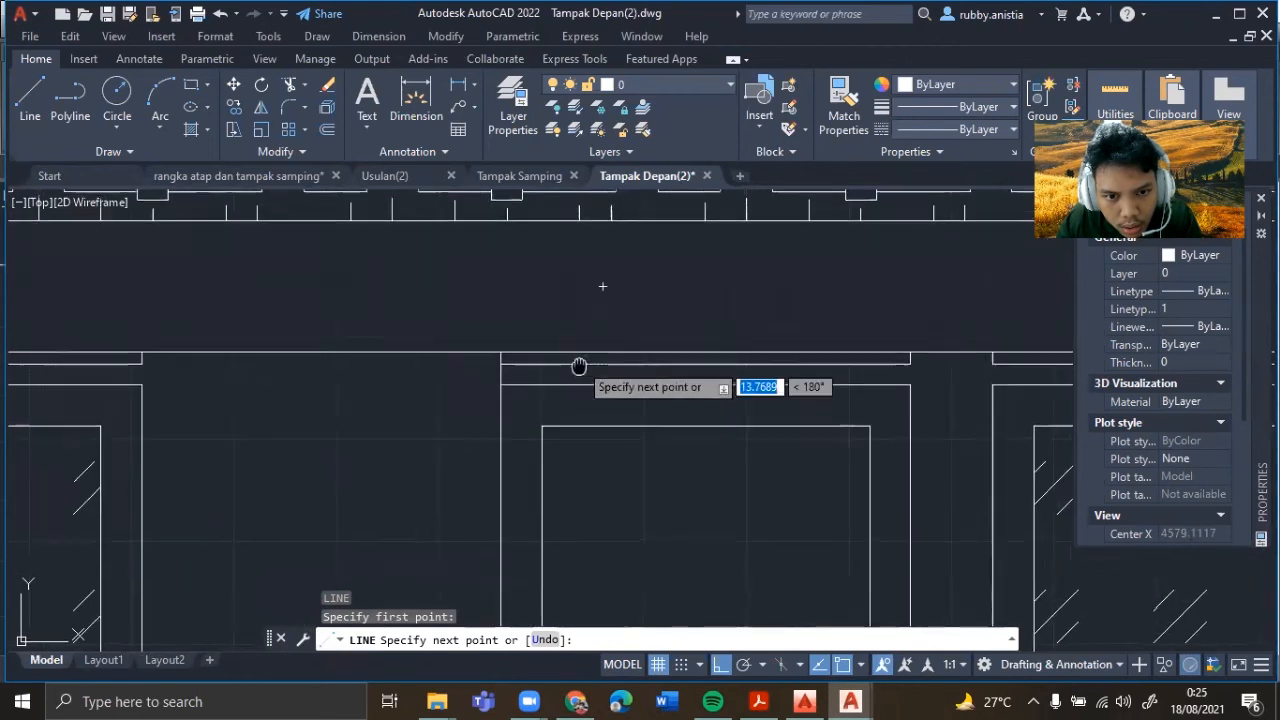
middle_click_drag(579, 366, 586, 346)
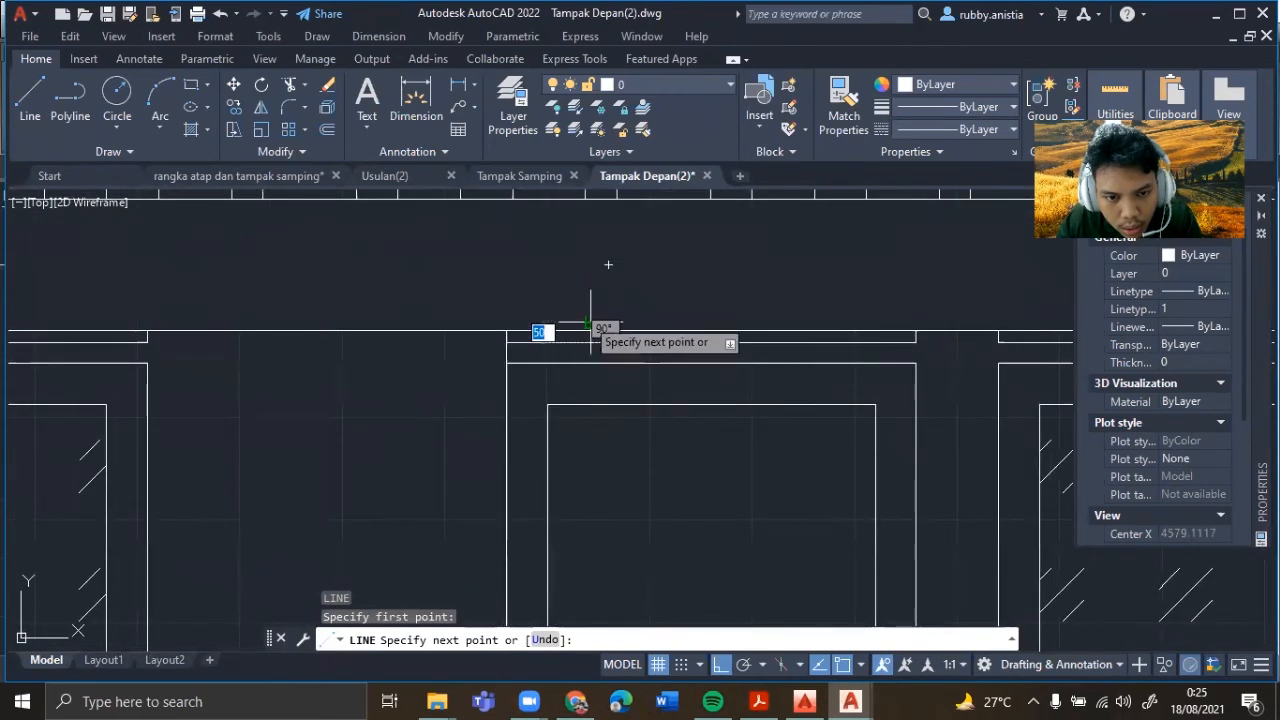
key("Escape")
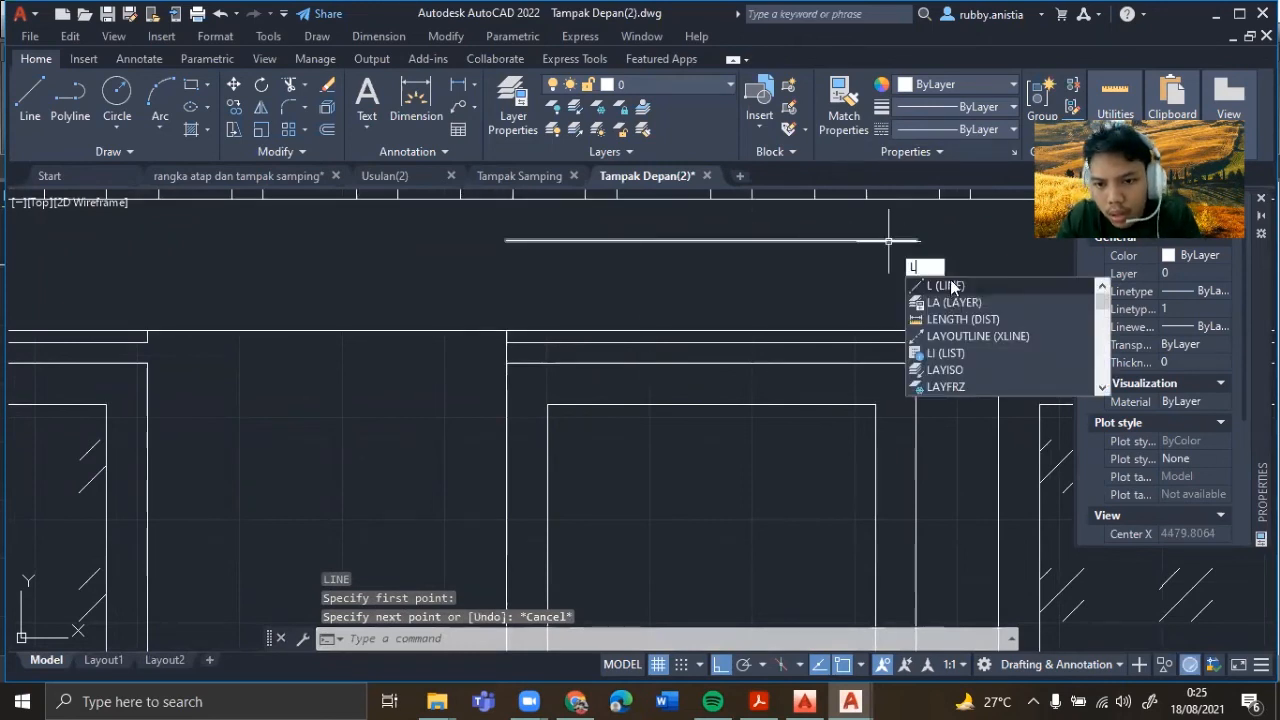
- Measure the gap between the door's top right corner and the vent, and recheck the vent's bottom frame thickness
key("Return")
left_click(915, 362)
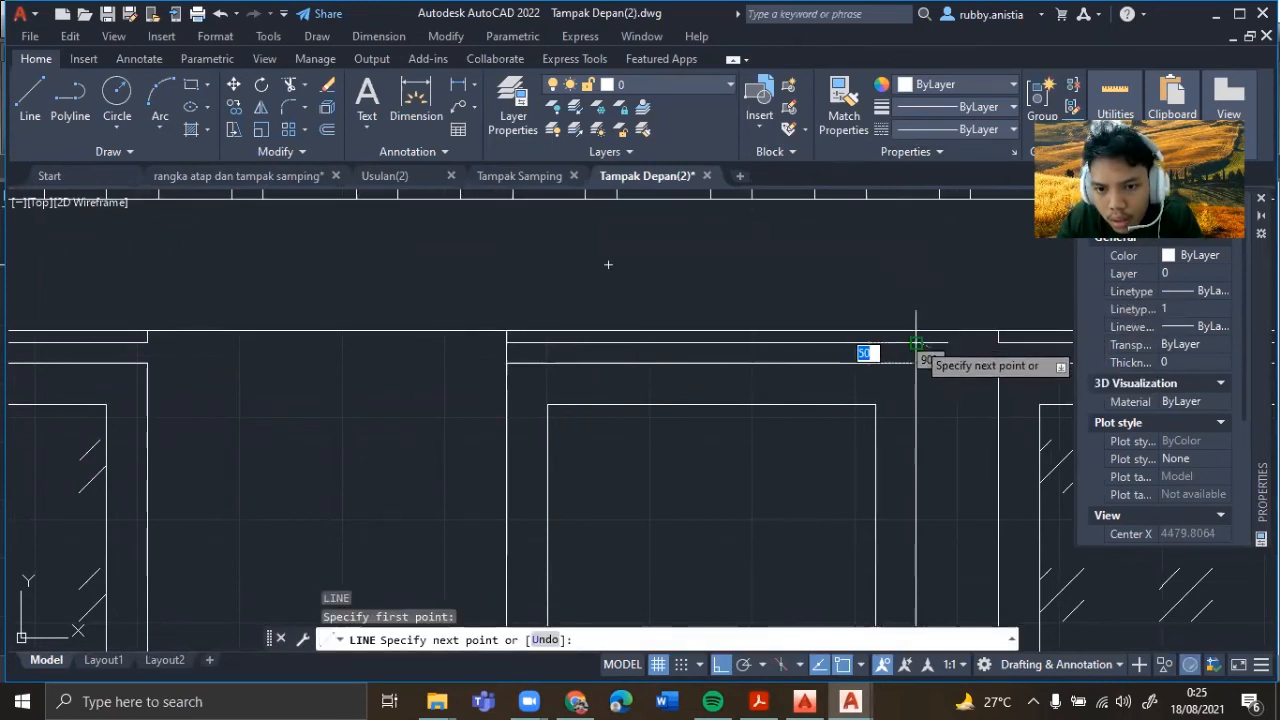
key("Escape")
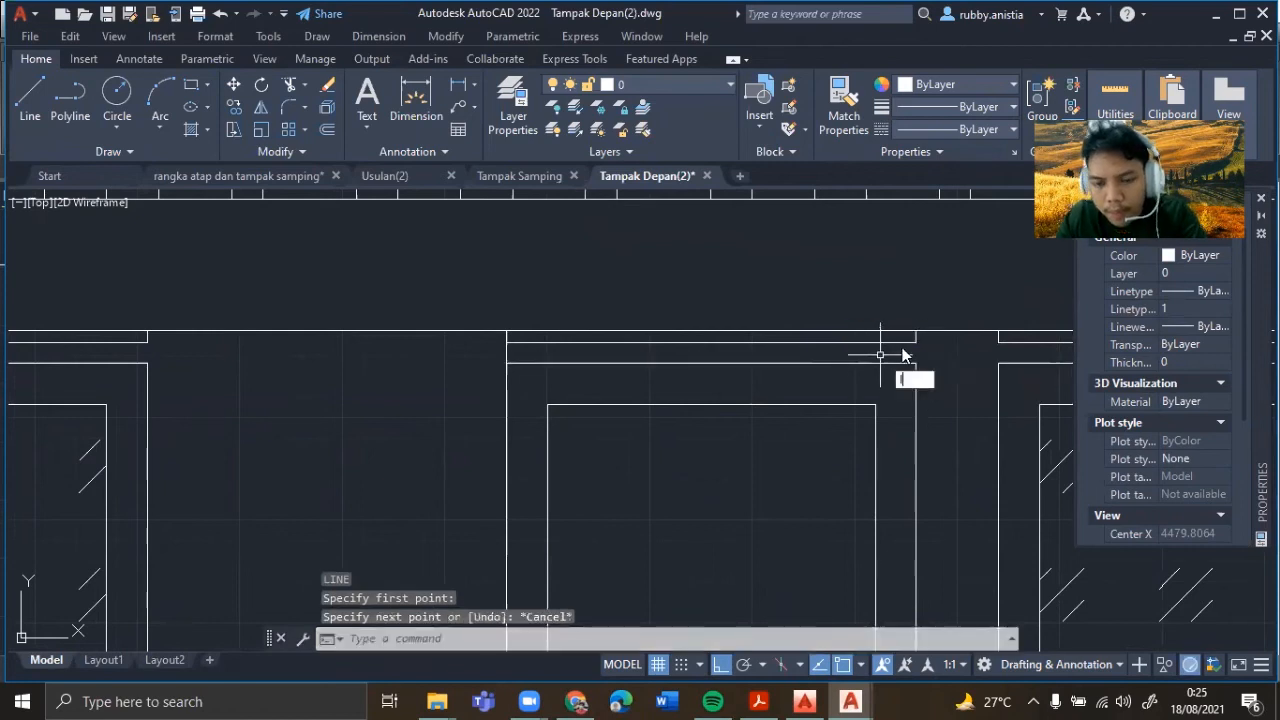
type("l")
key("Return")
left_click(882, 340)
middle_click_drag(883, 314, 866, 329)
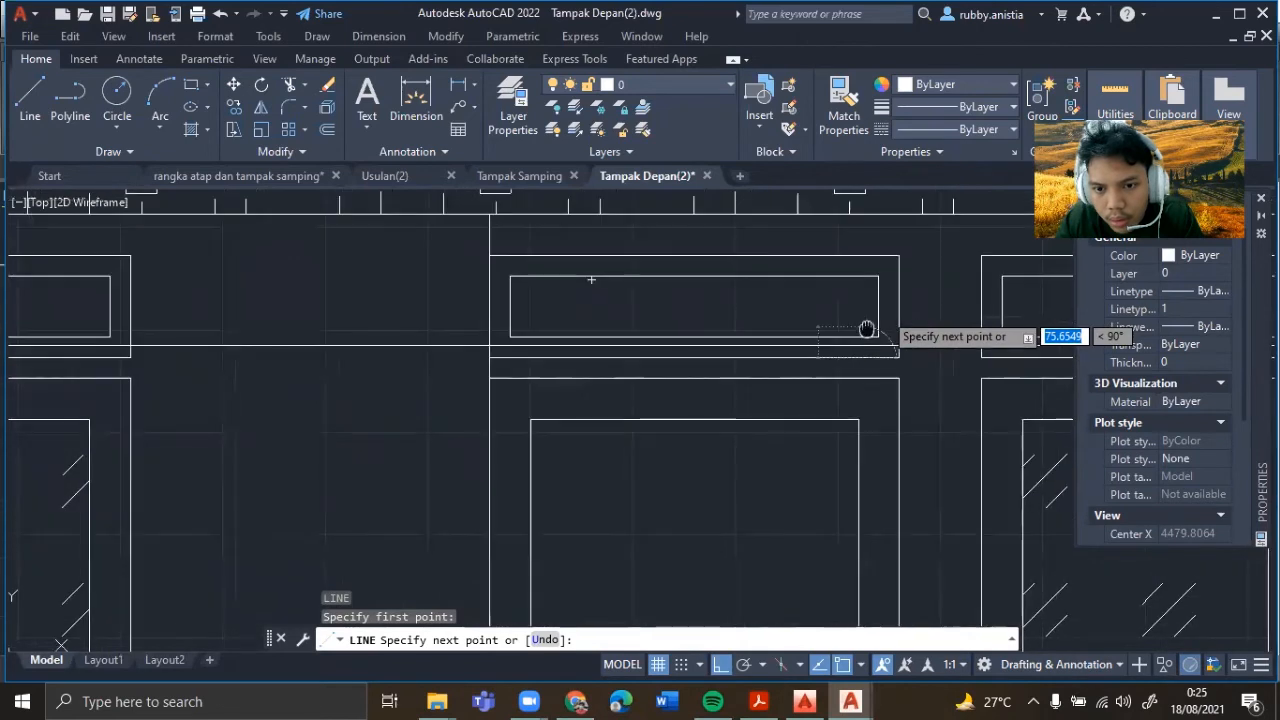
key("Escape")
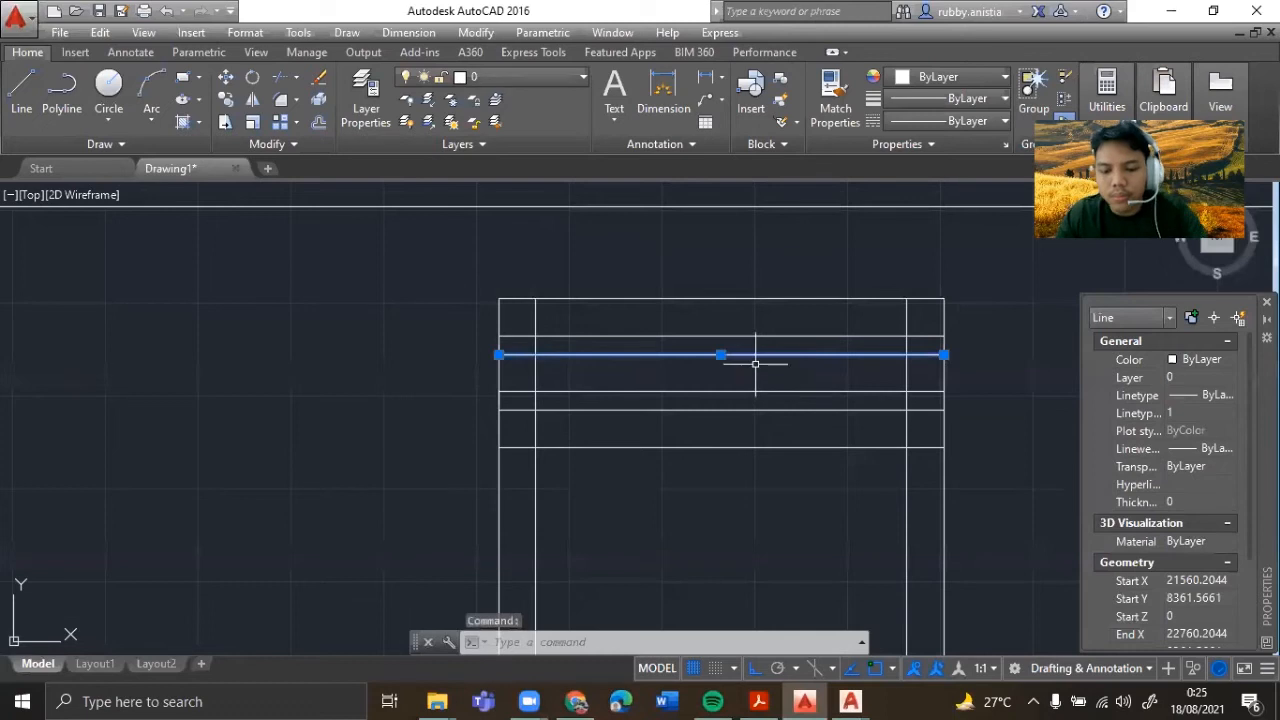
- Back in Drawing1 in AutoCAD 2016, erase the four inner lines offset 100 from the vent's edges
key("Delete")
left_click(799, 323)
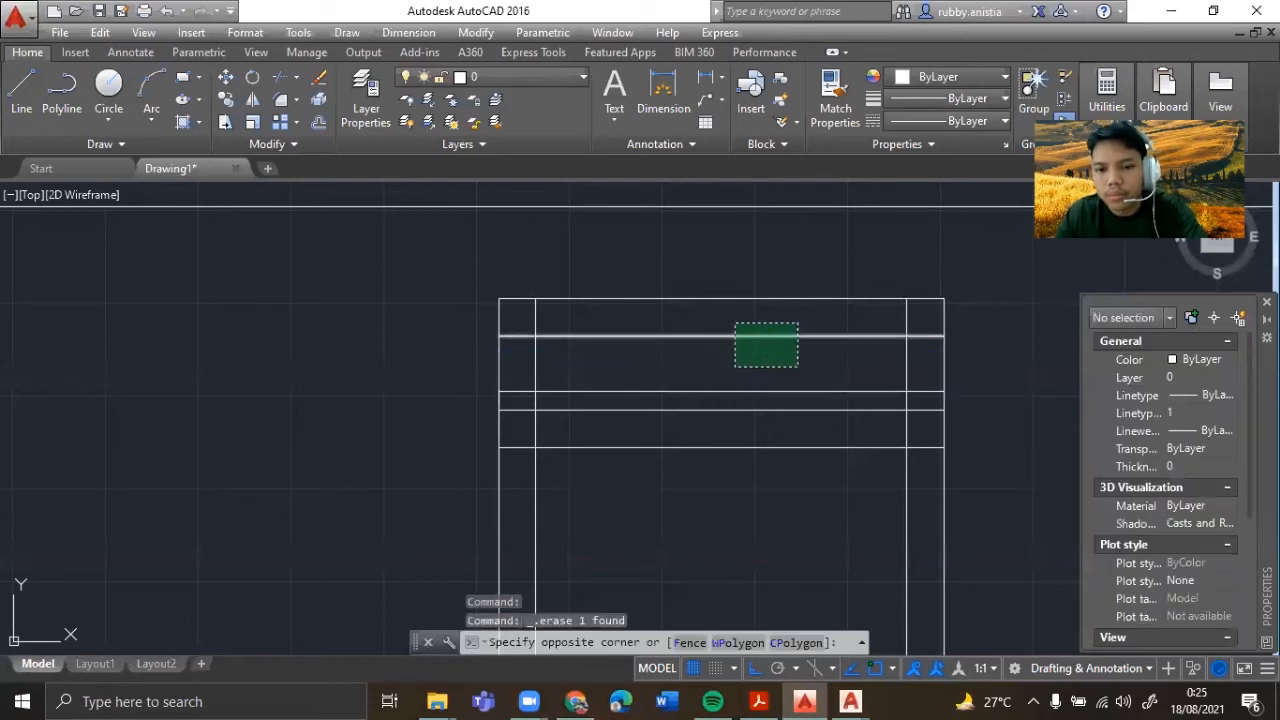
left_click(733, 368)
key("Delete")
left_click(565, 348)
left_click(522, 363)
key("Delete")
left_click(916, 343)
left_click(885, 356)
key("Delete")
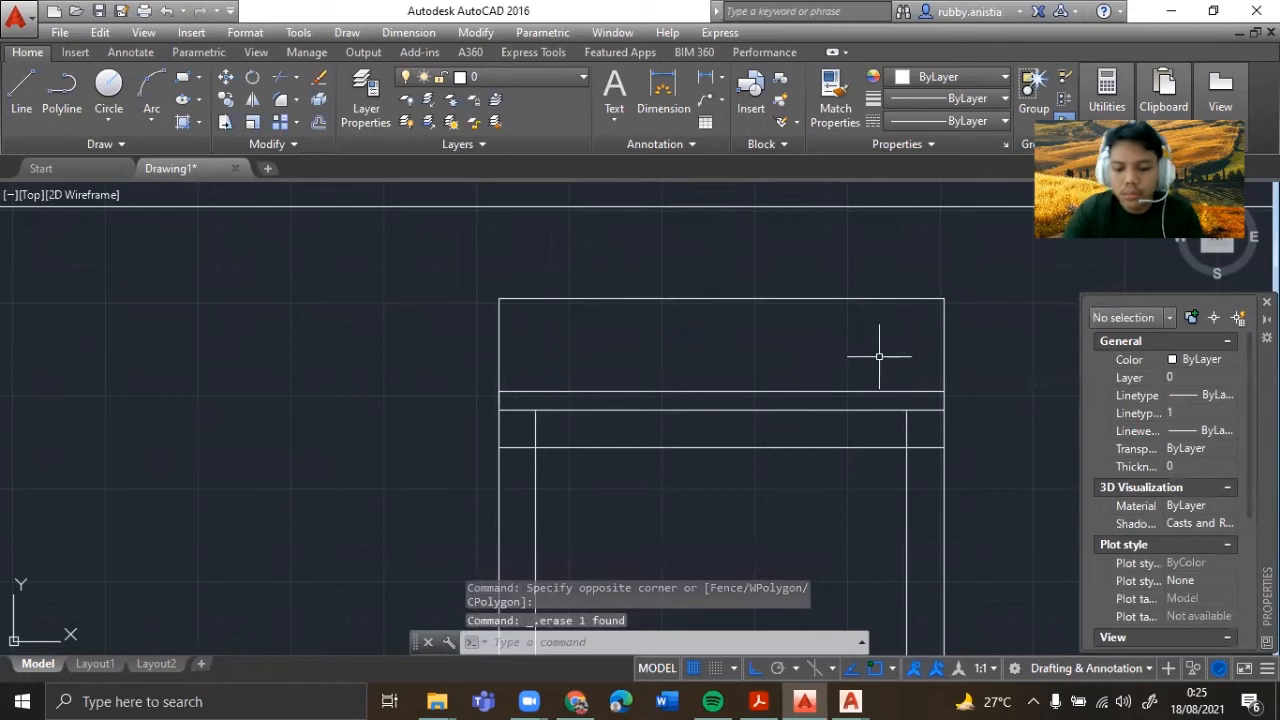
- Offset the vent's bottom, left, top and right edges inward by 50
type("o")
key("Return")
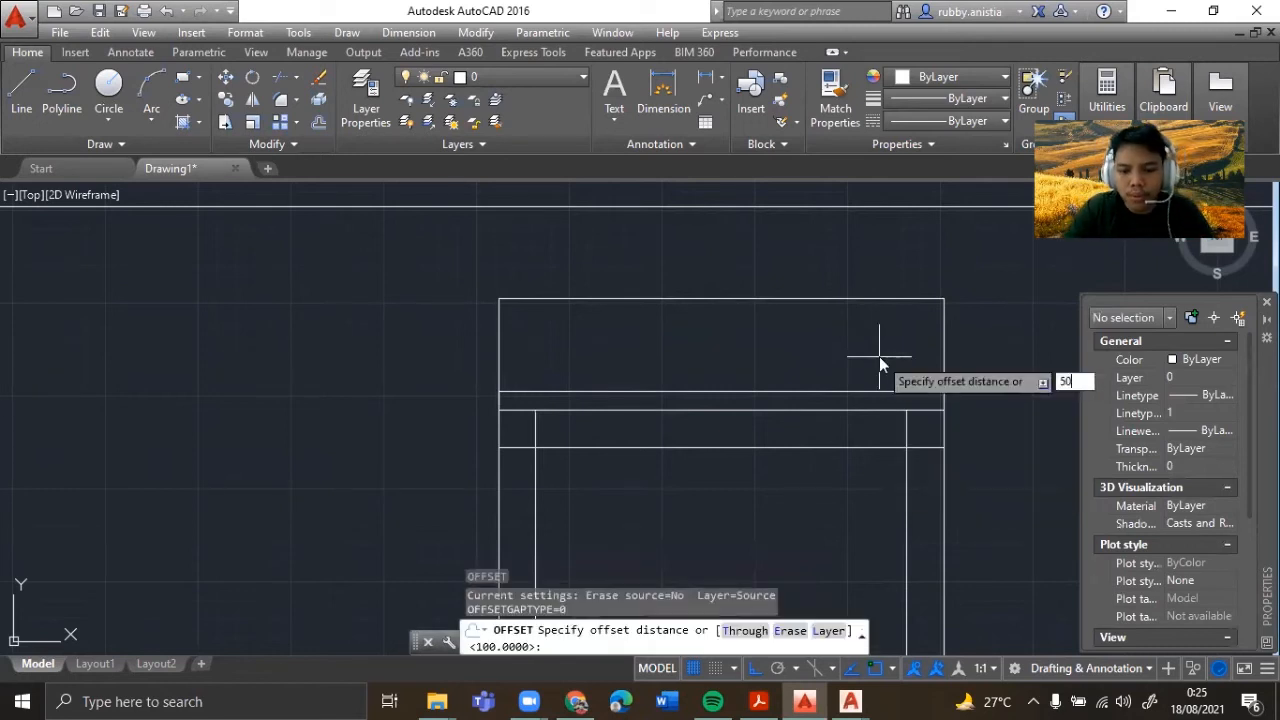
key("Return")
key("Escape")
type("o")
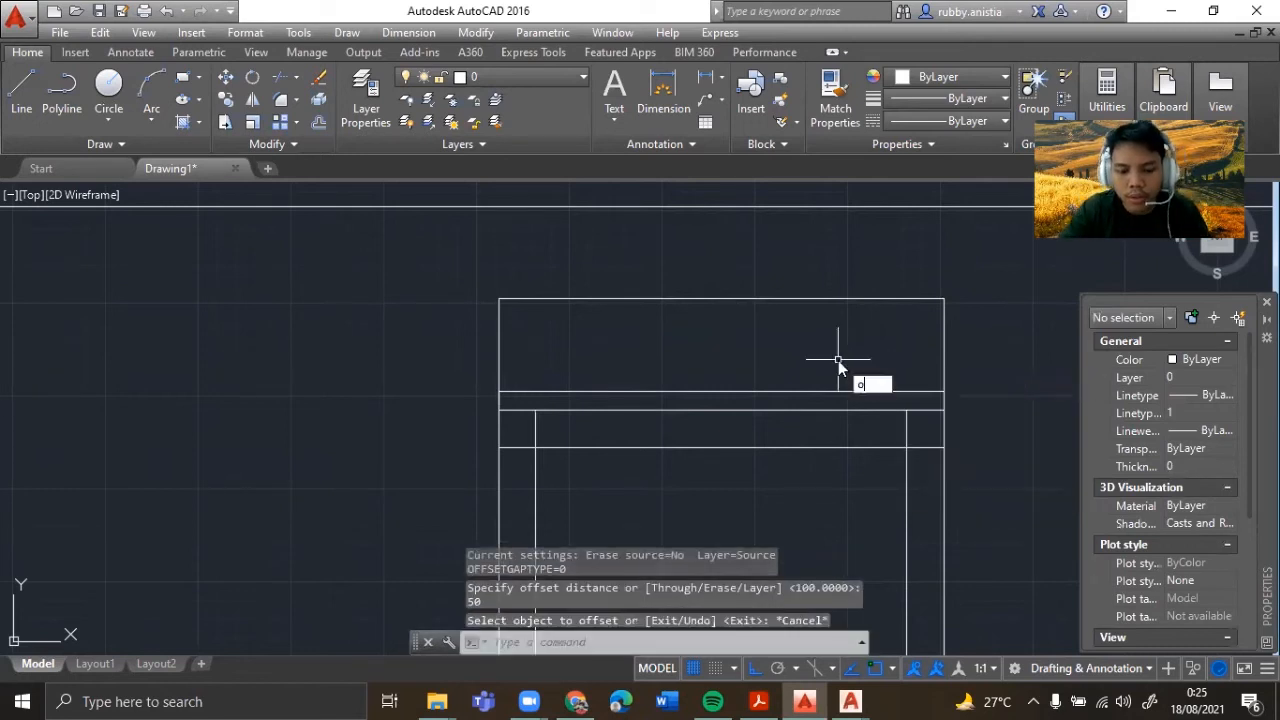
key("Return")
key("Return")
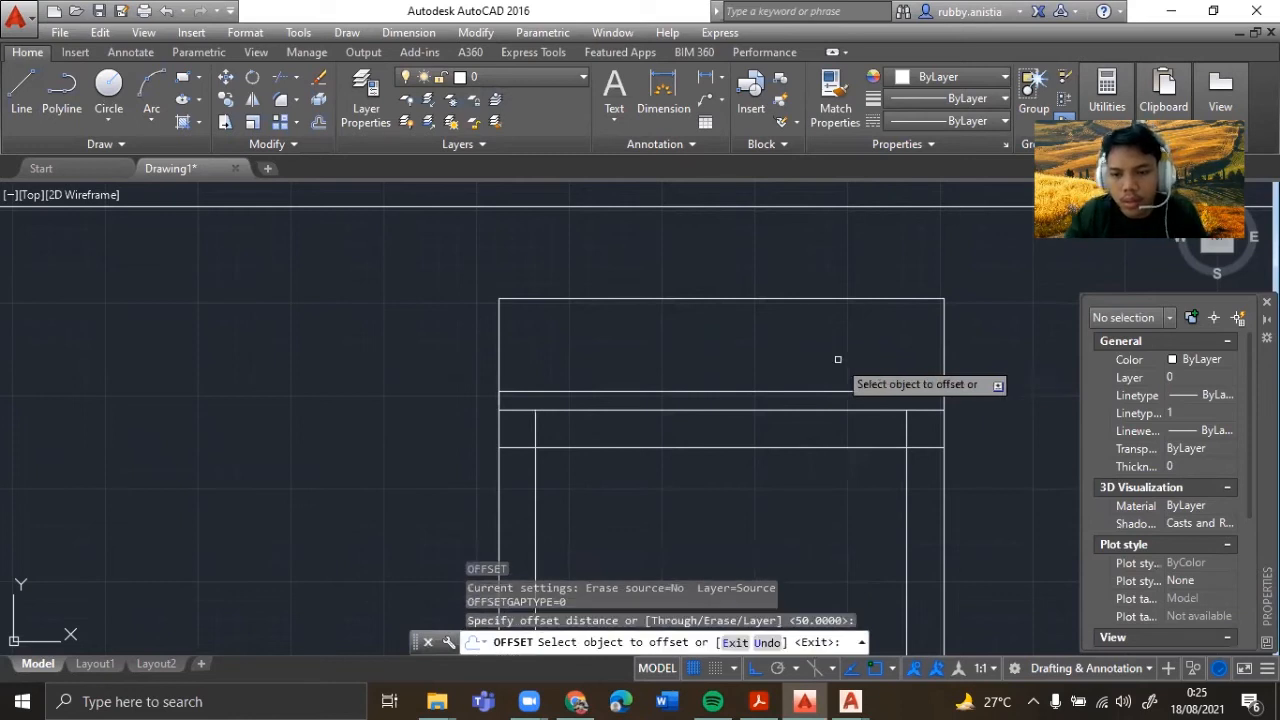
left_click(591, 391)
left_click(546, 340)
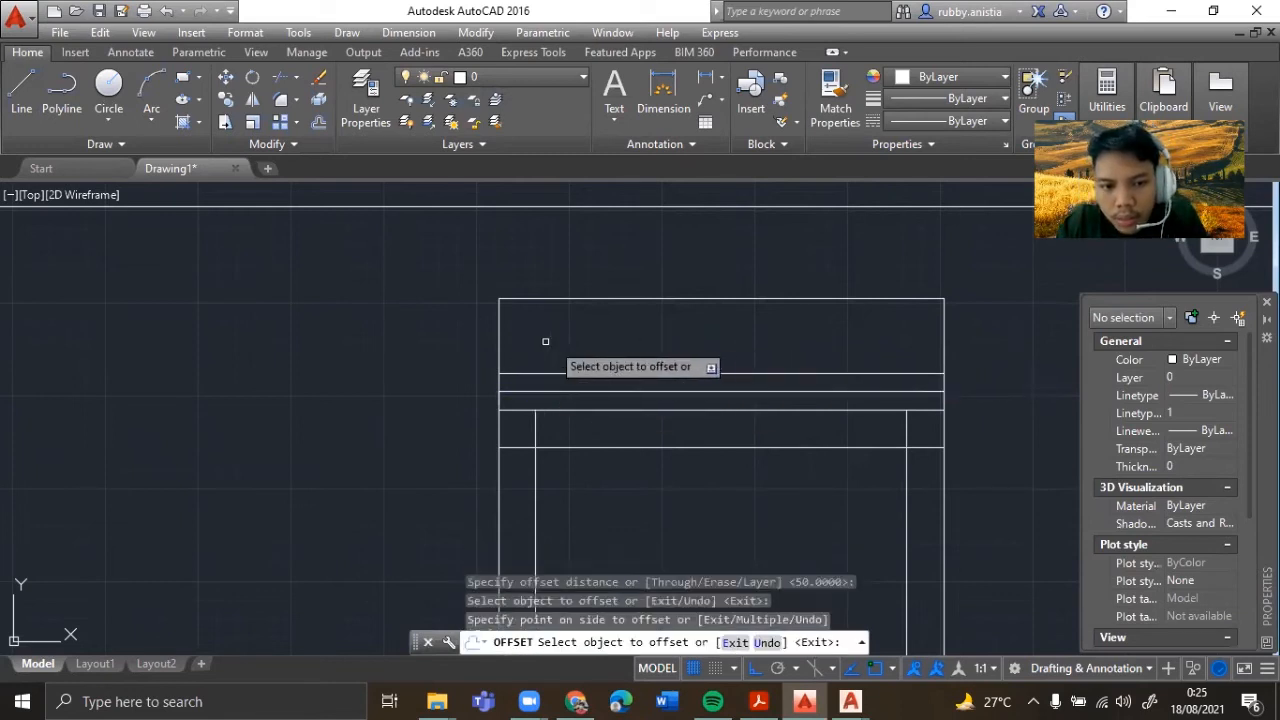
left_click(500, 351)
left_click(603, 303)
left_click(610, 298)
left_click(932, 338)
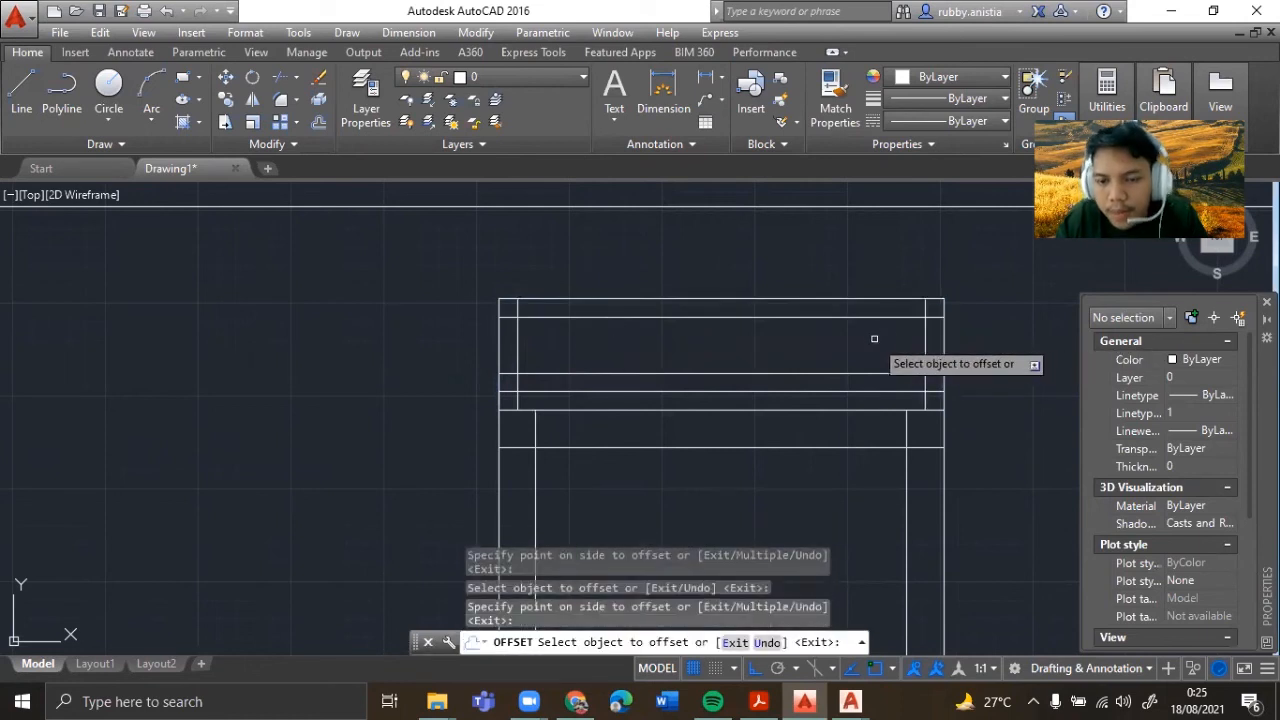
key("Escape")
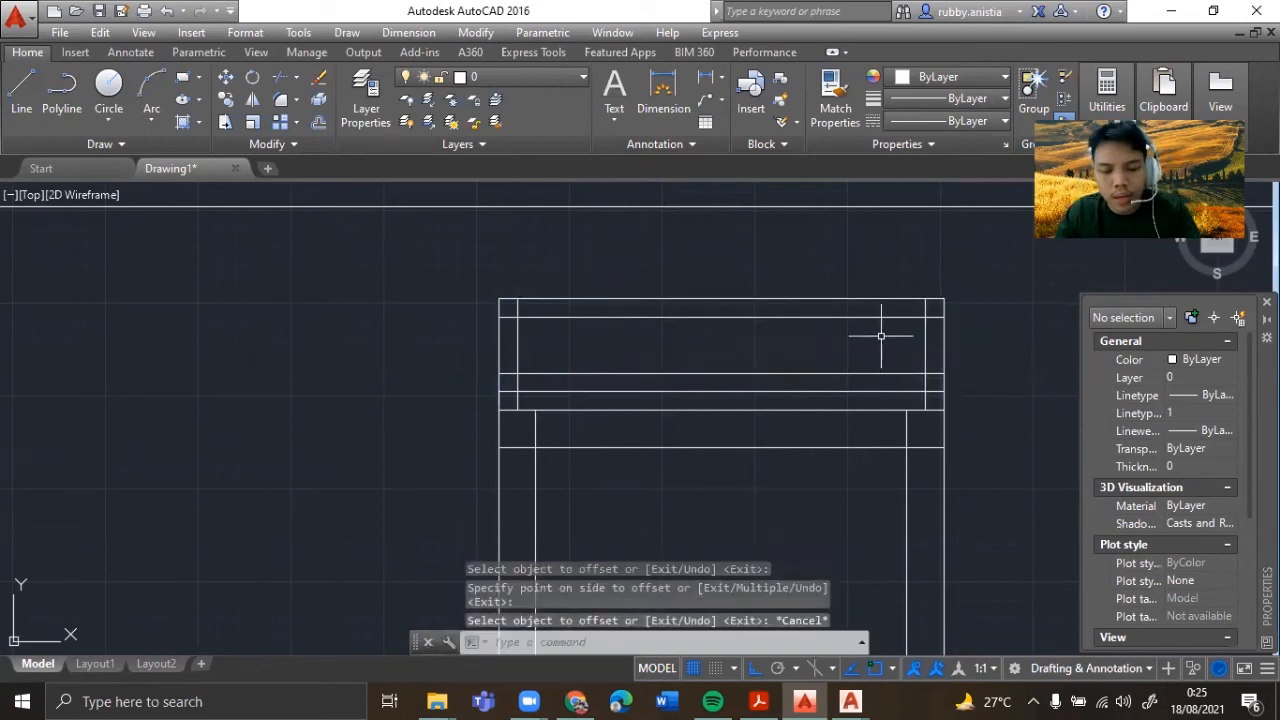
- Trim the overhanging ends of the inner frame lines at the vent's two right corners
type("tr")
key("Return")
key("Return")
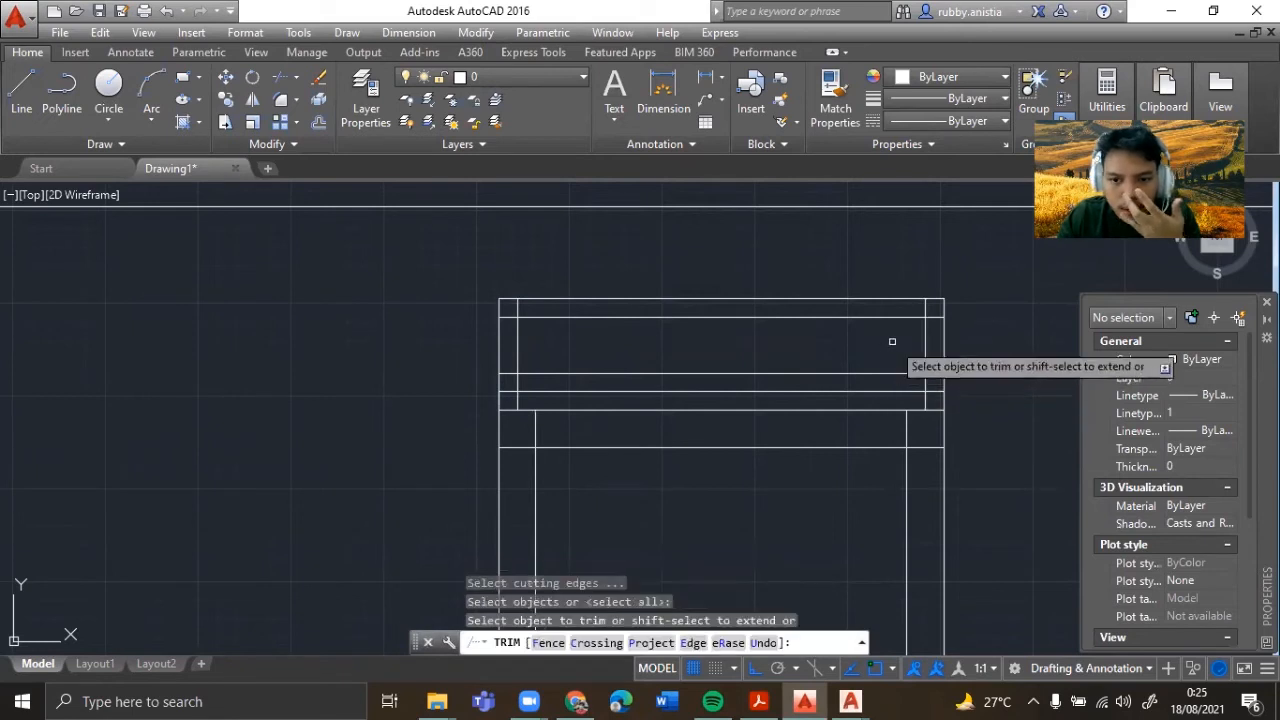
left_click(922, 308)
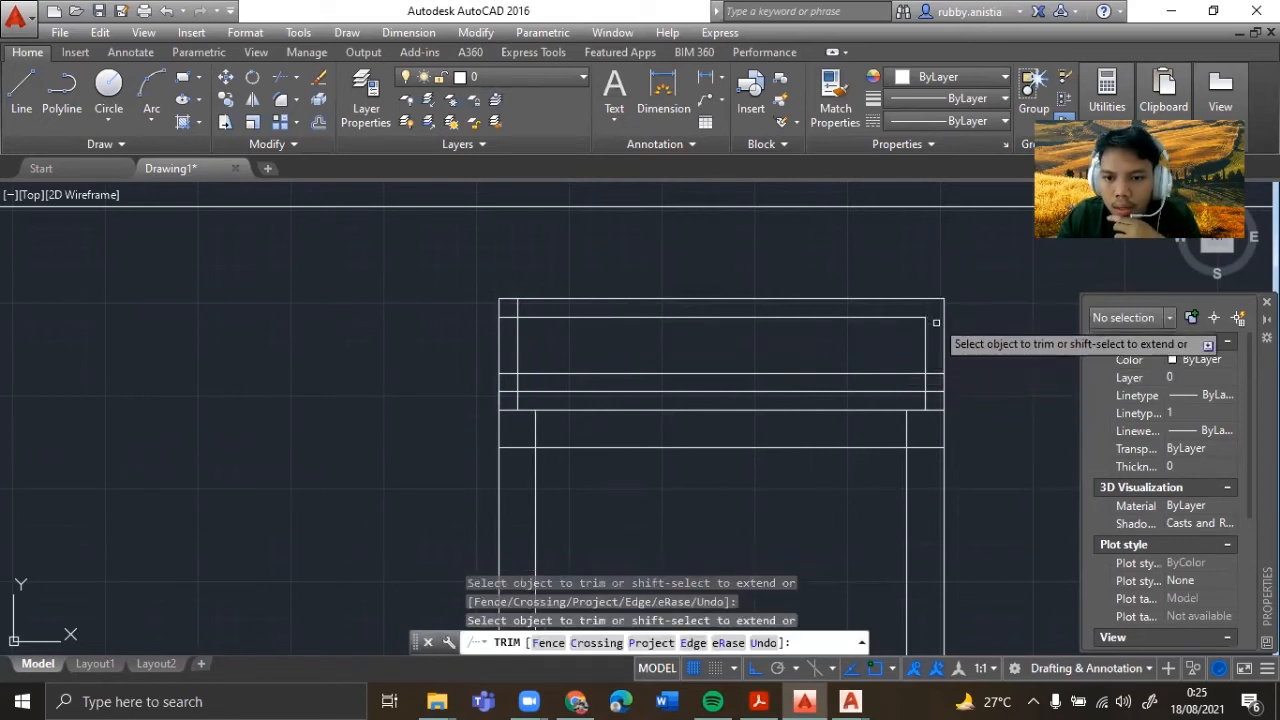
left_click(936, 374)
left_click(926, 384)
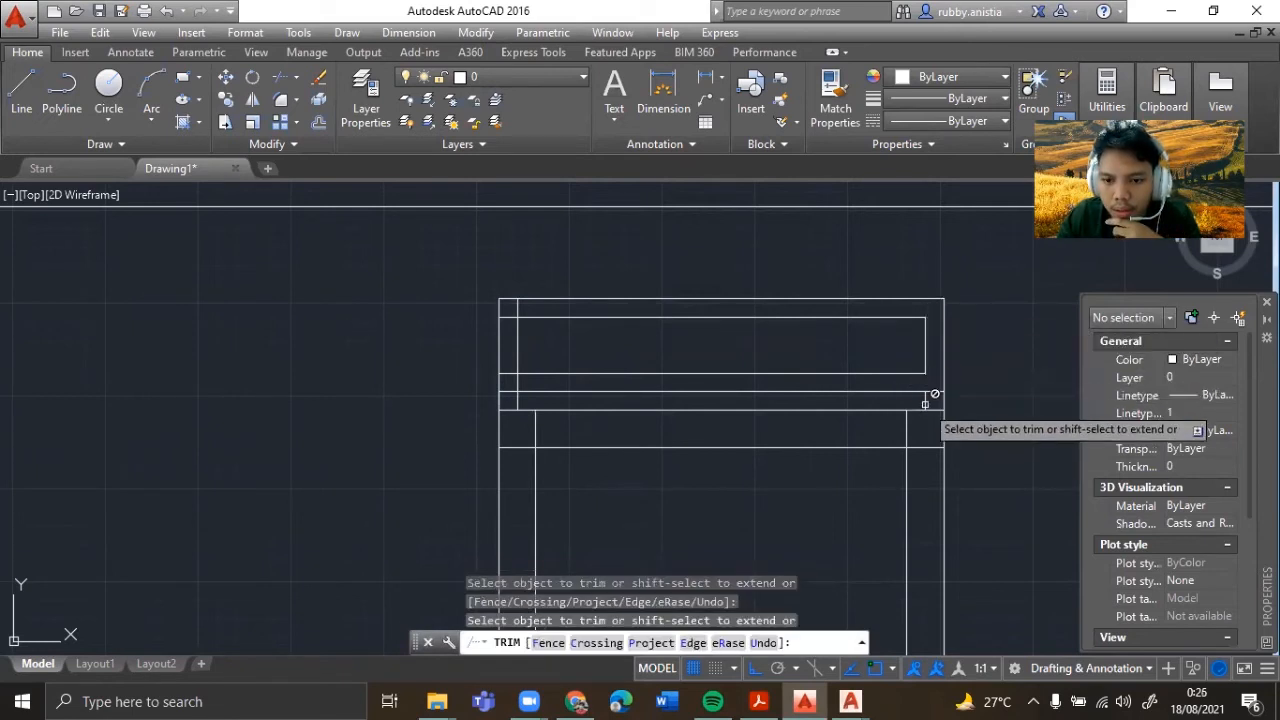
left_click(516, 384)
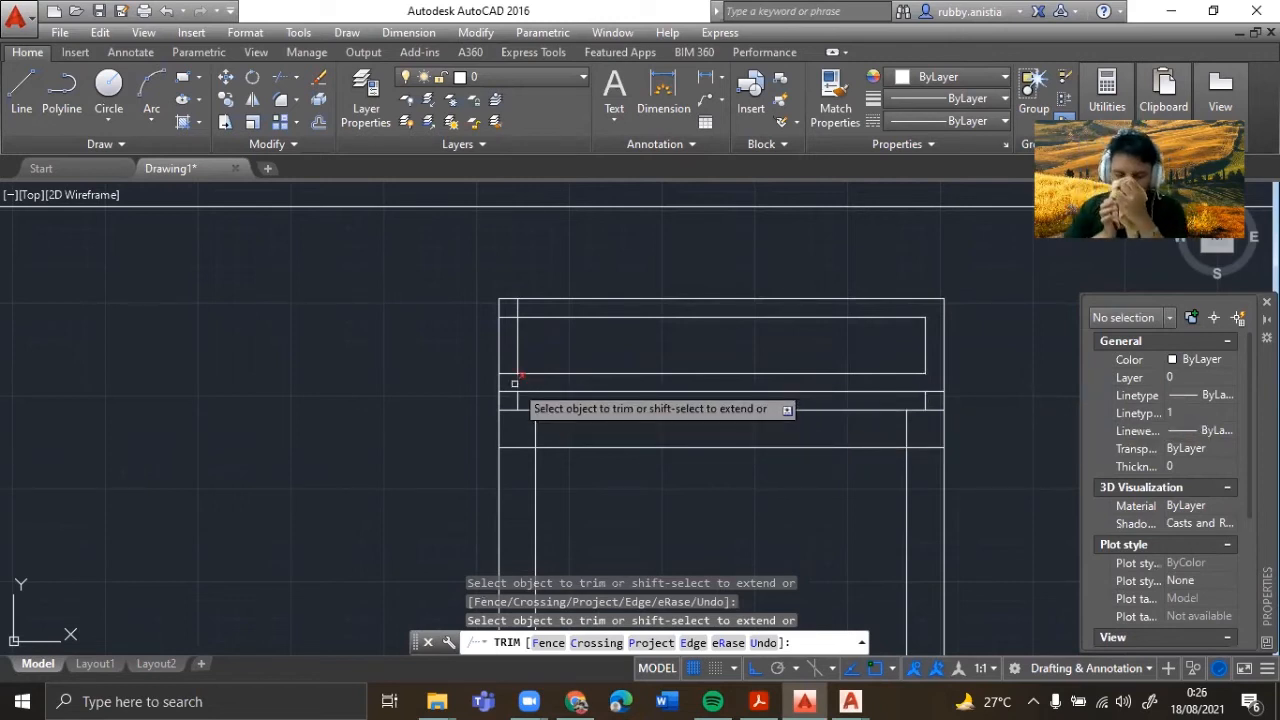
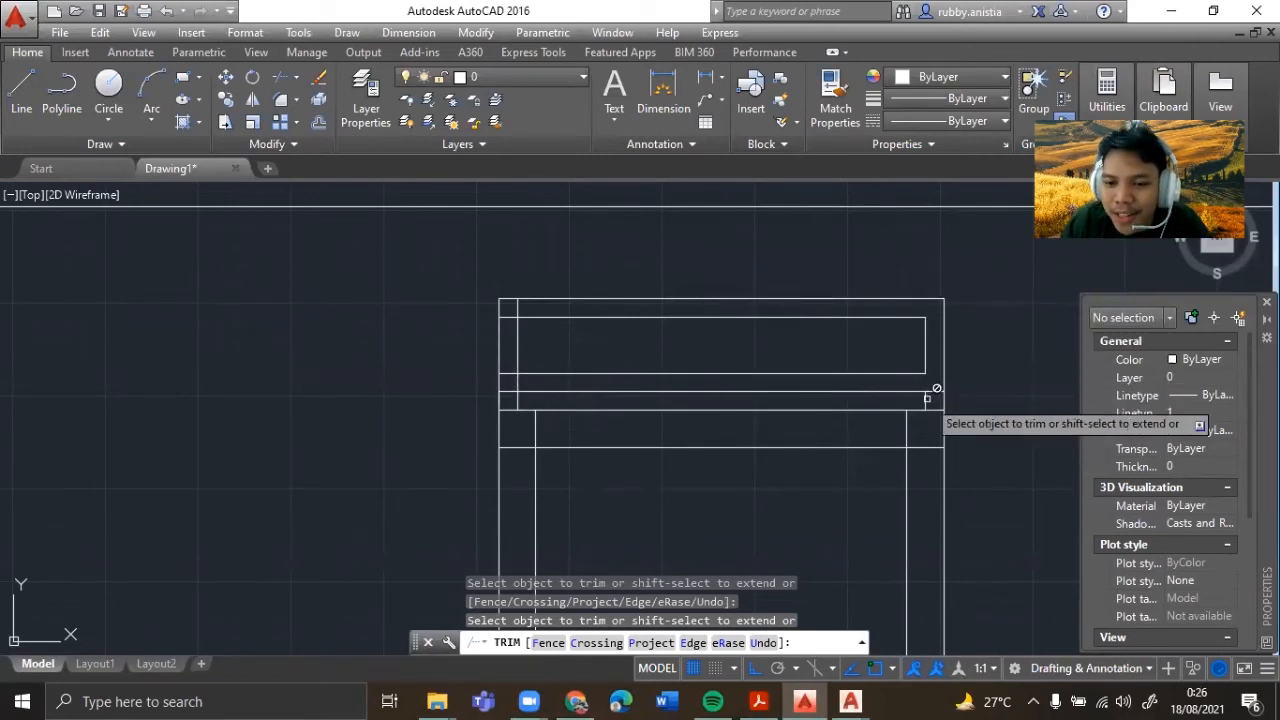
left_click(518, 384)
key("ctrl+z")
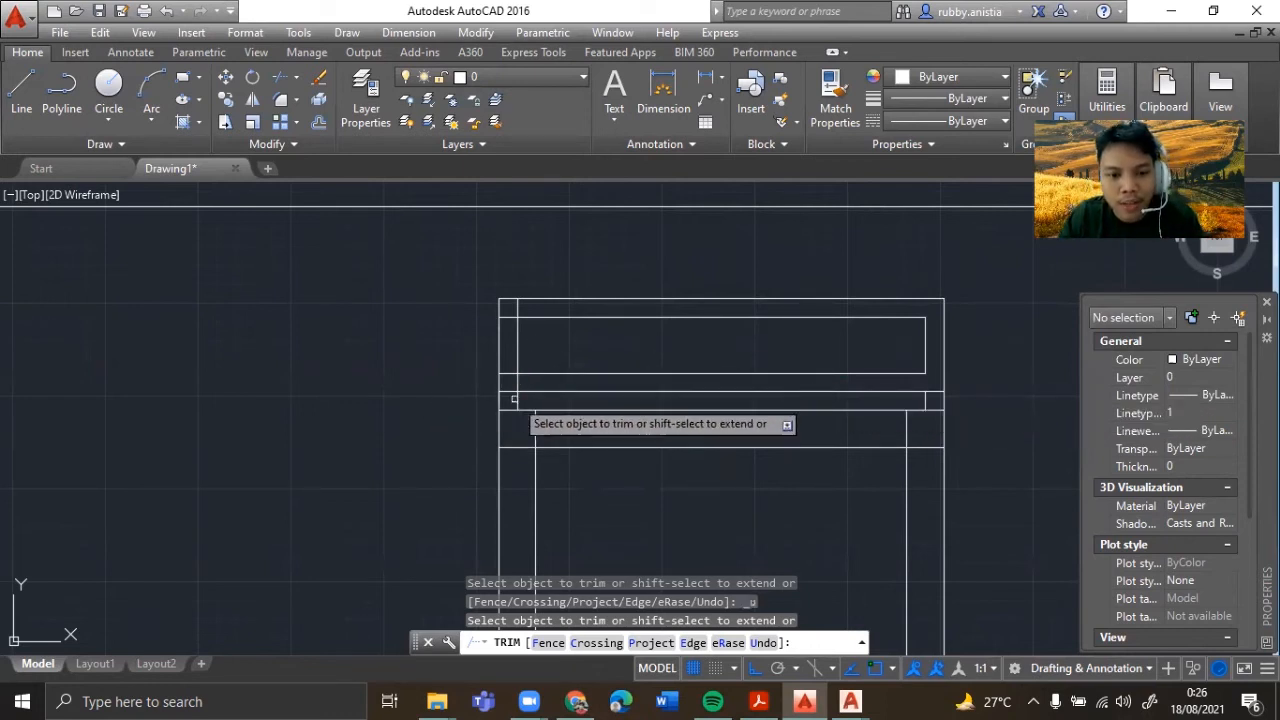
- Trim the inner frame lines' overhangs at the vent's left corners and below, and erase the leftover stub between vent and door at the right
left_click(519, 403)
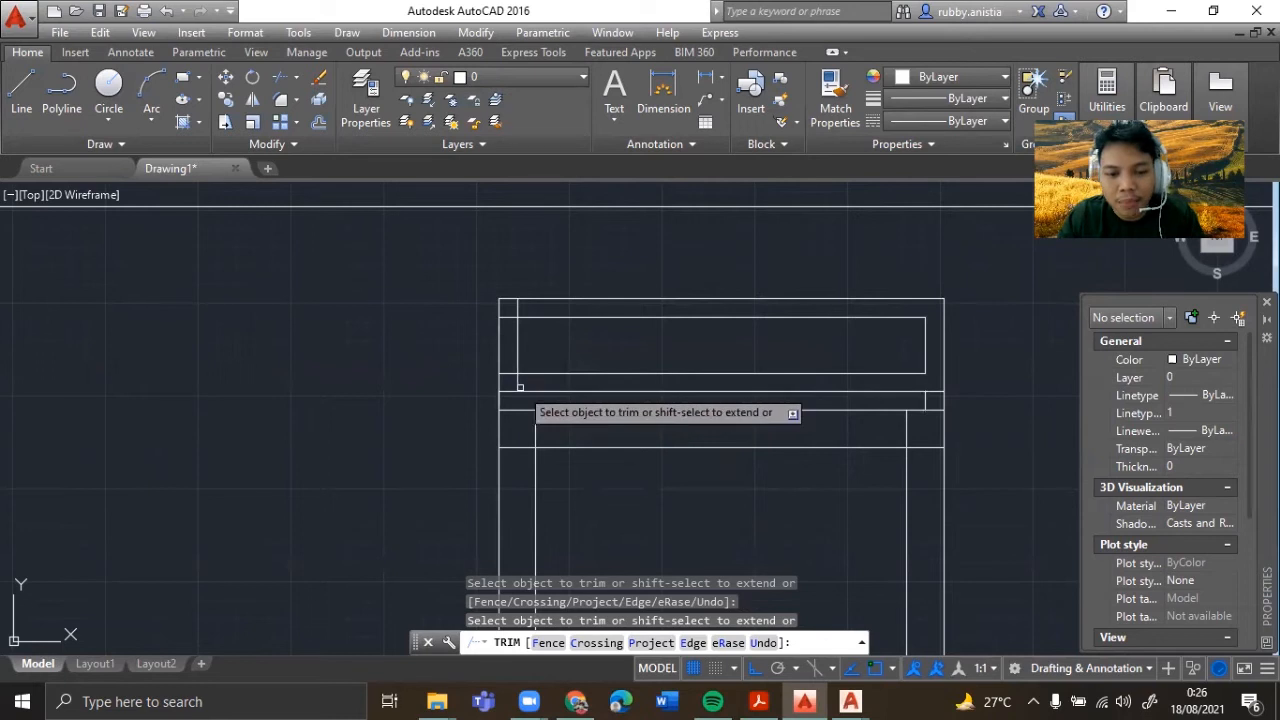
left_click(518, 384)
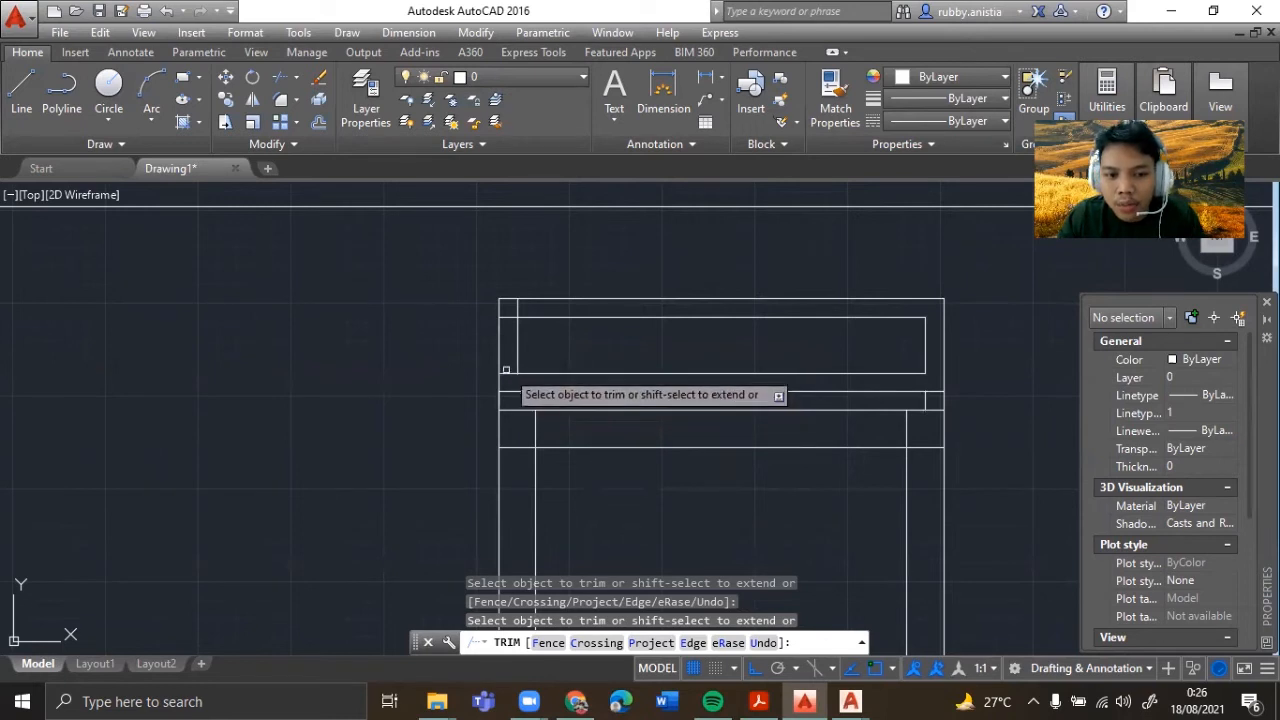
left_click(508, 376)
left_click(508, 369)
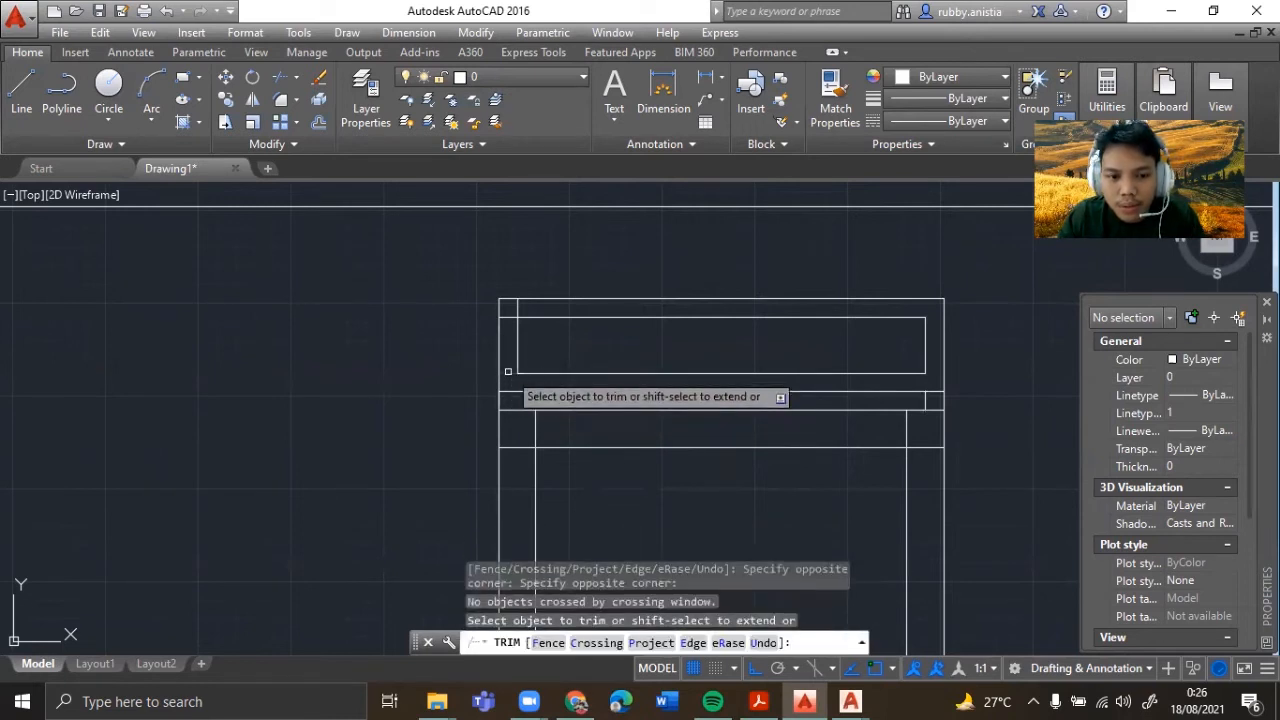
left_click(516, 309)
left_click(521, 306)
left_click(514, 303)
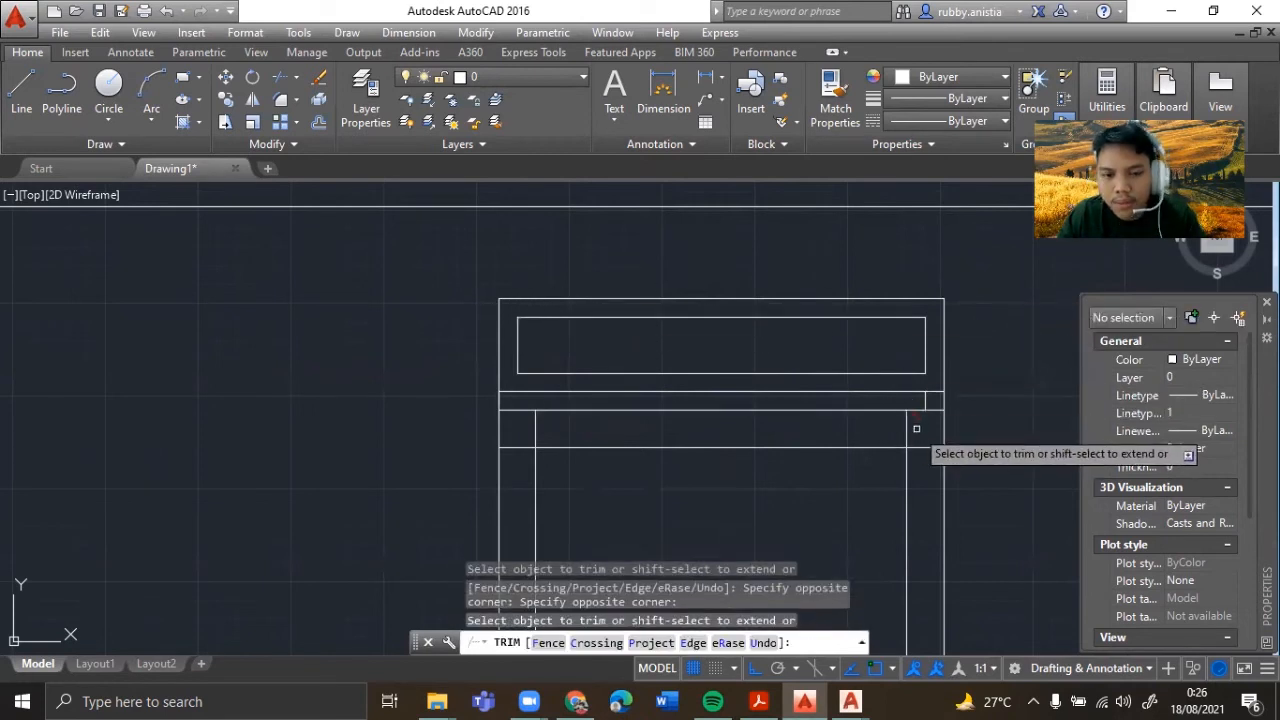
key("Escape")
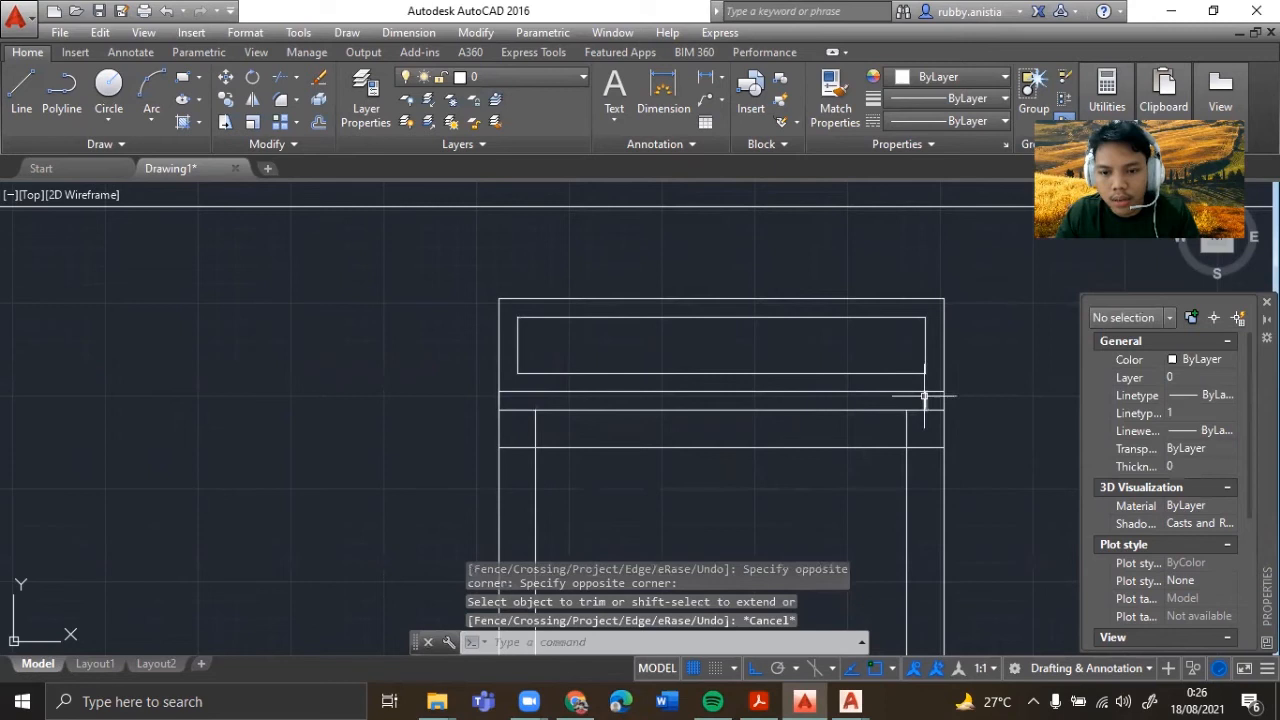
left_click(922, 396)
key("Delete")
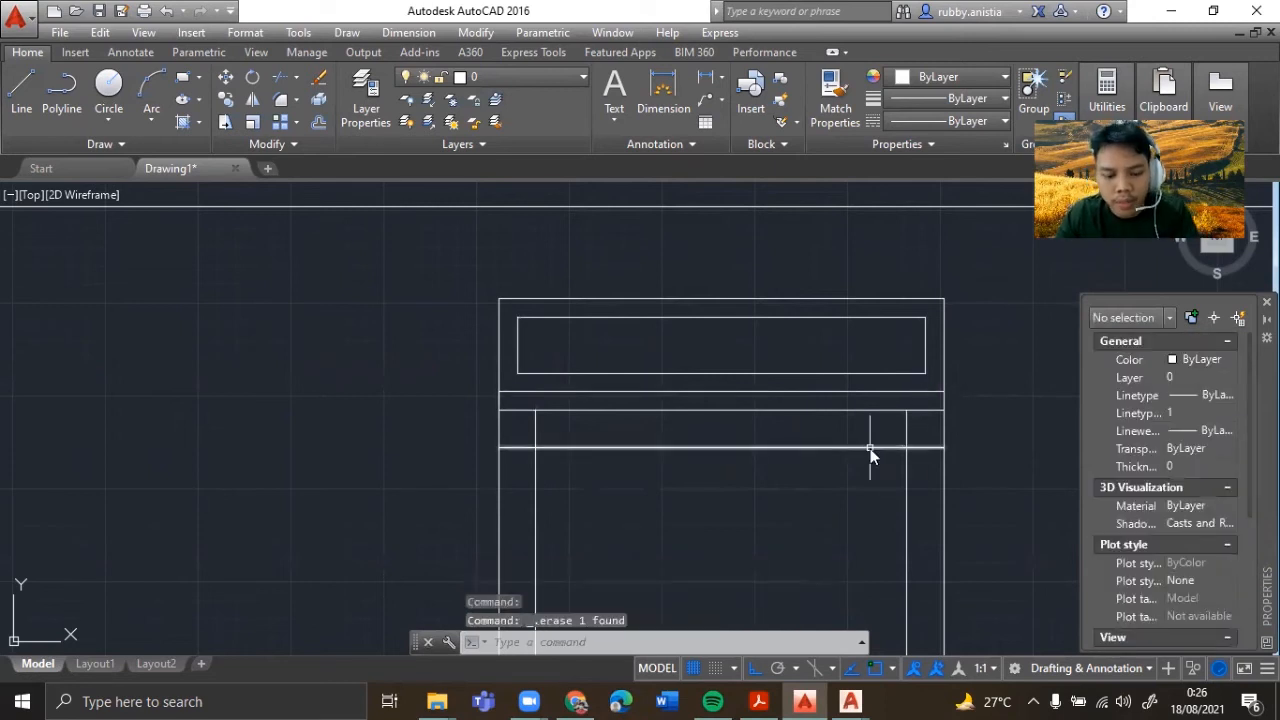
- Trim the overhanging ends of the inner door frame lines at the frame's two upper corners
type("tr")
key("Return")
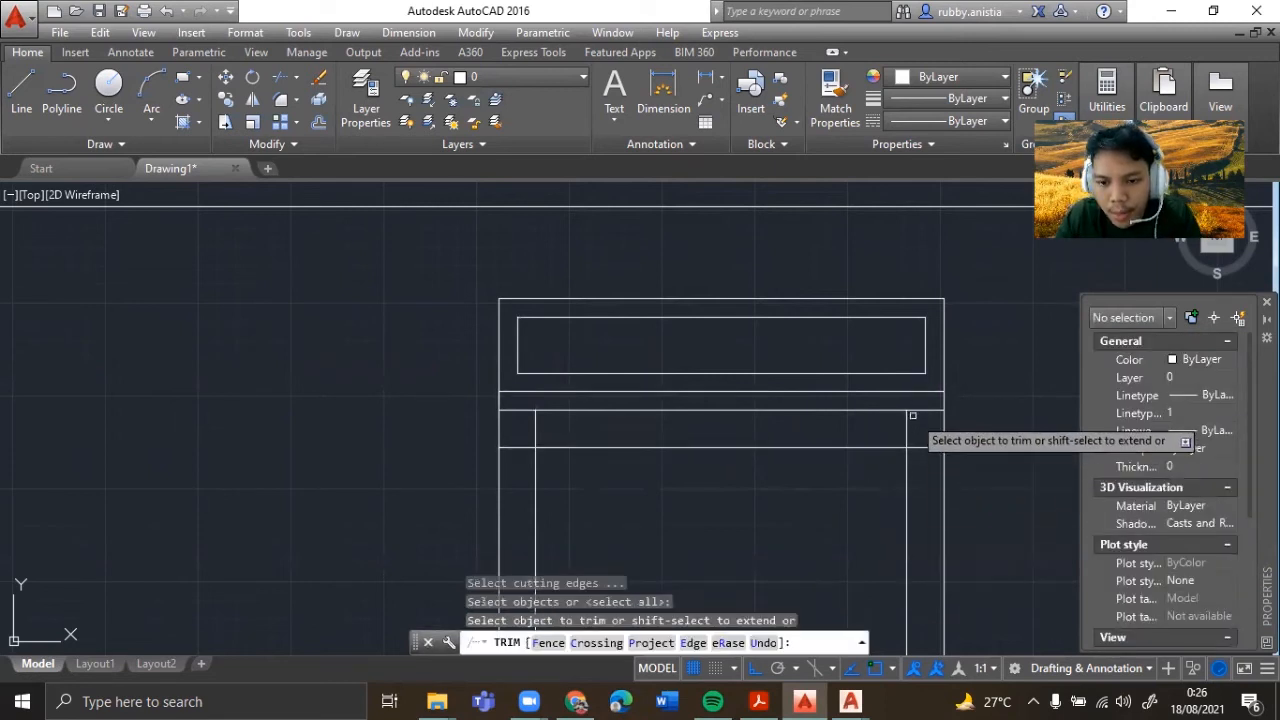
left_click(922, 444)
left_click(666, 443)
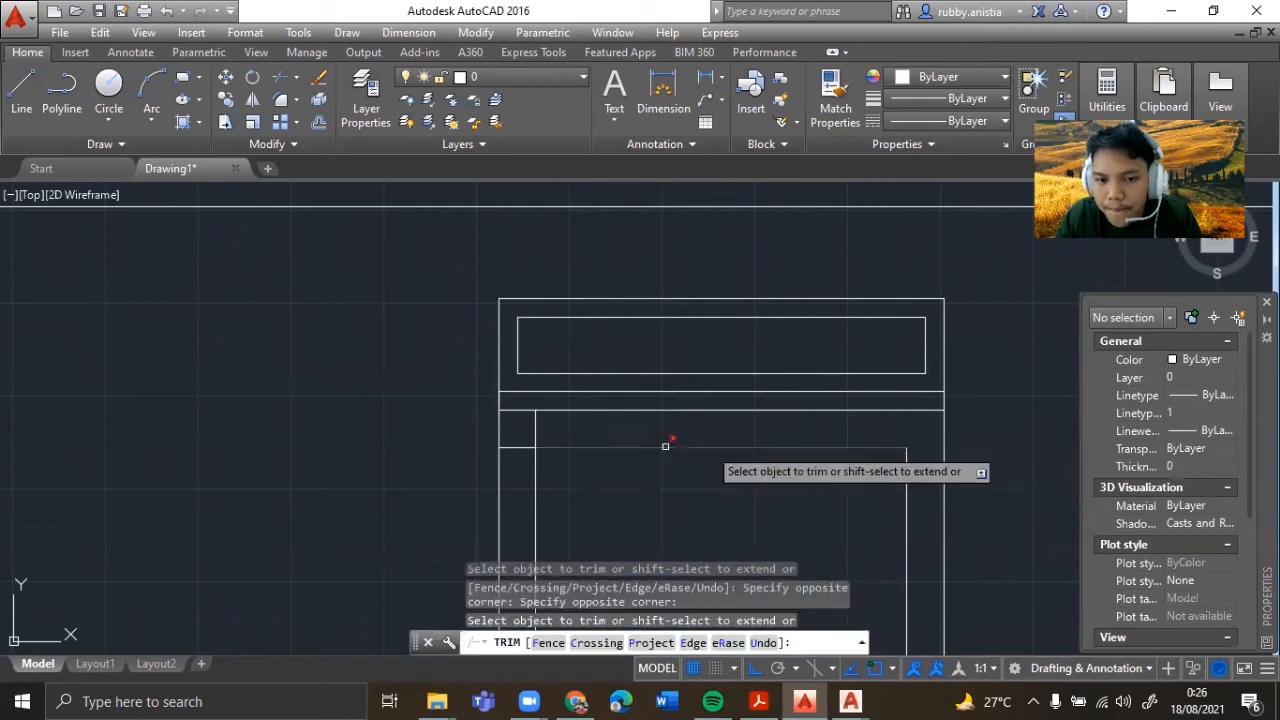
scroll(874, 426, "down", 3)
middle_click_drag(874, 426, 874, 257)
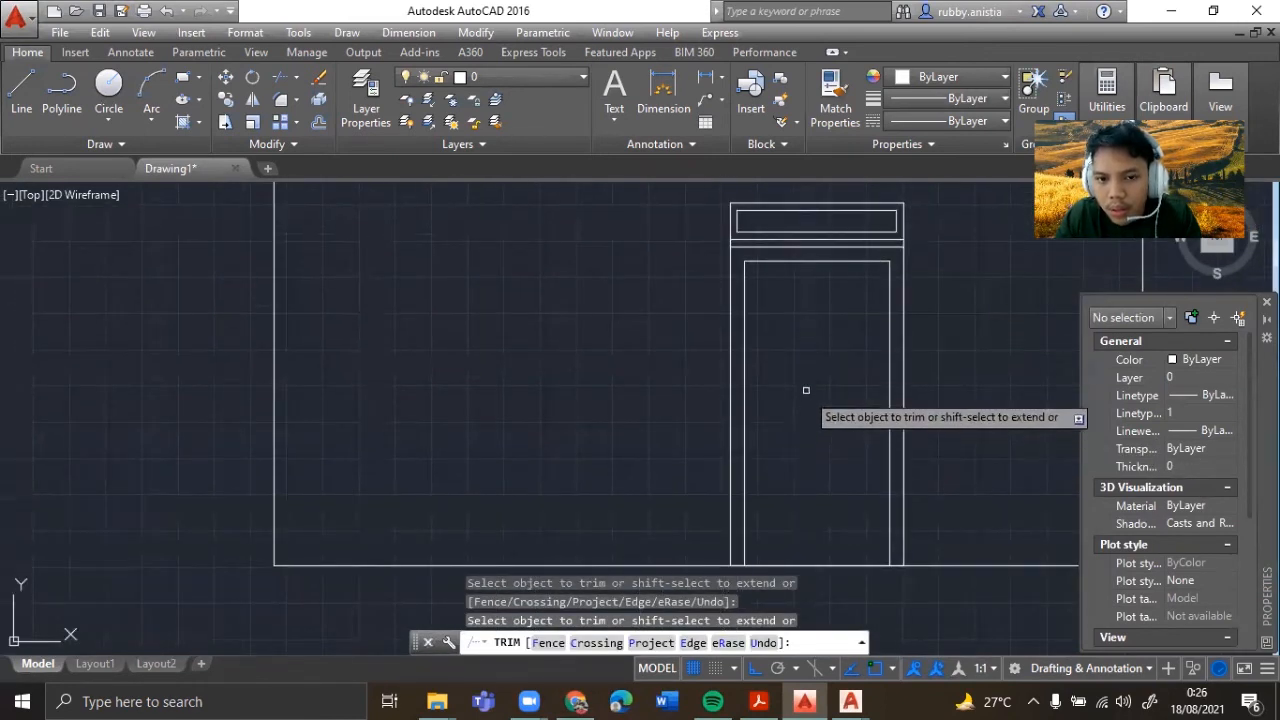
- Trim and erase the leftover vertical stub joining the vent and the door frame on their left side
middle_click_drag(806, 389, 778, 551)
scroll(860, 395, "up", 4)
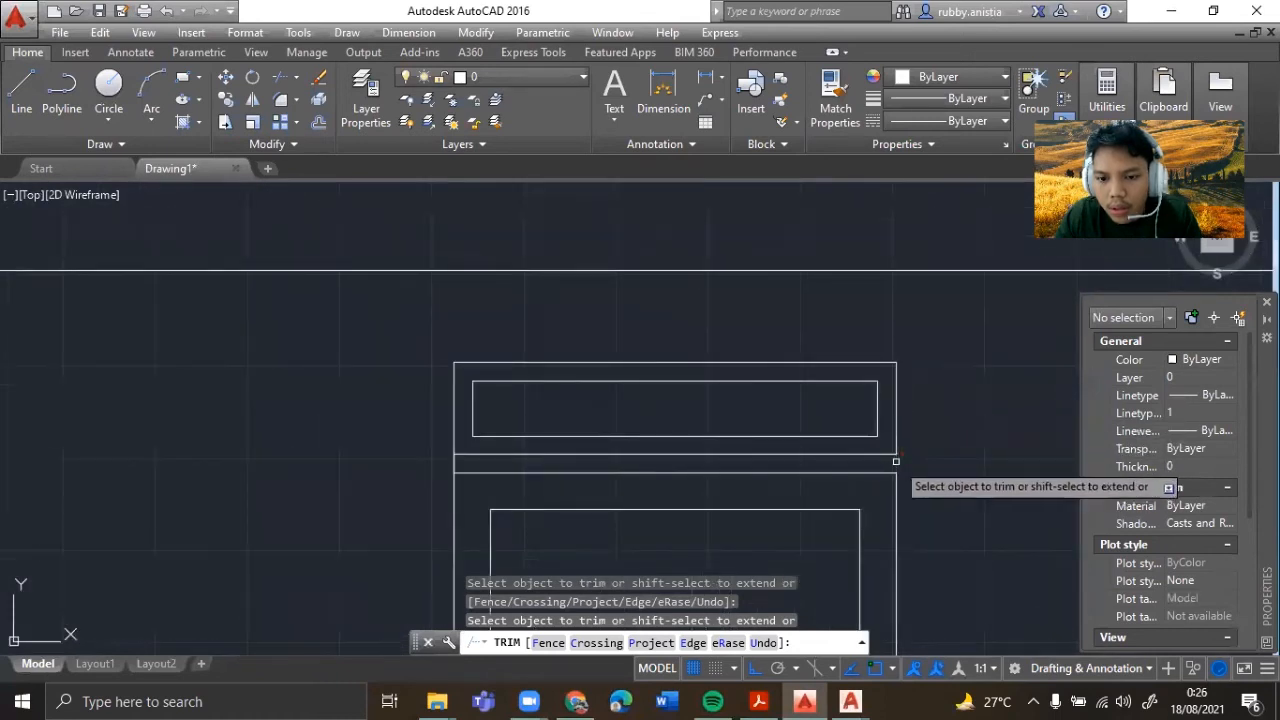
left_click(456, 464)
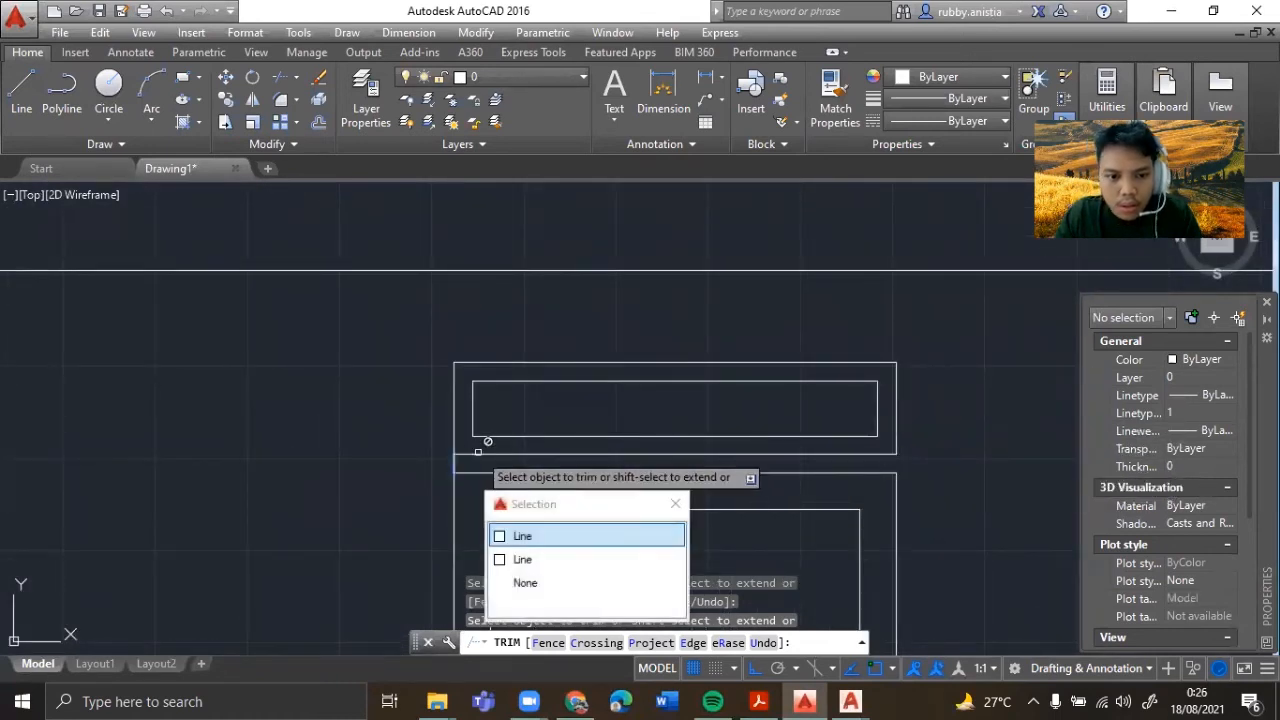
left_click(522, 536)
left_click(456, 466)
scroll(450, 460, "up", 5)
left_click(448, 470)
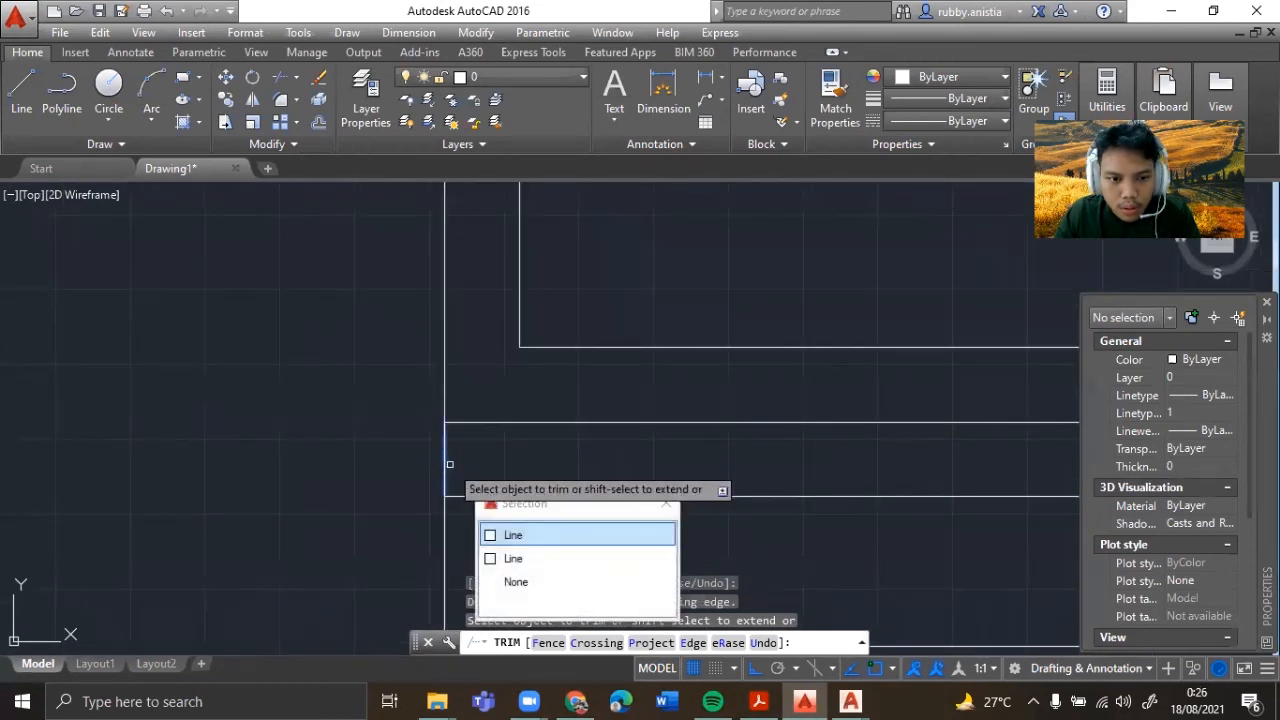
left_click(543, 555)
left_click(447, 450)
left_click(431, 452)
key("Escape")
left_click(431, 468)
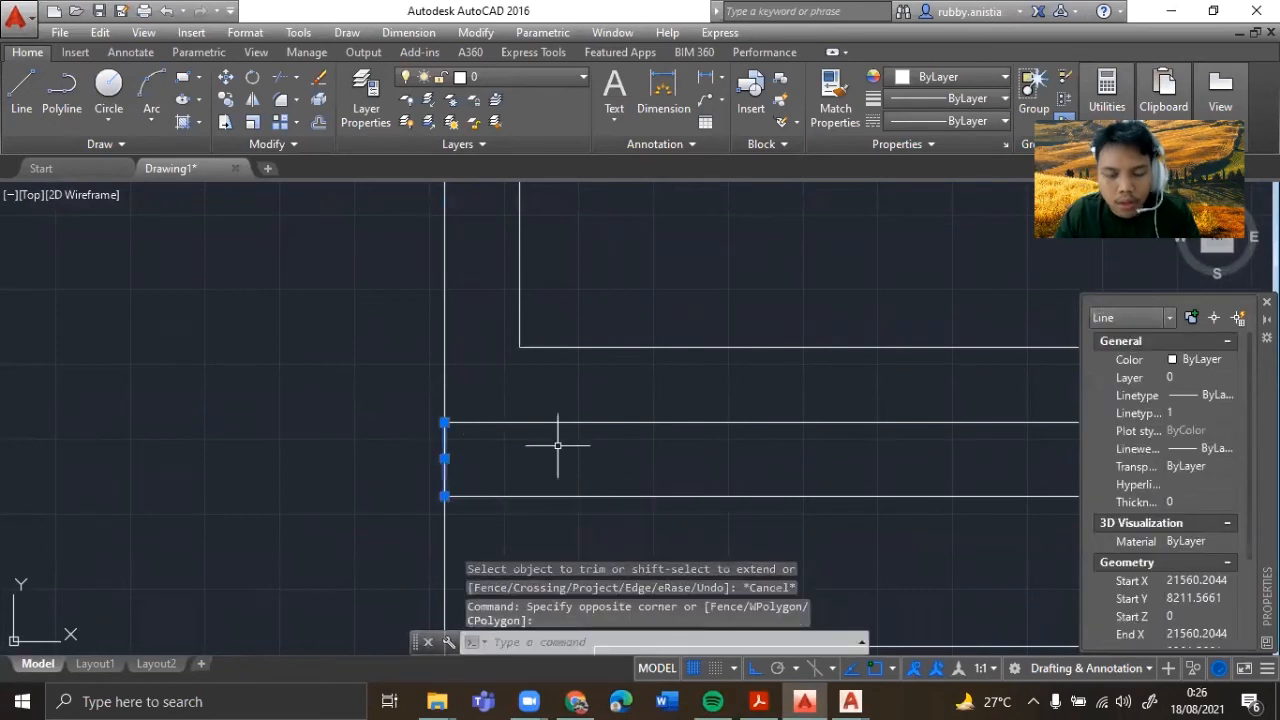
key("Delete")
scroll(558, 441, "down", 2)
middle_click_drag(703, 337, 429, 312)
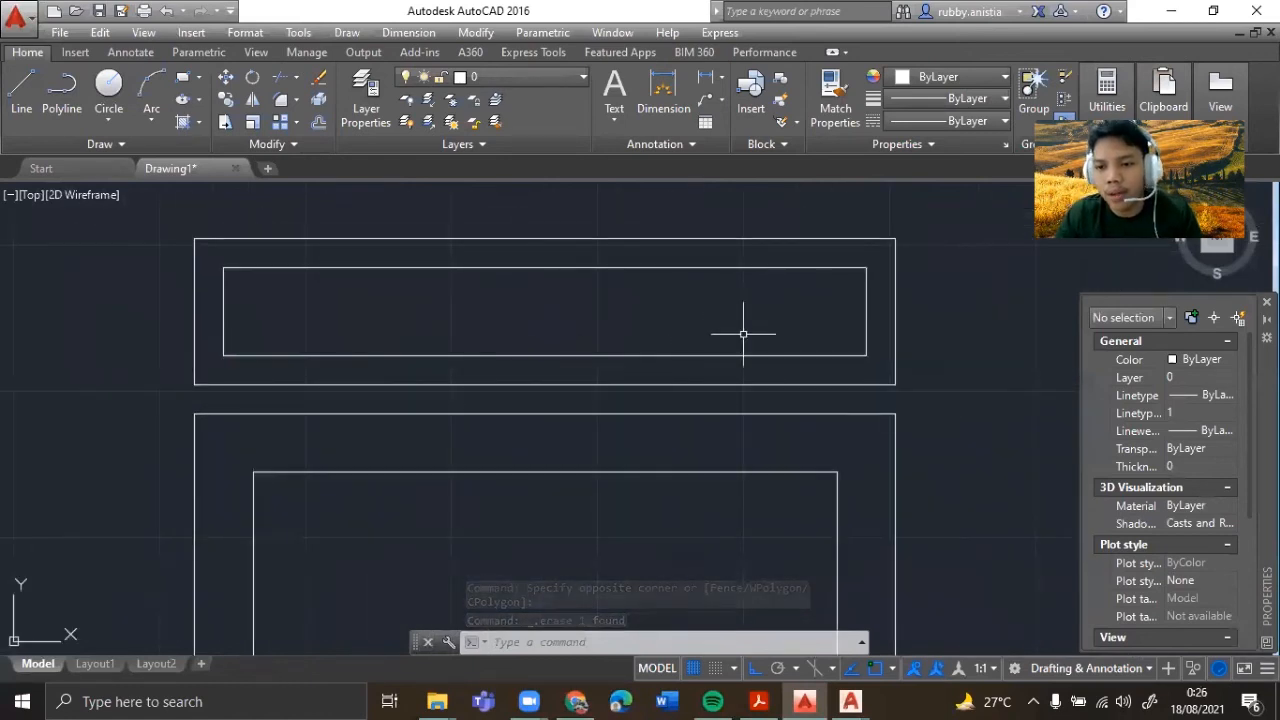
middle_click_drag(758, 348, 735, 355)
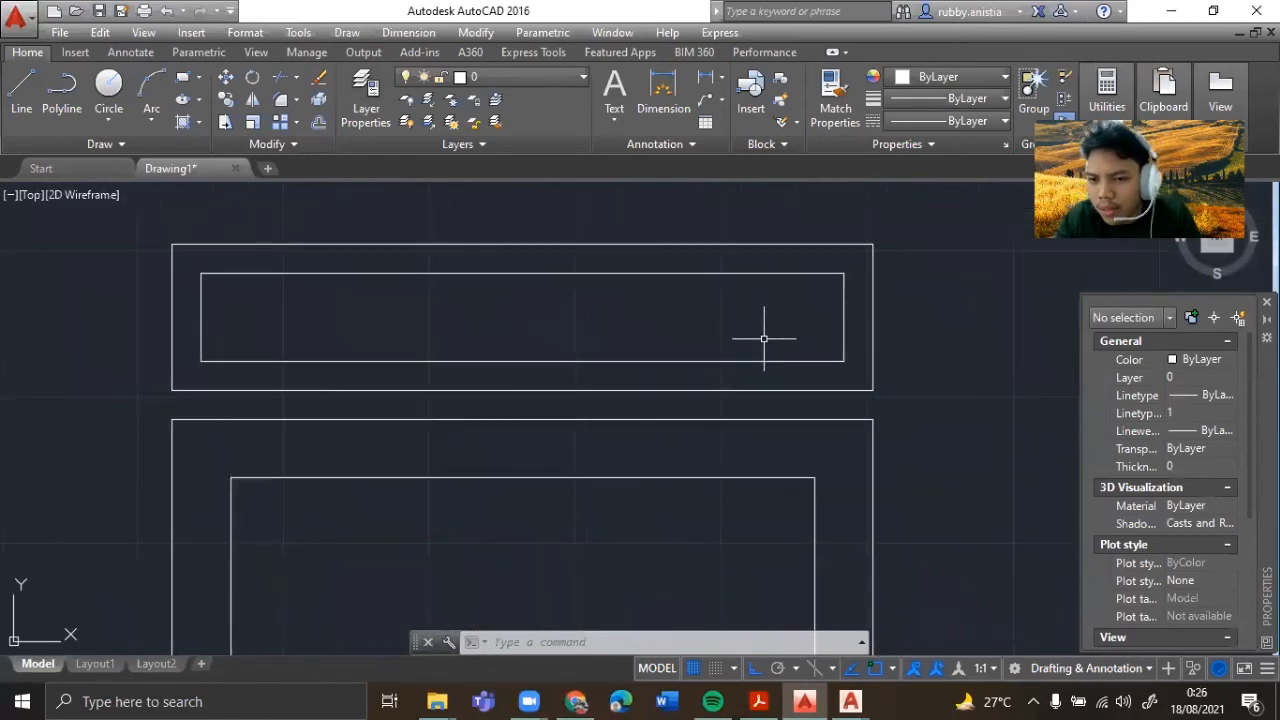
scroll(749, 310, "down", 6)
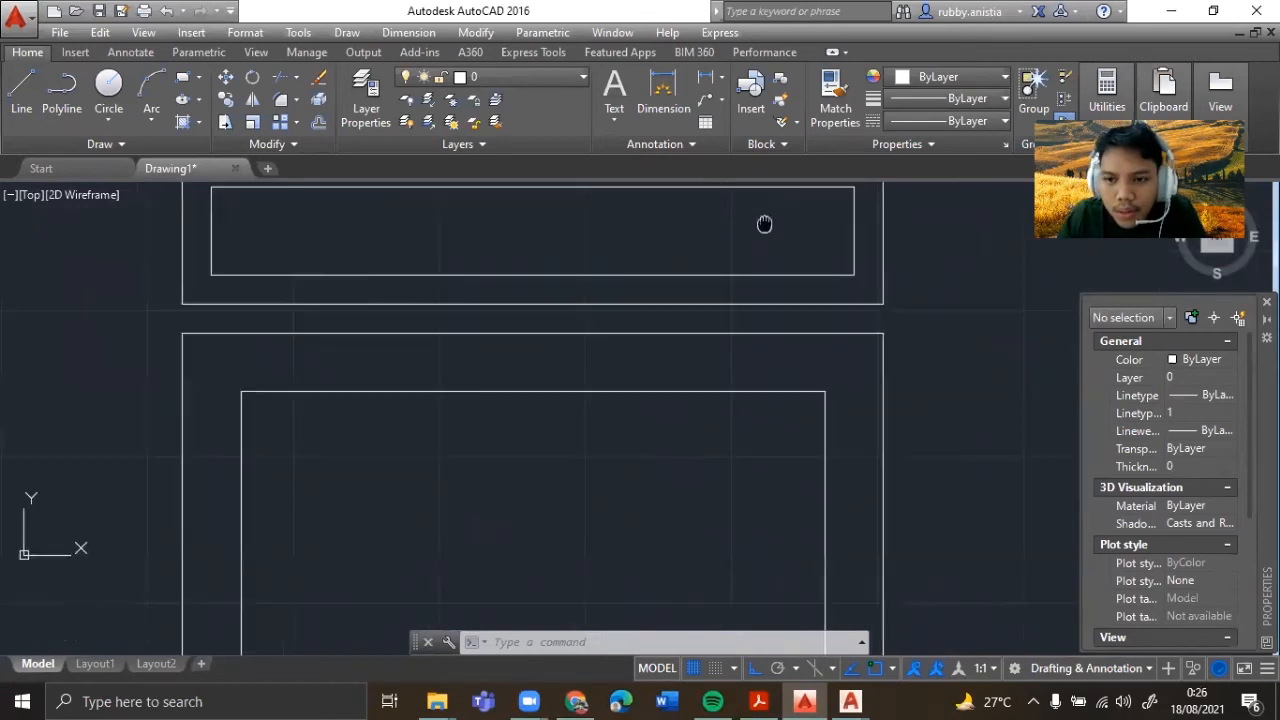
scroll(709, 280, "down", 4)
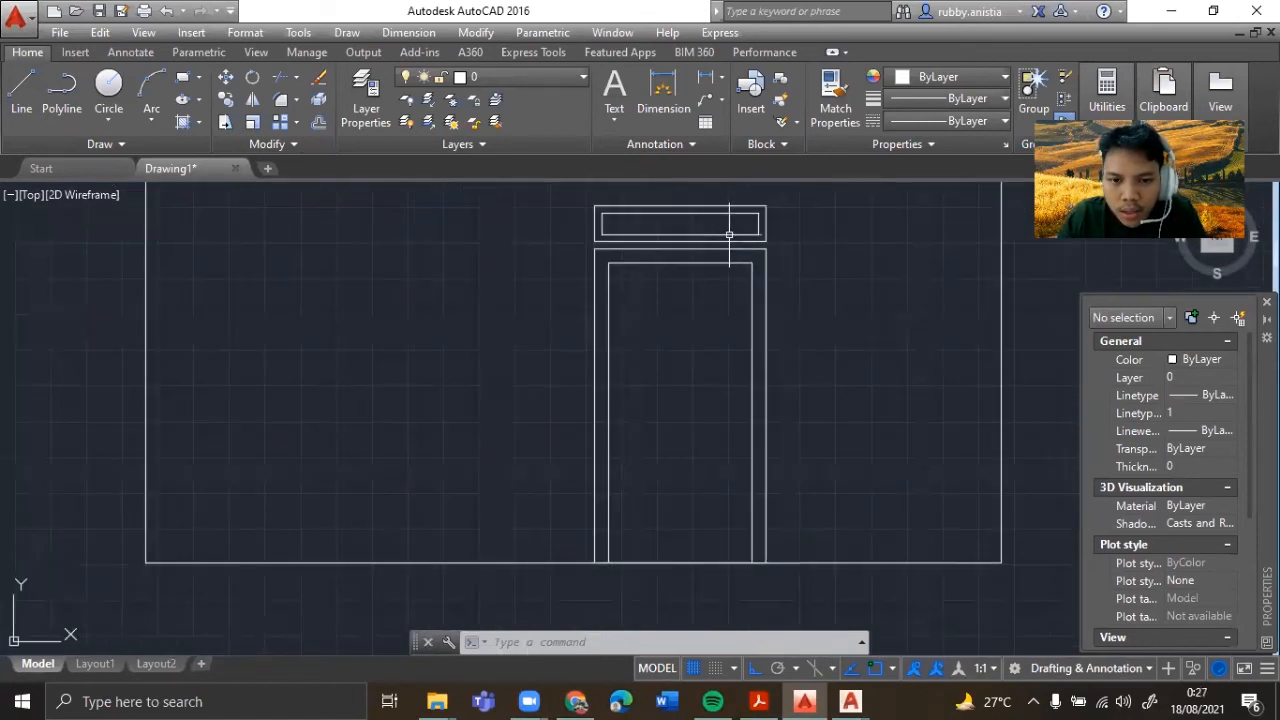
scroll(697, 371, "up", 3)
middle_click_drag(697, 371, 703, 457)
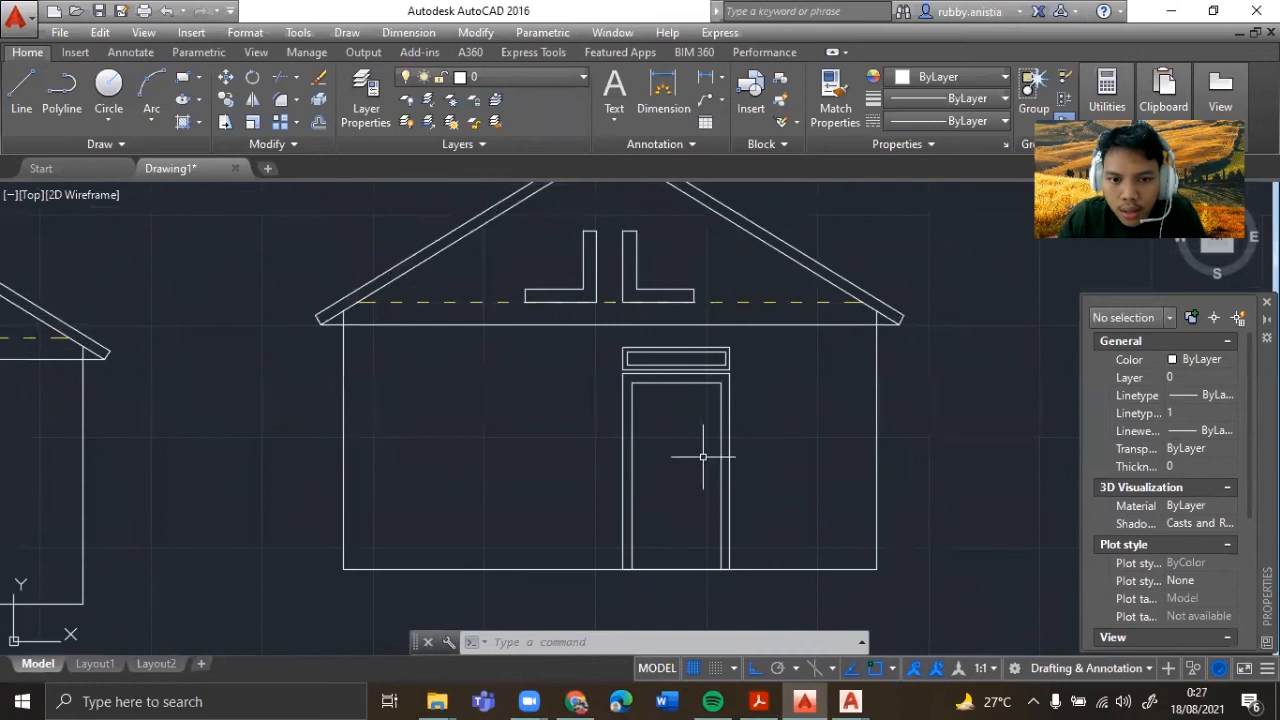
type("l")
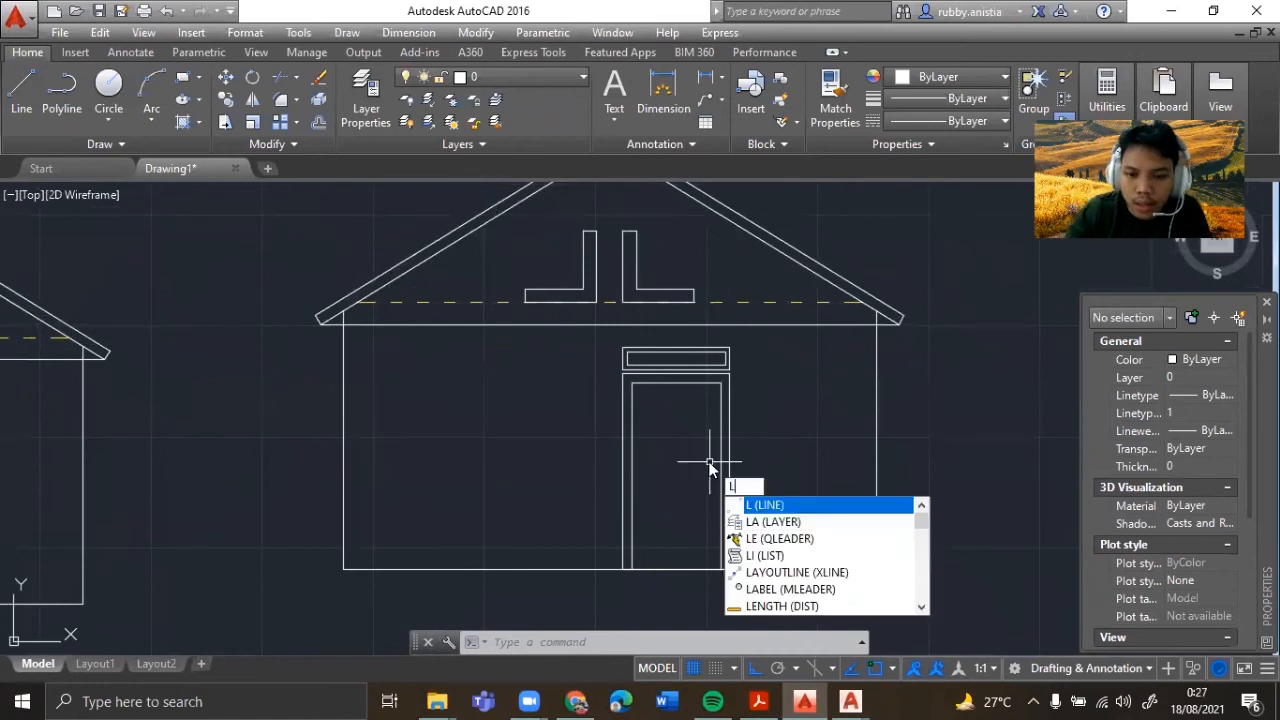
key("Return")
scroll(710, 463, "up", 2)
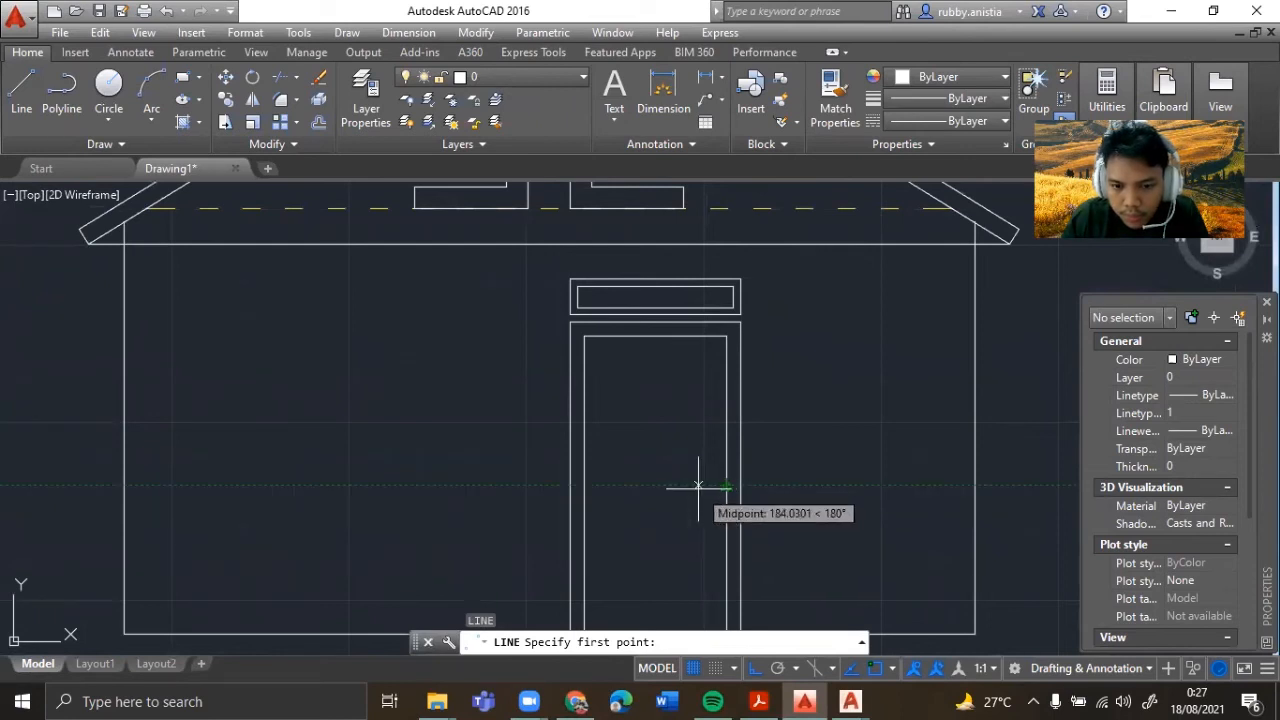
key("Escape")
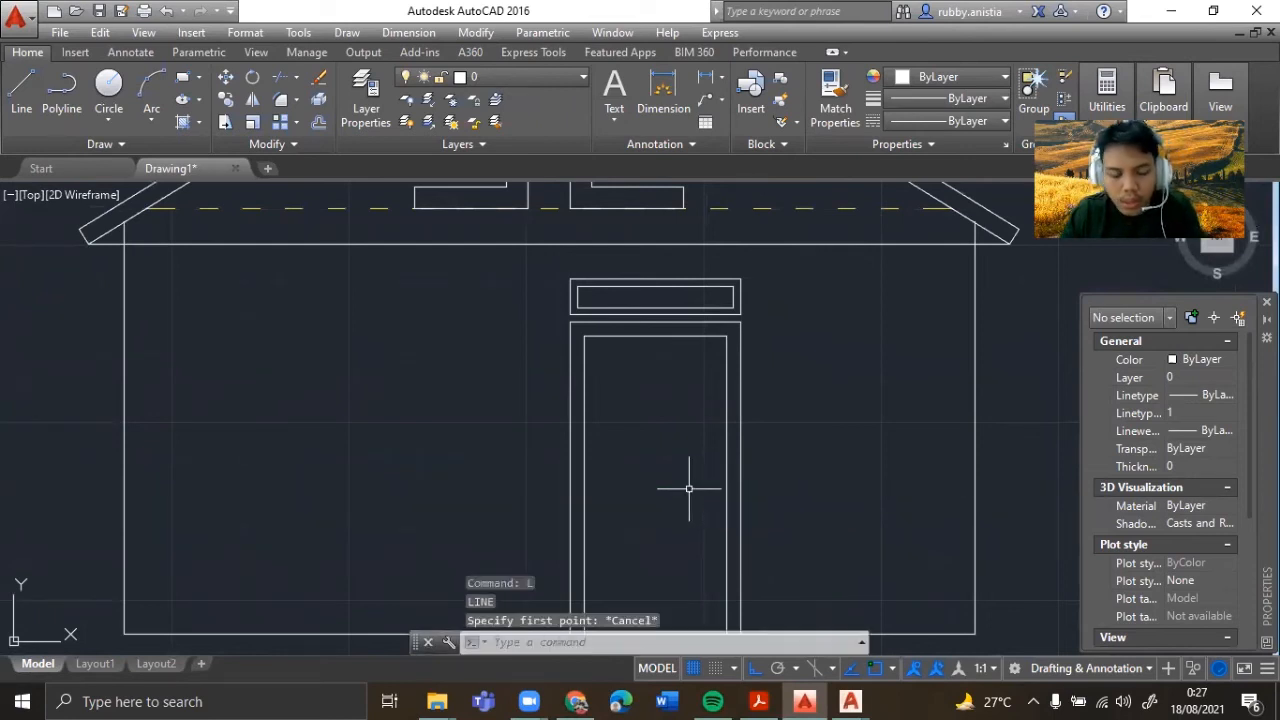
- Draw a circle of about 49 radius as the door knob, just inside the door's left edge and level with its midpoint
key("Return")
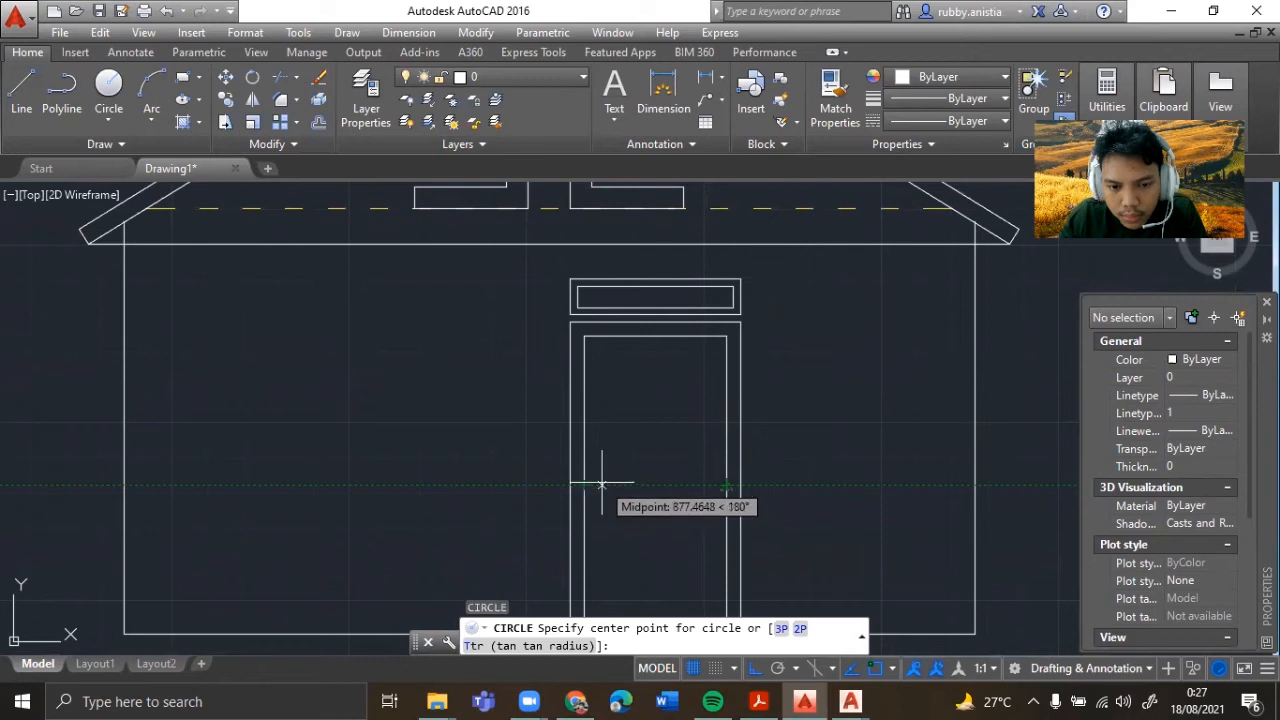
left_click(601, 484)
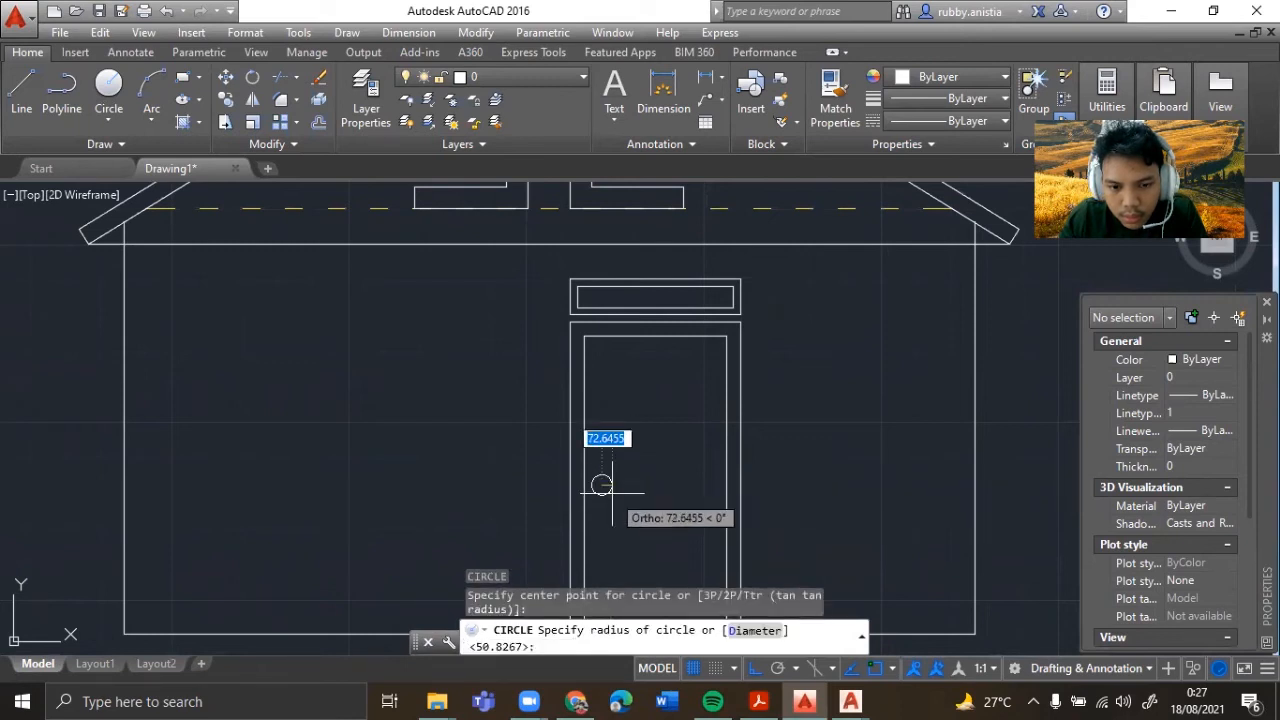
scroll(612, 492, "up", 2)
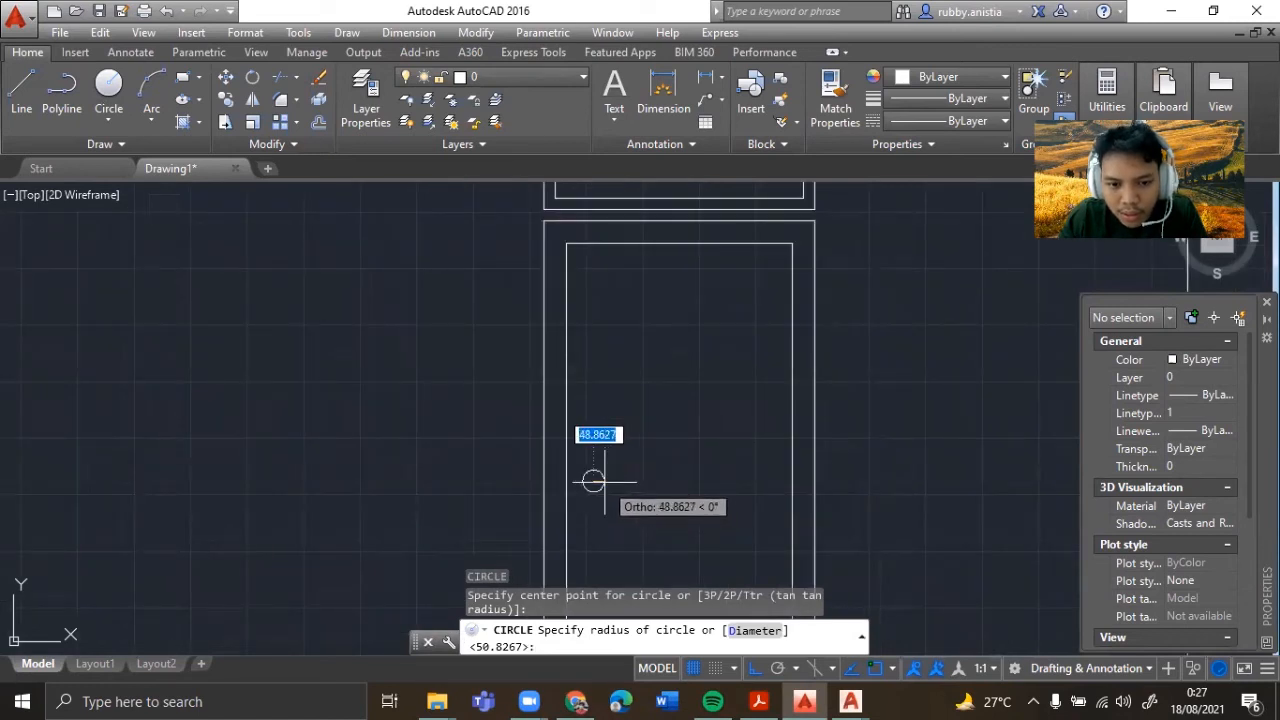
left_click(605, 482)
- Draw two connected diagonals from the door's upper-left inner corner to the right inner edge's midpoint and back to the lower-left inner corner
scroll(702, 457, "down", 2)
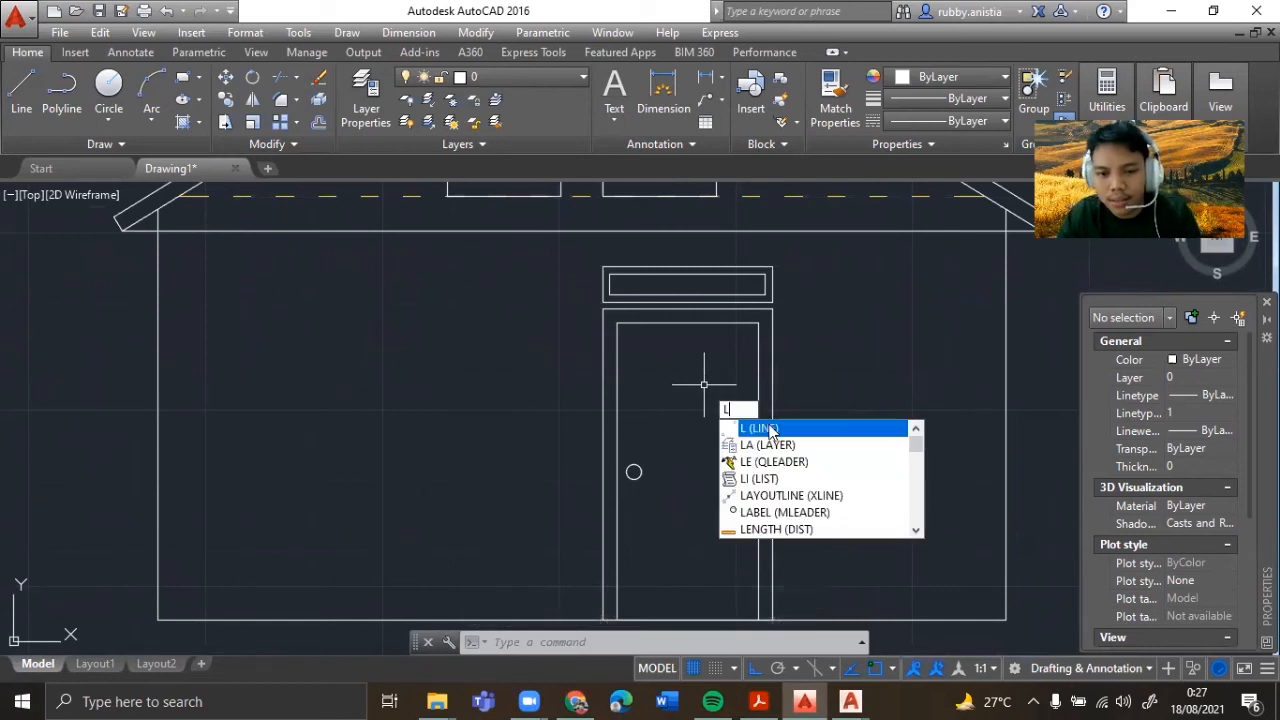
key("Return")
left_click(617, 322)
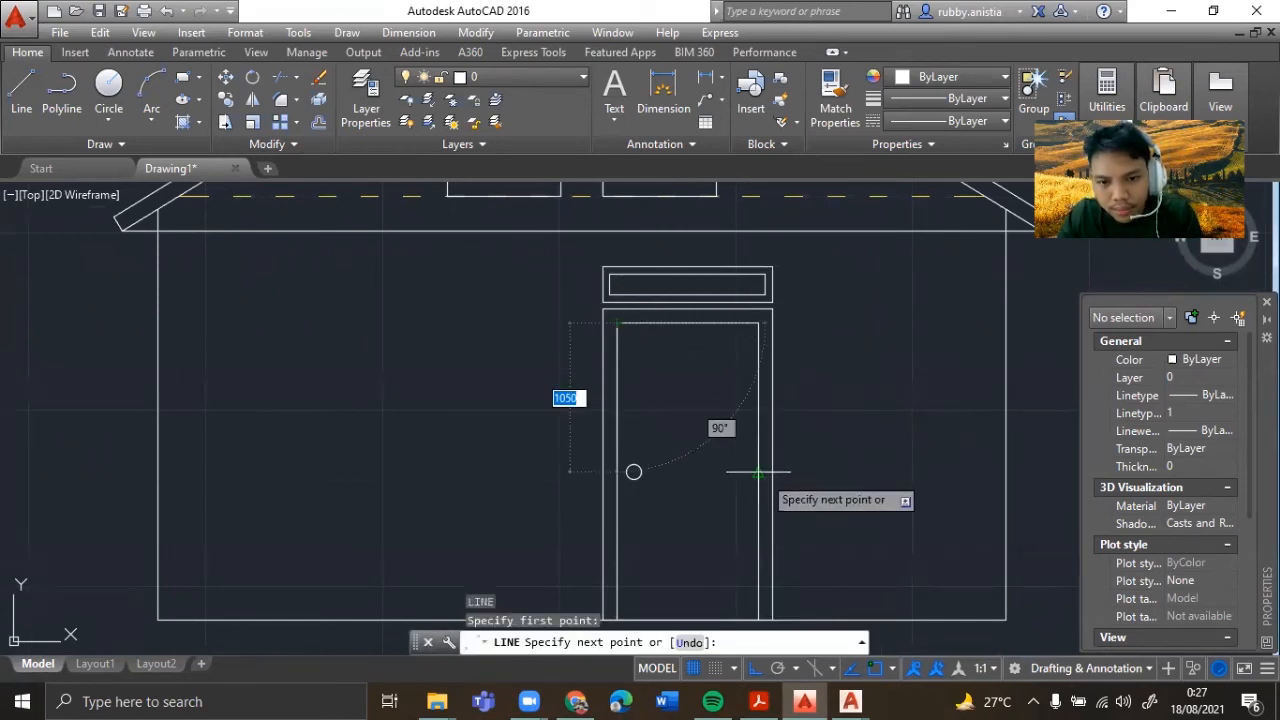
left_click(757, 469)
middle_click_drag(629, 585, 657, 461)
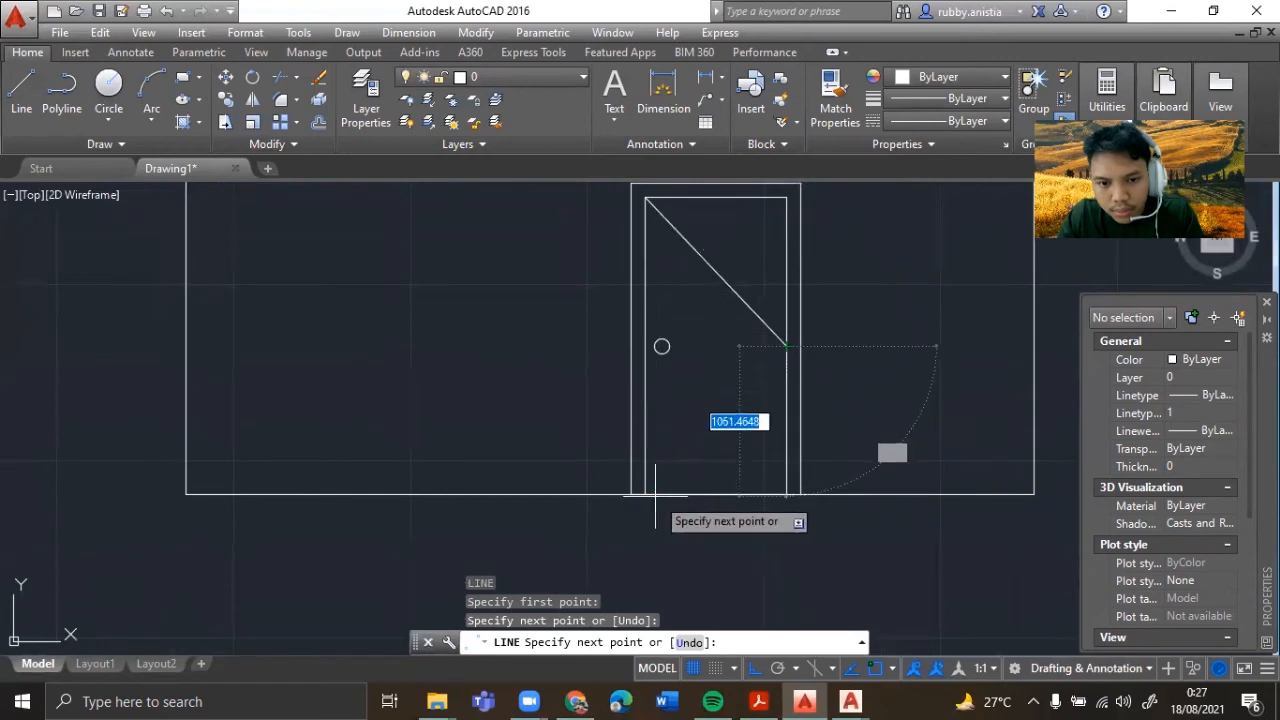
left_click(648, 496)
key("Escape")
- Give the two door diagonals the dashed ACAD linetype and set their linetype scale to 10
left_click(772, 253)
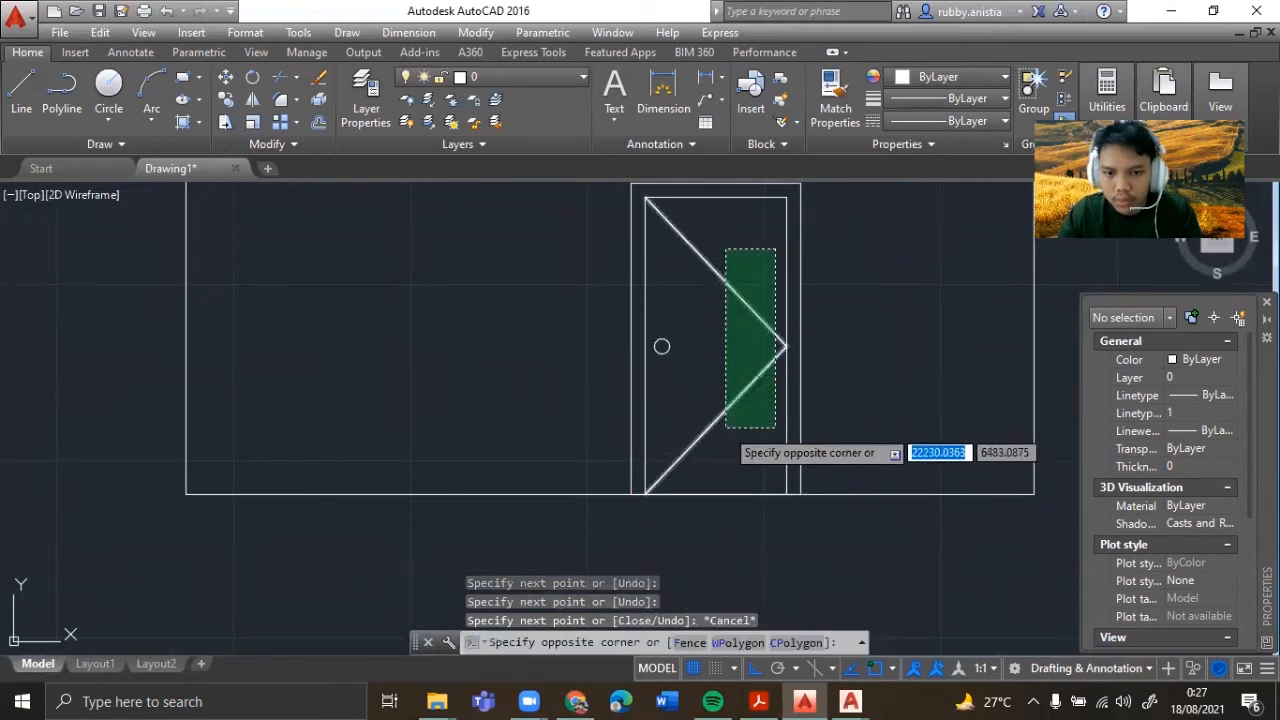
left_click(725, 430)
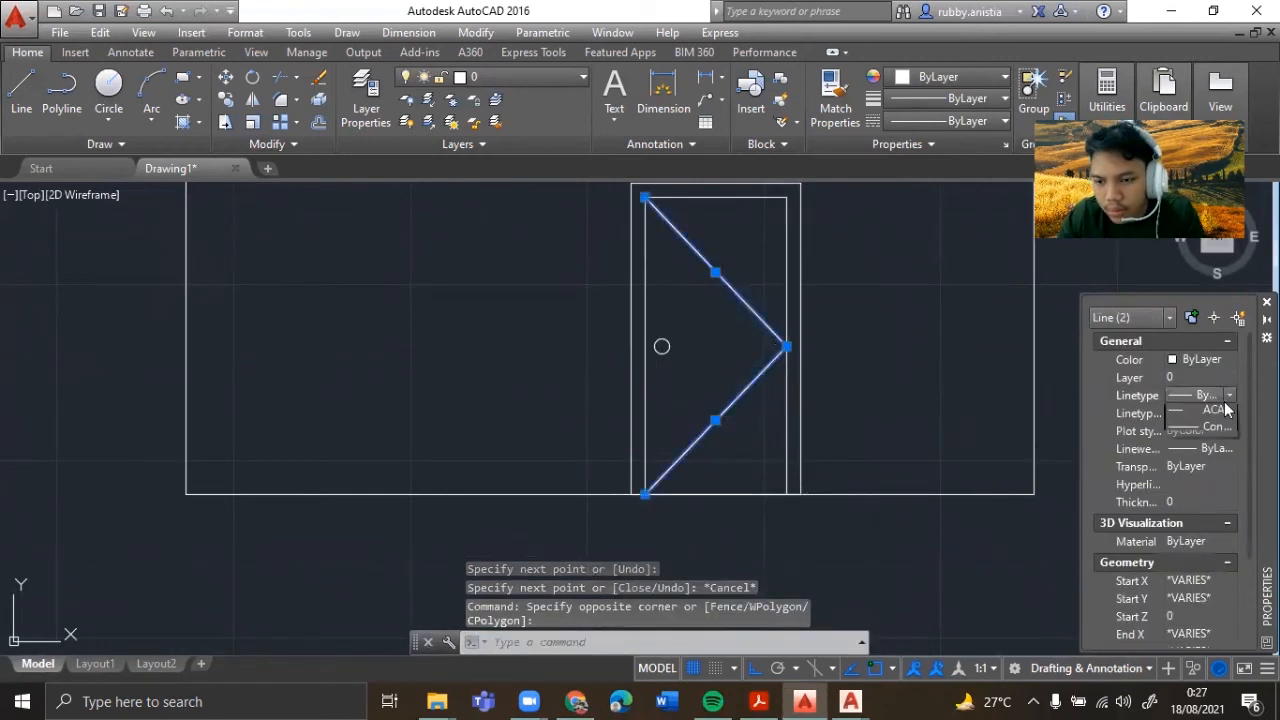
left_click(1209, 444)
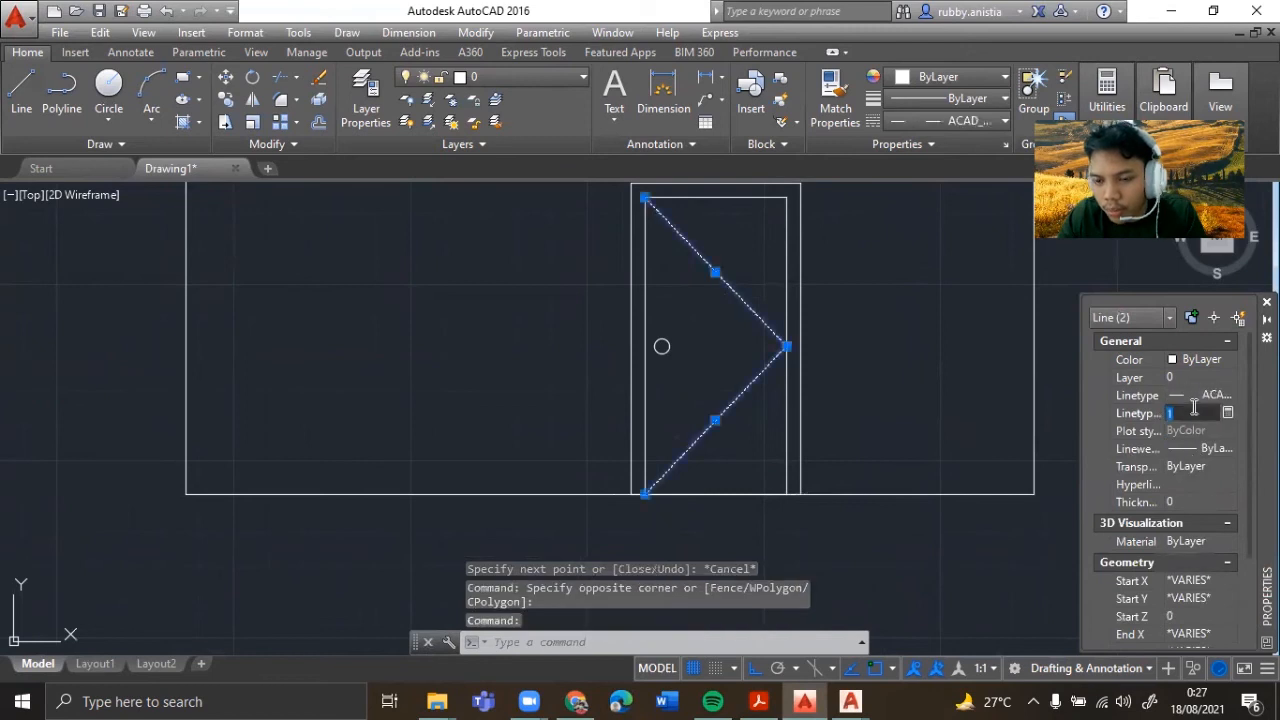
type("10")
key("Return")
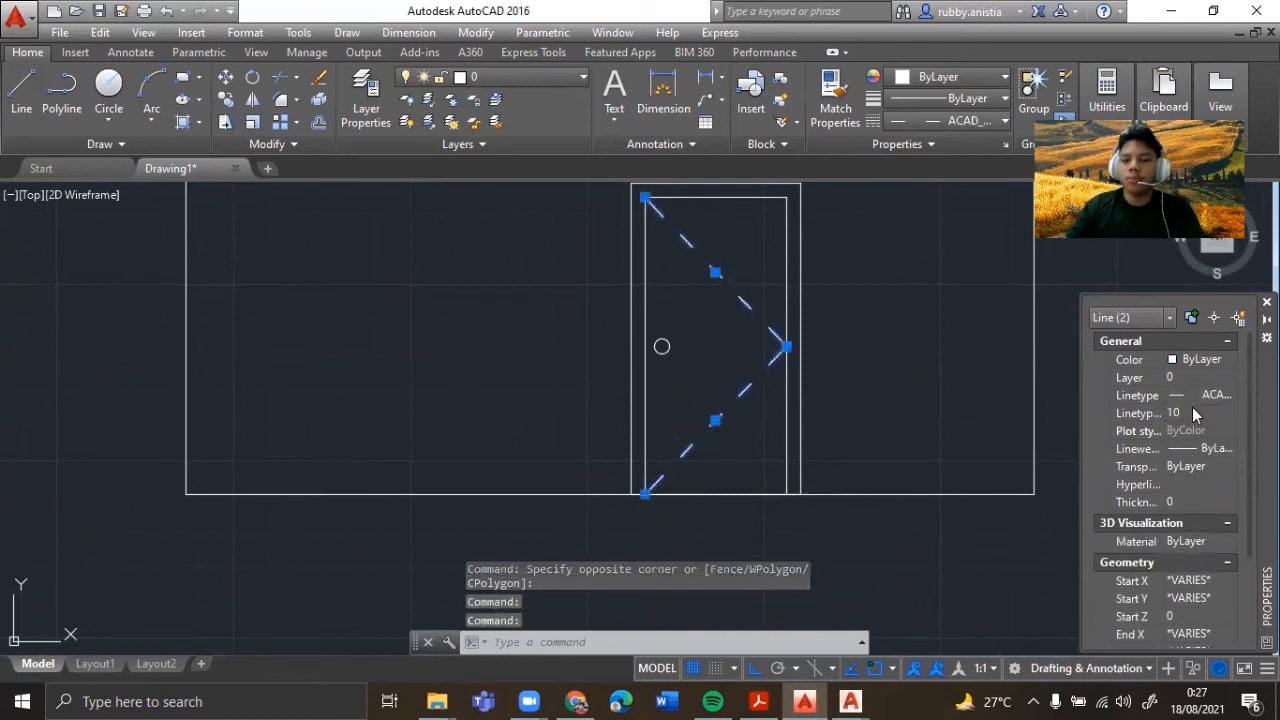
key("Escape")
scroll(894, 446, "down", 3)
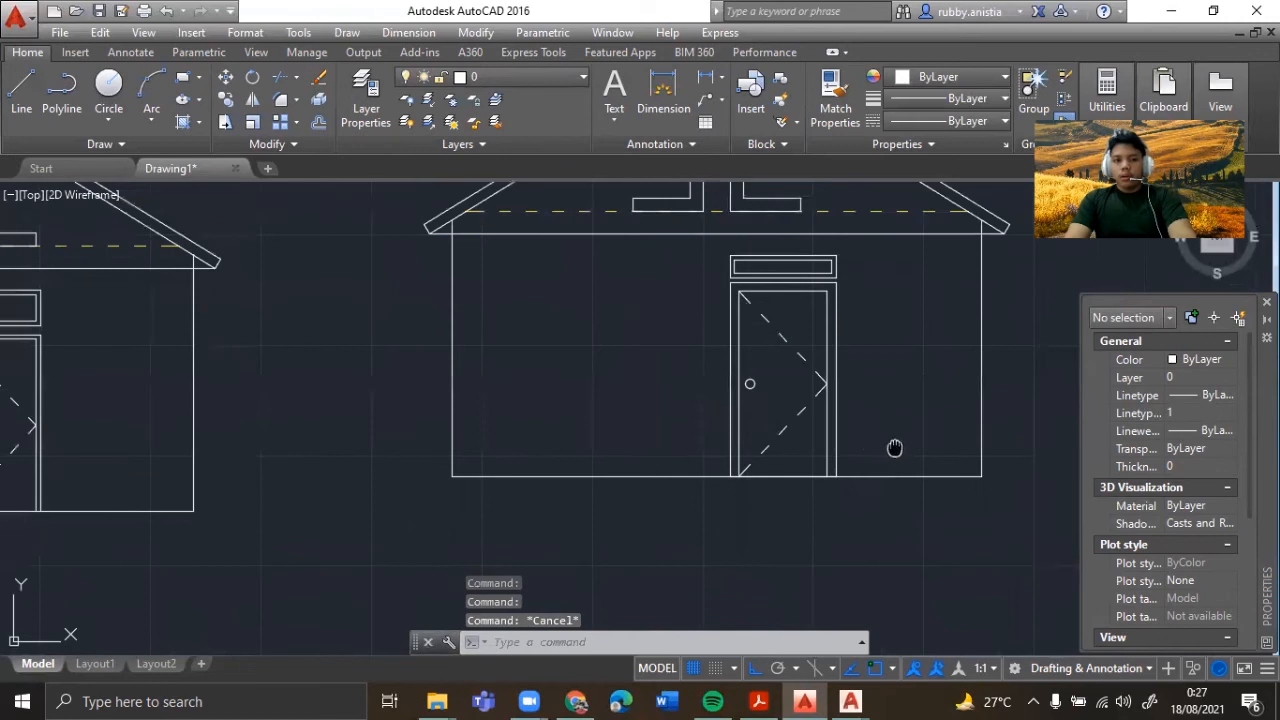
type("D")
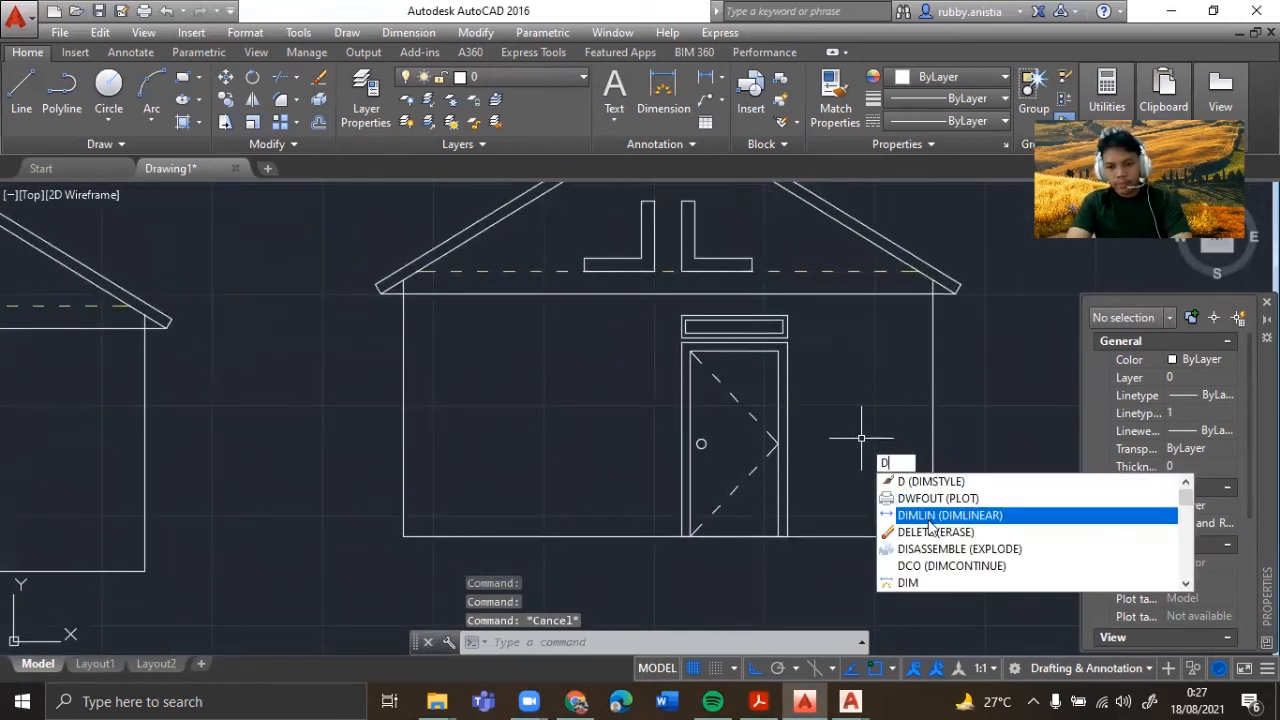
left_click(930, 515)
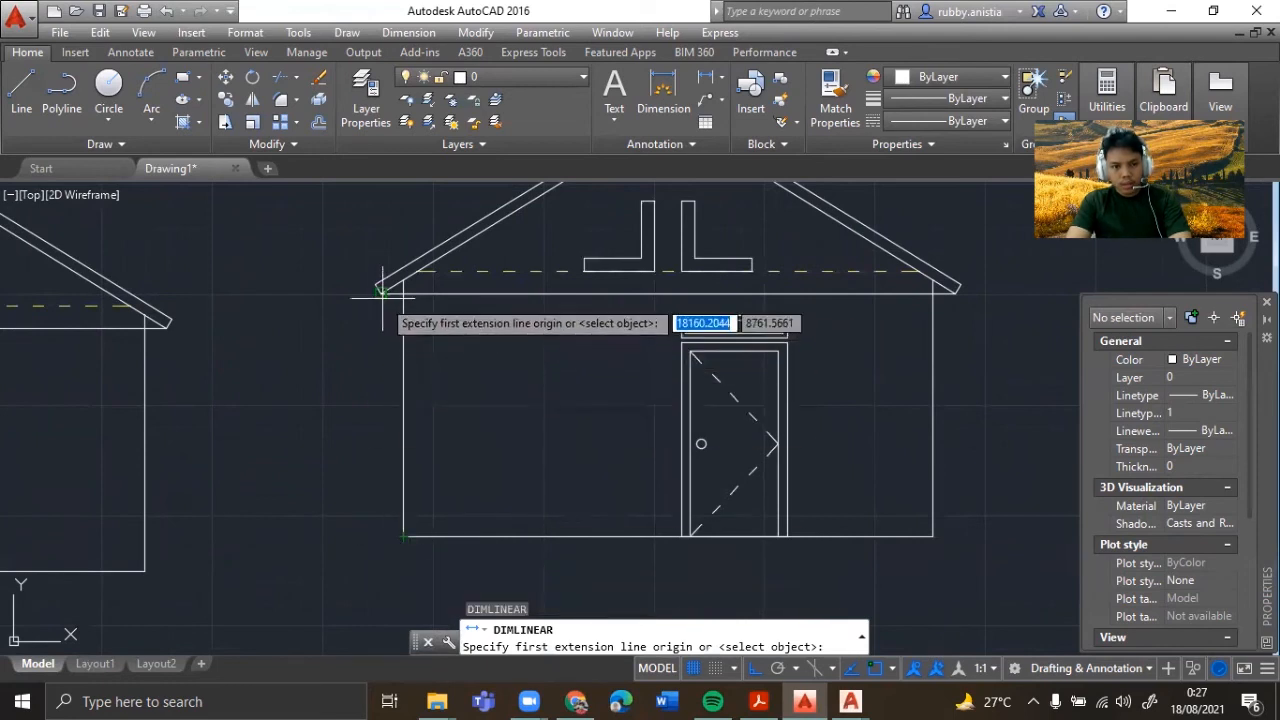
left_click(380, 560)
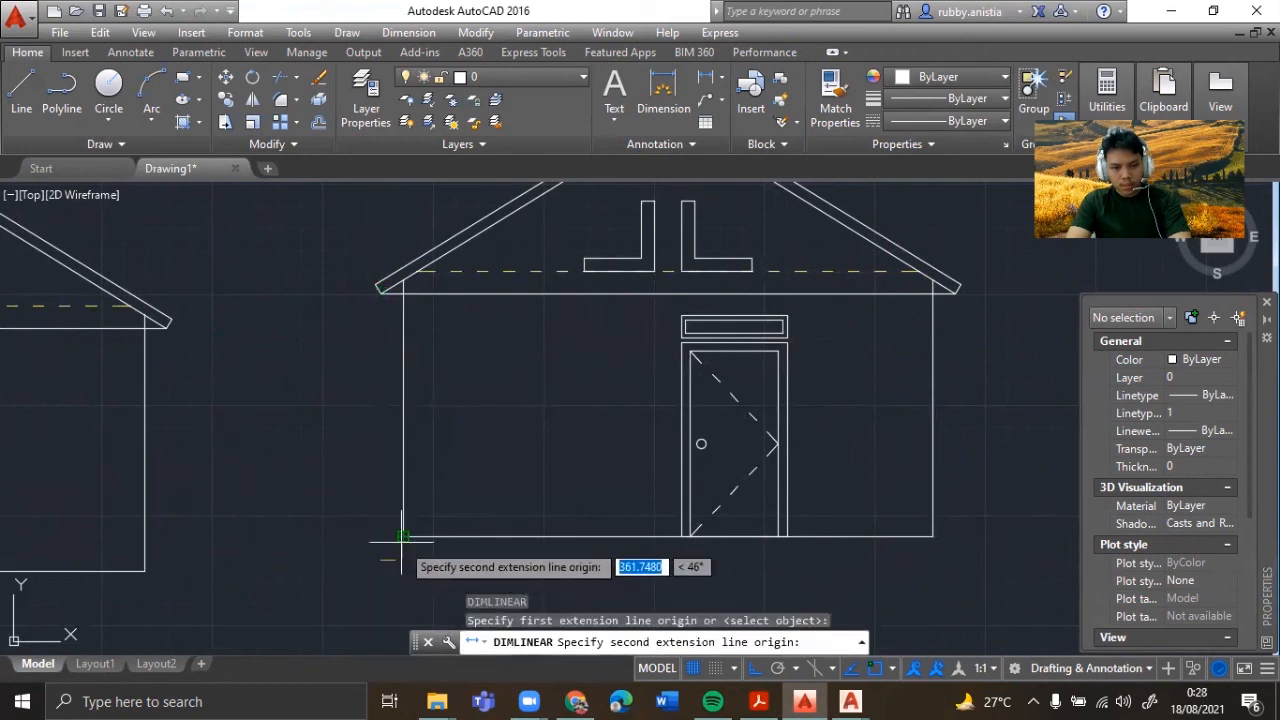
scroll(410, 535, "up", 2)
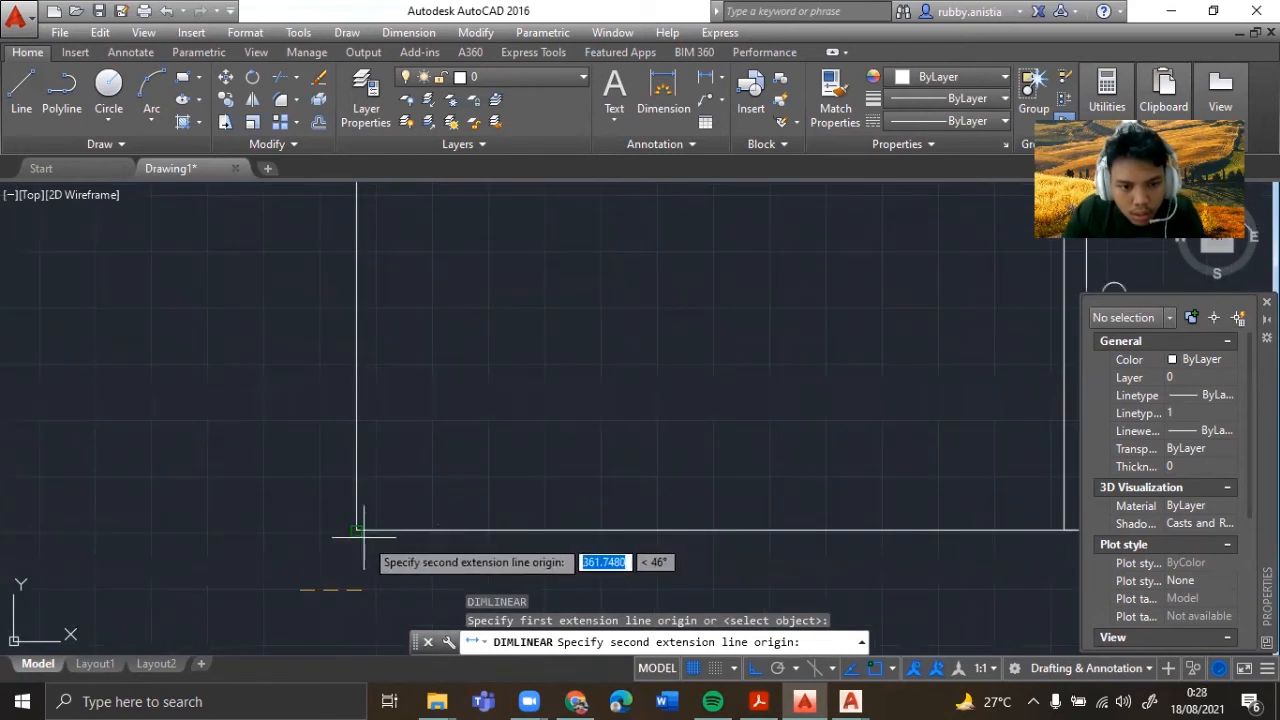
key("Escape")
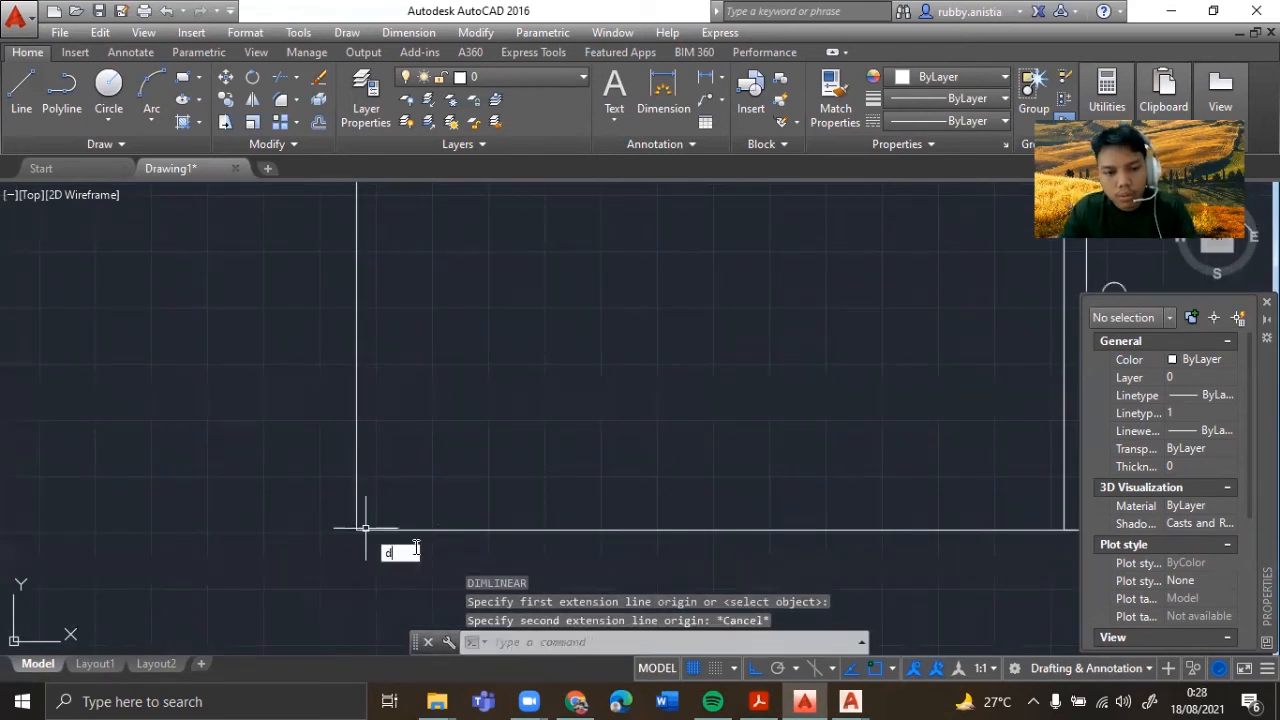
type("d")
left_click(443, 604)
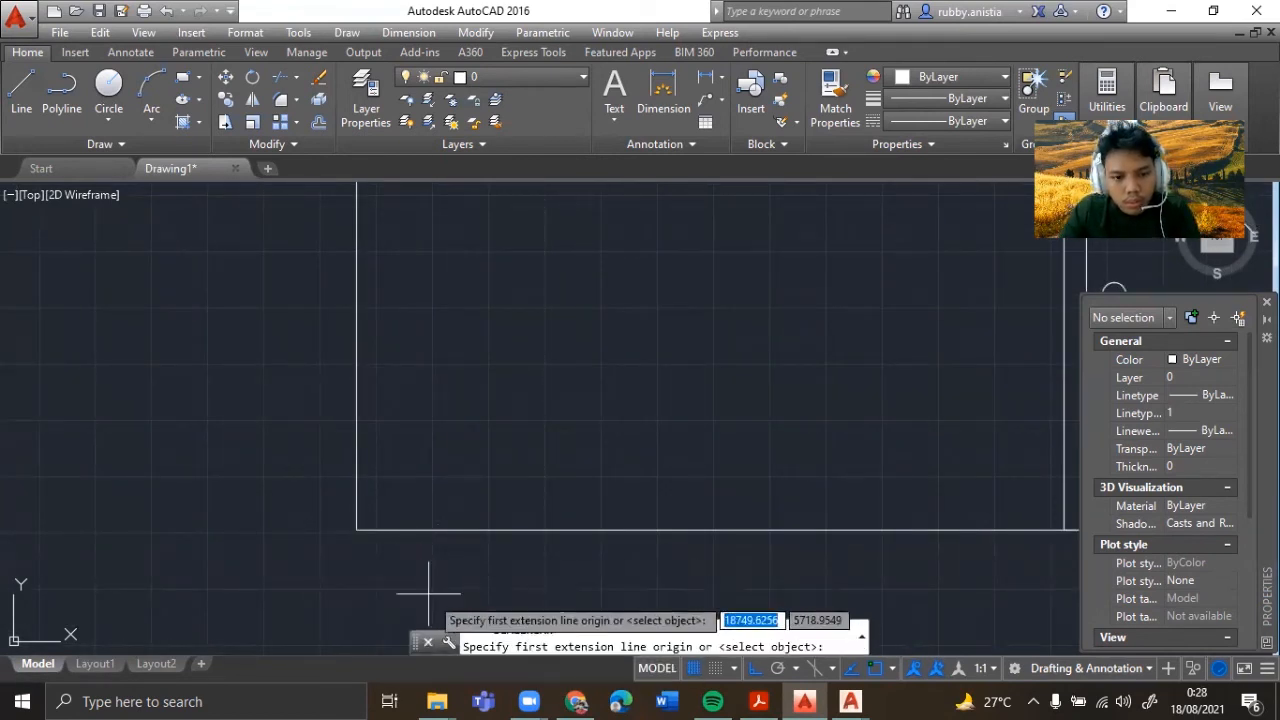
left_click(355, 530)
key("Escape")
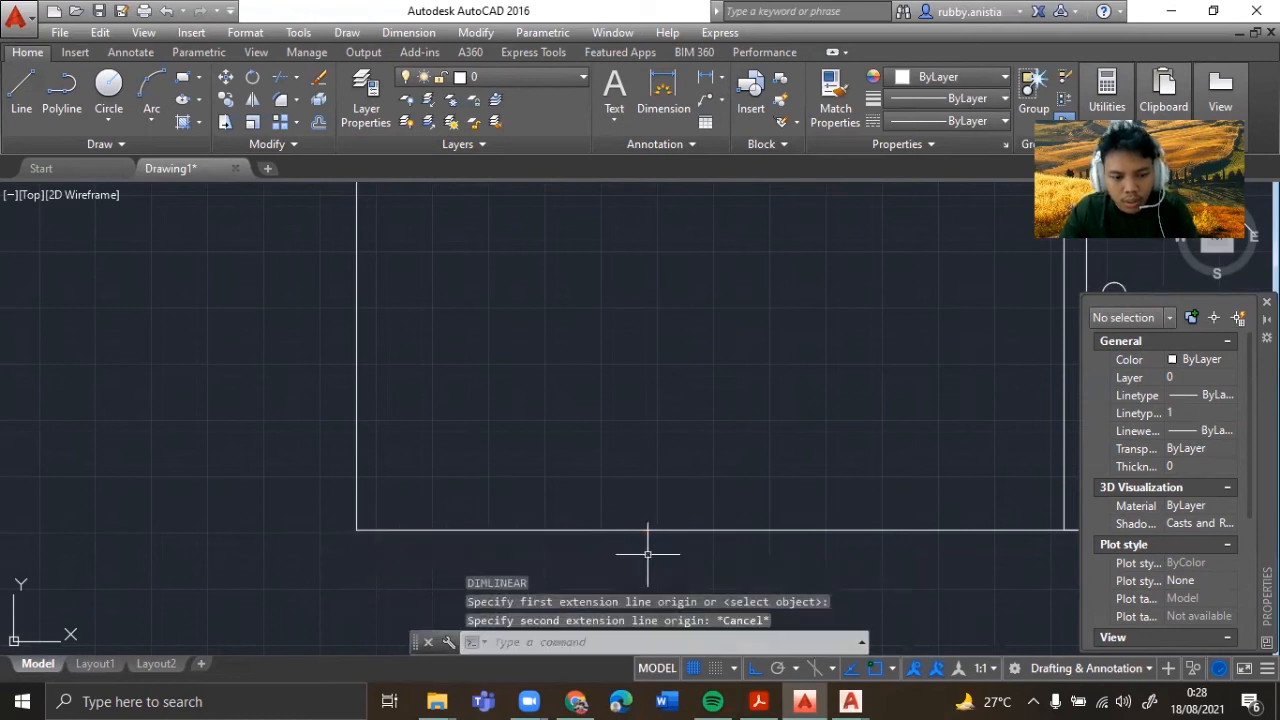
- Add a linear dimension along the house's base from the lower-left to the lower-right wall corner, placed just below the baseline
type("D")
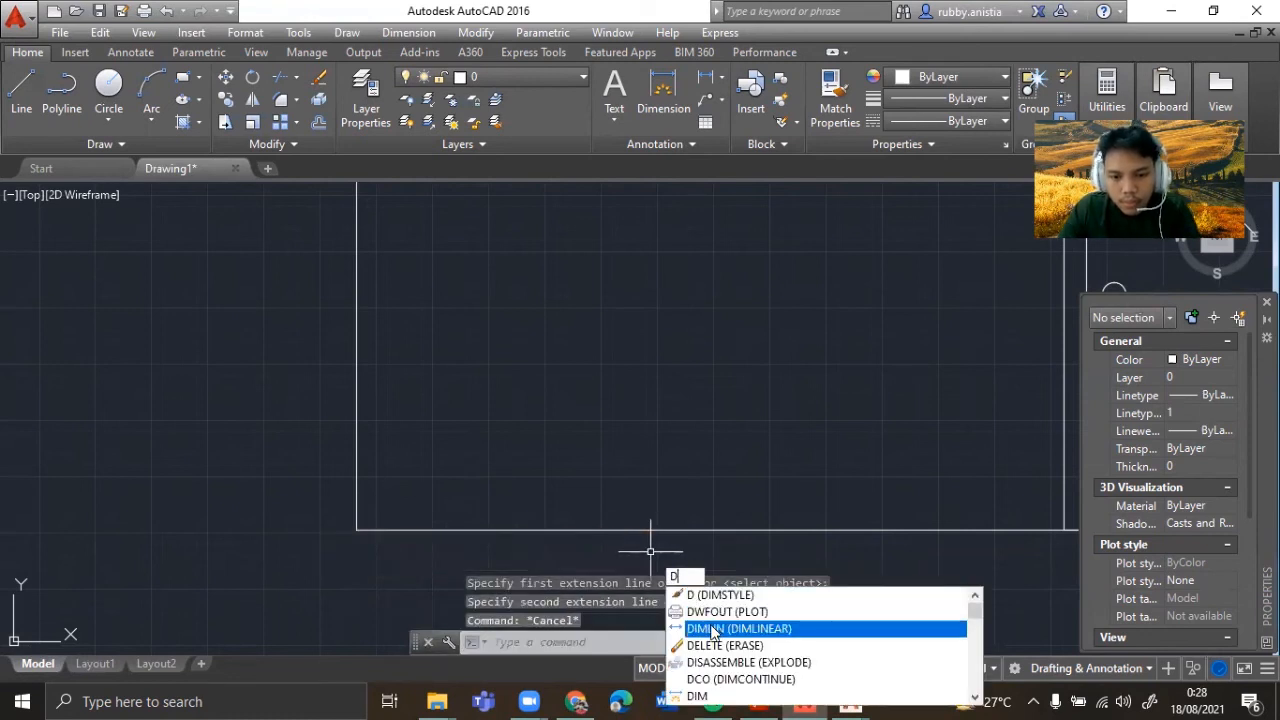
left_click(711, 628)
left_click(355, 530)
middle_click_drag(961, 507, 187, 445)
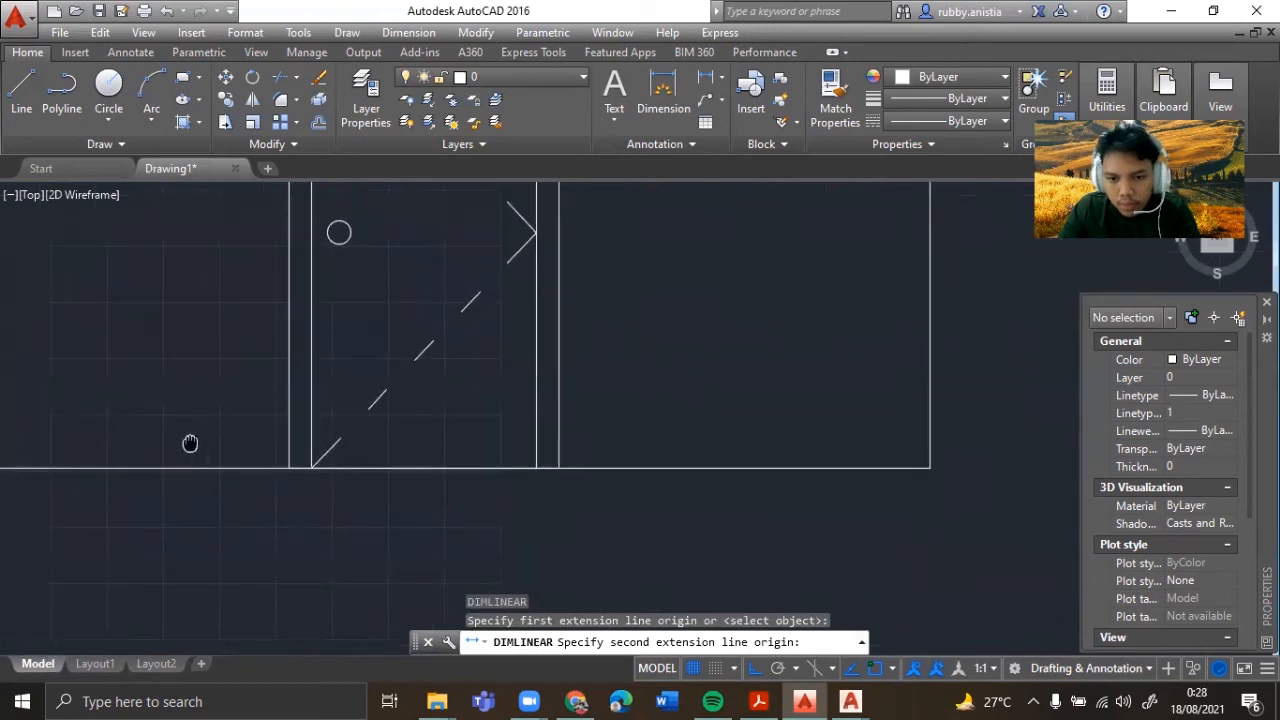
left_click(930, 468)
middle_click_drag(894, 540, 930, 436)
middle_click_drag(749, 449, 1014, 360)
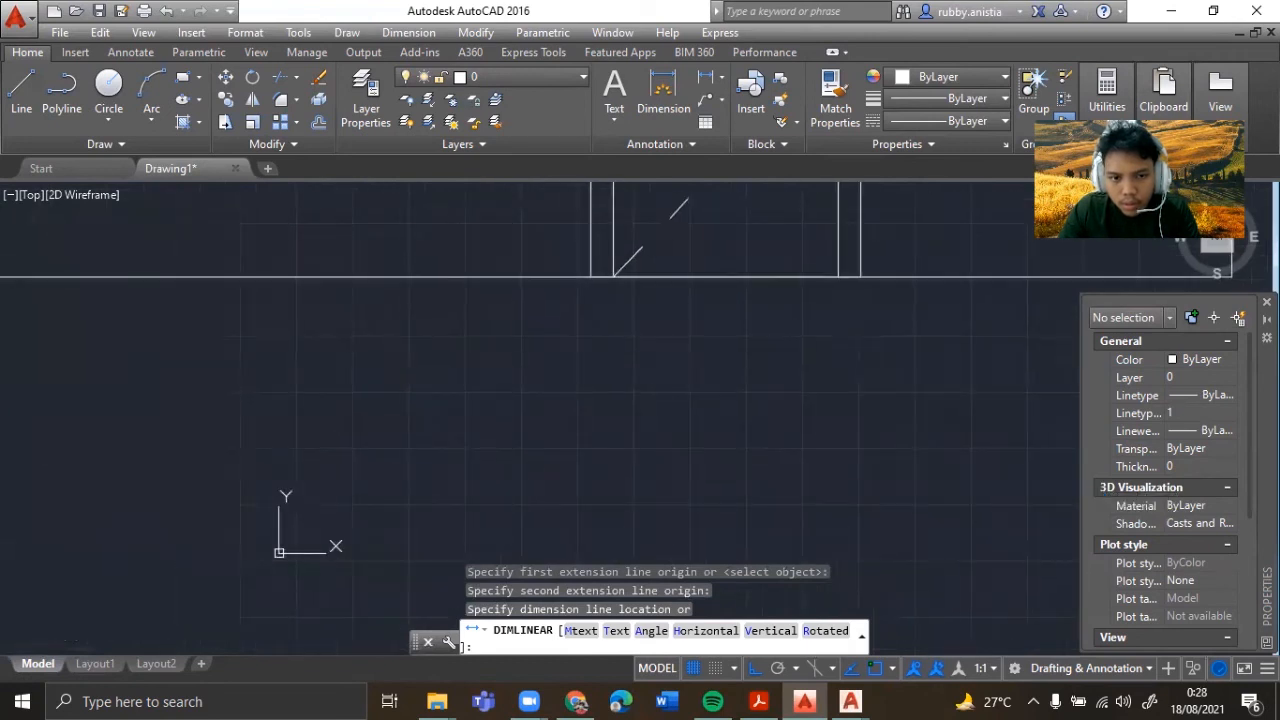
left_click(863, 338)
- Set the extension line offset of the base width dimension to 10
left_click(740, 309)
left_click(537, 391)
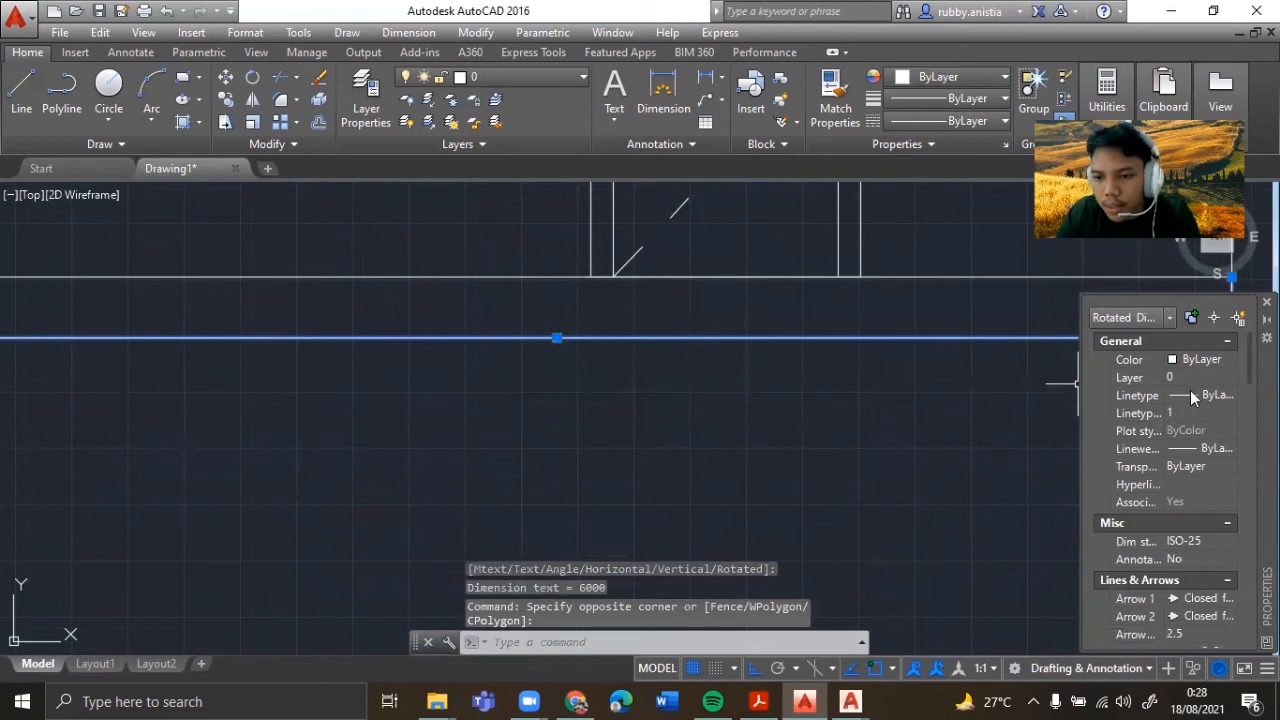
scroll(1230, 490, "down", 5)
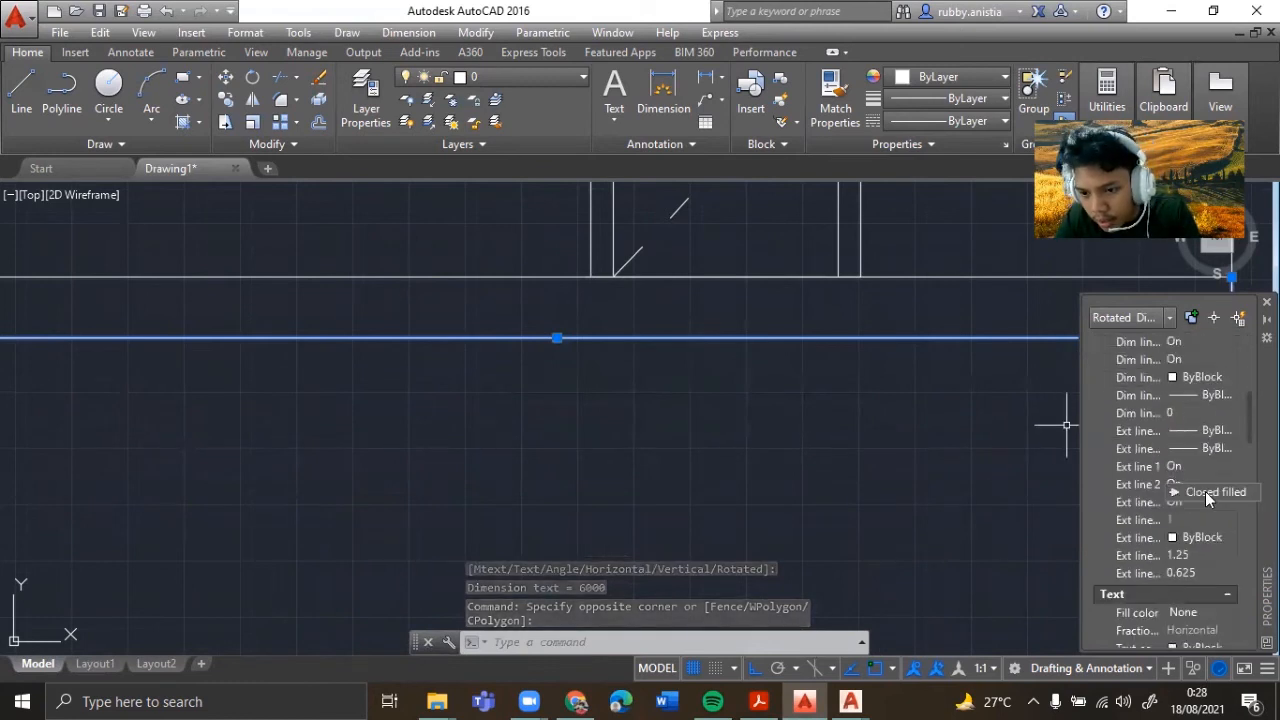
scroll(1177, 454, "up", 3)
scroll(1177, 454, "down", 3)
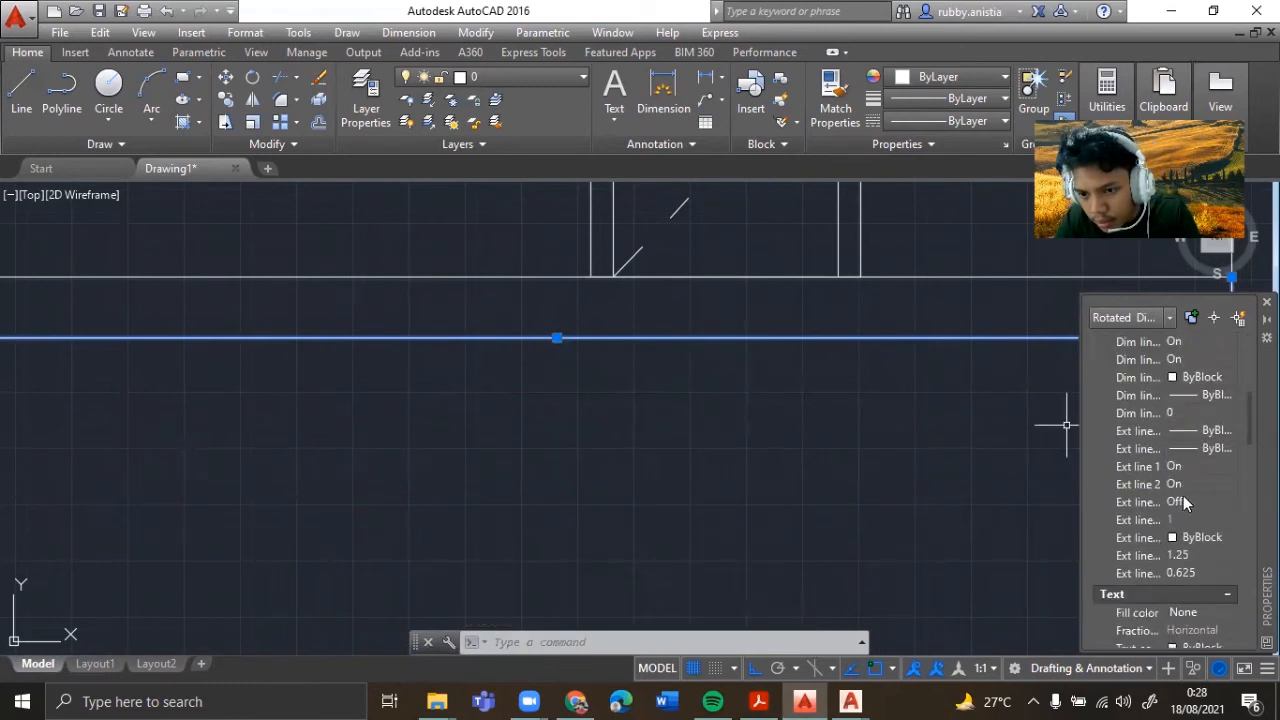
scroll(1185, 545, "down", 3)
left_click(1195, 449)
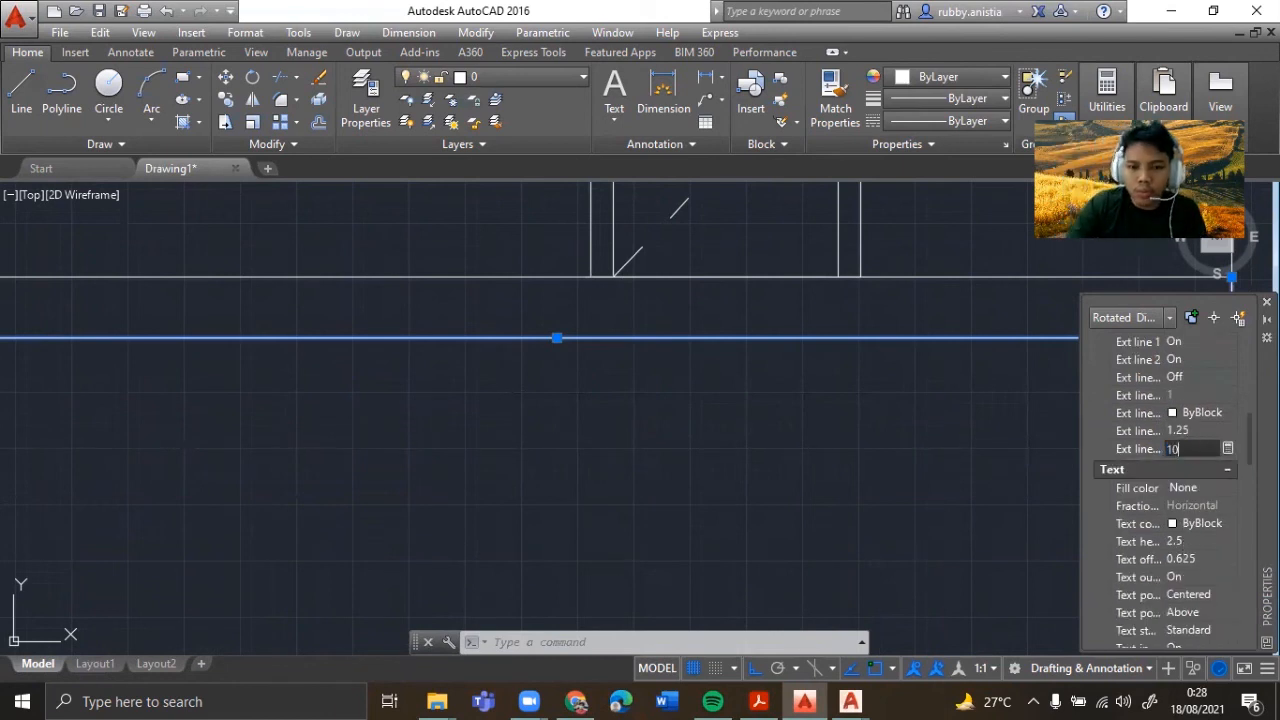
- Set the base width dimension's text offset to 10 and its text height to 10
scroll(1196, 431, "down", 3)
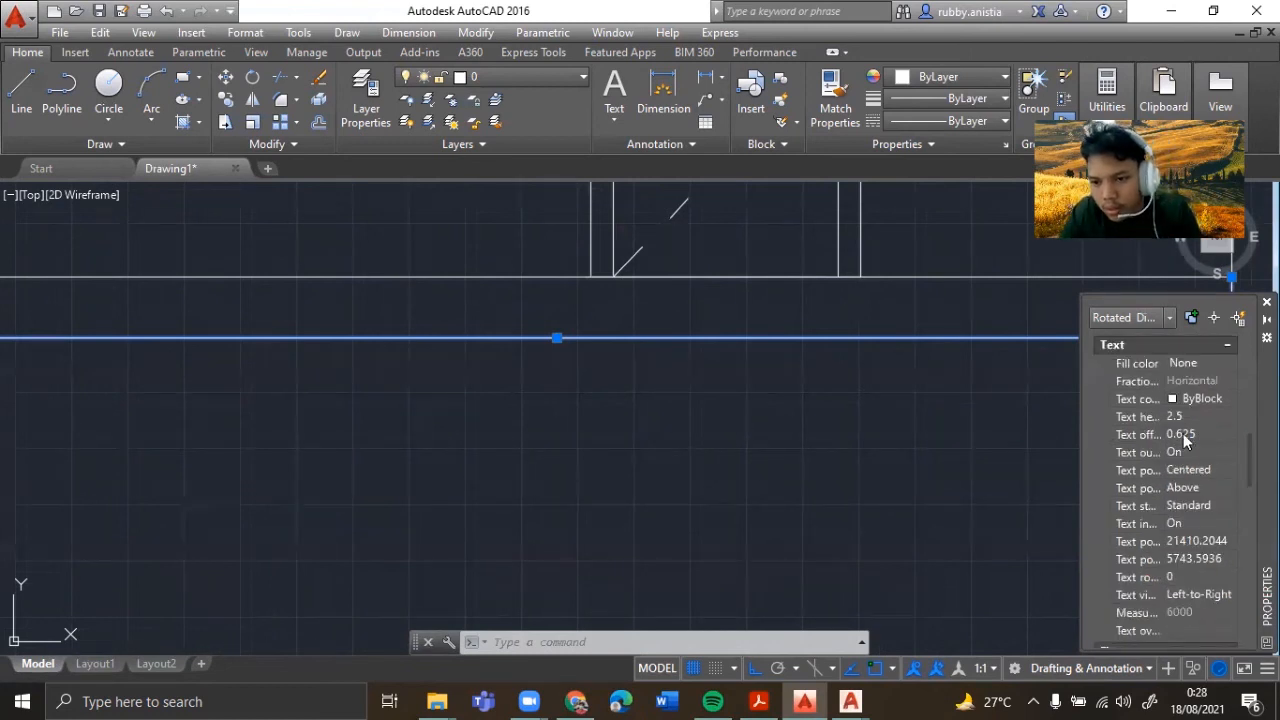
left_click(1183, 431)
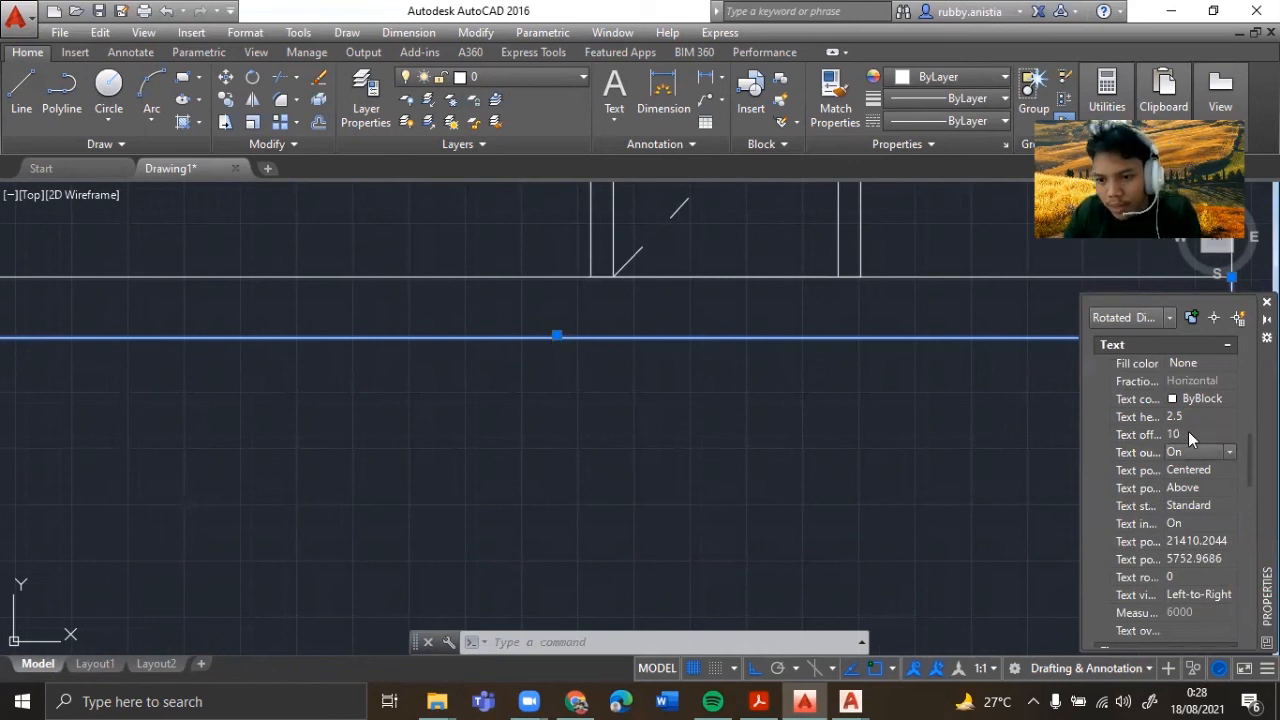
left_click(1189, 432)
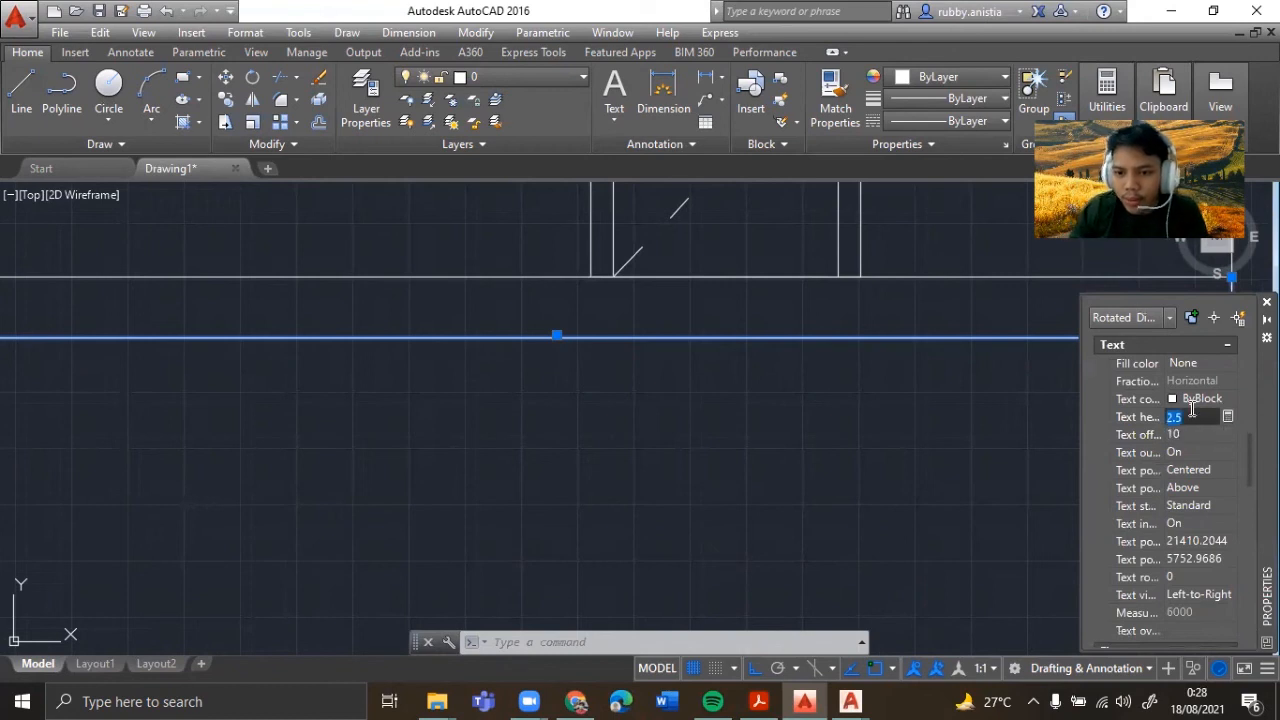
key("Tab")
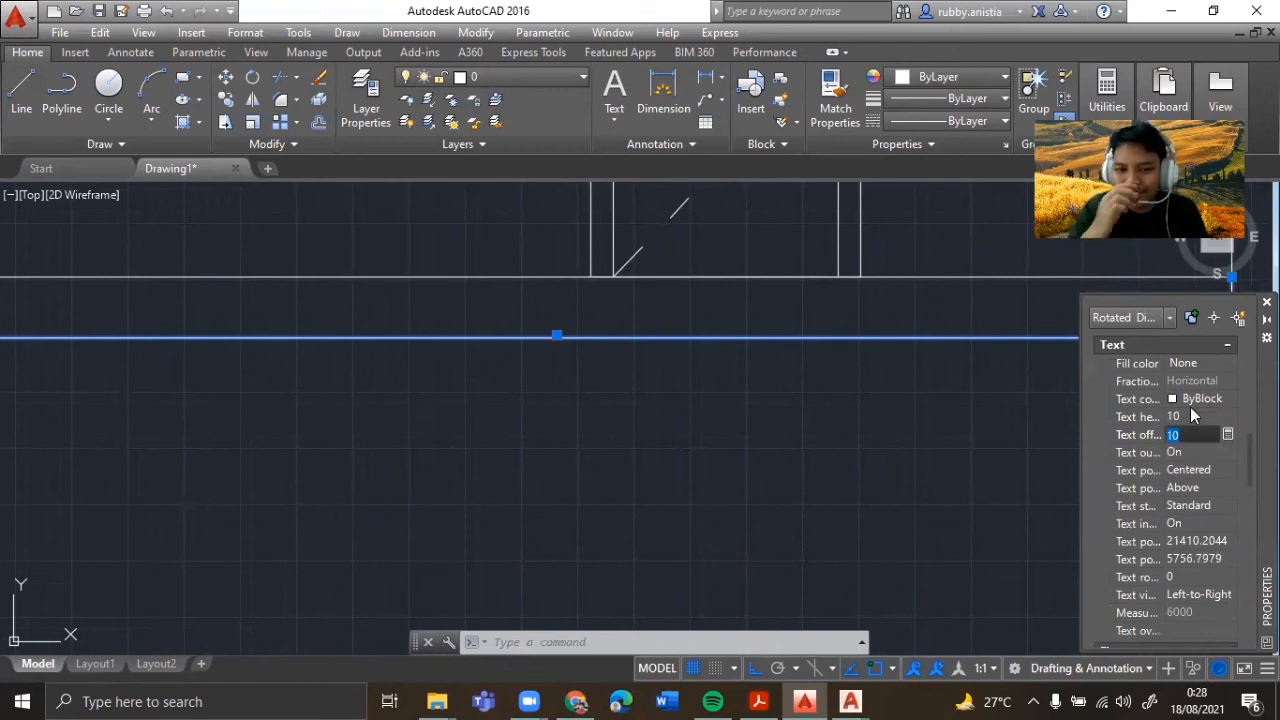
left_click(1034, 426)
key("Escape")
key("Escape")
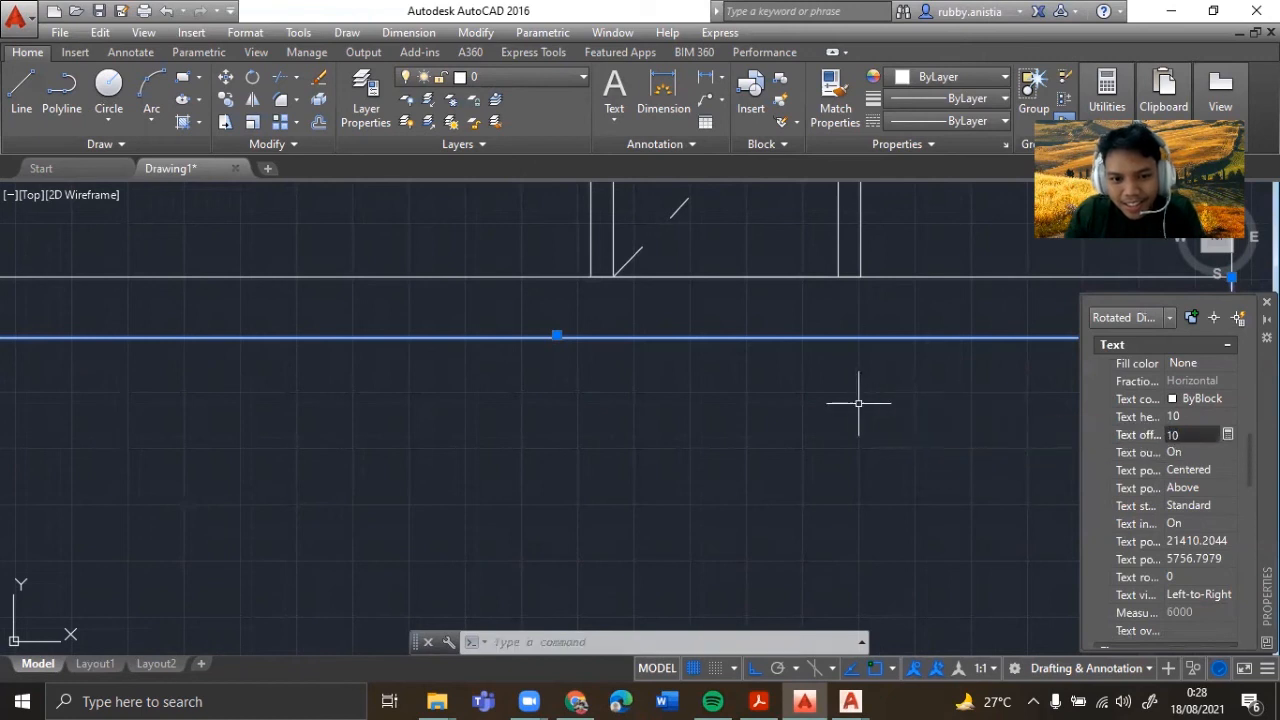
- Increase the base width dimension's text height to 100 and deselect it
scroll(858, 403, "down", 2)
scroll(841, 401, "up", 6)
mouse_move(631, 325)
middle_mouse_down()
mouse_move(811, 509)
mouse_move(761, 501)
middle_mouse_up()
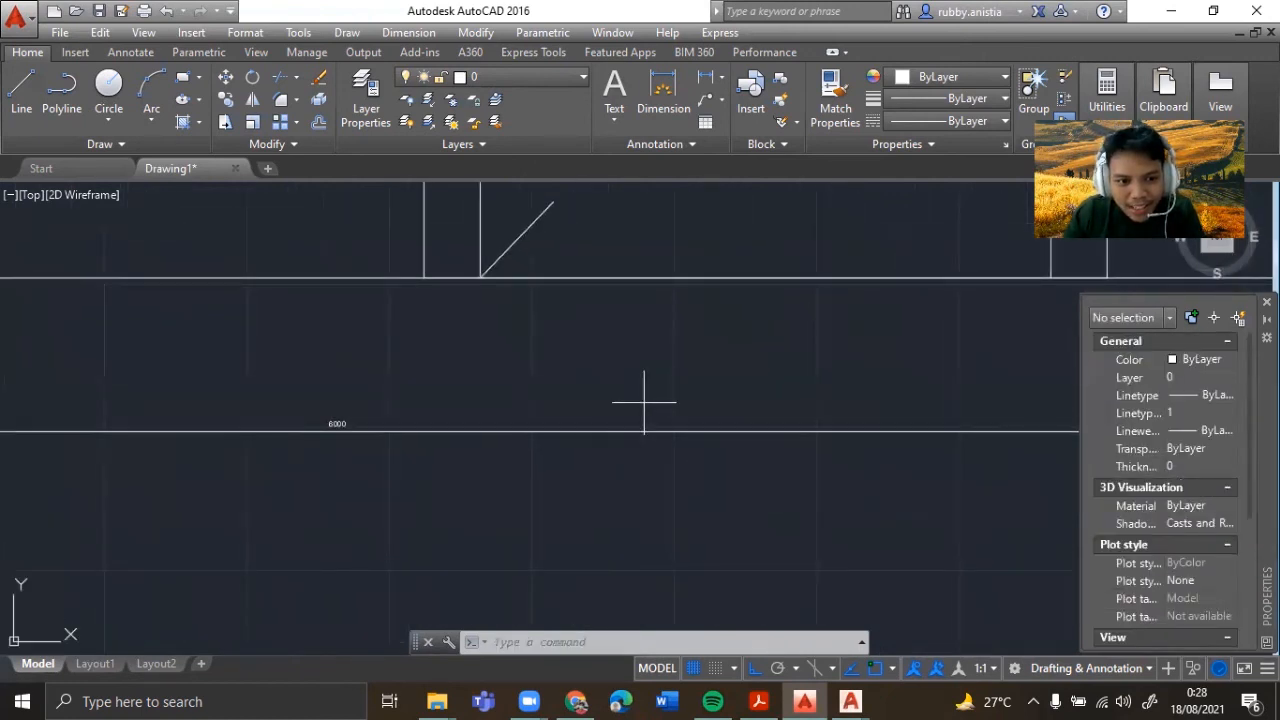
left_click(643, 400)
left_click(364, 463)
scroll(1211, 398, "down", 10)
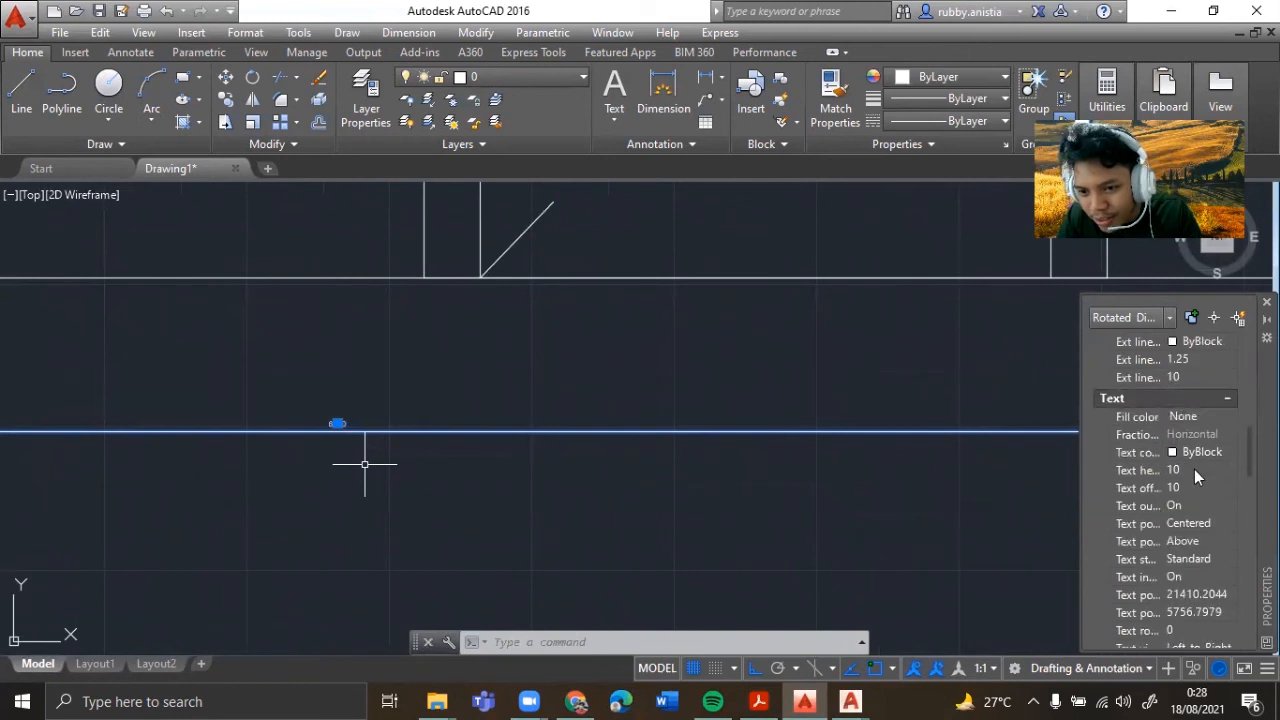
left_click(1194, 470)
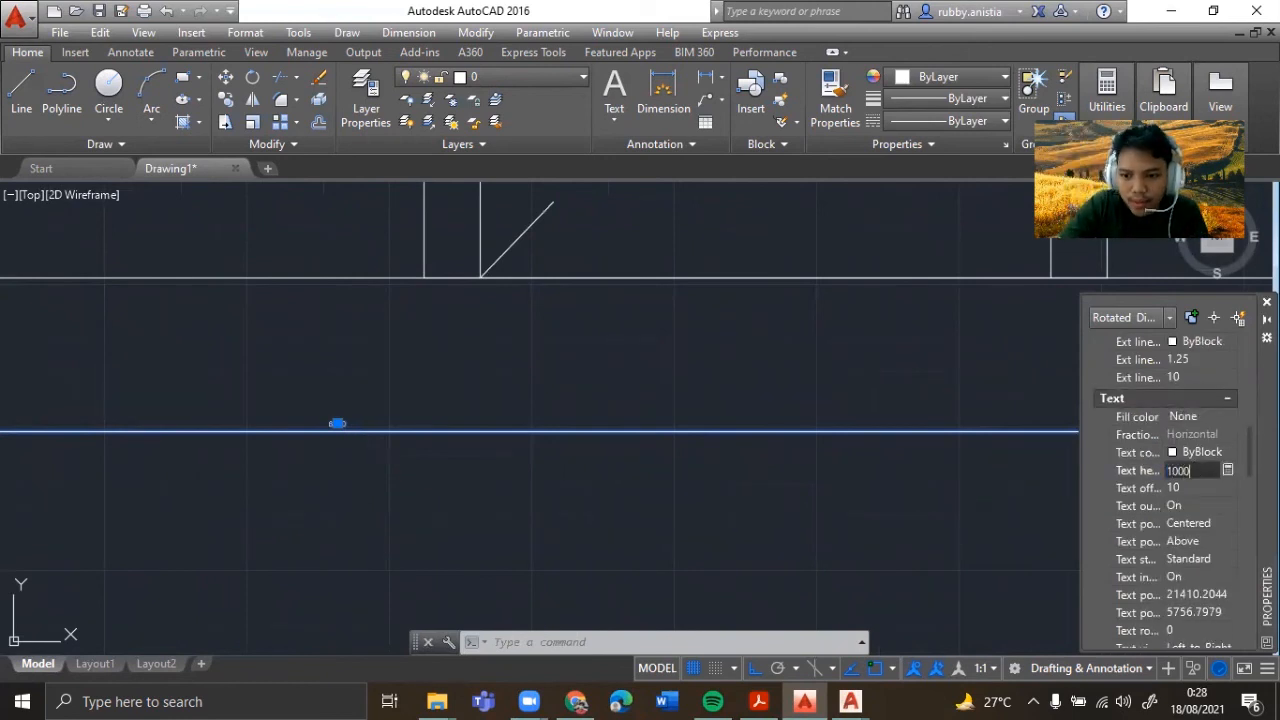
type("100")
key("Return")
key("Escape")
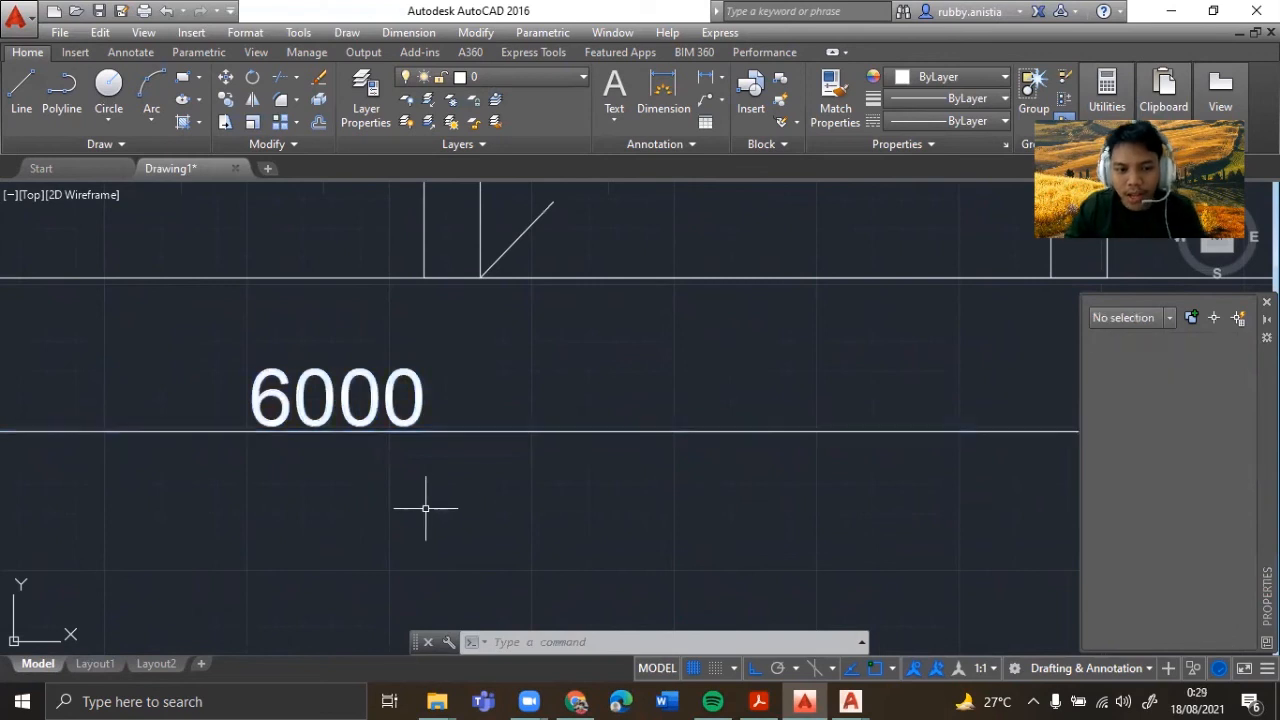
- Continue the base dimension from the right wall corner out to the point vertically in line with the right eave's lower tip
scroll(426, 509, "down", 5)
scroll(446, 506, "down", 2)
middle_click_drag(478, 514, 572, 538)
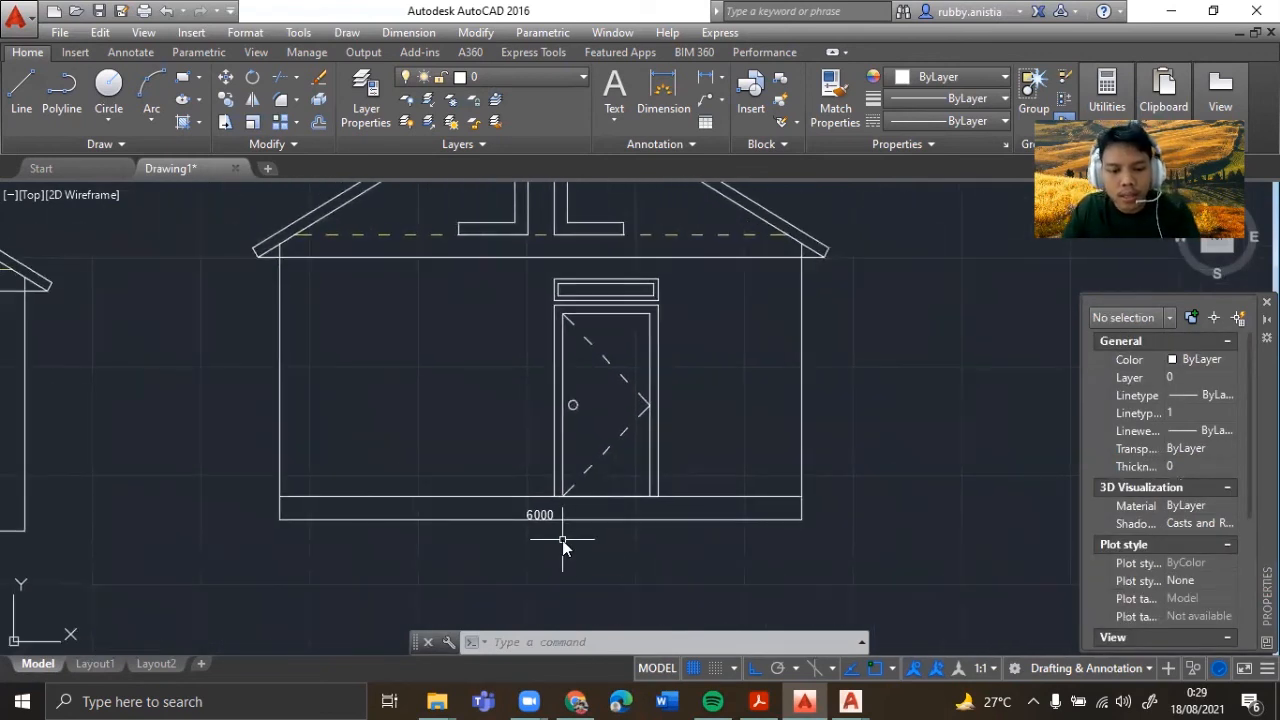
type("DC")
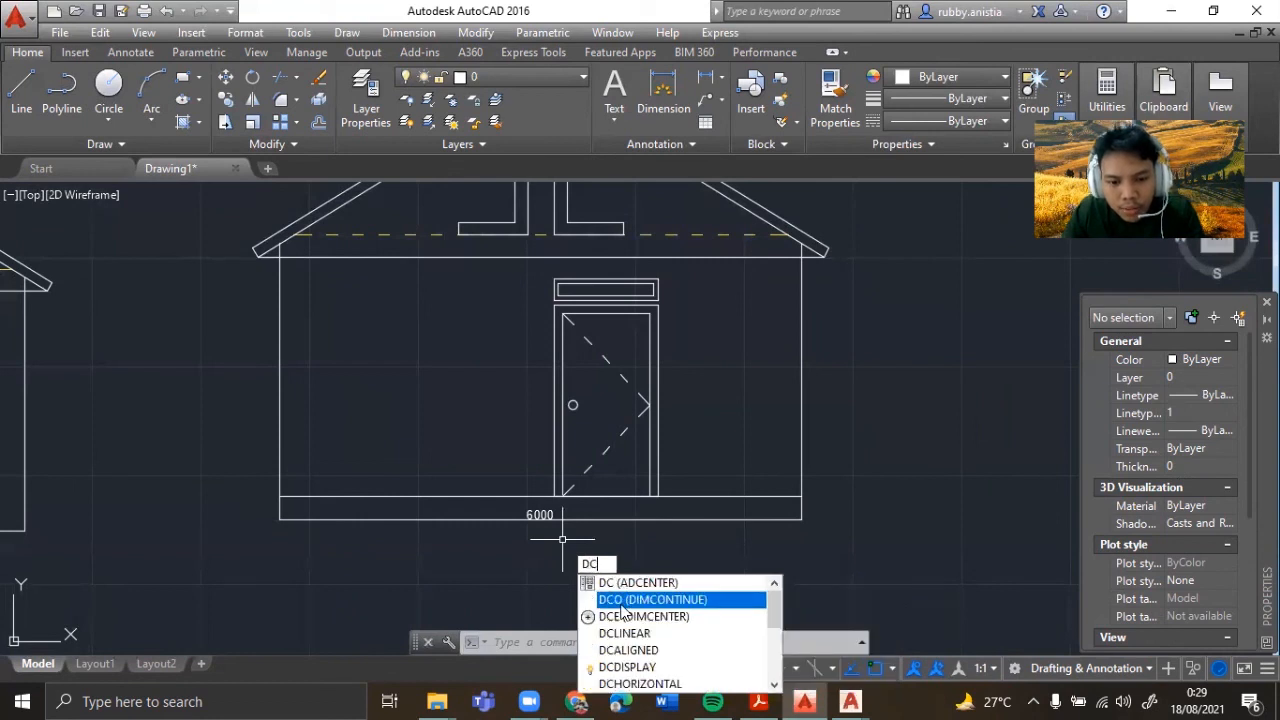
left_click(640, 600)
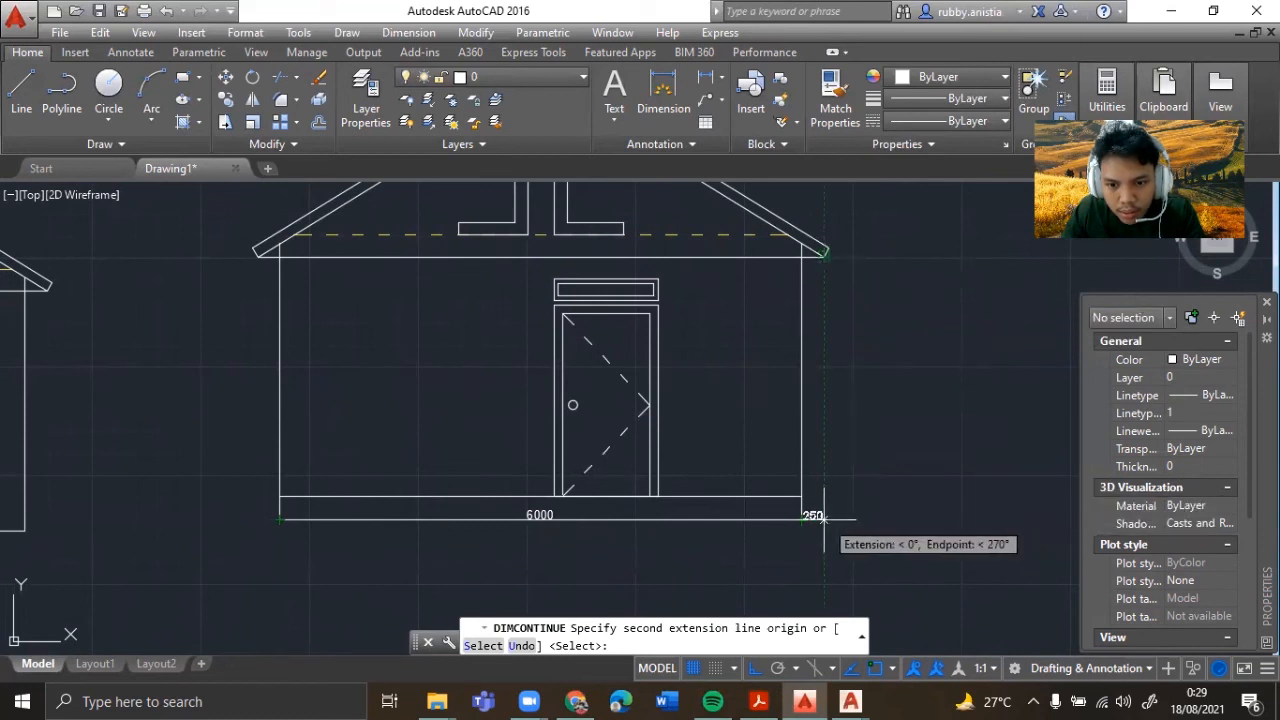
scroll(823, 518, "up", 4)
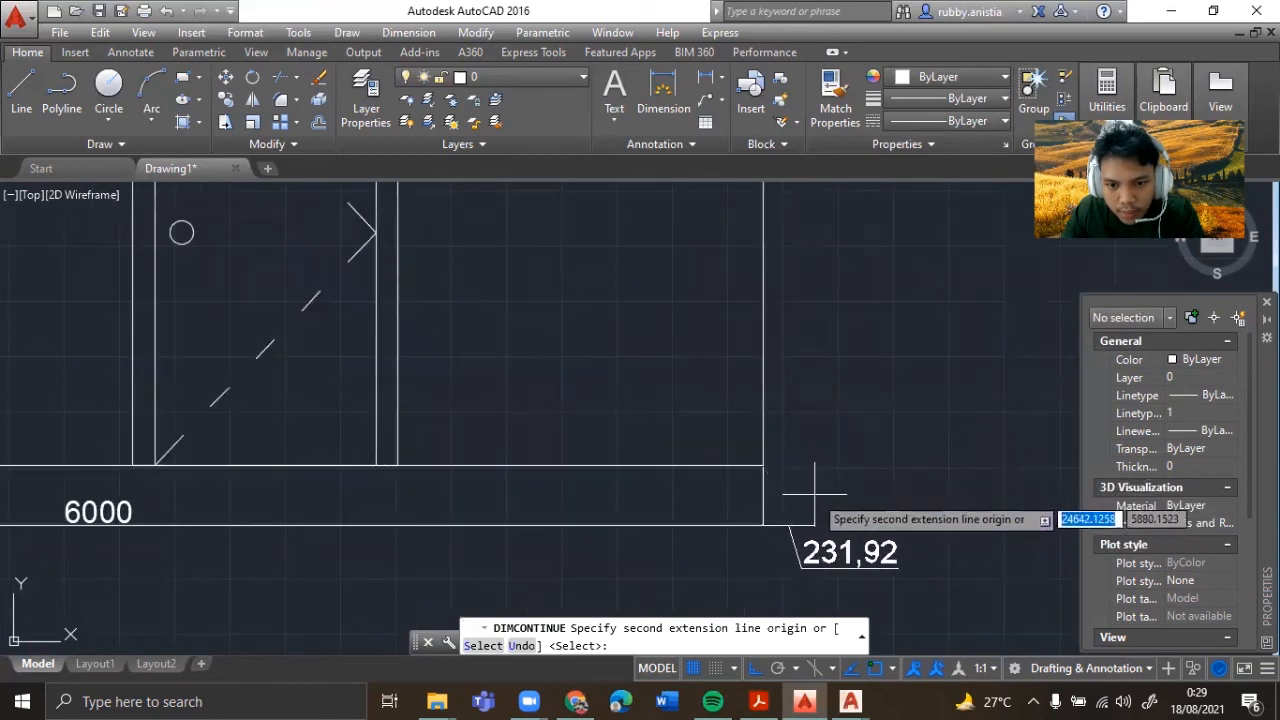
scroll(808, 449, "down", 4)
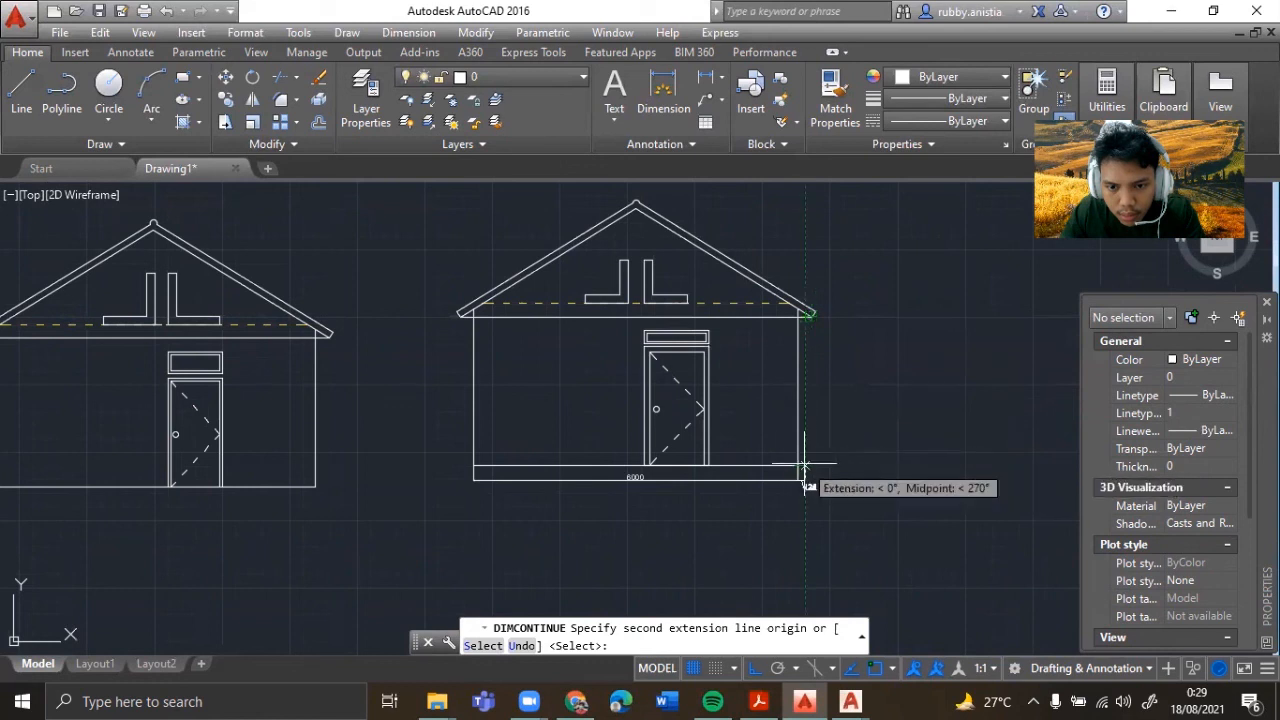
scroll(806, 466, "up", 2)
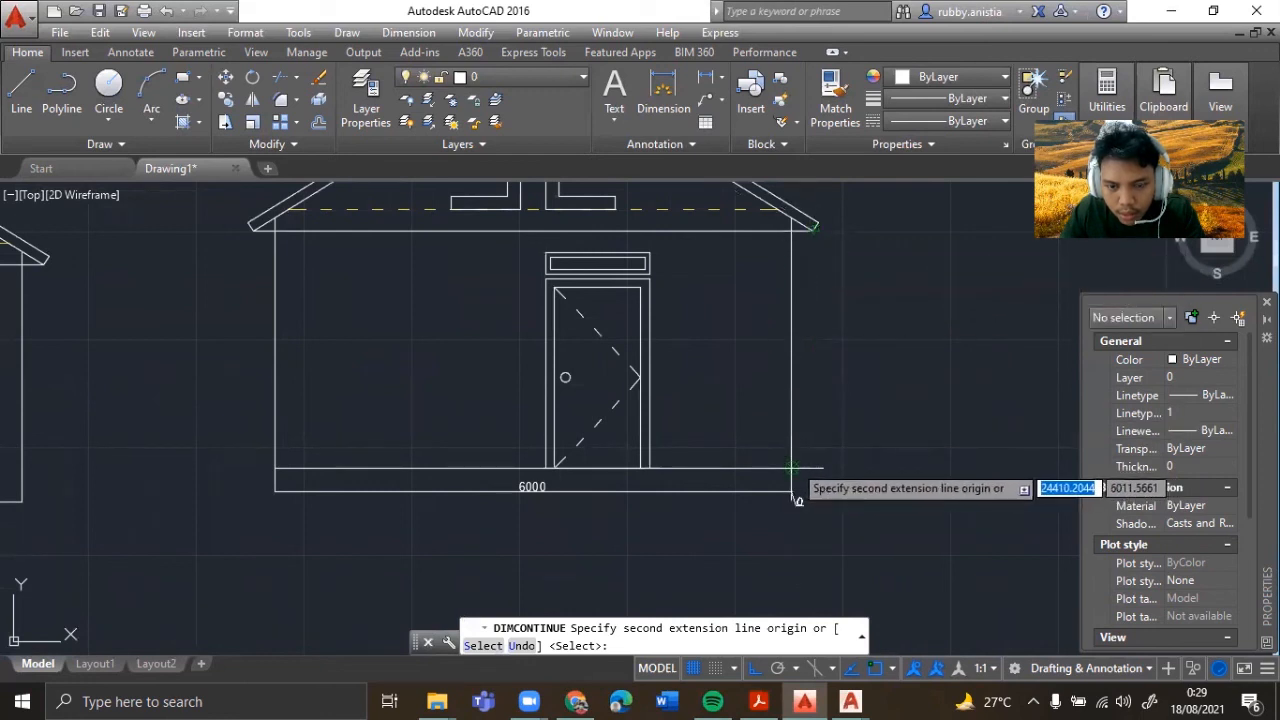
left_click(813, 467)
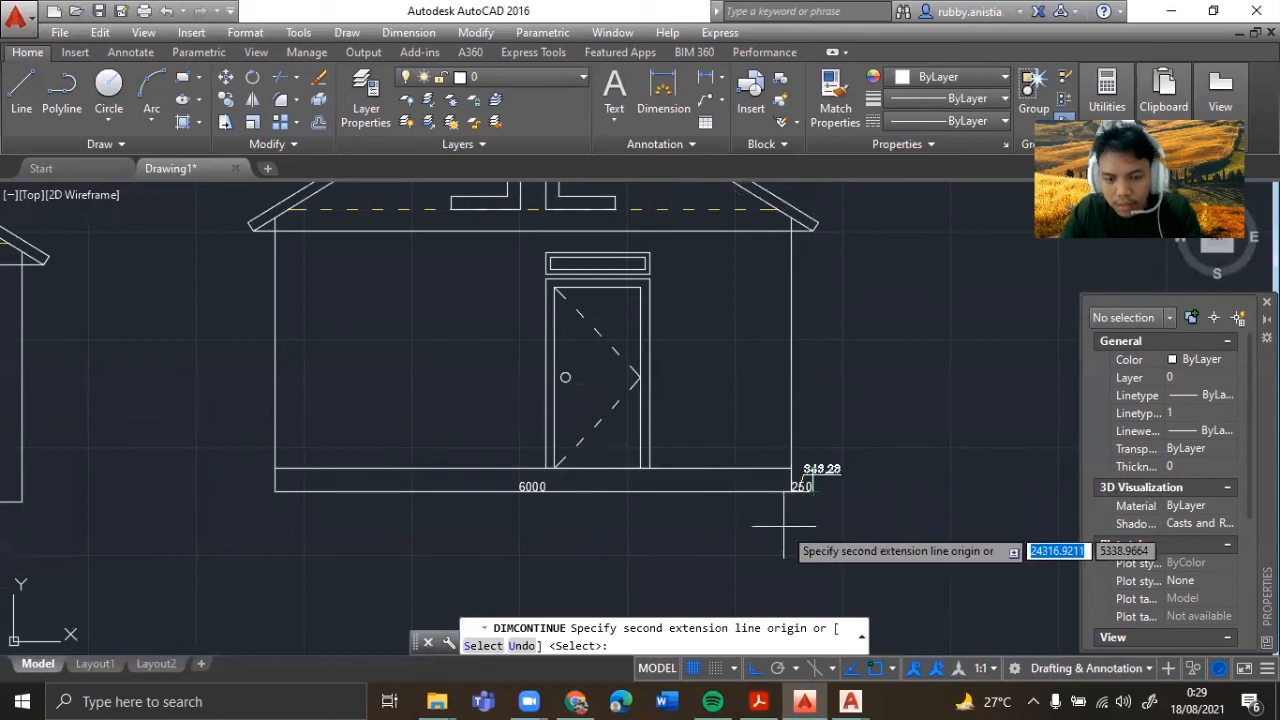
key("Escape")
- Add a linear dimension from the lower-left wall corner out to below the left eave's lower tip, level with the base dimension line
scroll(830, 484, "up", 4)
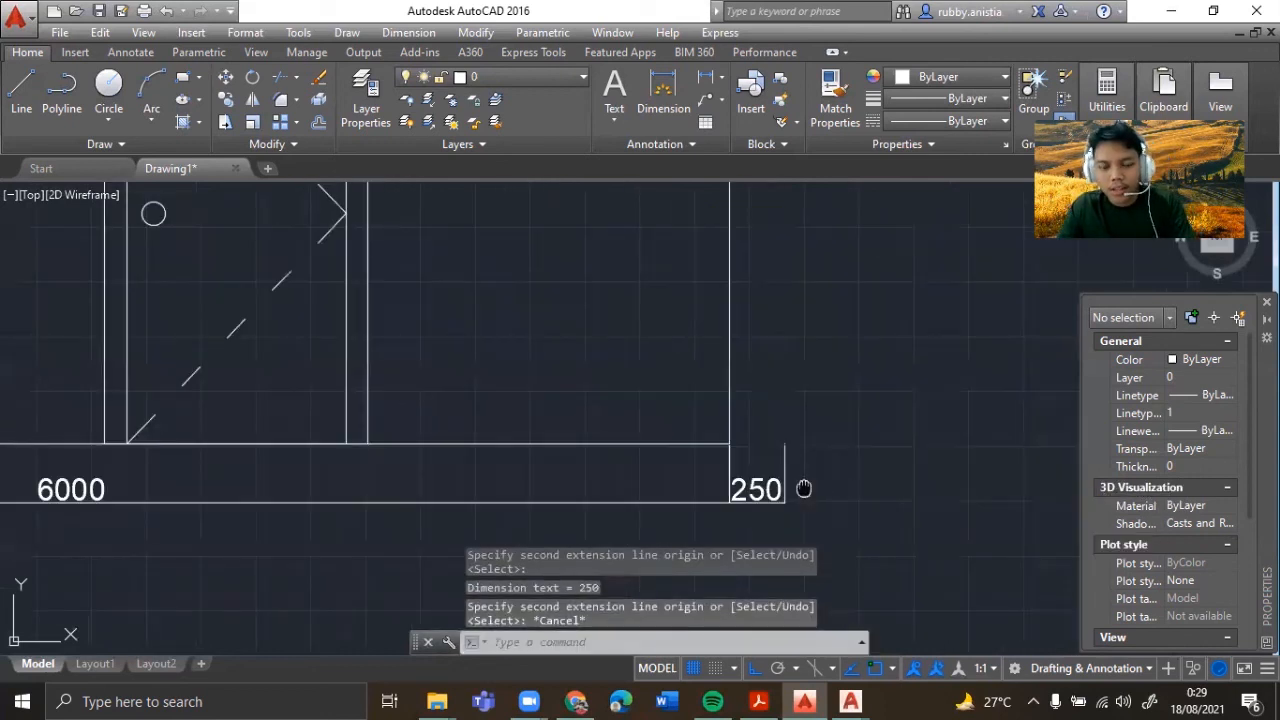
middle_click_drag(803, 488, 875, 448)
middle_click_drag(766, 449, 934, 500)
middle_click_drag(577, 443, 929, 510)
middle_click_drag(639, 453, 915, 457)
type("D")
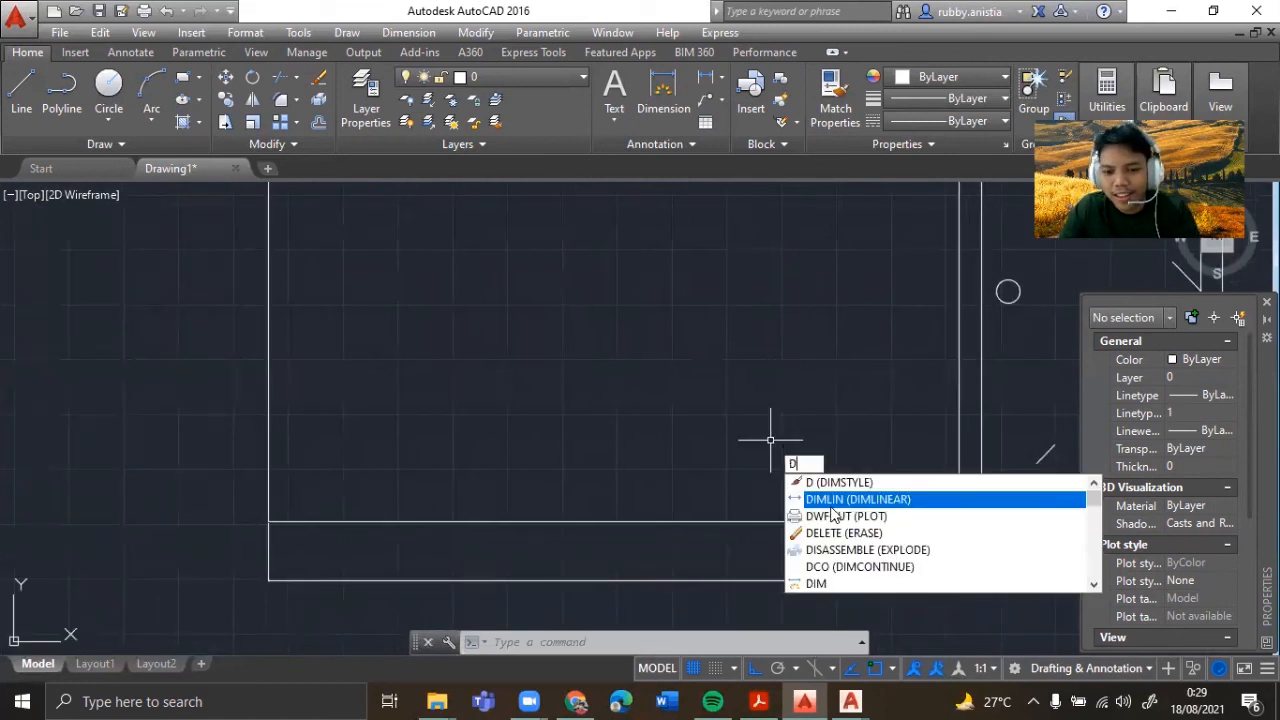
left_click(831, 505)
middle_click_drag(505, 496, 691, 499)
scroll(575, 432, "down", 2)
middle_click_drag(557, 423, 672, 511)
scroll(672, 511, "down", 3)
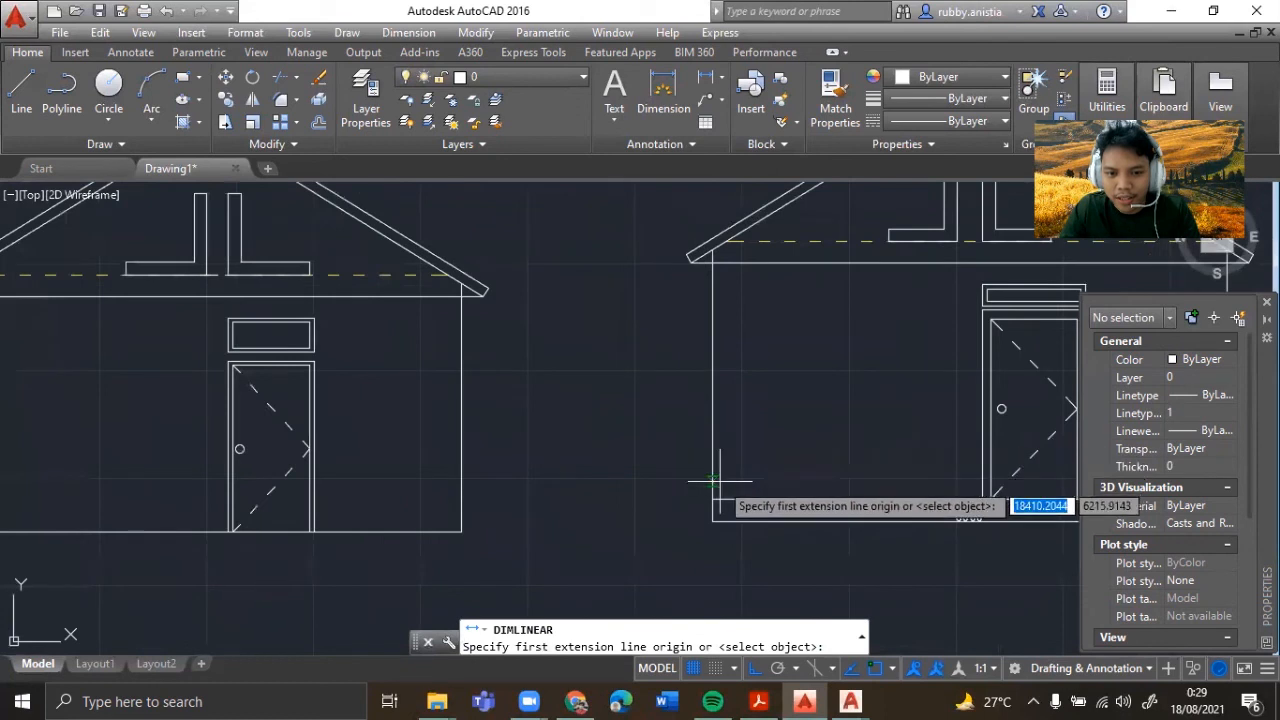
left_click(712, 498)
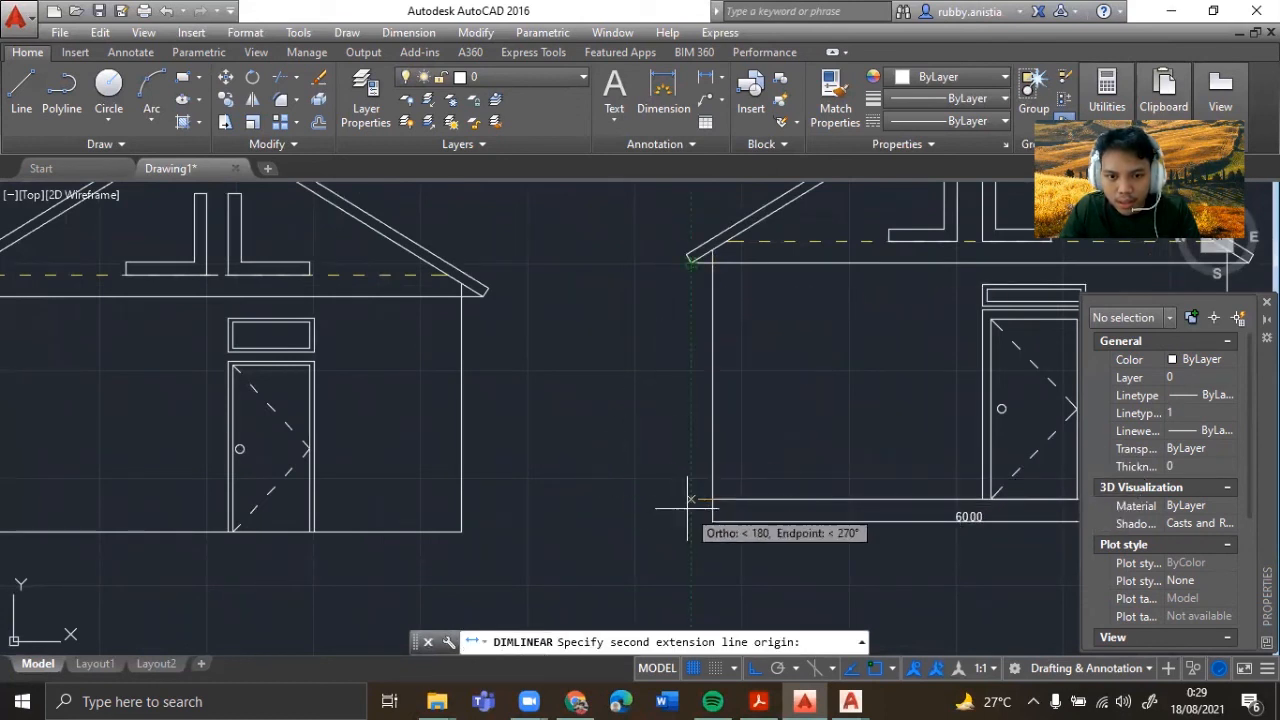
left_click(690, 498)
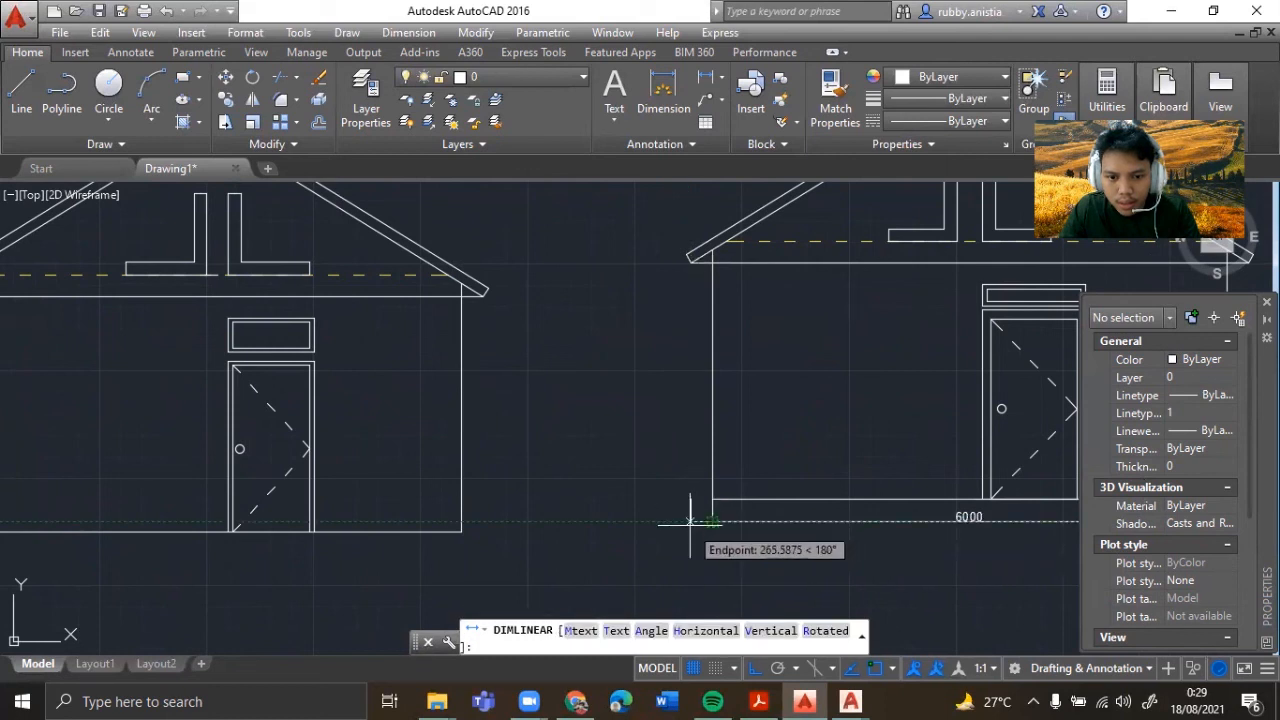
left_click(699, 520)
- Set the text height of the left overhang dimension to 100 and deselect it
left_click(702, 507)
scroll(1146, 380, "down", 10)
scroll(1146, 380, "down", 15)
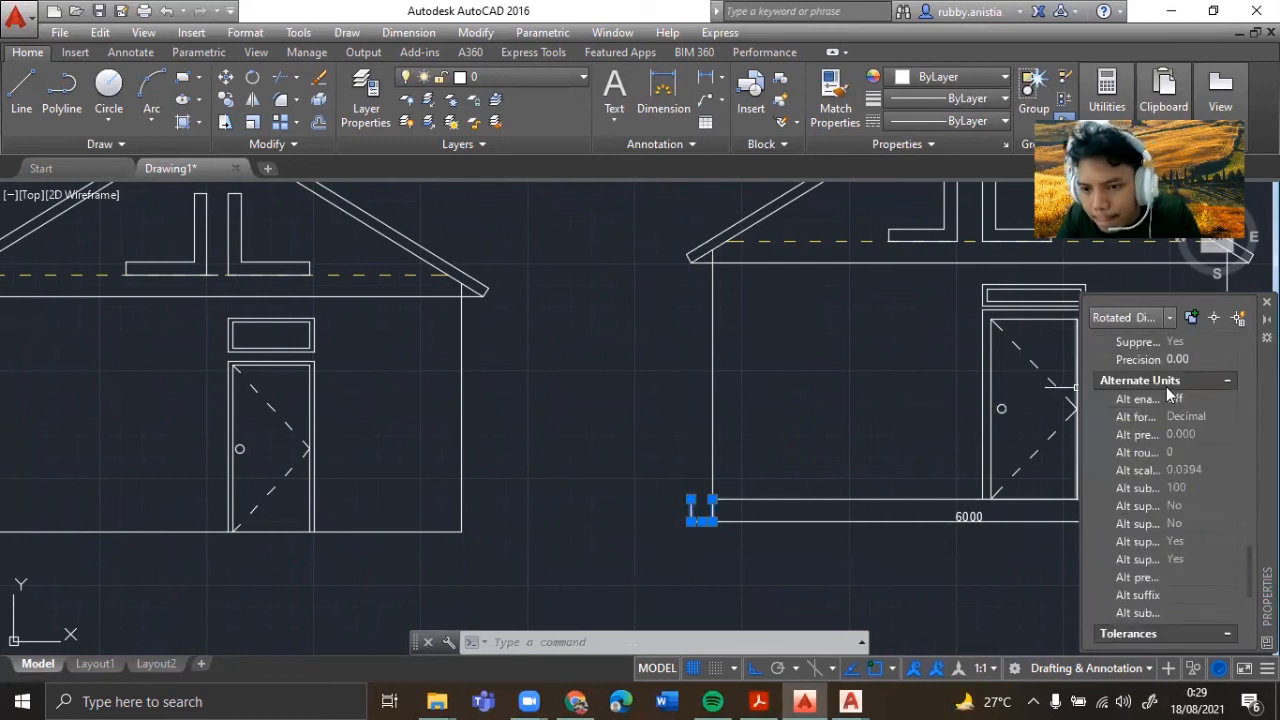
scroll(1160, 395, "up", 20)
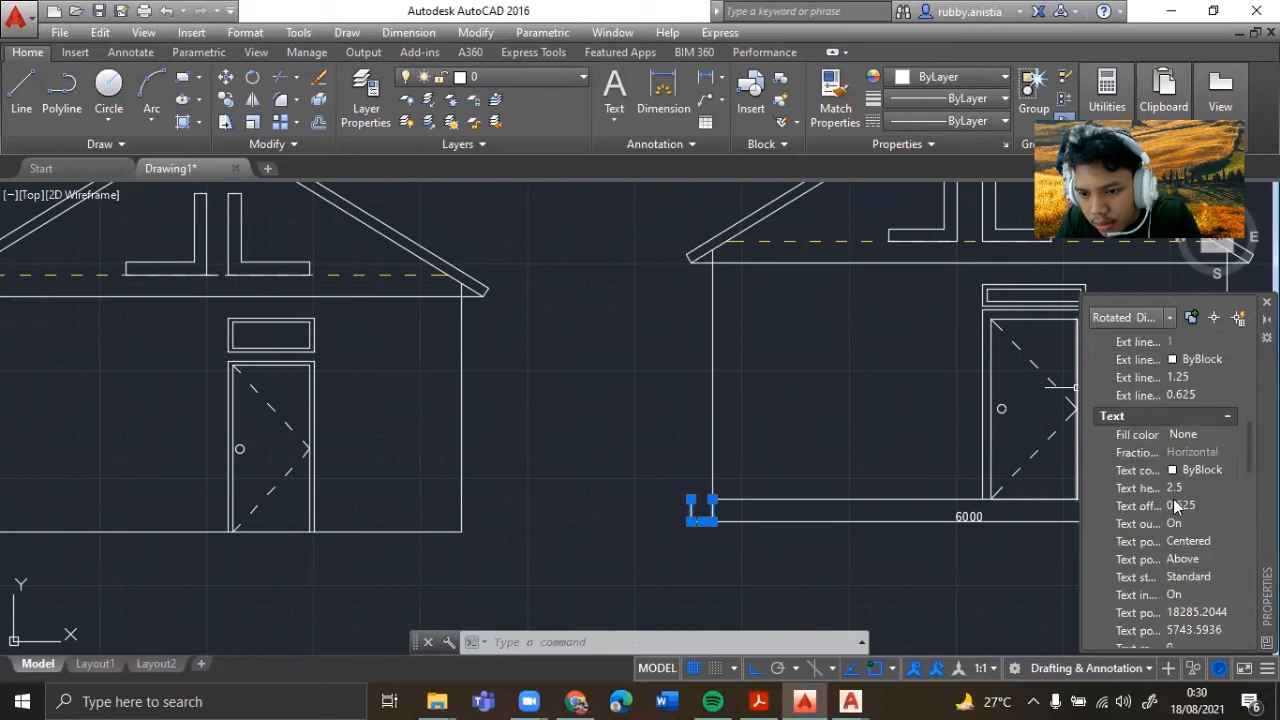
left_click(1175, 488)
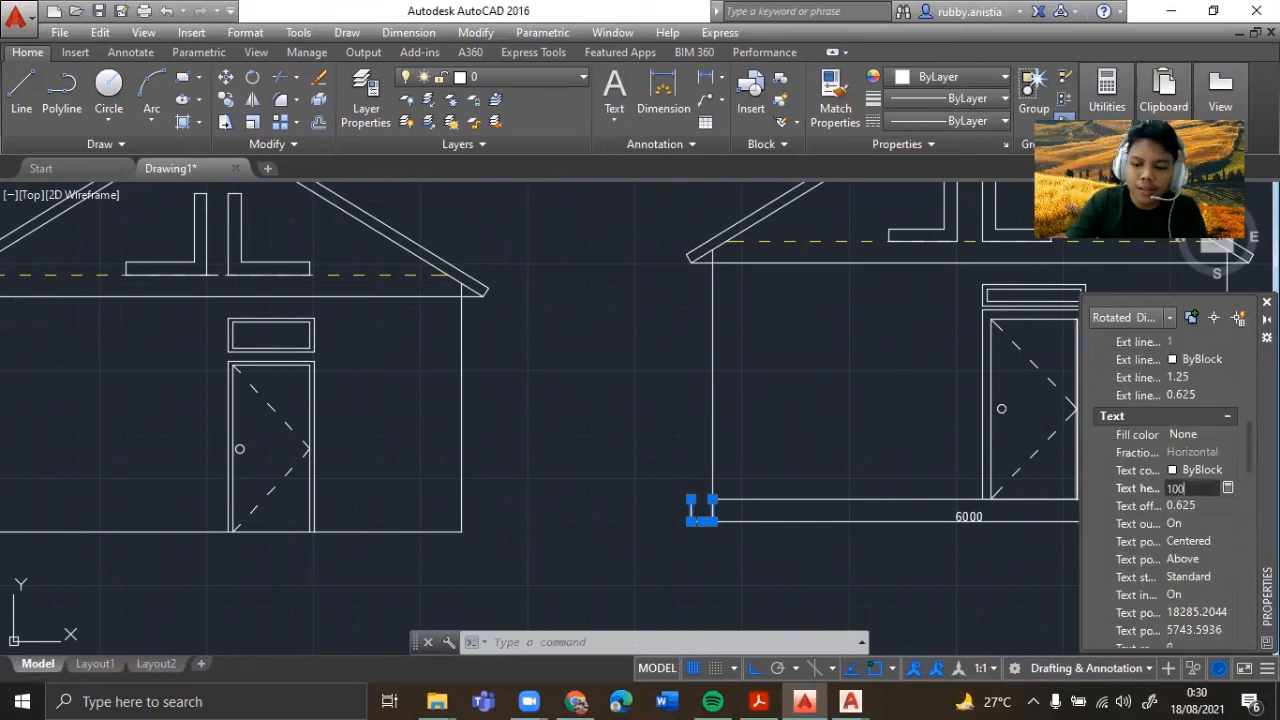
type("100")
key("Return")
key("Escape")
scroll(933, 527, "down", 2)
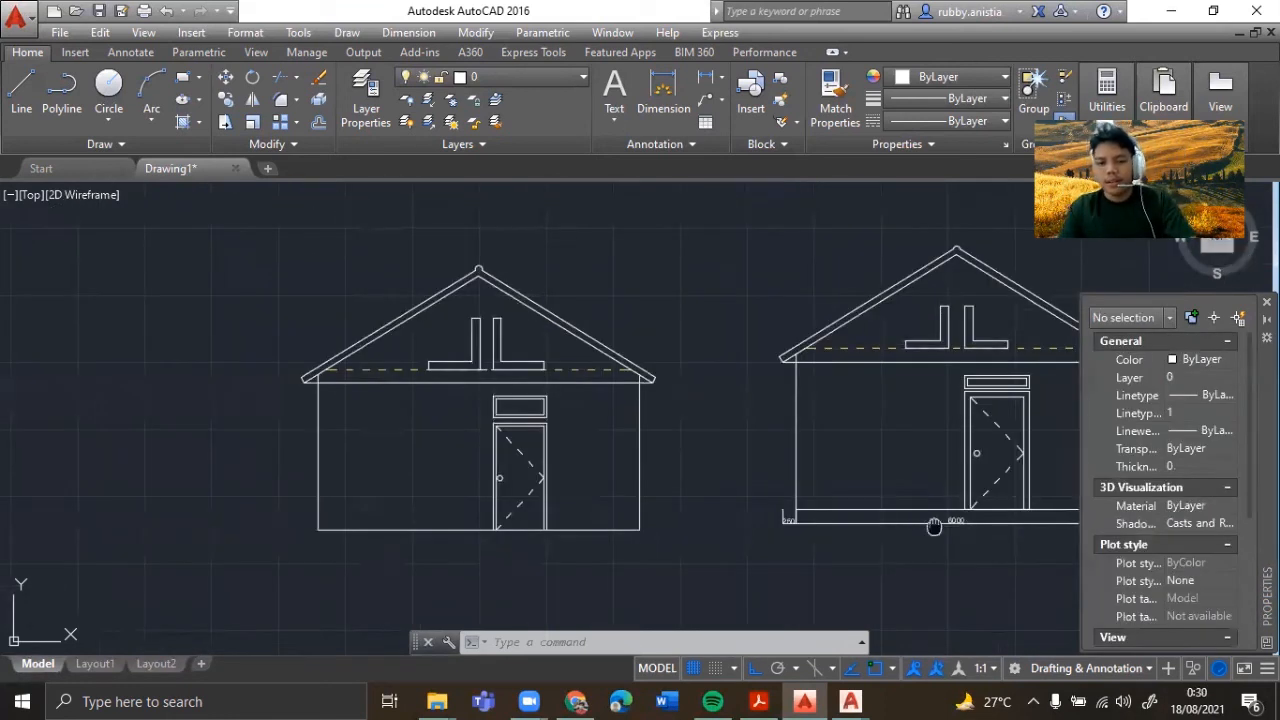
middle_click_drag(933, 527, 769, 547)
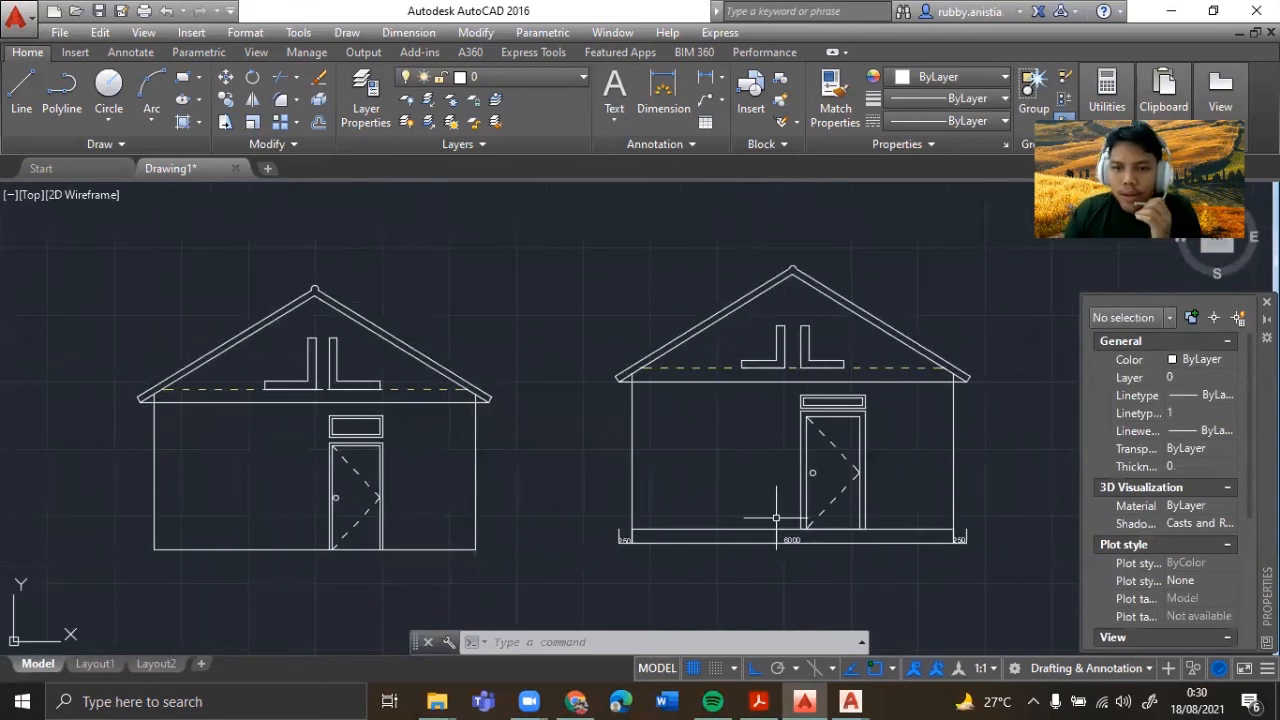